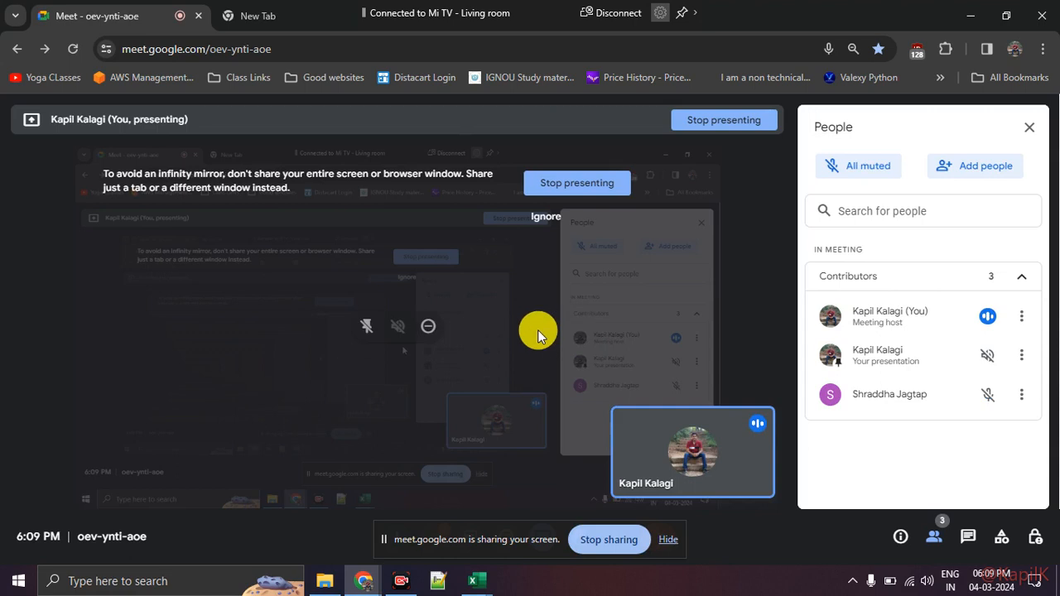
# Hide the screen-sharing notice in the Meet call and switch to the Day 2 class work workbook in Excel.
pyautogui.click(667, 540)
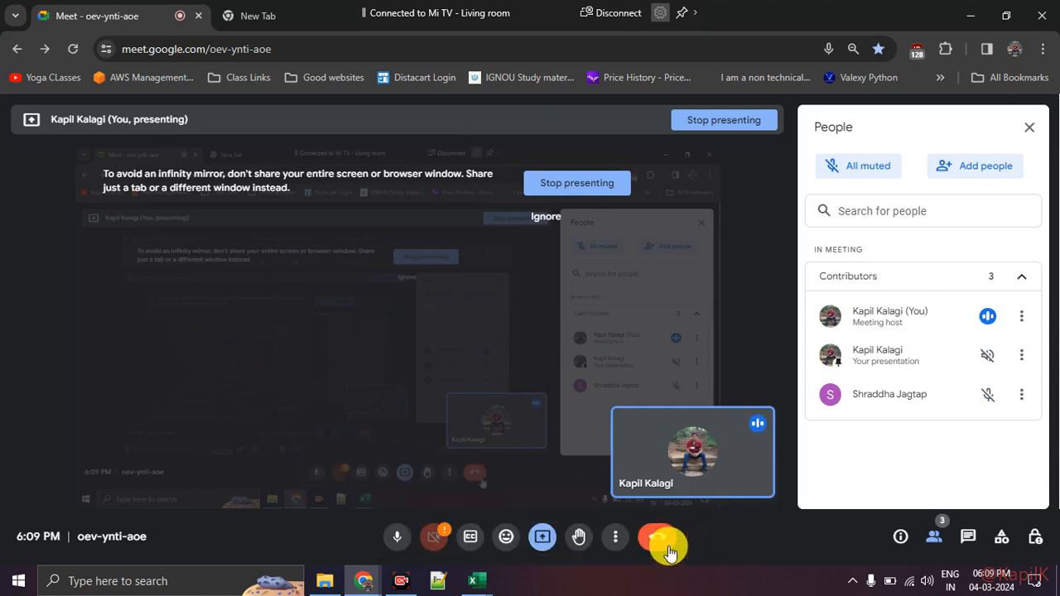
pyautogui.click(303, 17)
pyautogui.write('x')
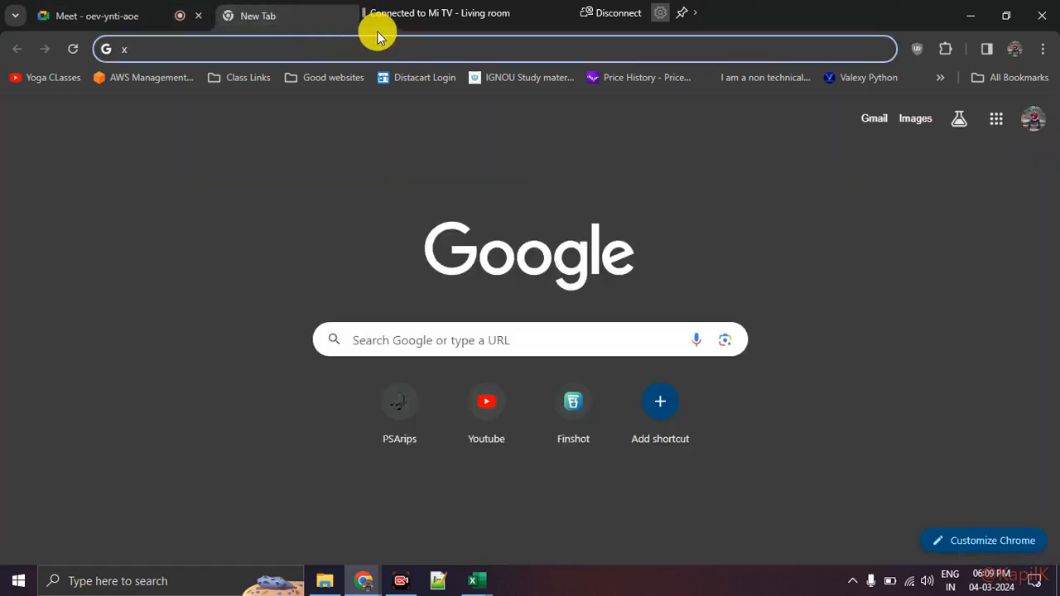
pyautogui.click(464, 582)
pyautogui.click(438, 516)
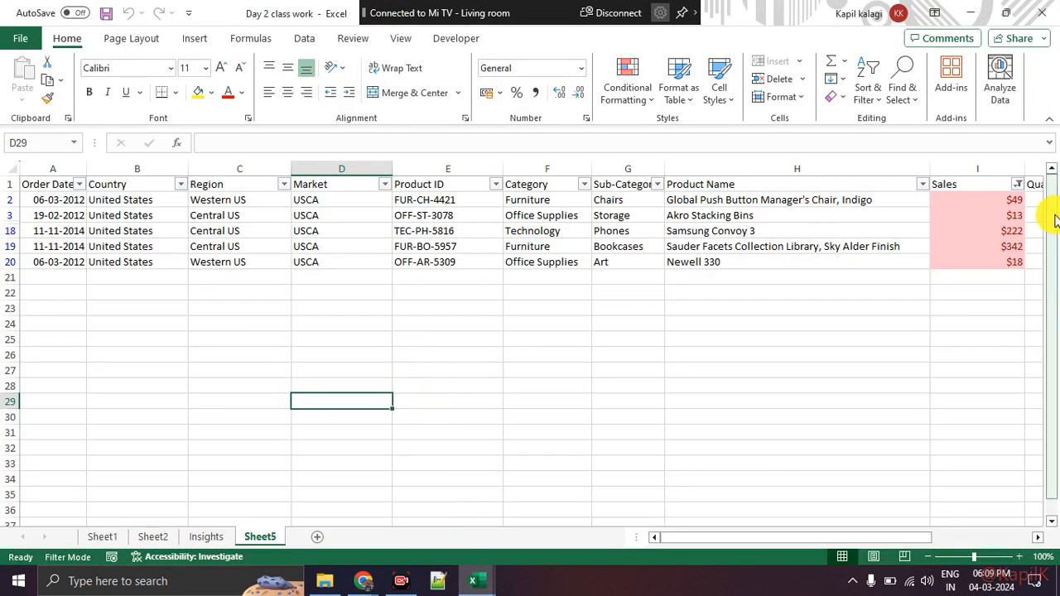
# Clear the filter from the Sales column on Sheet5.
pyautogui.click(1019, 185)
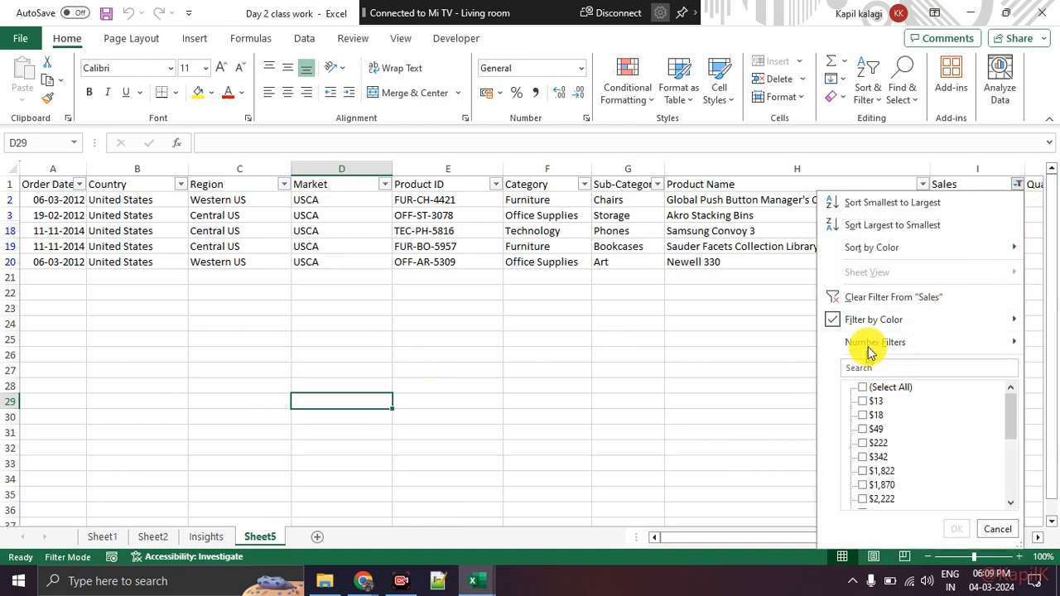
pyautogui.click(872, 303)
pyautogui.click(751, 339)
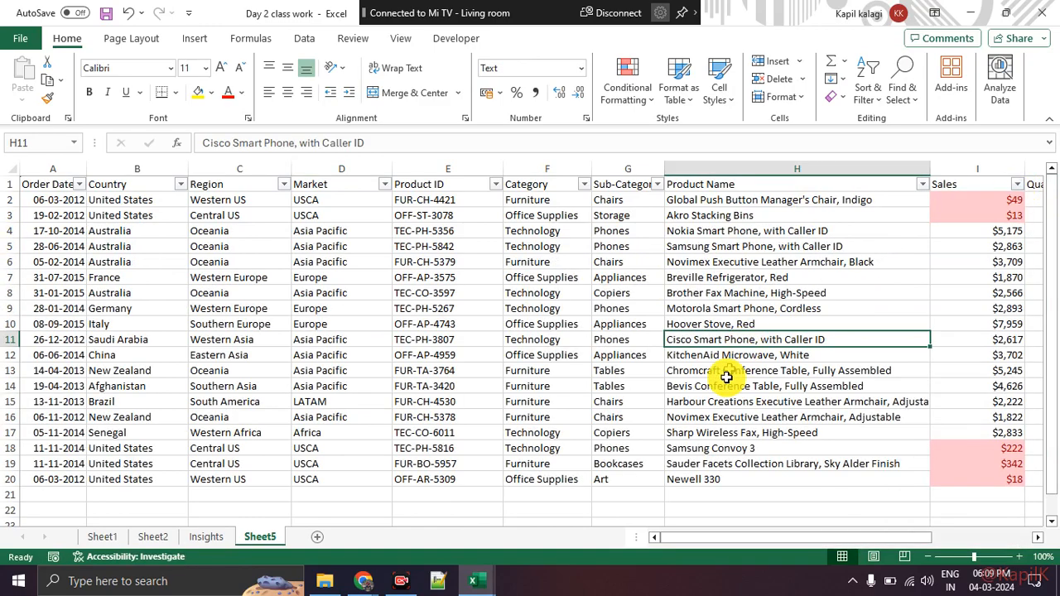
# Clear the conditional formatting rules from the entire sheet.
pyautogui.moveTo(720, 540); pyautogui.dragTo(756, 534)
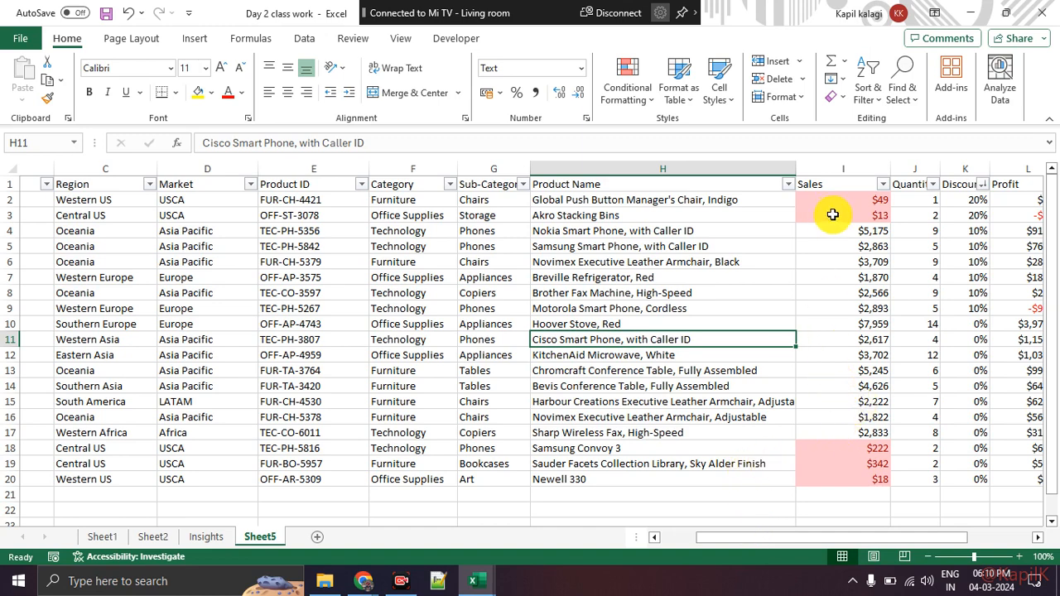
pyautogui.moveTo(847, 197); pyautogui.dragTo(845, 482)
pyautogui.click(811, 355)
pyautogui.click(632, 92)
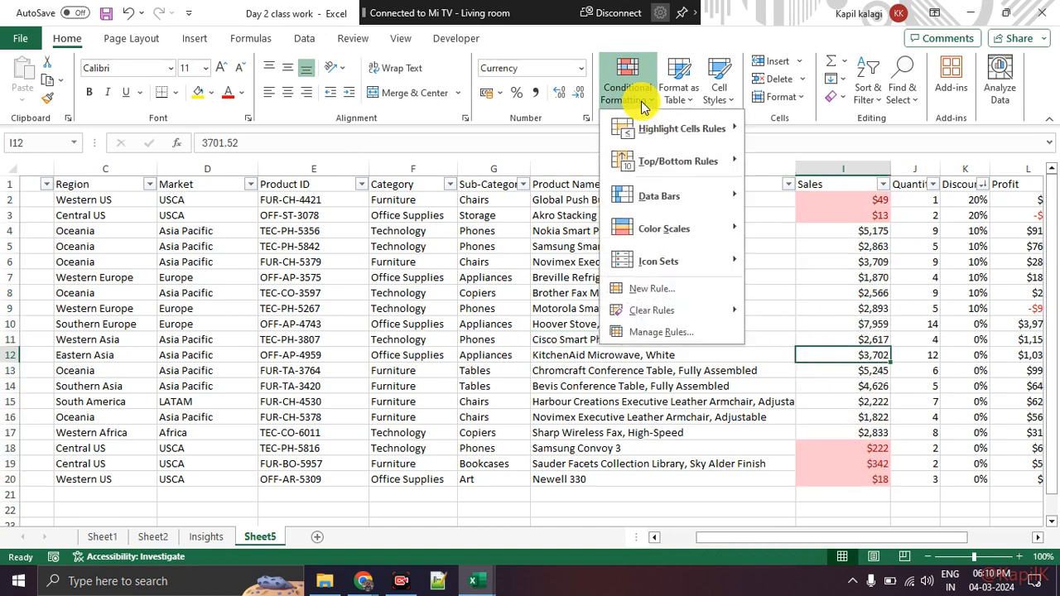
pyautogui.moveTo(686, 312)
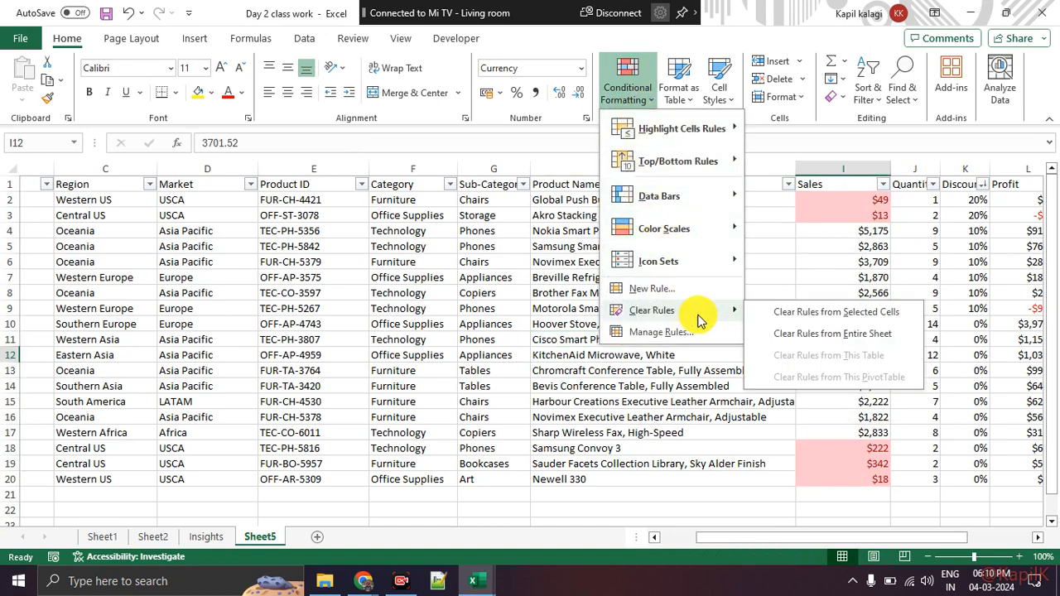
pyautogui.click(818, 333)
pyautogui.click(837, 295)
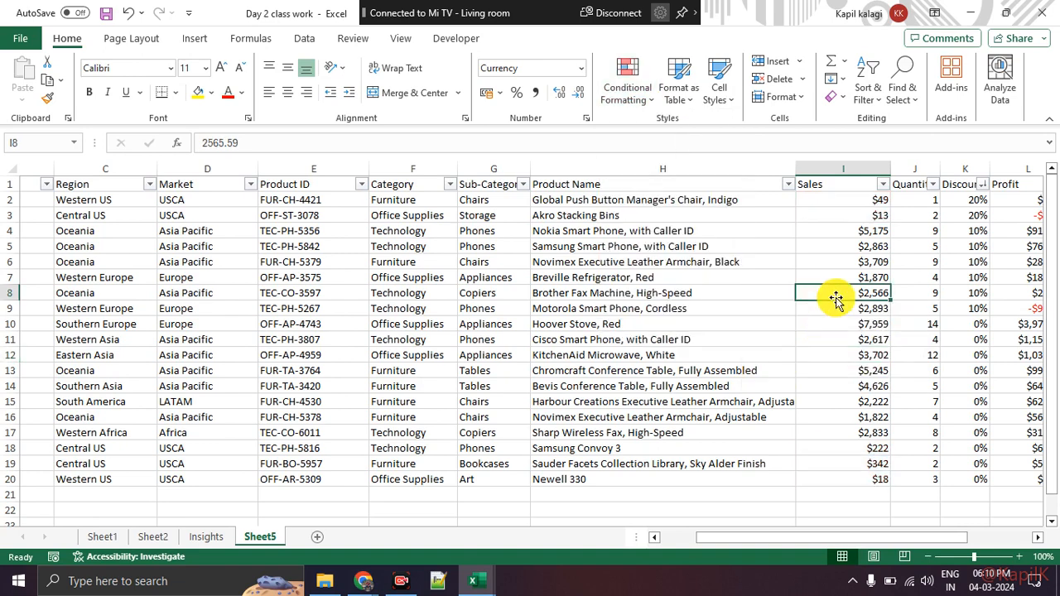
# Select the Sales values in I2:I20 and examine the average calculated for the selection.
pyautogui.moveTo(712, 537); pyautogui.dragTo(814, 533)
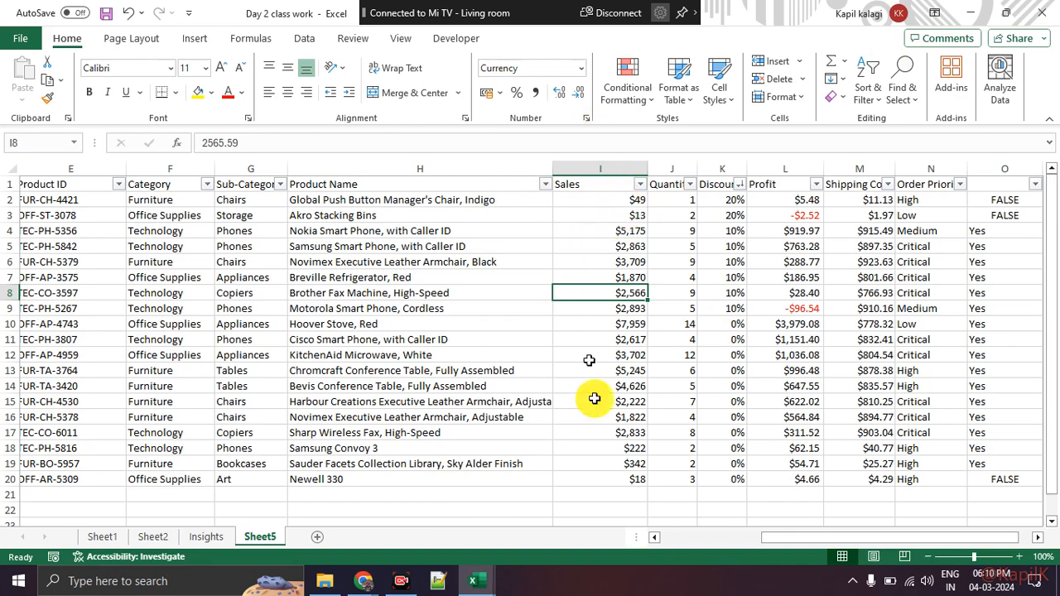
pyautogui.scroll(-5, 608, 481)
pyautogui.scroll(5, 608, 480)
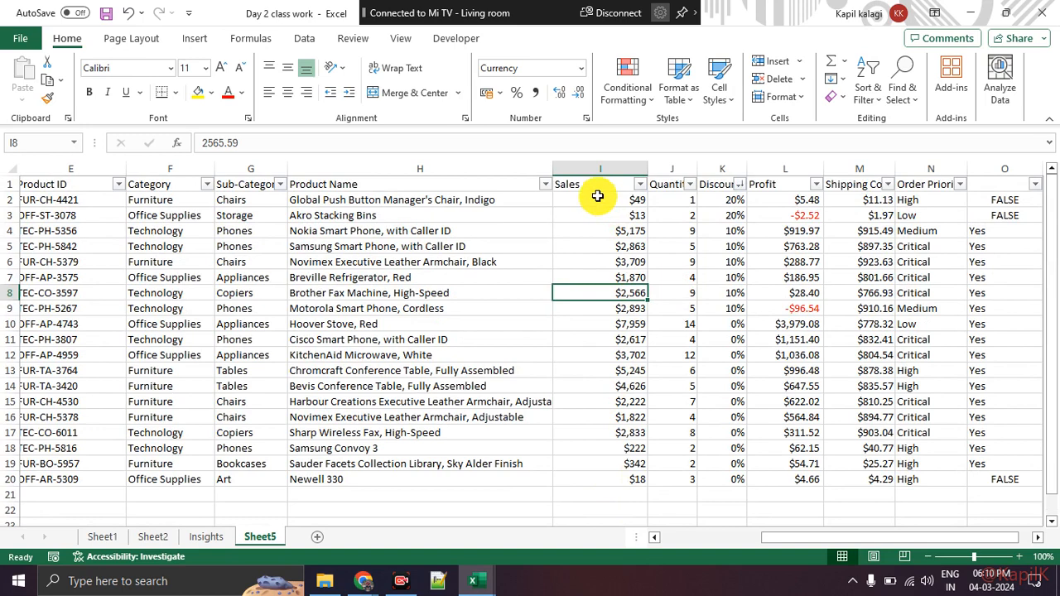
pyautogui.moveTo(598, 196); pyautogui.dragTo(599, 480)
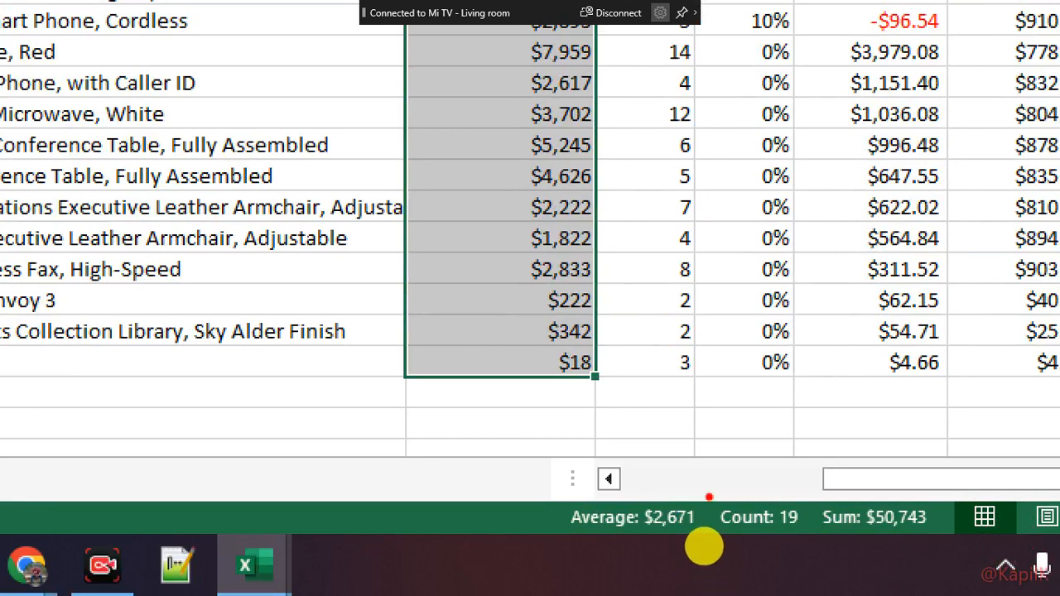
pyautogui.moveTo(709, 497)
pyautogui.mouseDown()
pyautogui.moveTo(557, 501)
pyautogui.moveTo(688, 587)
pyautogui.moveTo(729, 534)
pyautogui.moveTo(712, 497)
pyautogui.mouseUp()
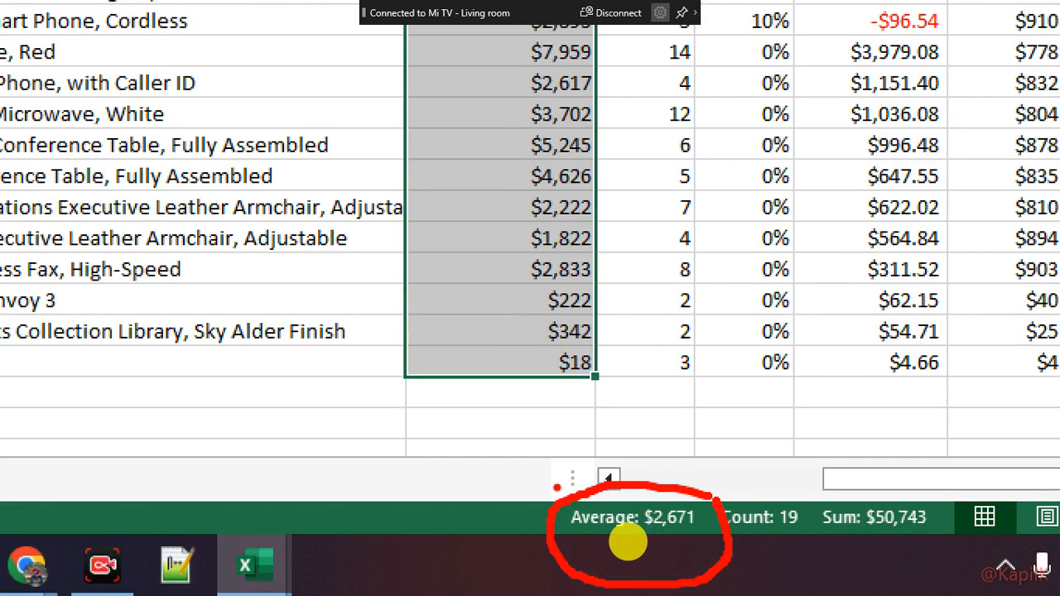
pyautogui.moveTo(486, 401)
pyautogui.mouseDown()
pyautogui.moveTo(492, 342)
pyautogui.moveTo(626, 345)
pyautogui.moveTo(455, 406)
pyautogui.moveTo(494, 406)
pyautogui.mouseUp()
pyautogui.click(491, 332)
pyautogui.moveTo(663, 350); pyautogui.dragTo(655, 399)
pyautogui.moveTo(748, 409)
pyautogui.mouseDown()
pyautogui.moveTo(761, 335)
pyautogui.moveTo(802, 414)
pyautogui.moveTo(784, 400)
pyautogui.moveTo(811, 386)
pyautogui.mouseUp()
pyautogui.click(766, 405)
pyautogui.moveTo(850, 375)
pyautogui.mouseDown()
pyautogui.moveTo(869, 475)
pyautogui.moveTo(836, 471)
pyautogui.mouseUp()
pyautogui.moveTo(393, 336)
pyautogui.mouseDown()
pyautogui.moveTo(410, 365)
pyautogui.moveTo(469, 296)
pyautogui.mouseUp()
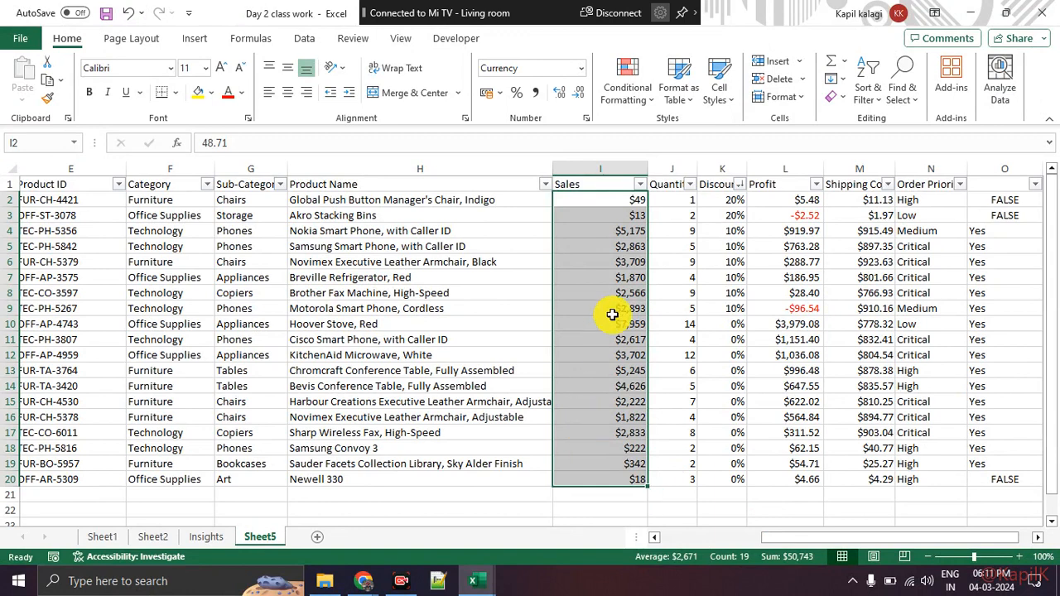
# Highlight the above-average Sales values in I2:I20 using conditional formatting with Green Fill with Dark Green Text.
pyautogui.click(612, 311)
pyautogui.moveTo(607, 205); pyautogui.dragTo(585, 477)
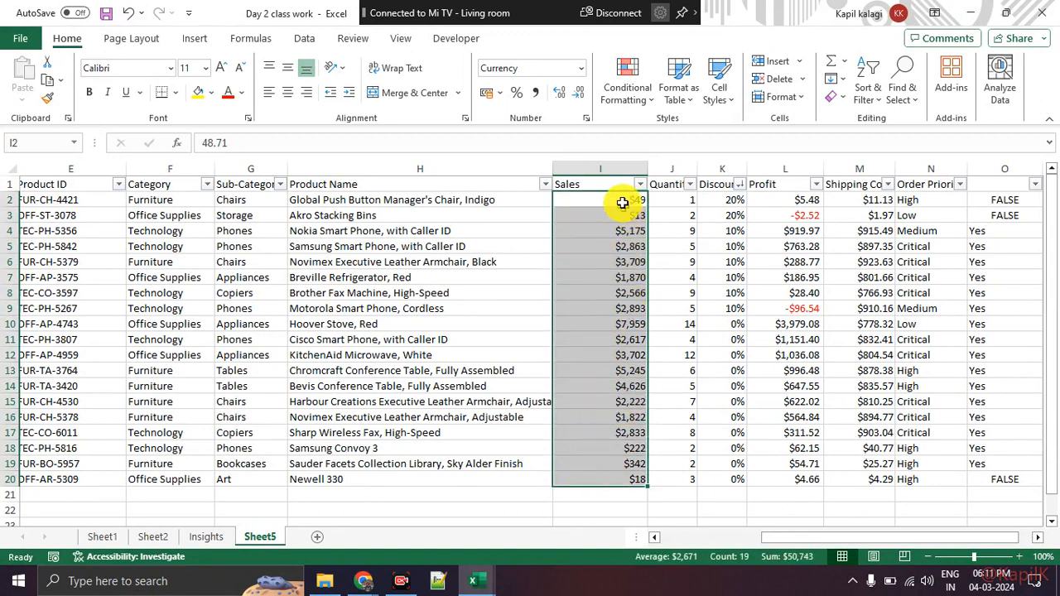
pyautogui.click(627, 100)
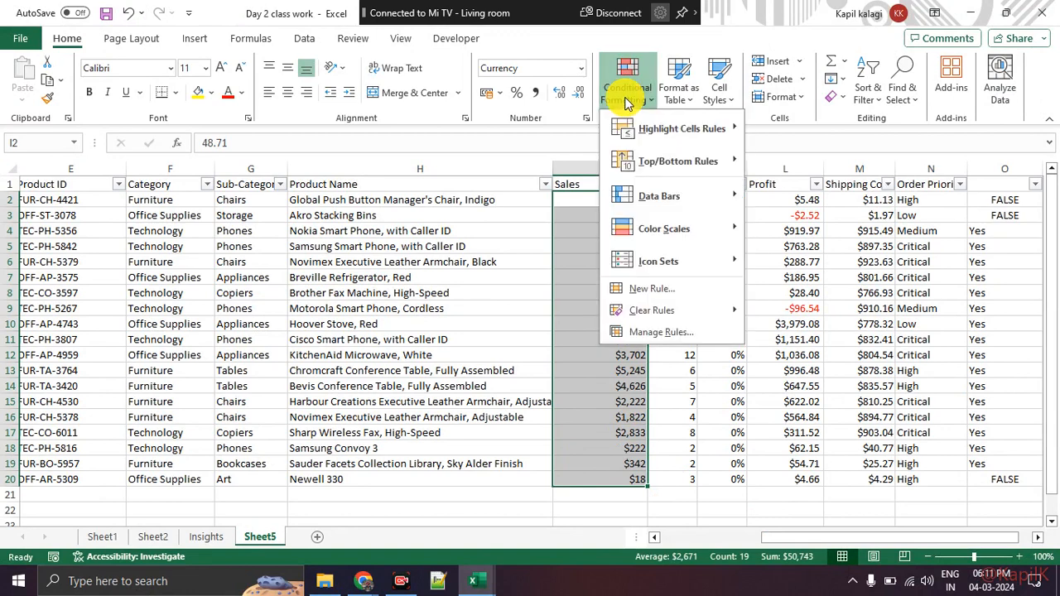
pyautogui.moveTo(674, 164)
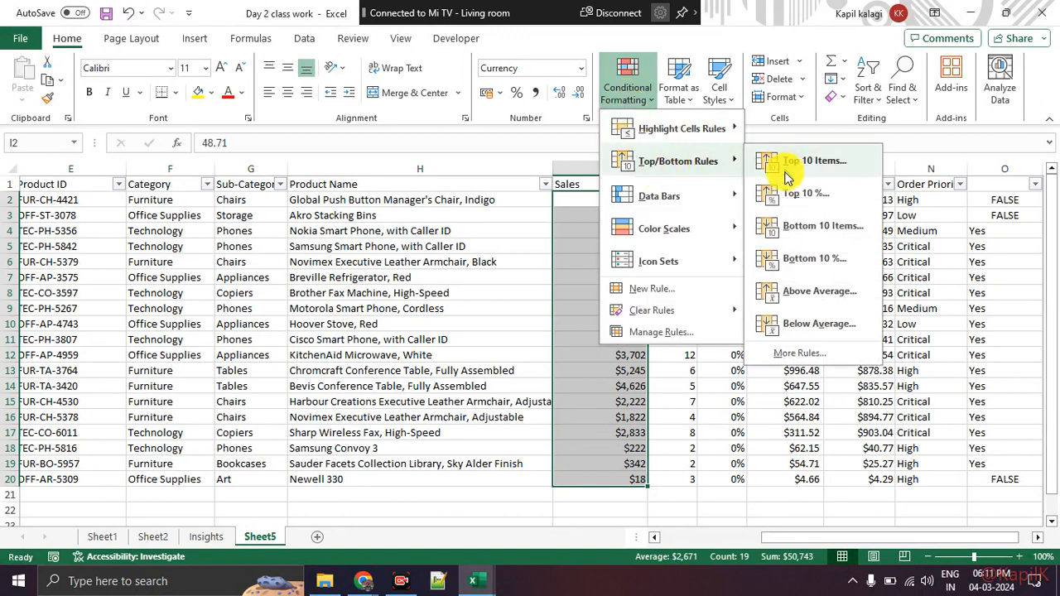
pyautogui.click(818, 300)
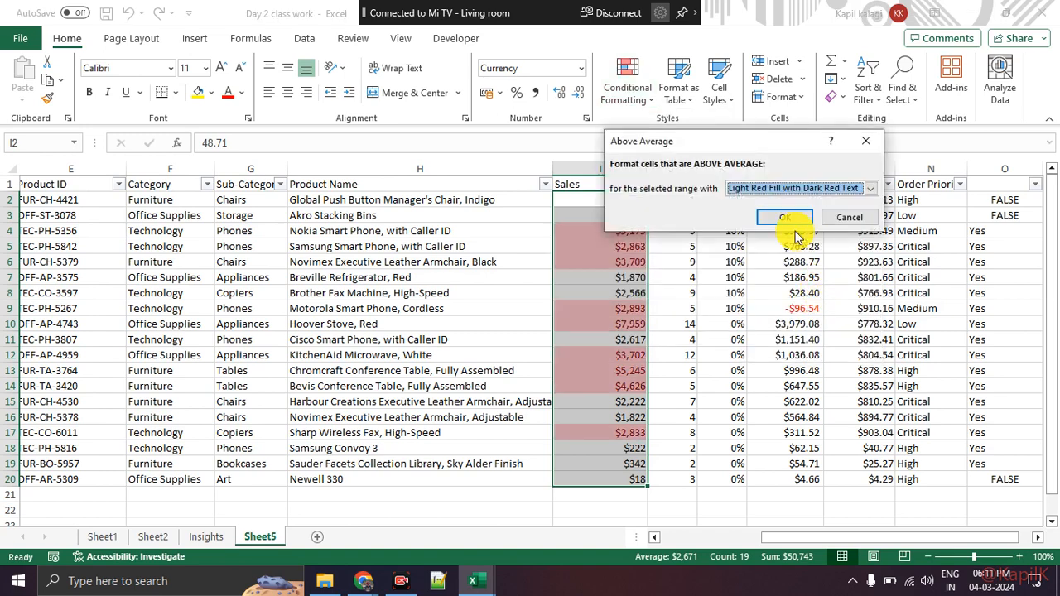
pyautogui.click(752, 190)
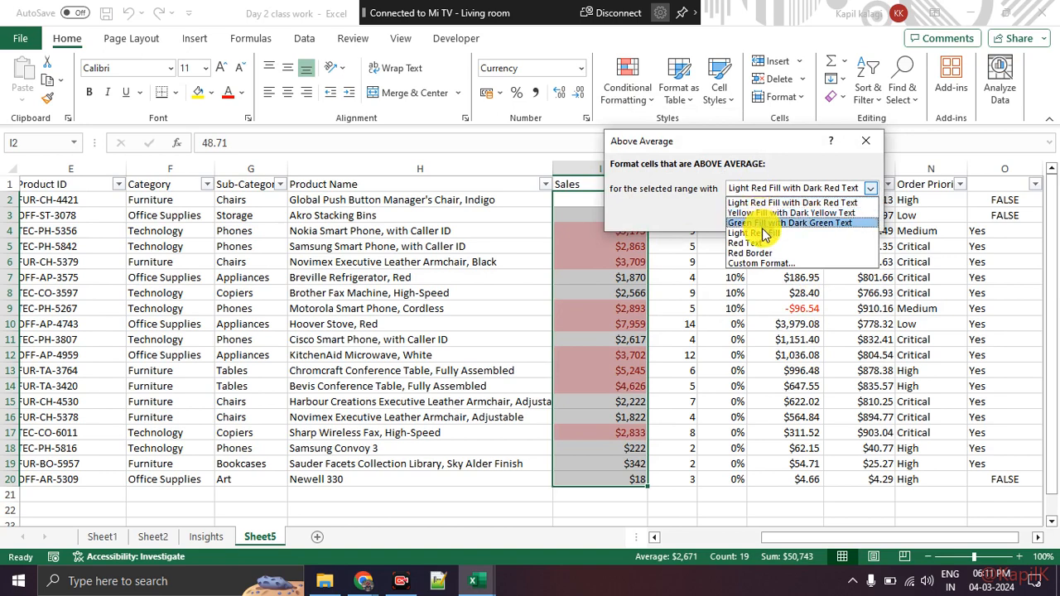
pyautogui.click(763, 222)
pyautogui.click(764, 217)
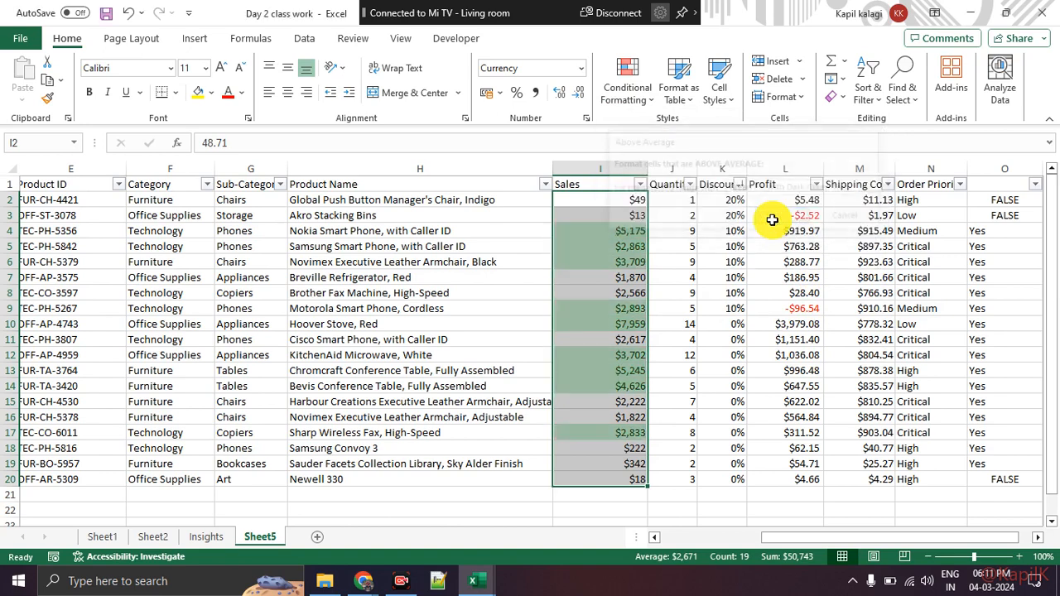
pyautogui.click(717, 276)
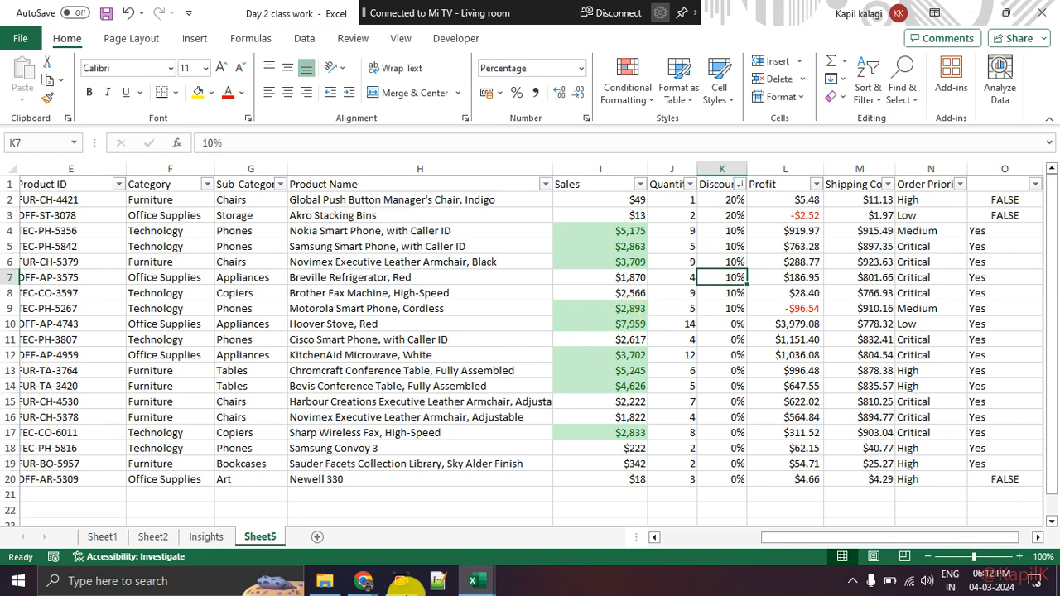
# Switch to the Google Meet call in Chrome to check the participants, and return to the Day 2 class work workbook in Excel.
pyautogui.click(363, 581)
pyautogui.click(306, 530)
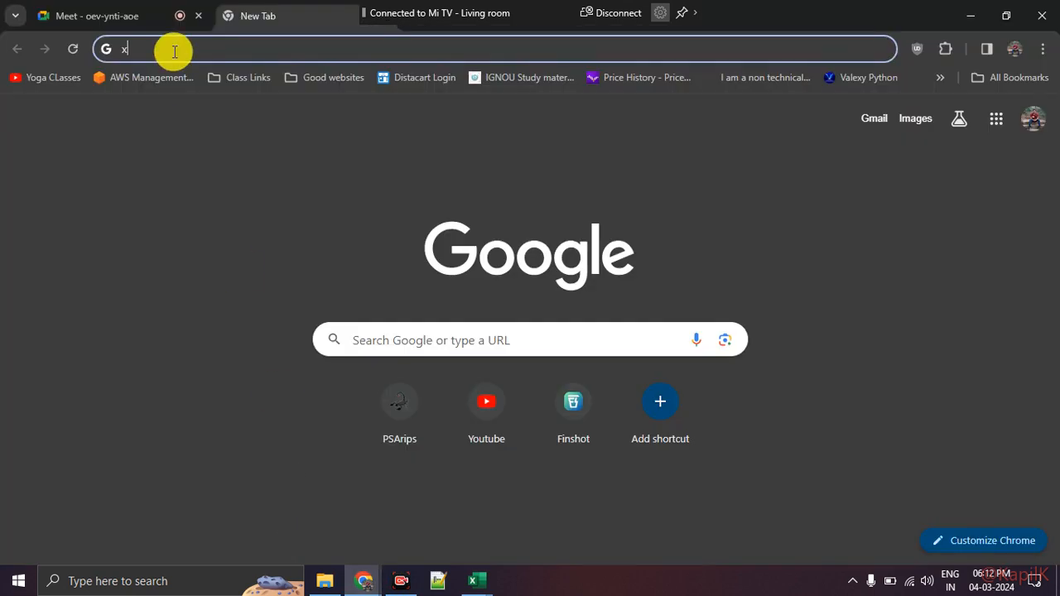
pyautogui.click(108, 14)
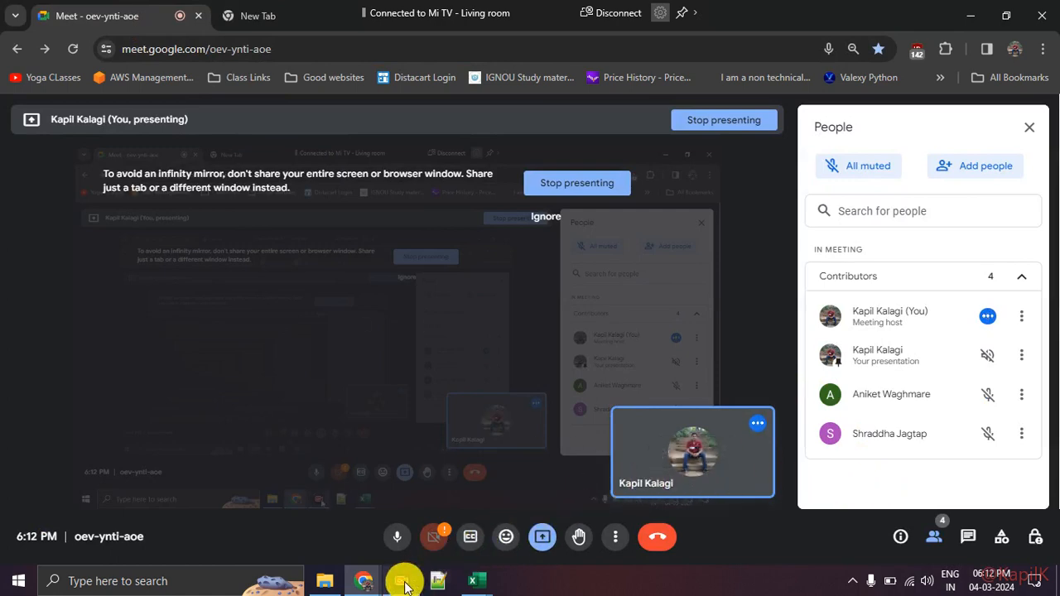
pyautogui.click(476, 581)
pyautogui.click(430, 515)
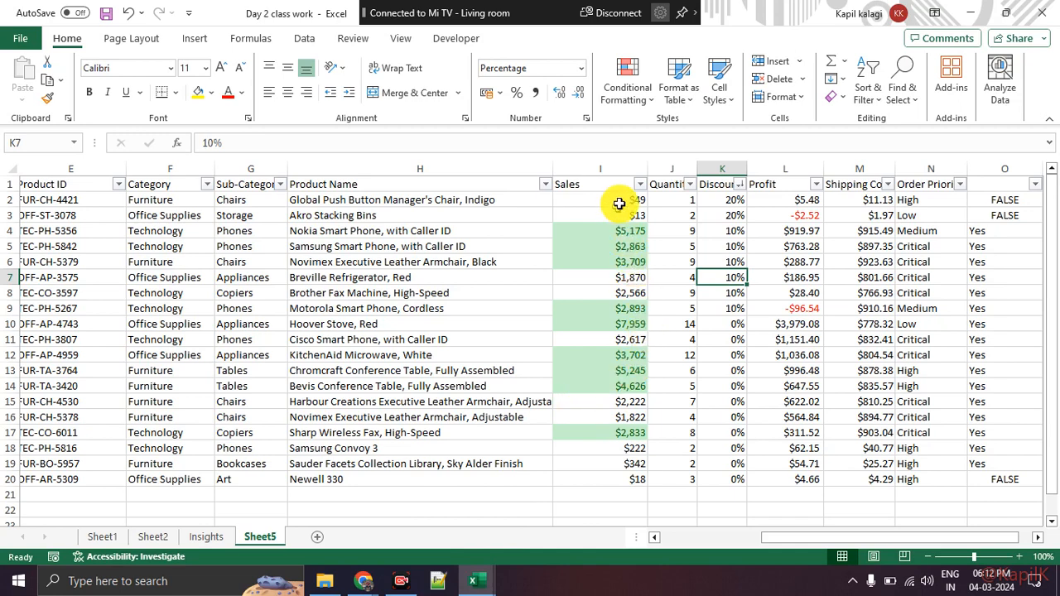
# Filter the Sales column by the green cell color.
pyautogui.click(639, 185)
pyautogui.moveTo(600, 320)
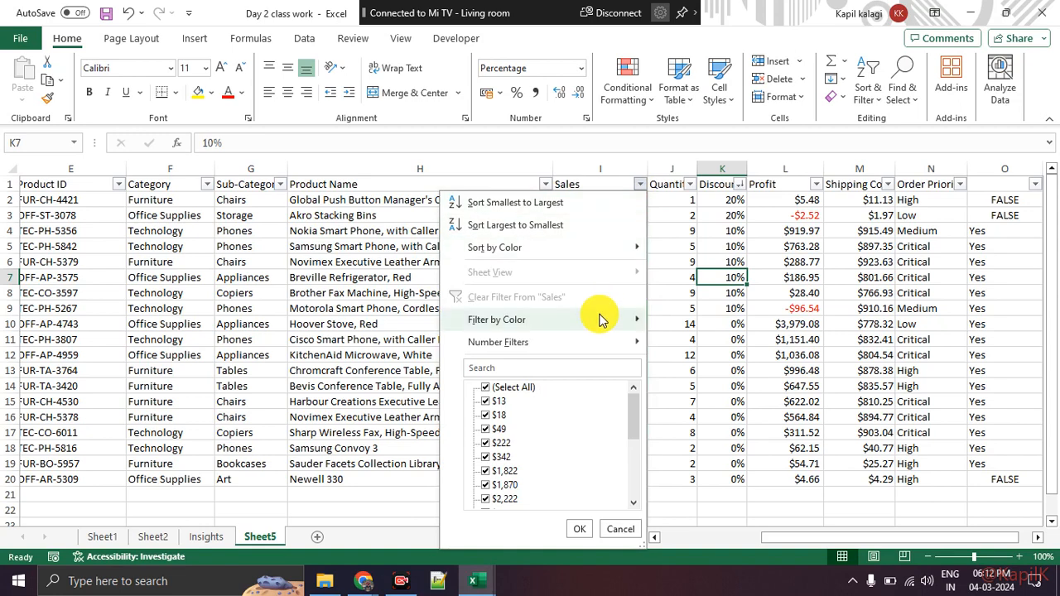
pyautogui.click(681, 337)
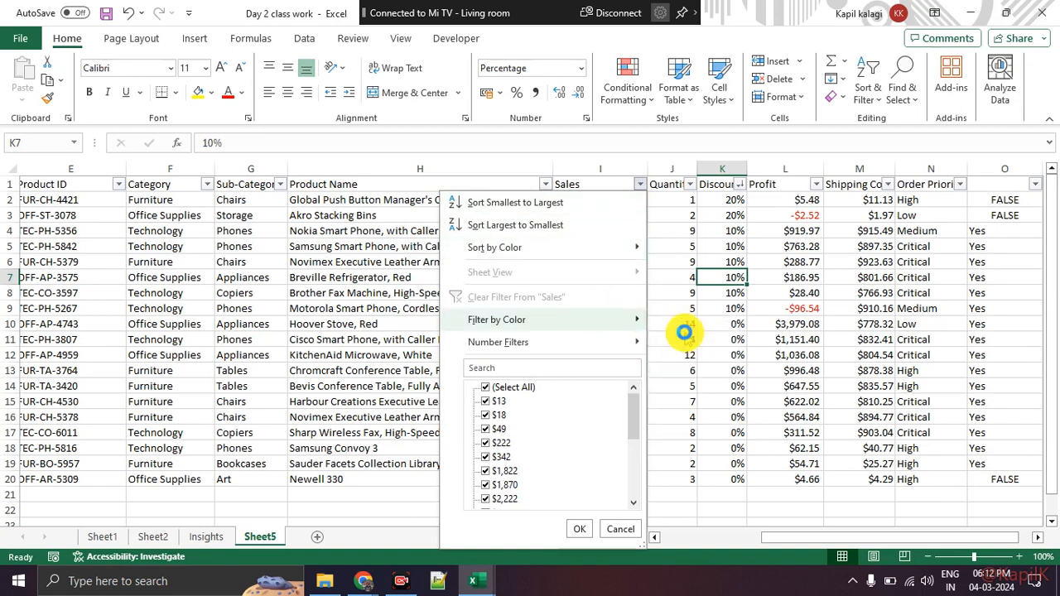
pyautogui.click(667, 352)
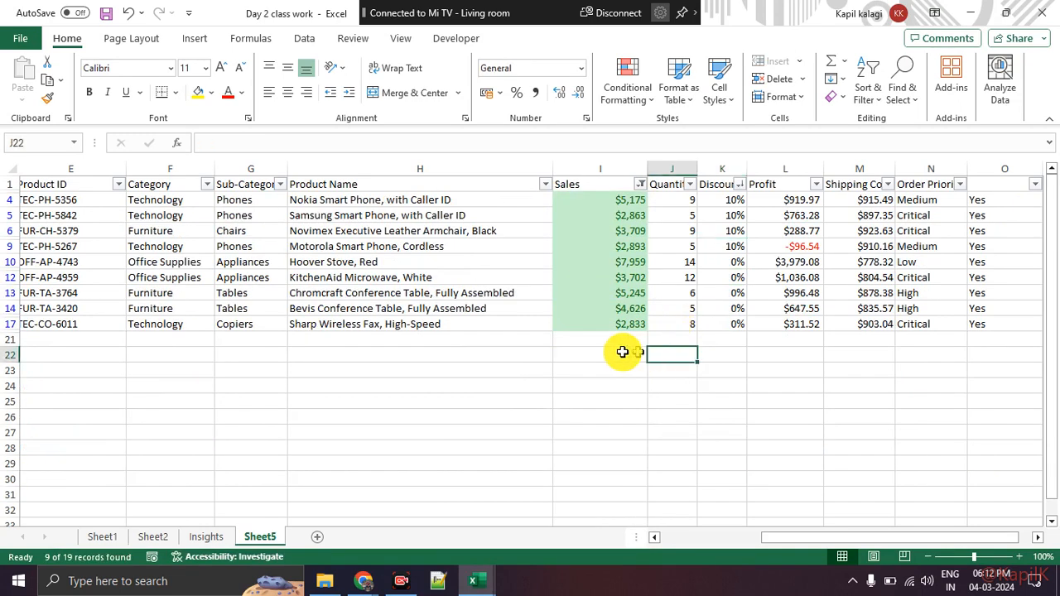
# Review the market, category and product name details of the filtered rows.
pyautogui.moveTo(765, 539); pyautogui.dragTo(670, 536)
pyautogui.moveTo(346, 201); pyautogui.dragTo(912, 313)
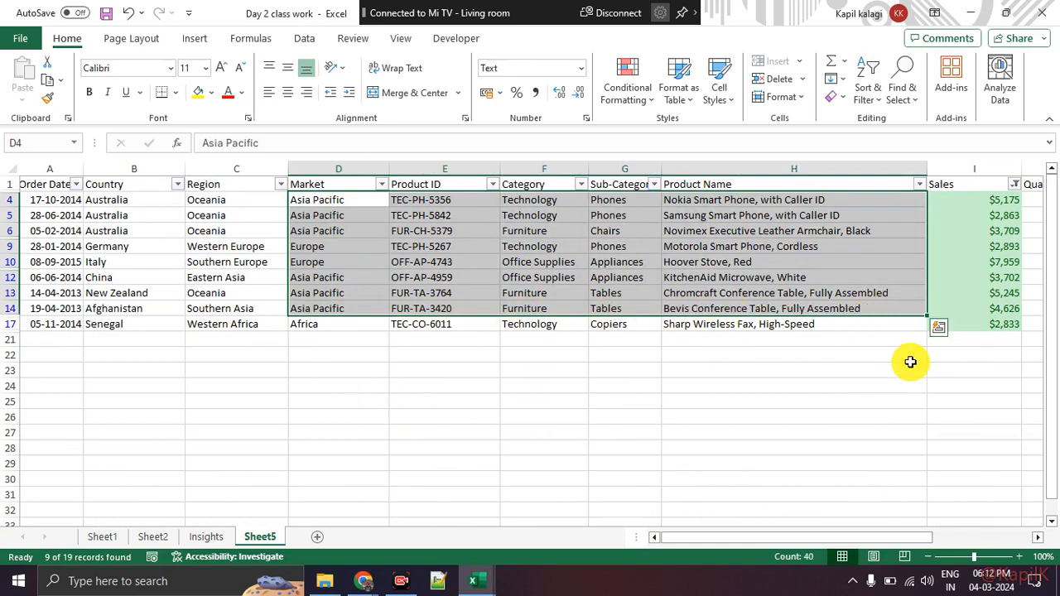
pyautogui.click(909, 362)
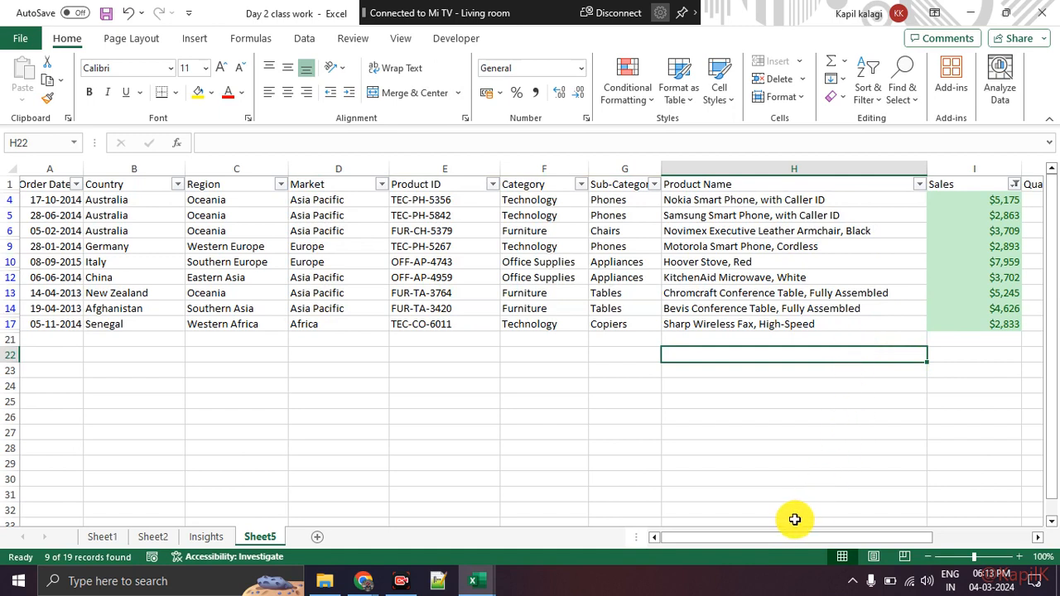
# Examine the Profit values of the filtered rows and compare sales, discount and profit for the Motorola Smart Phone, Cordless.
pyautogui.moveTo(771, 538); pyautogui.dragTo(903, 530)
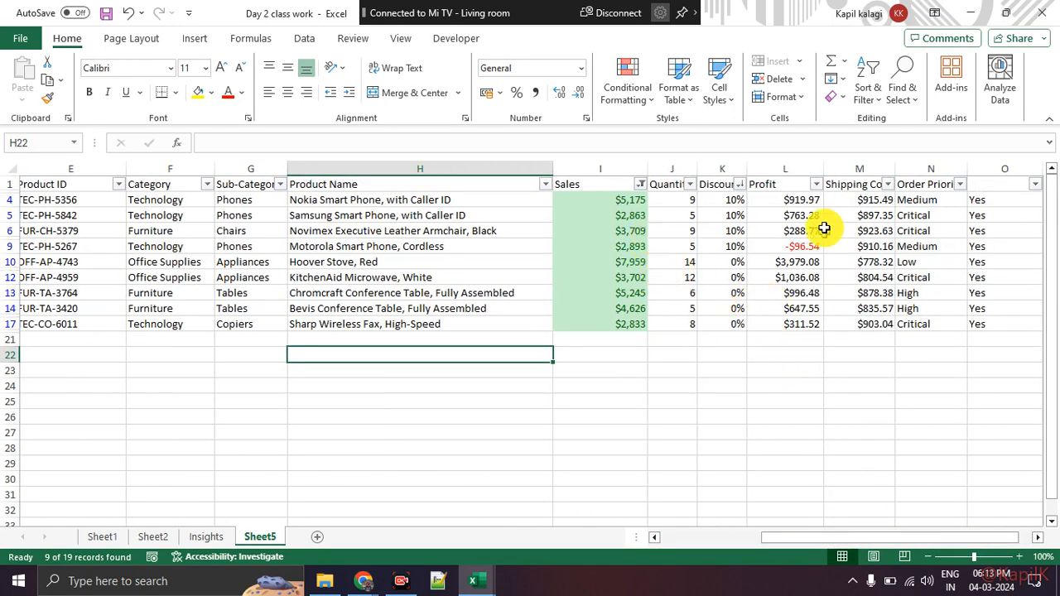
pyautogui.moveTo(805, 200); pyautogui.dragTo(803, 323)
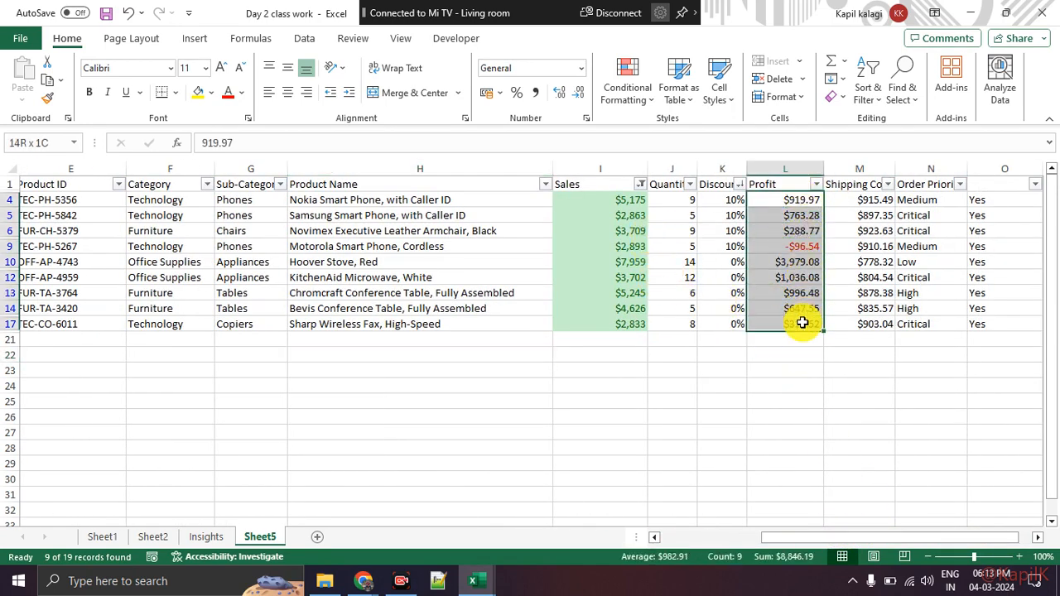
pyautogui.click(802, 354)
pyautogui.moveTo(642, 246); pyautogui.dragTo(781, 247)
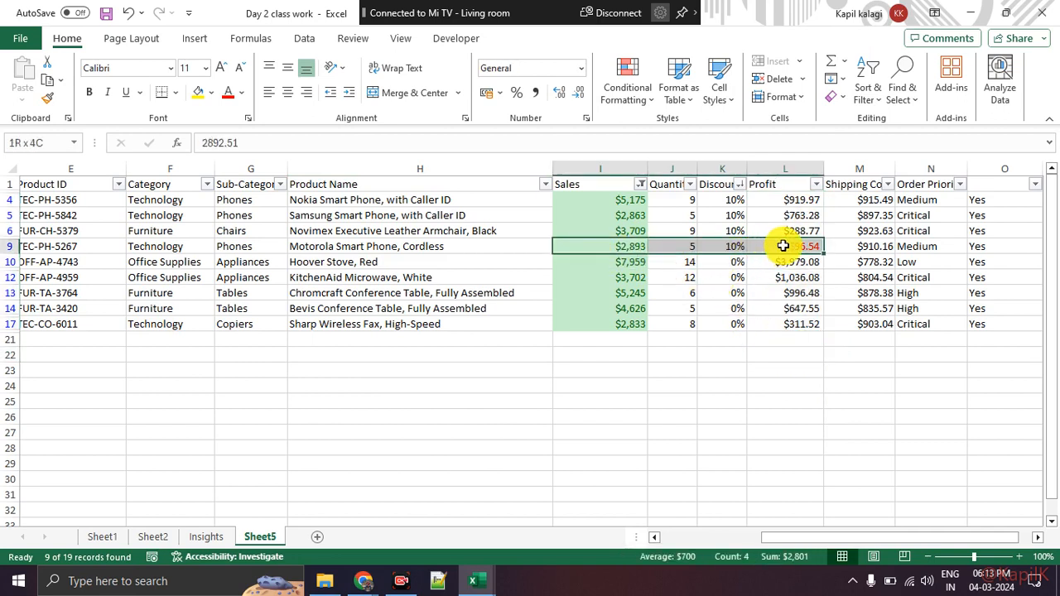
pyautogui.click(773, 339)
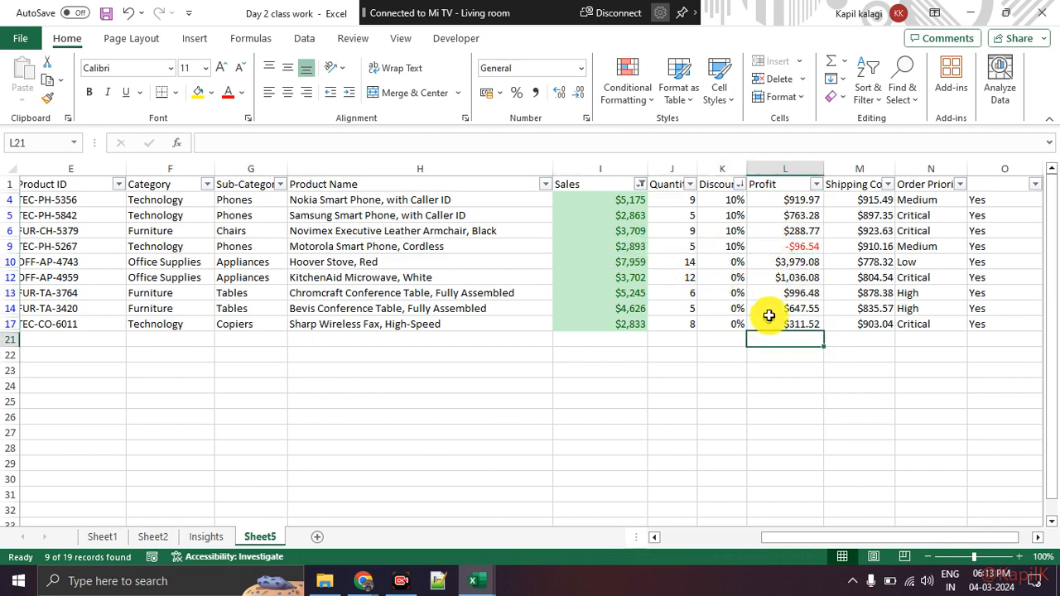
pyautogui.moveTo(794, 200); pyautogui.dragTo(792, 325)
pyautogui.click(787, 340)
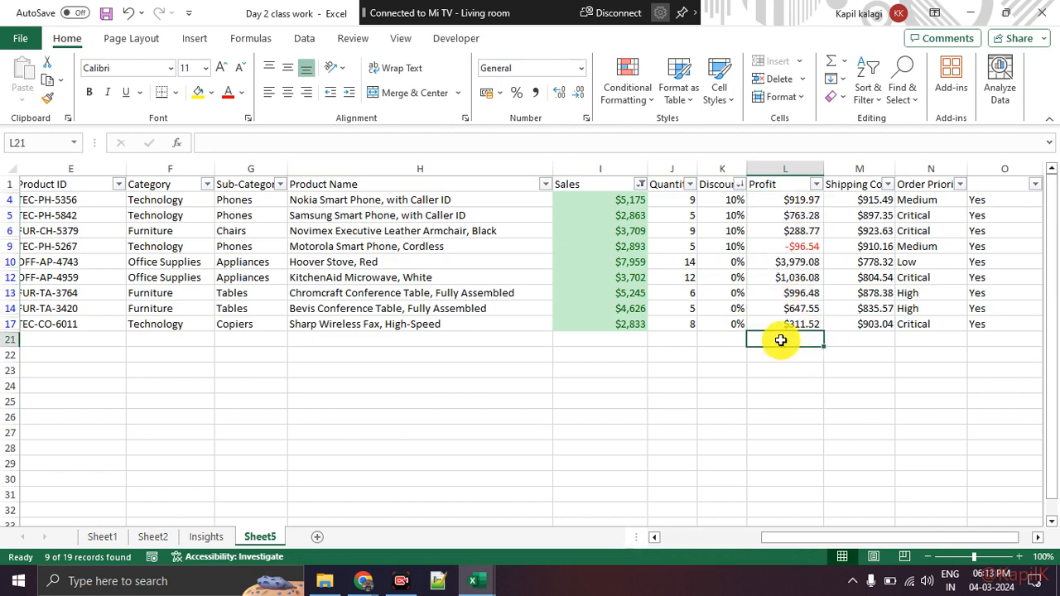
pyautogui.moveTo(786, 199); pyautogui.dragTo(783, 325)
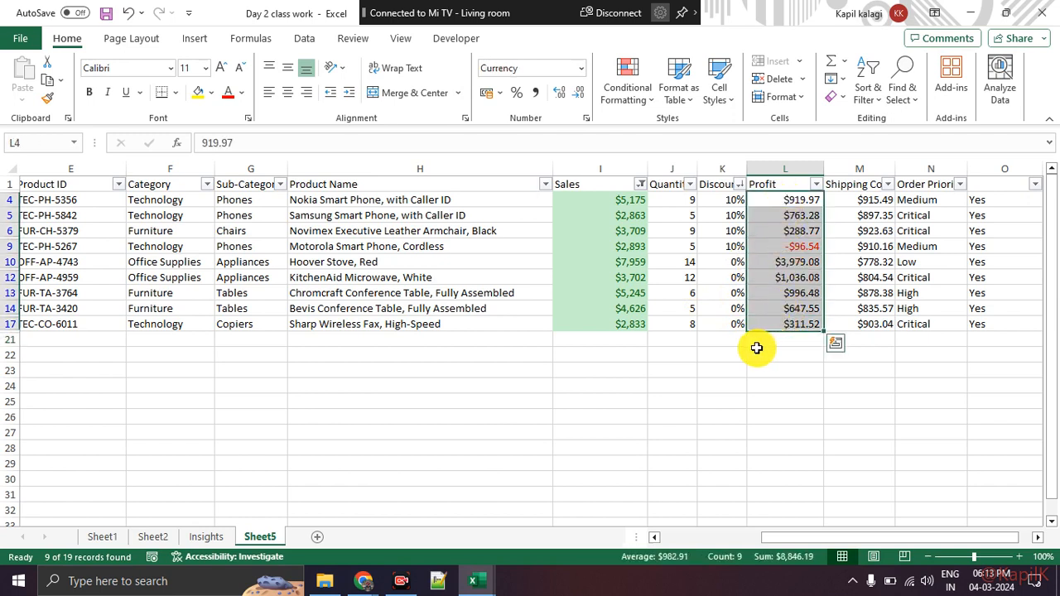
# Examine the 10% discount values of the filtered rows in the Discount column.
pyautogui.click(757, 351)
pyautogui.moveTo(729, 199); pyautogui.dragTo(729, 246)
pyautogui.click(732, 290)
pyautogui.moveTo(729, 199); pyautogui.dragTo(727, 246)
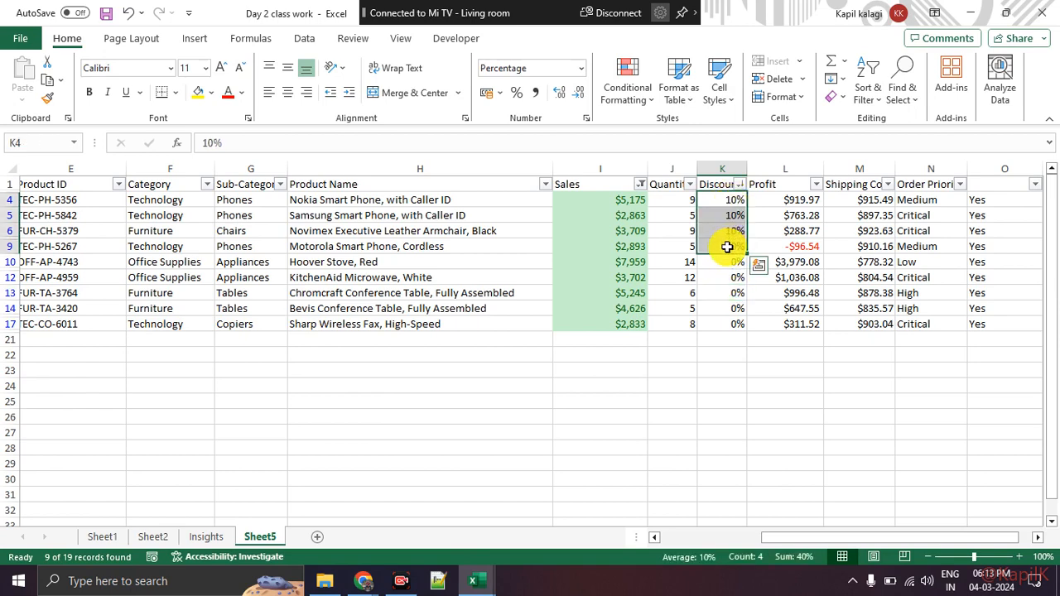
# Switch to the Google Meet call in Chrome and admit the waiting participant.
pyautogui.click(401, 578)
pyautogui.moveTo(364, 584)
pyautogui.click(303, 525)
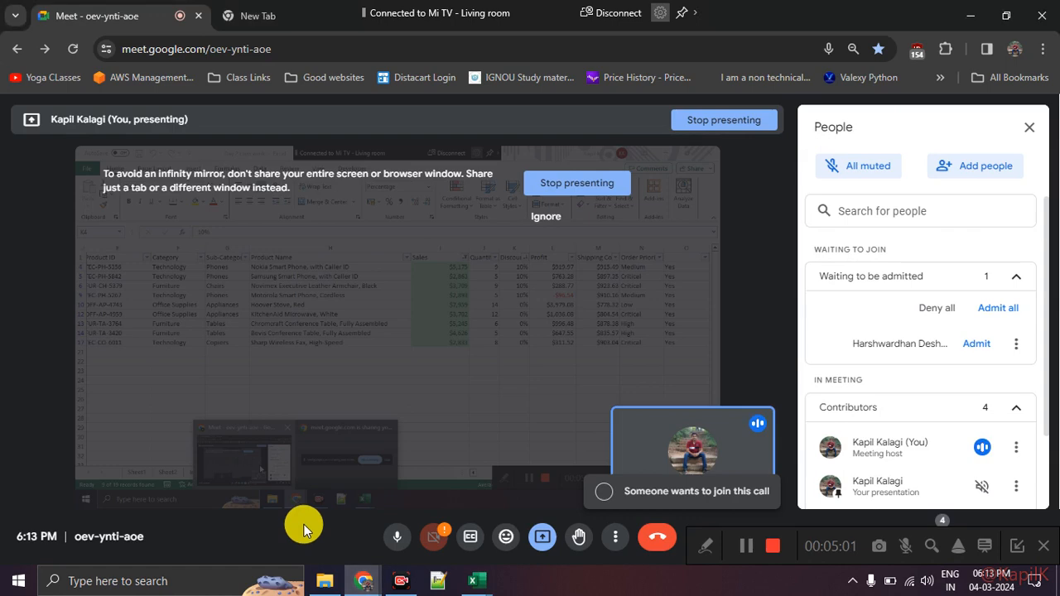
pyautogui.click(976, 347)
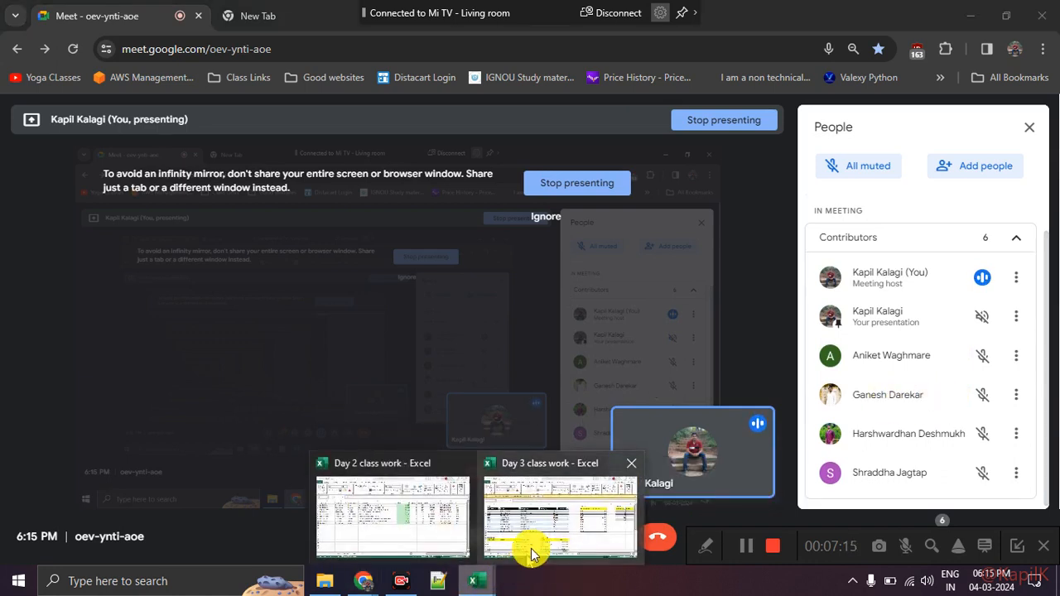
# Return to the Day 2 class work workbook in Excel and clear the filter from the Sales column.
pyautogui.click(523, 555)
pyautogui.click(418, 547)
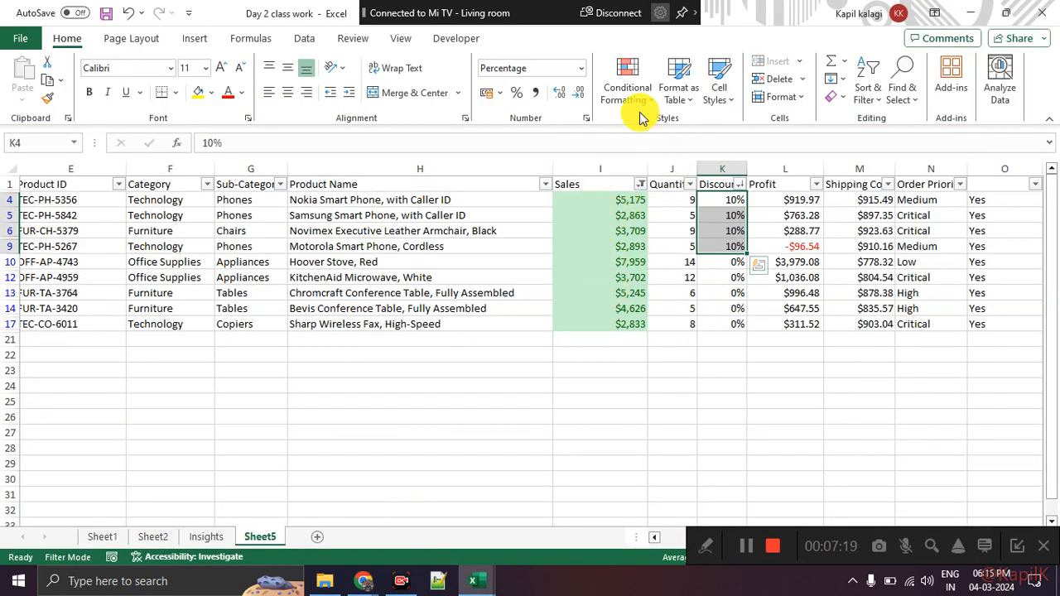
pyautogui.click(640, 184)
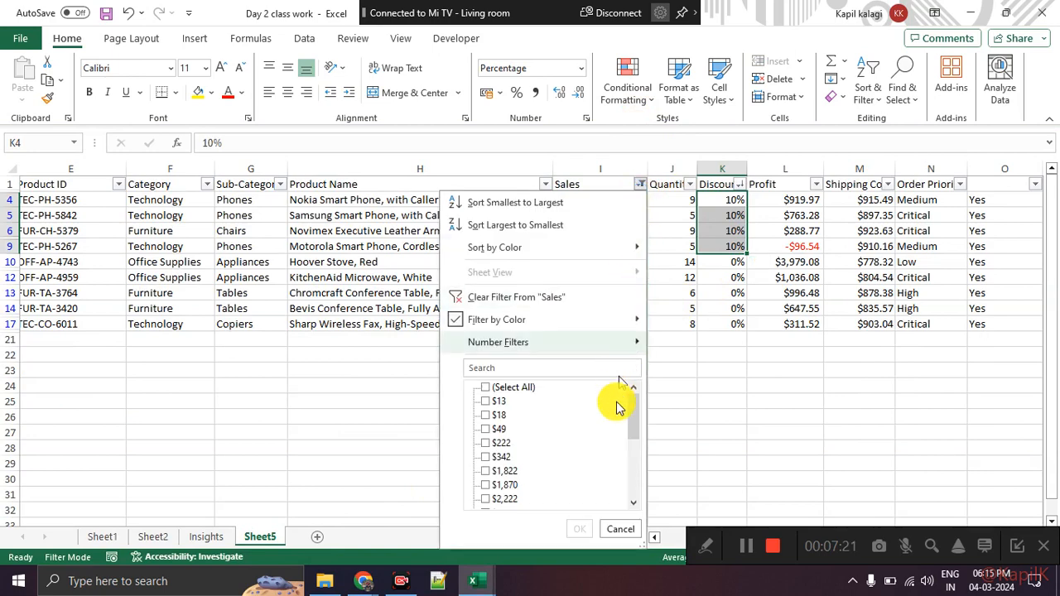
pyautogui.click(548, 300)
# Select the Sales values in I2:I20 and review the Above Average and Below Average conditional formatting rules.
pyautogui.moveTo(601, 199); pyautogui.dragTo(591, 481)
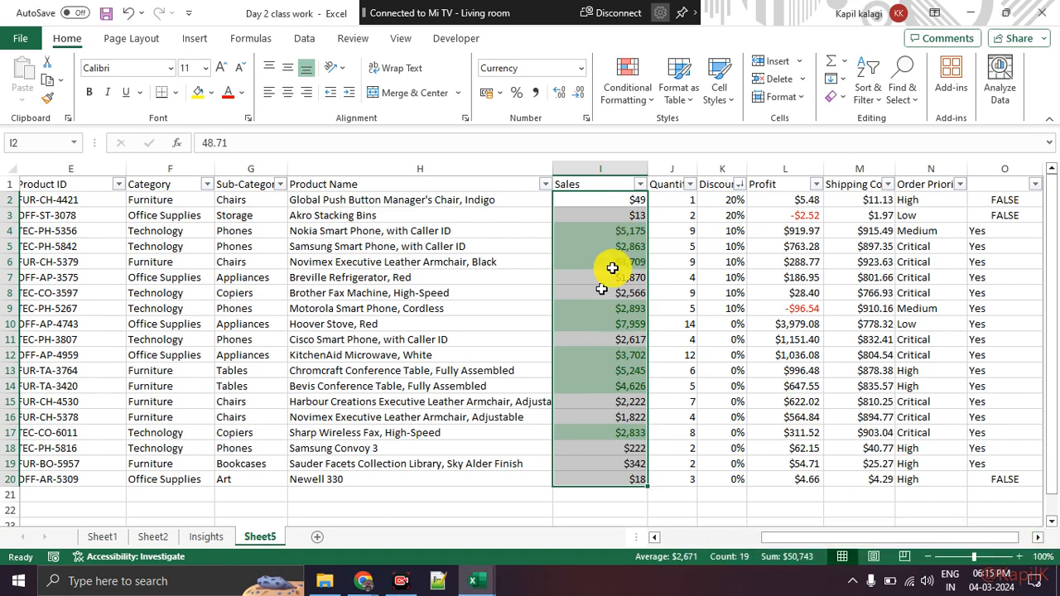
pyautogui.click(627, 95)
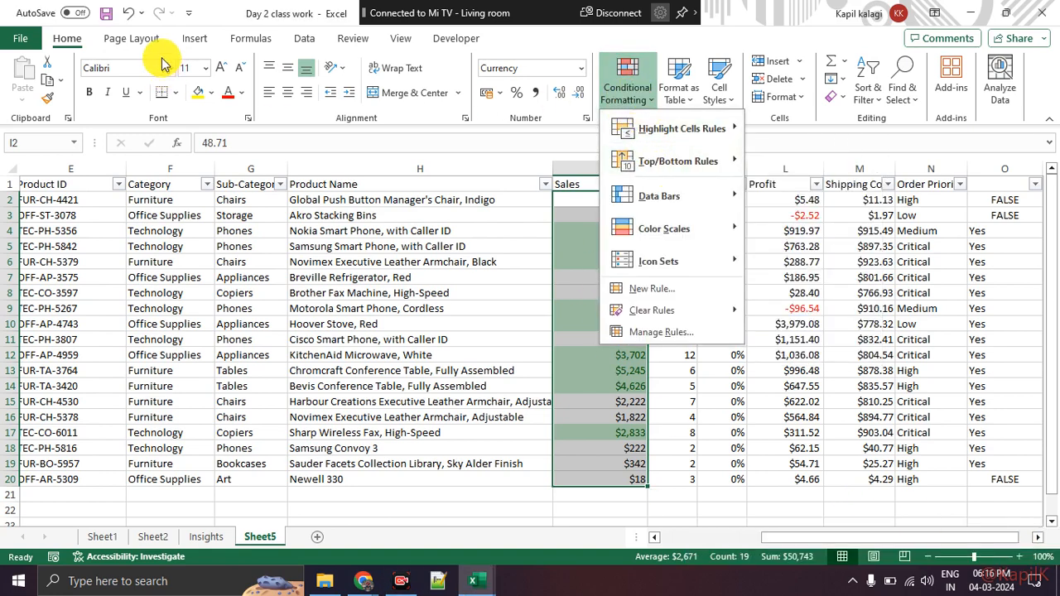
pyautogui.click(60, 38)
pyautogui.click(622, 96)
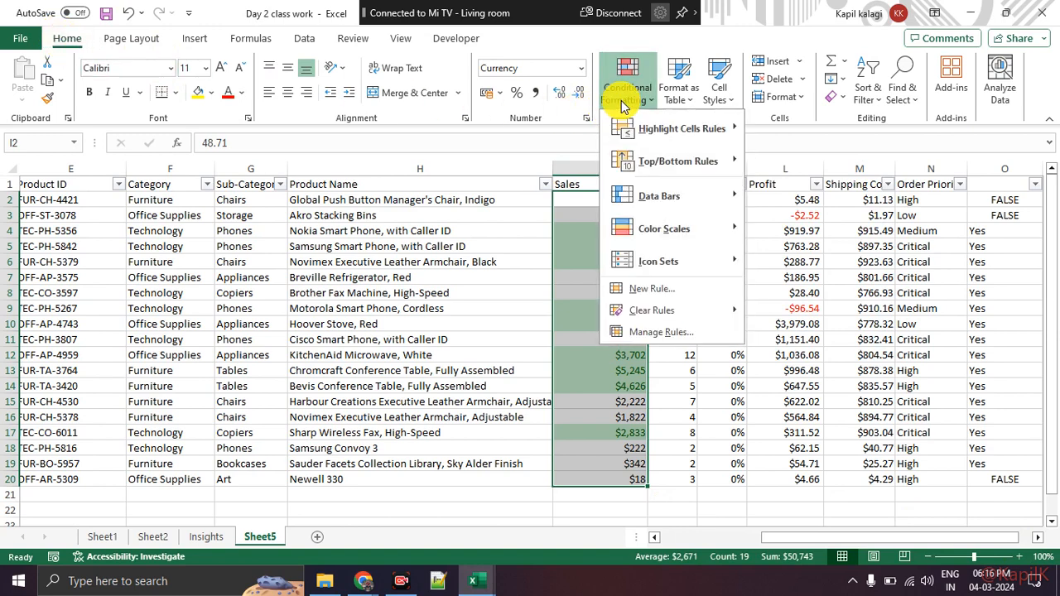
pyautogui.moveTo(694, 162)
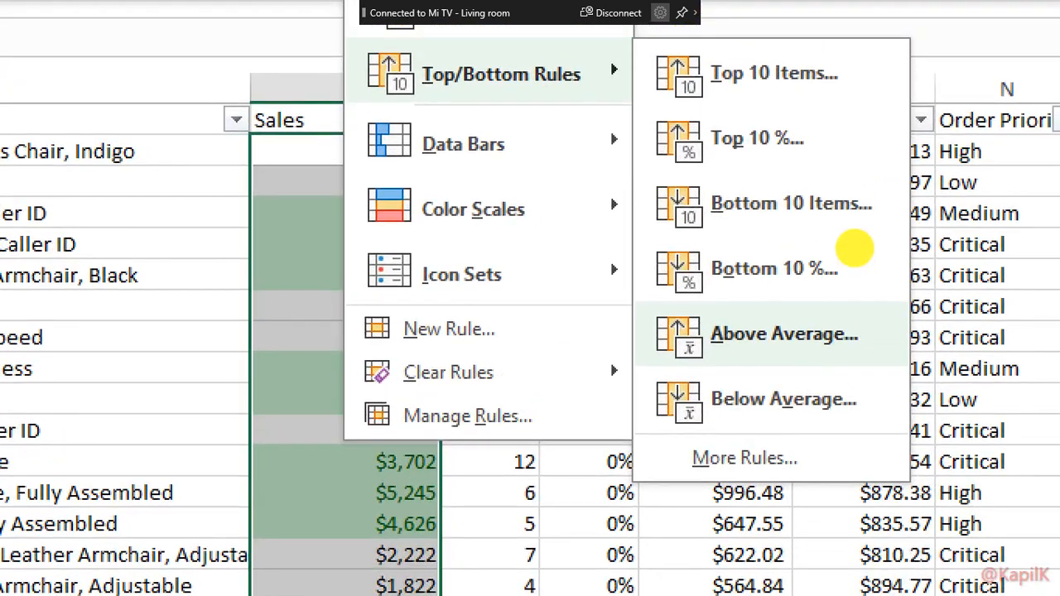
pyautogui.moveTo(623, 301)
pyautogui.mouseDown()
pyautogui.moveTo(893, 293)
pyautogui.moveTo(944, 314)
pyautogui.moveTo(903, 477)
pyautogui.moveTo(687, 458)
pyautogui.moveTo(614, 291)
pyautogui.moveTo(654, 323)
pyautogui.moveTo(696, 295)
pyautogui.mouseUp()
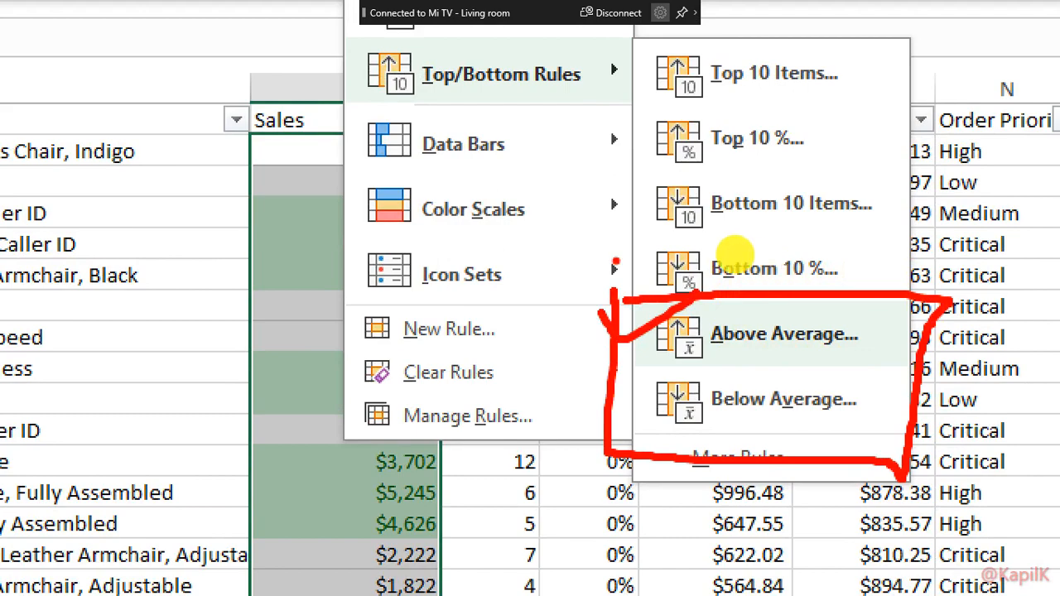
pyautogui.press('Escape')
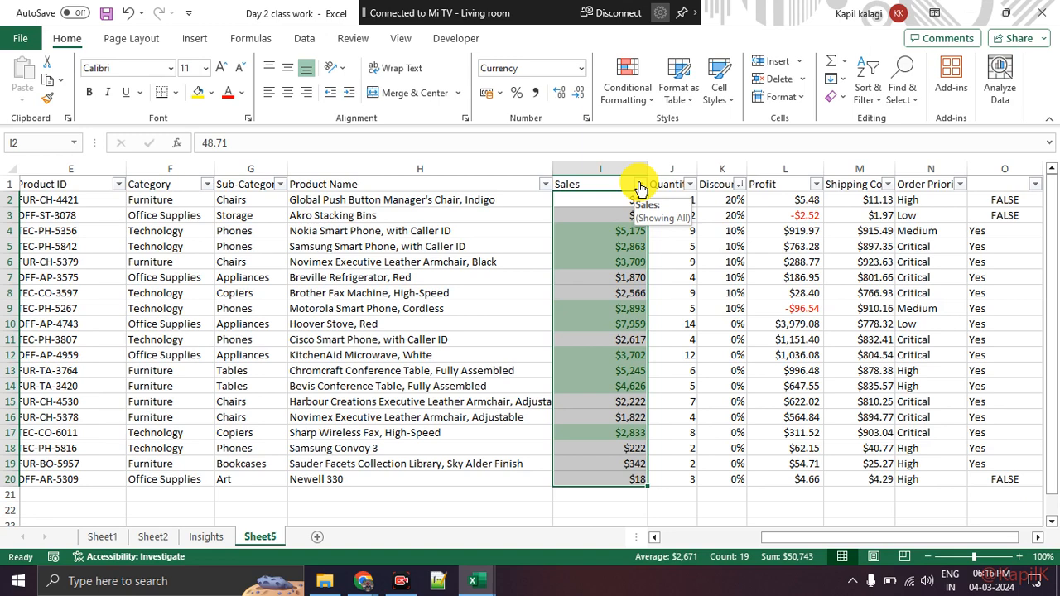
# Clear the conditional formatting rules from the entire sheet.
pyautogui.click(604, 321)
pyautogui.moveTo(621, 199); pyautogui.dragTo(606, 480)
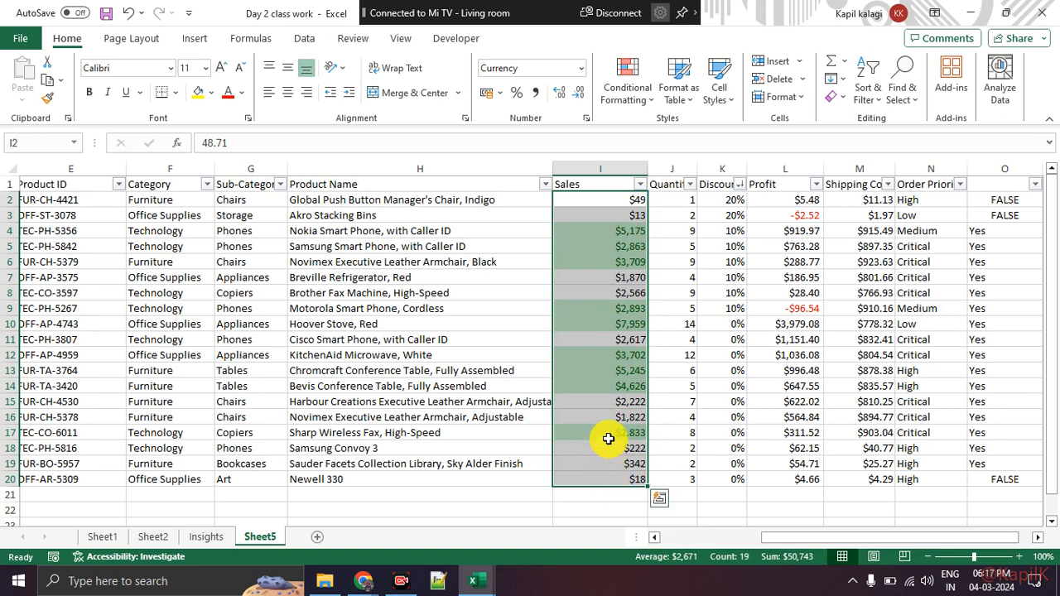
pyautogui.click(621, 323)
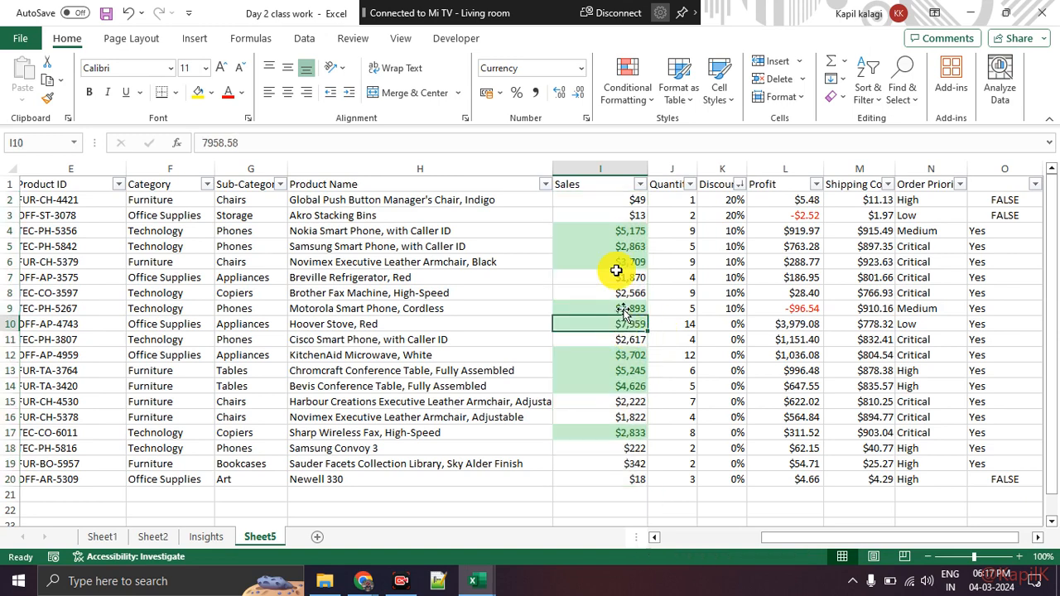
pyautogui.moveTo(601, 199); pyautogui.dragTo(580, 473)
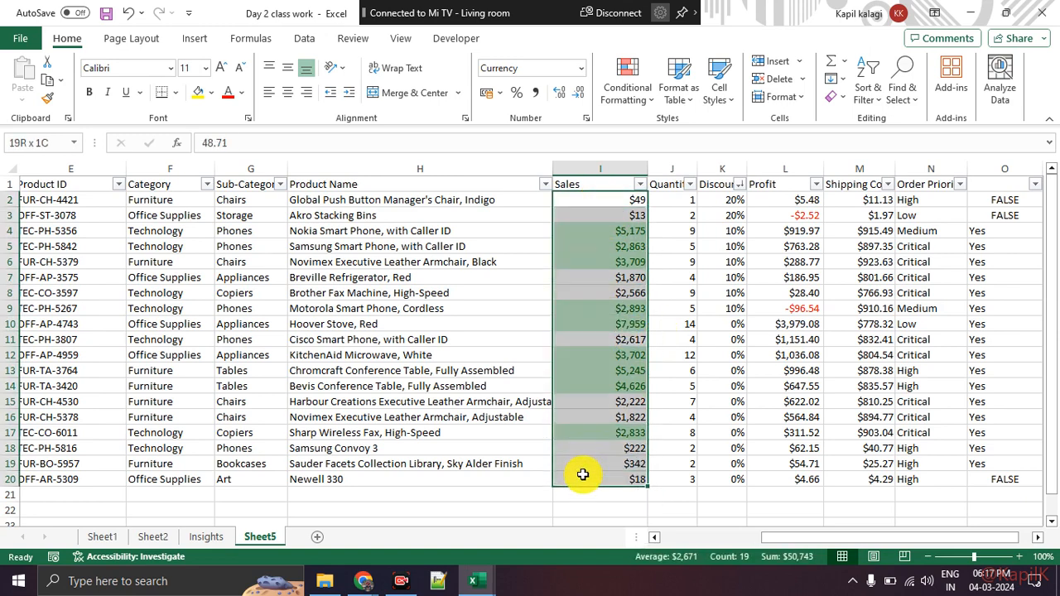
pyautogui.click(640, 101)
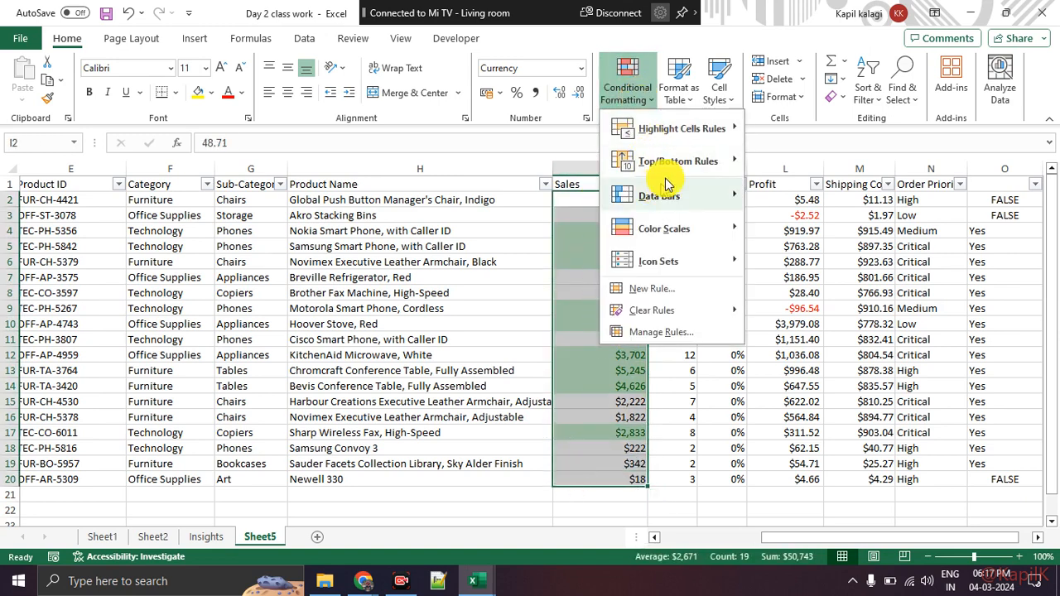
pyautogui.moveTo(687, 161)
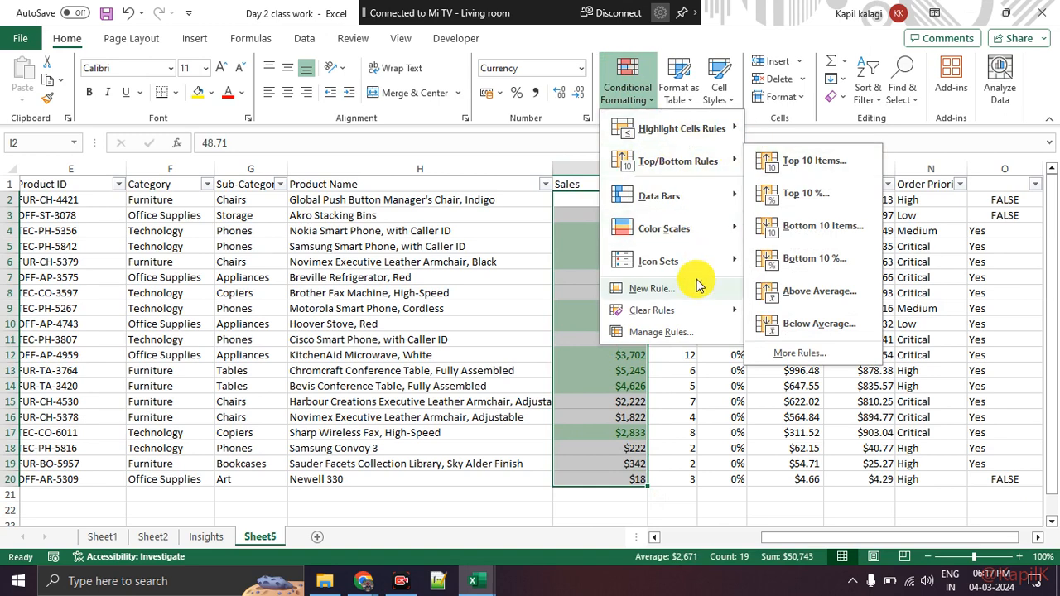
pyautogui.moveTo(704, 321)
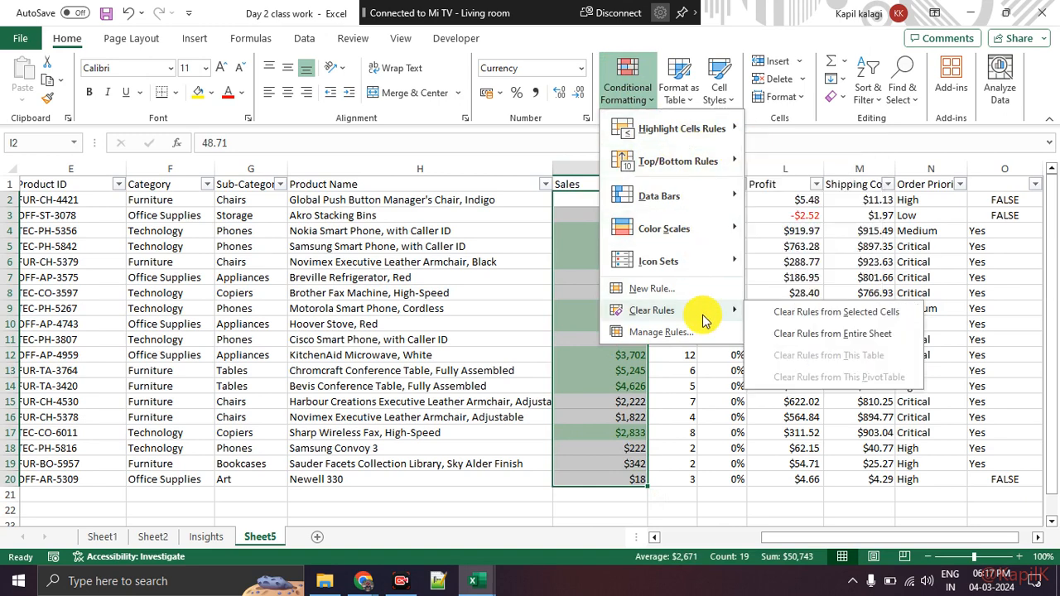
pyautogui.click(814, 333)
pyautogui.moveTo(623, 202); pyautogui.dragTo(602, 476)
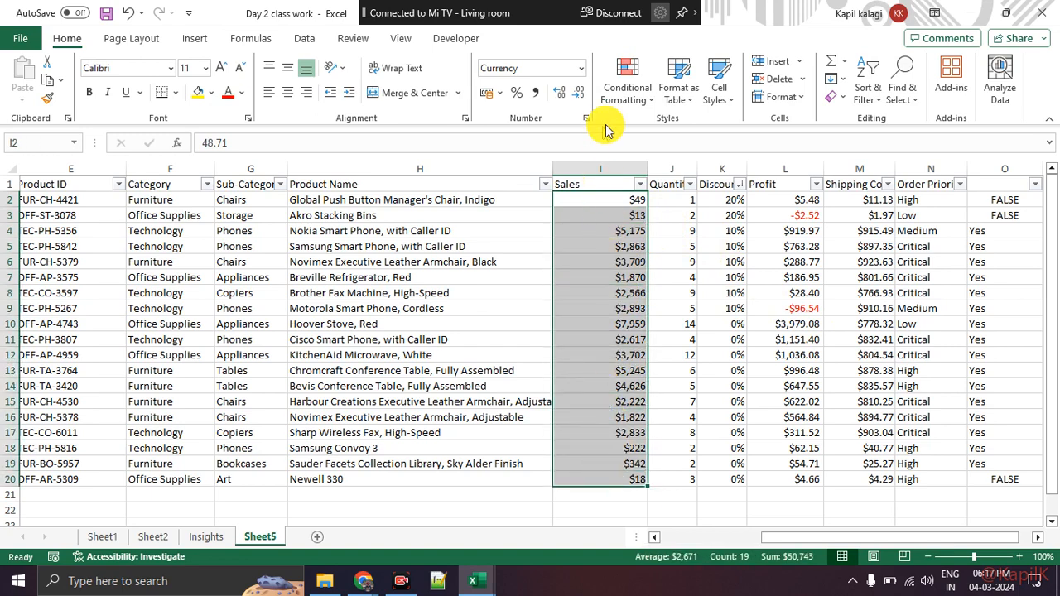
pyautogui.click(636, 98)
pyautogui.moveTo(653, 165)
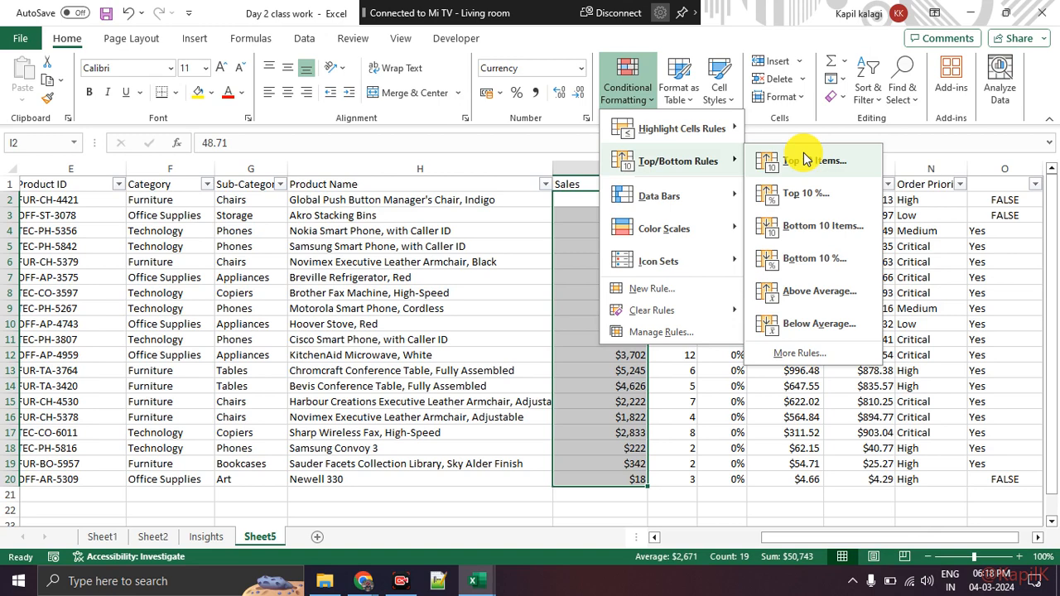
pyautogui.click(816, 225)
pyautogui.click(833, 148)
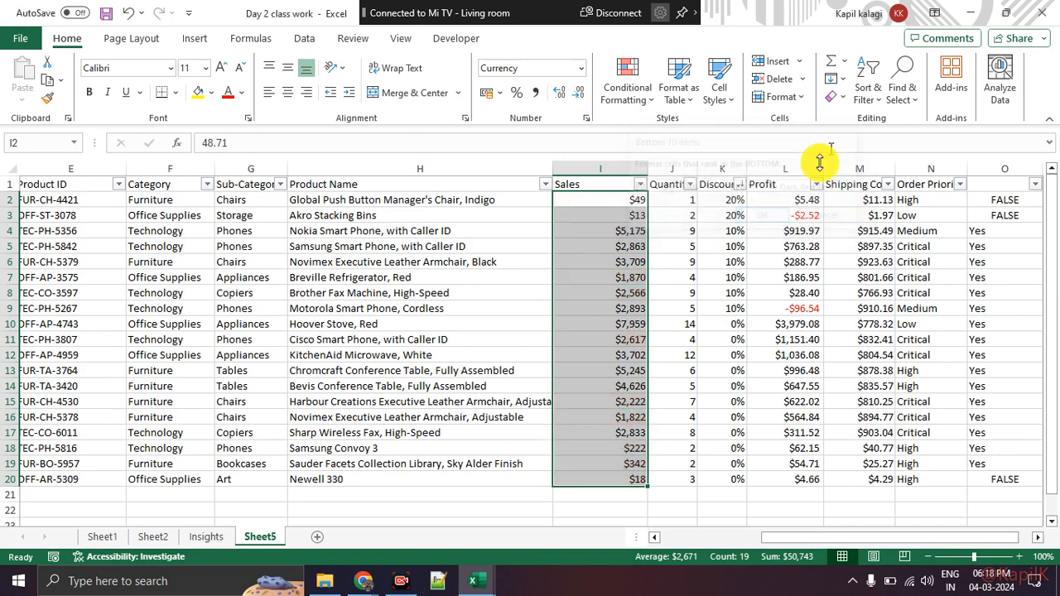
# Check the participant list of the Google Meet call in Chrome and return to the Excel workbook.
pyautogui.moveTo(365, 580)
pyautogui.click(331, 547)
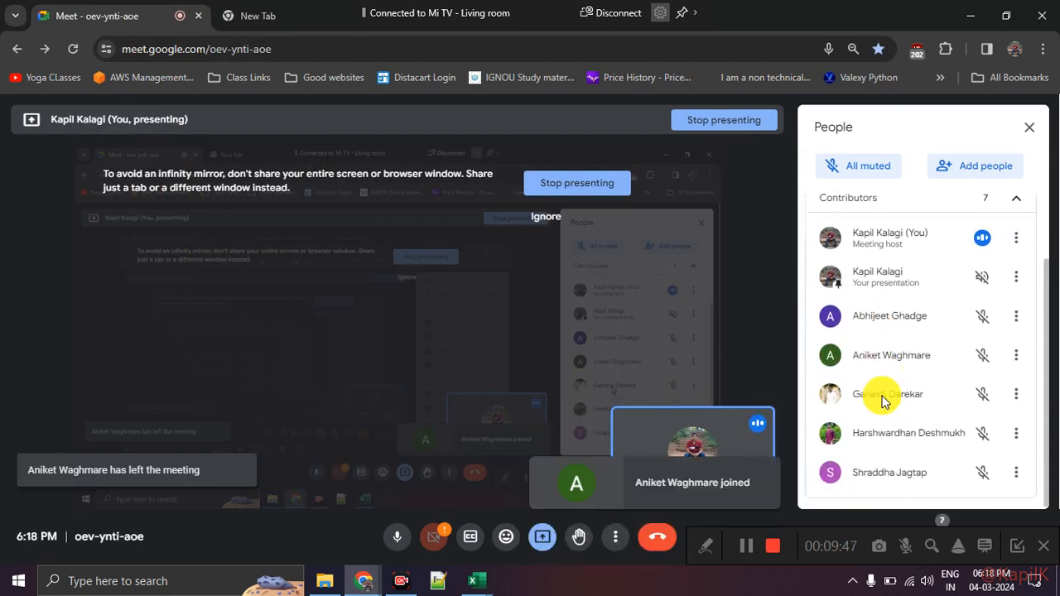
pyautogui.hotkey('alt', 'Tab')
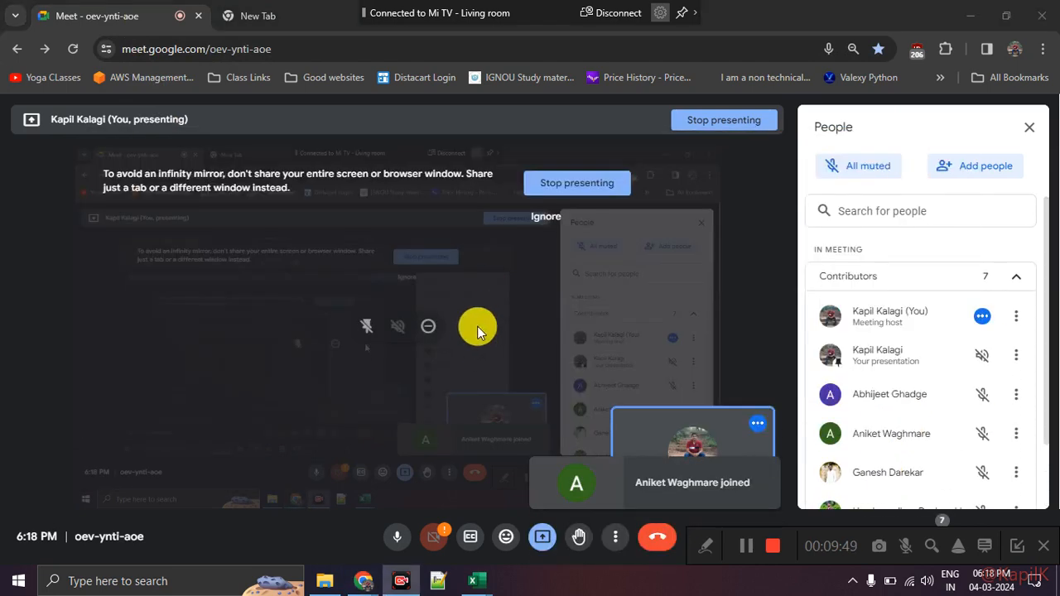
pyautogui.hotkey('alt', 'Tab')
pyautogui.hotkey('alt', 'Tab')
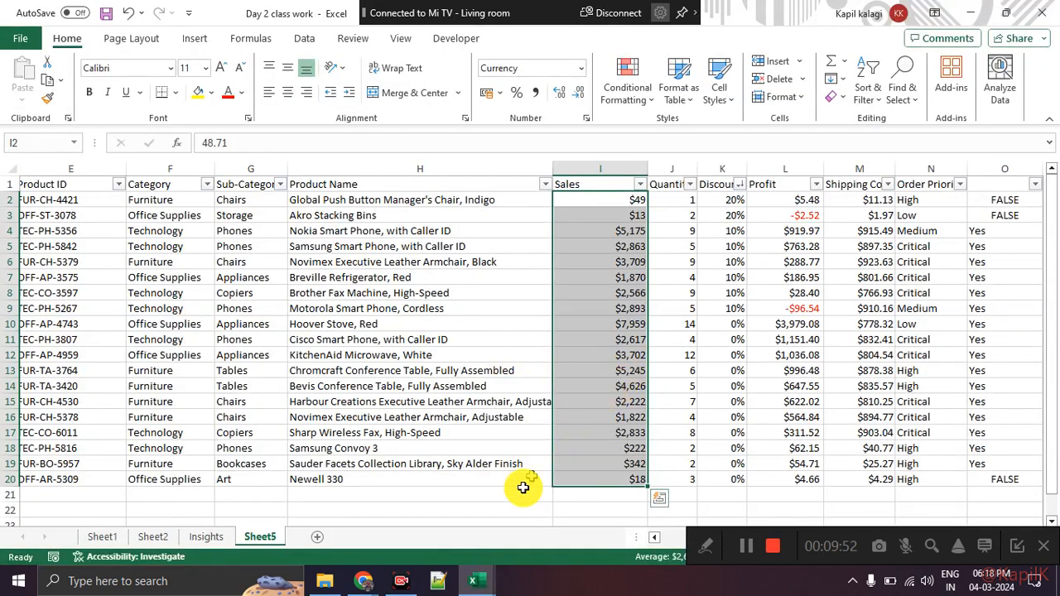
# Switch back to the Google Meet call in Chrome, admit the waiting participant and look through the contributors list.
pyautogui.click(365, 580)
pyautogui.click(292, 501)
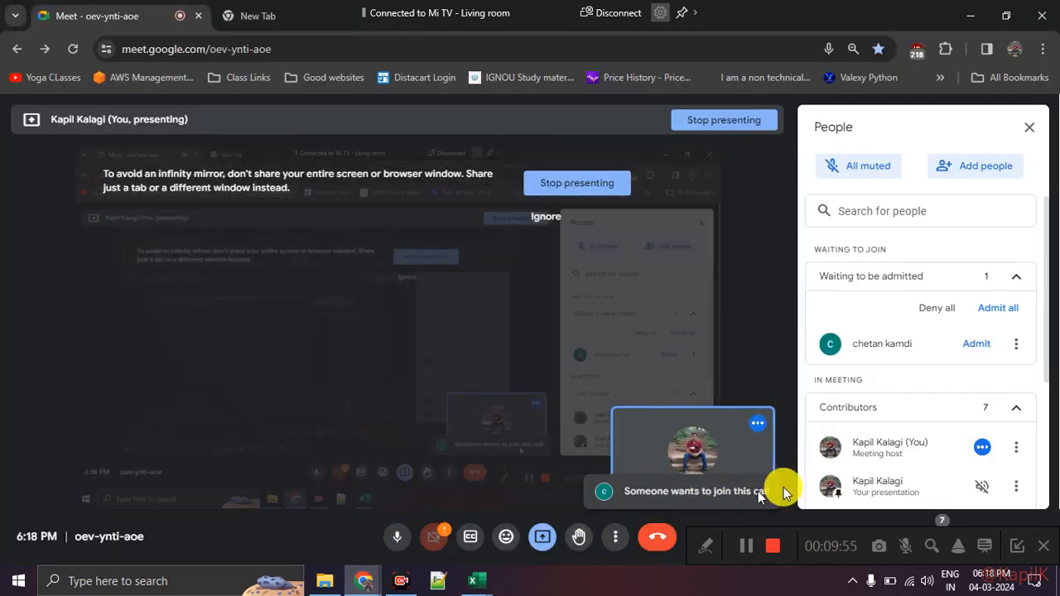
pyautogui.click(976, 348)
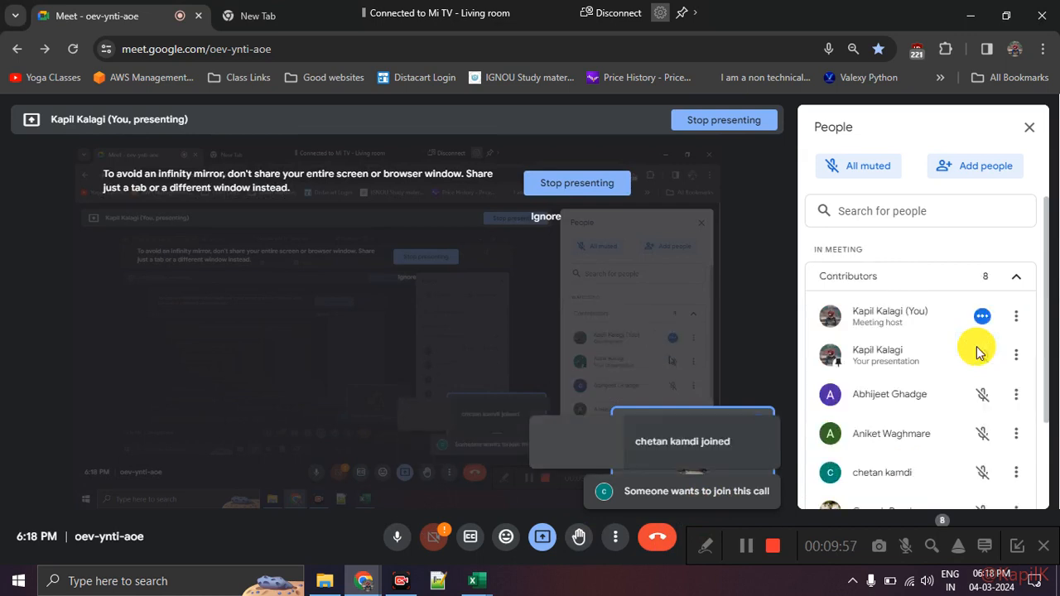
pyautogui.scroll(-3, 941, 414)
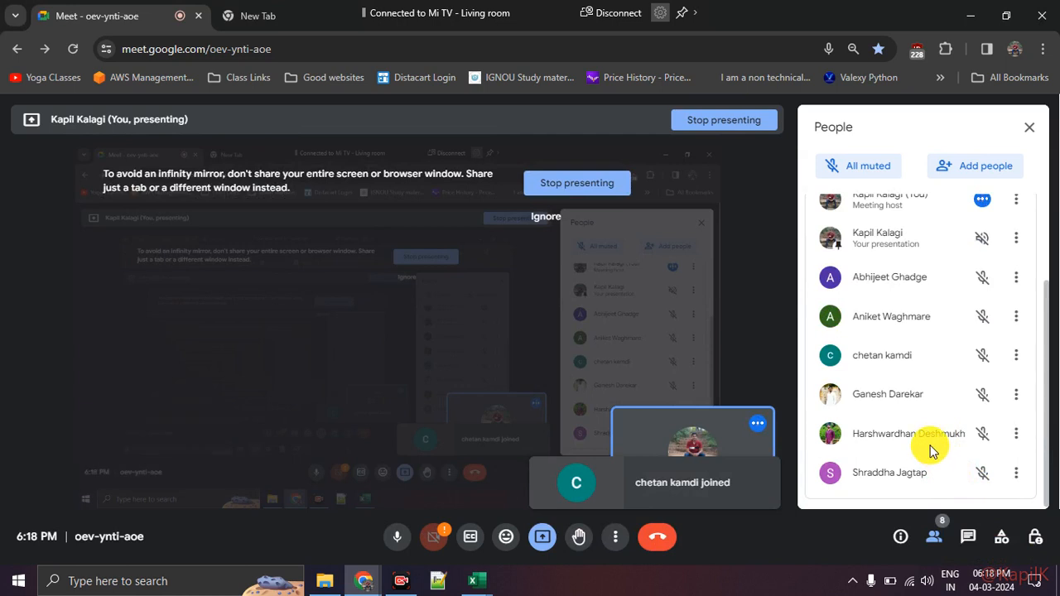
pyautogui.scroll(3, 930, 447)
pyautogui.scroll(-3, 930, 448)
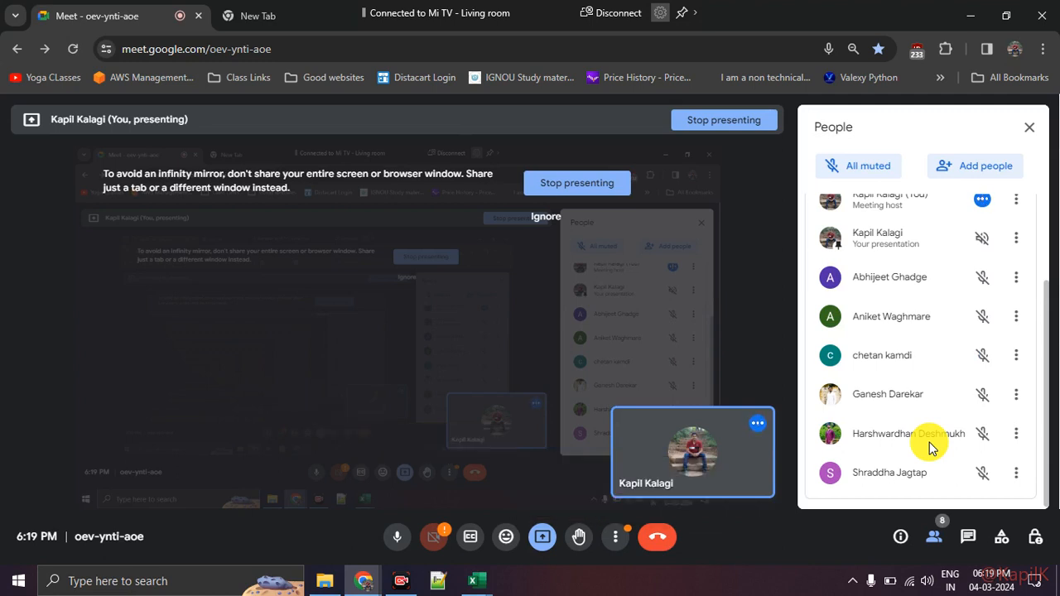
# Lower the computer's sound volume.
pyautogui.press('XF86AudioLowerVolume')
pyautogui.press('XF86AudioLowerVolume')
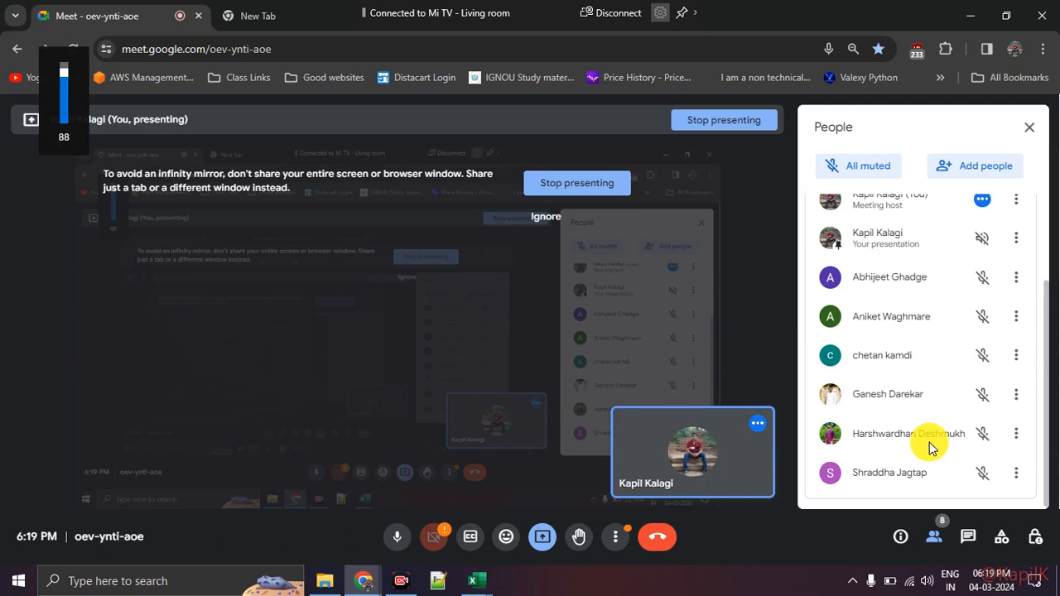
pyautogui.press('XF86AudioLowerVolume')
pyautogui.press('XF86AudioLowerVolume')
pyautogui.press('XF86AudioLowerVolume')
pyautogui.press('XF86AudioLowerVolume')
pyautogui.press('XF86AudioLowerVolume')
pyautogui.press('XF86AudioLowerVolume')
pyautogui.press('XF86AudioLowerVolume')
pyautogui.press('XF86AudioLowerVolume')
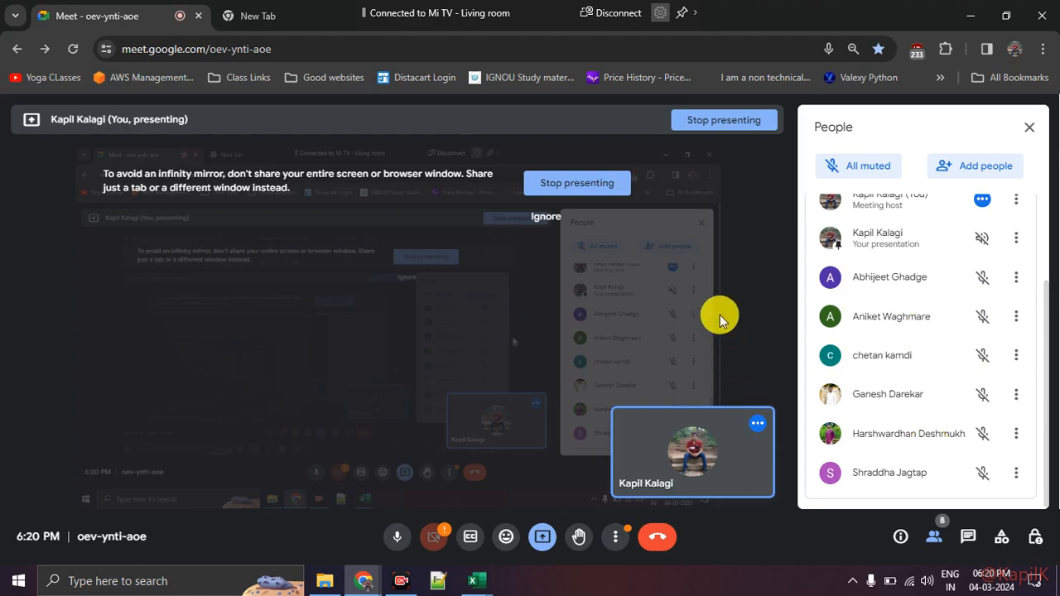
# Switch to the Day 2 class work workbook in Excel and deselect the Sales values.
pyautogui.moveTo(469, 584)
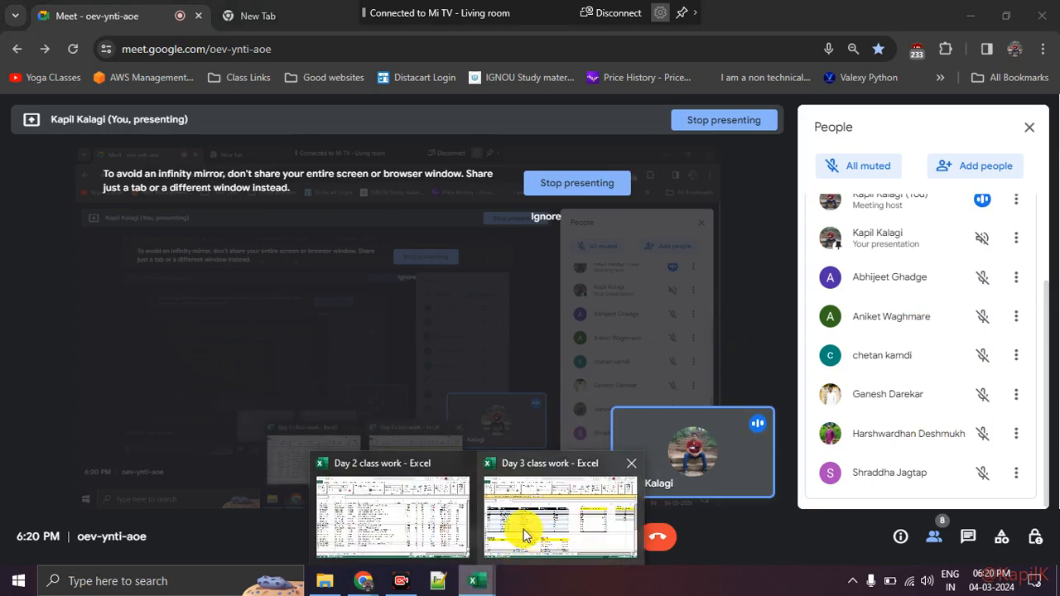
pyautogui.click(436, 516)
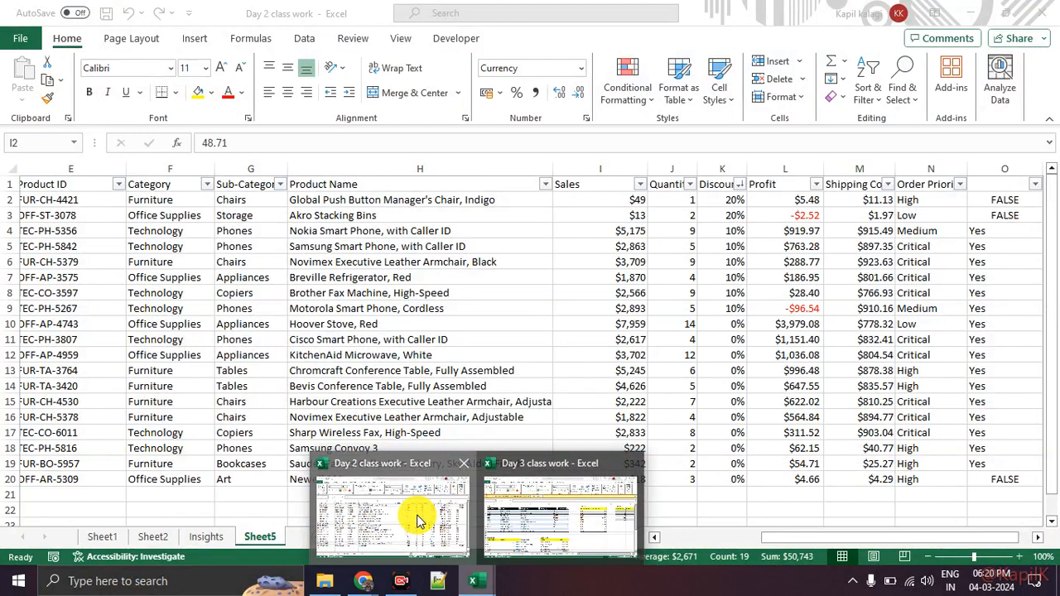
pyautogui.click(419, 520)
pyautogui.click(466, 372)
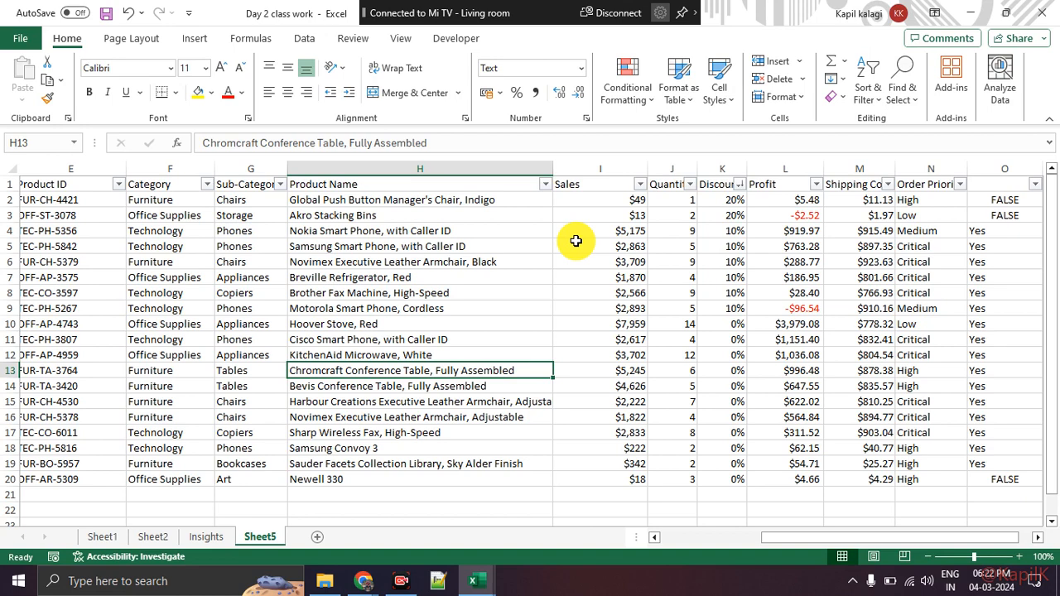
# Highlight the top 20% of the Sales values in I2:I20 with Green Fill with Dark Green Text.
pyautogui.moveTo(596, 200); pyautogui.dragTo(602, 475)
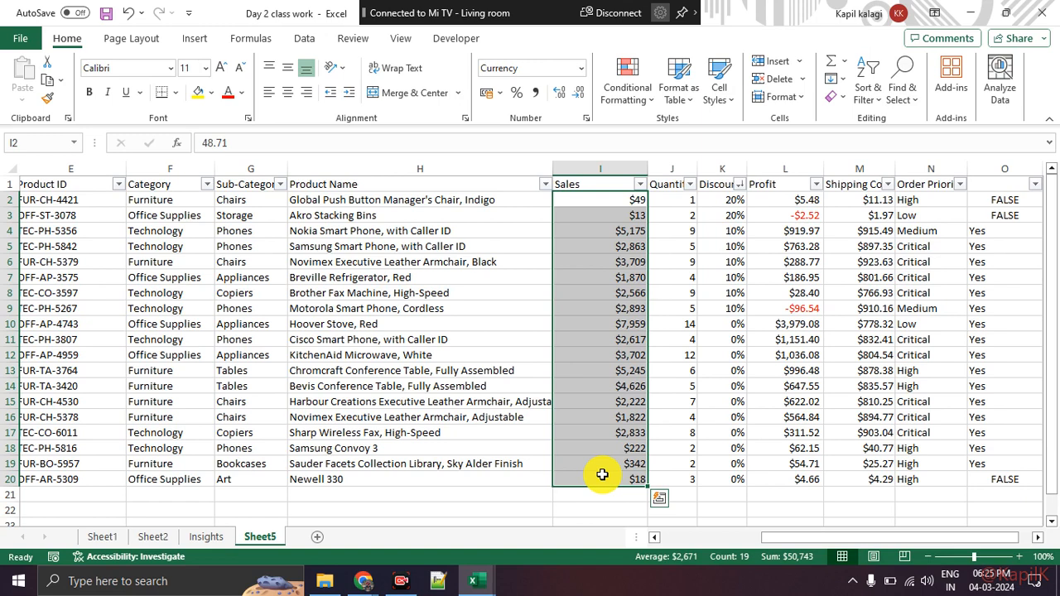
pyautogui.click(586, 391)
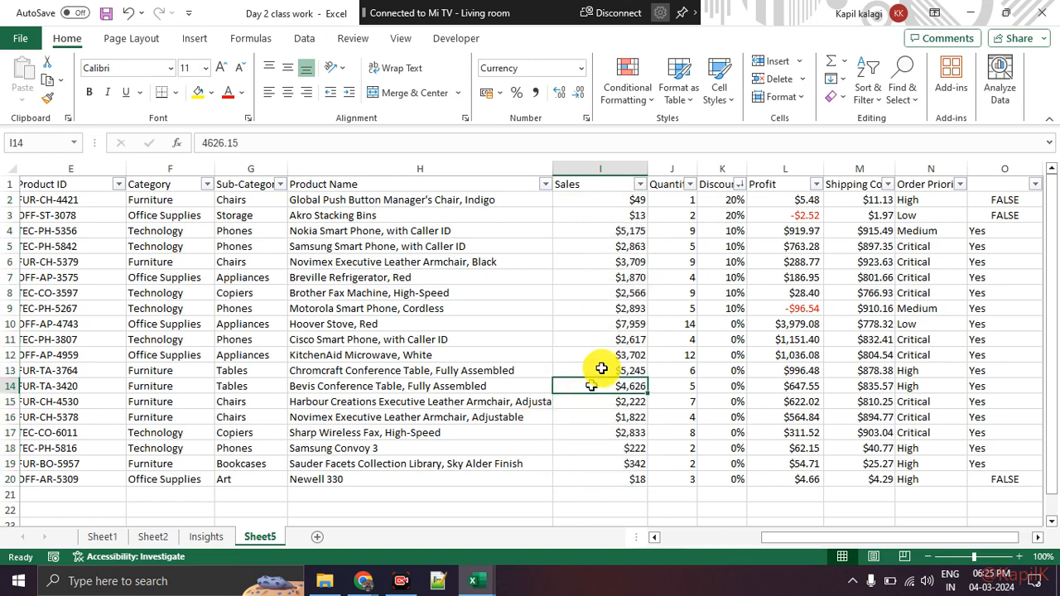
pyautogui.moveTo(615, 205); pyautogui.dragTo(607, 478)
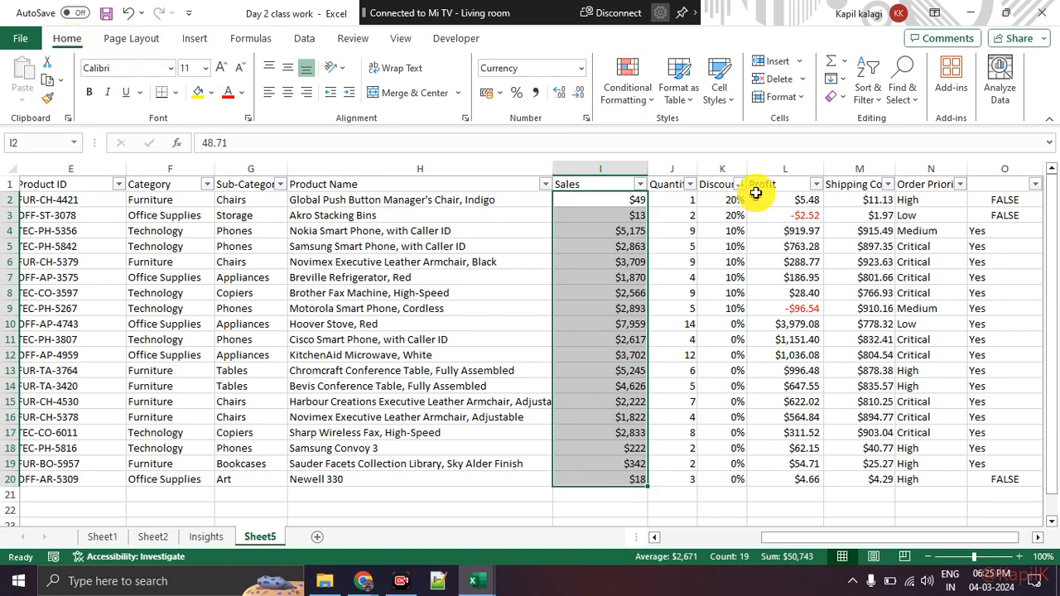
pyautogui.click(628, 88)
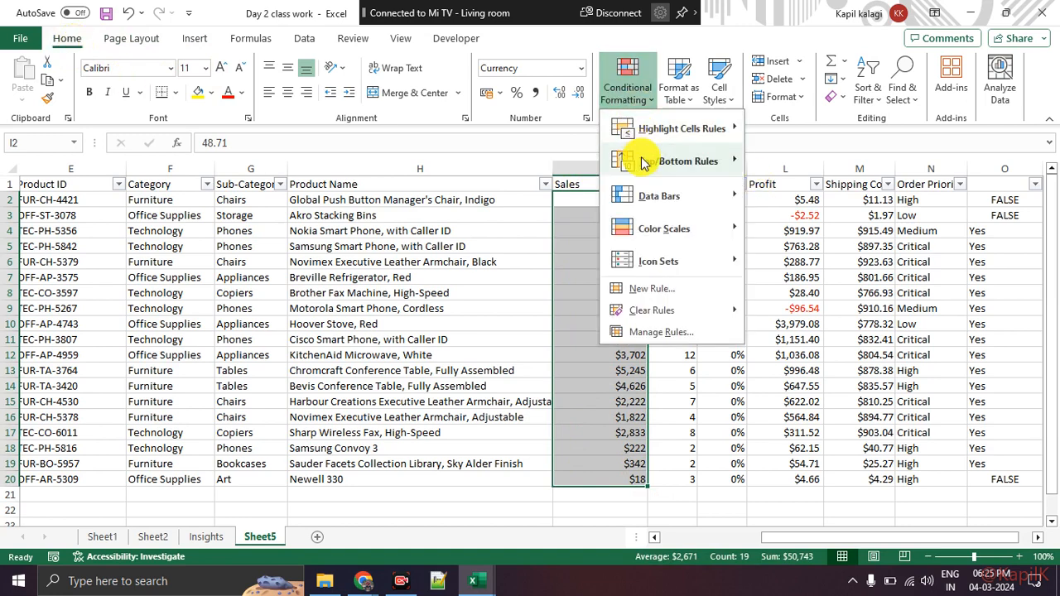
pyautogui.moveTo(655, 162)
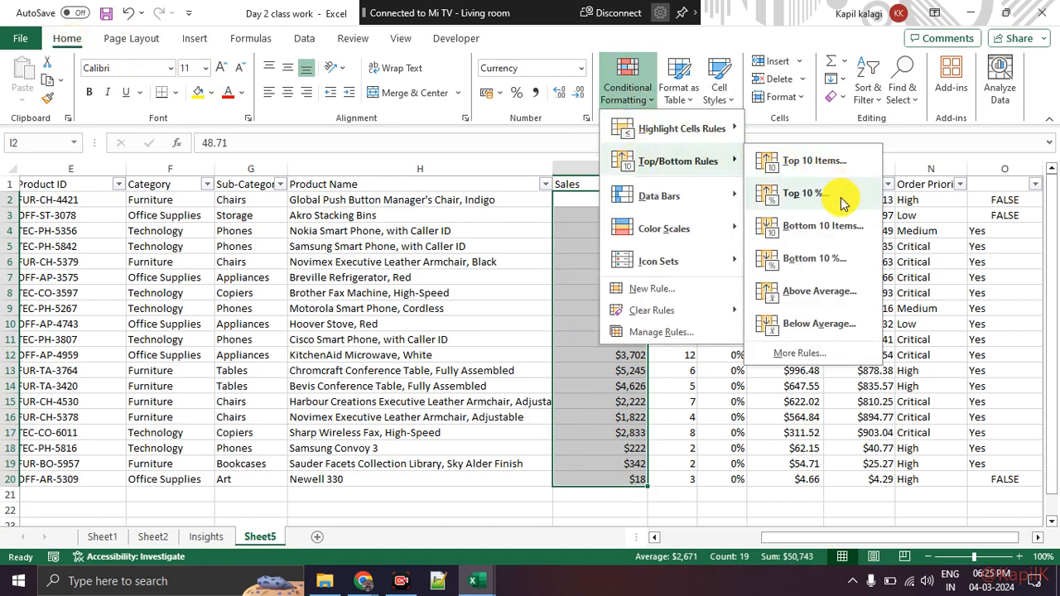
pyautogui.click(804, 195)
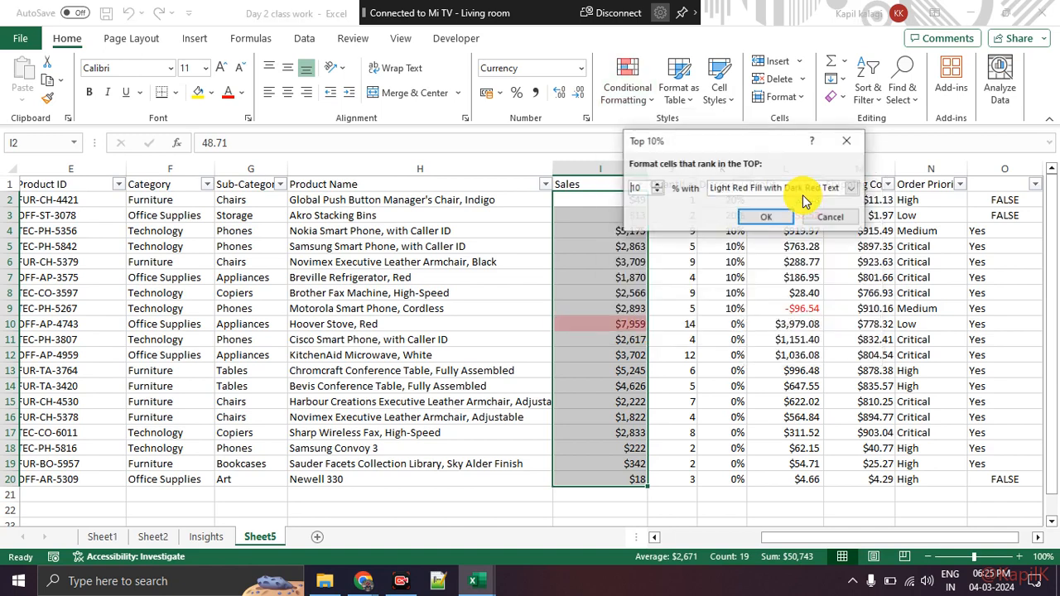
pyautogui.press('BackSpace')
pyautogui.press('BackSpace')
pyautogui.write('290')
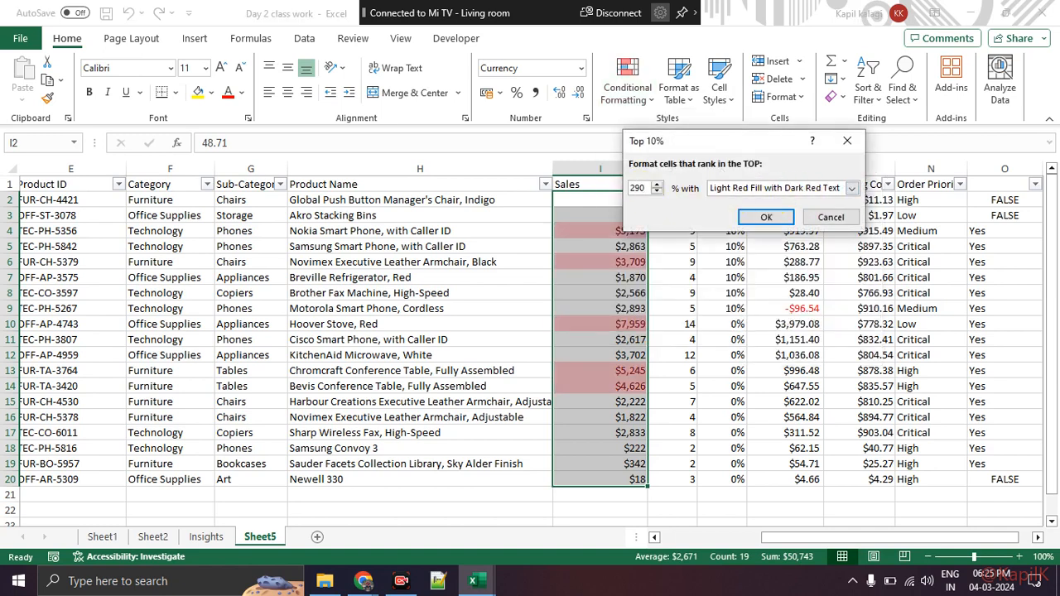
pyautogui.press('BackSpace')
pyautogui.write('0')
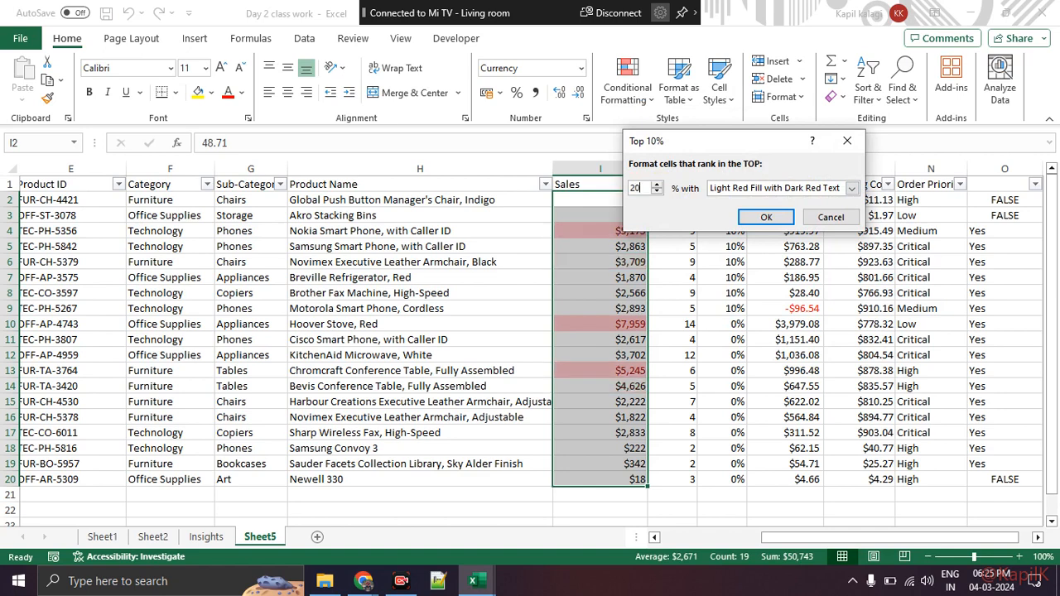
pyautogui.click(754, 188)
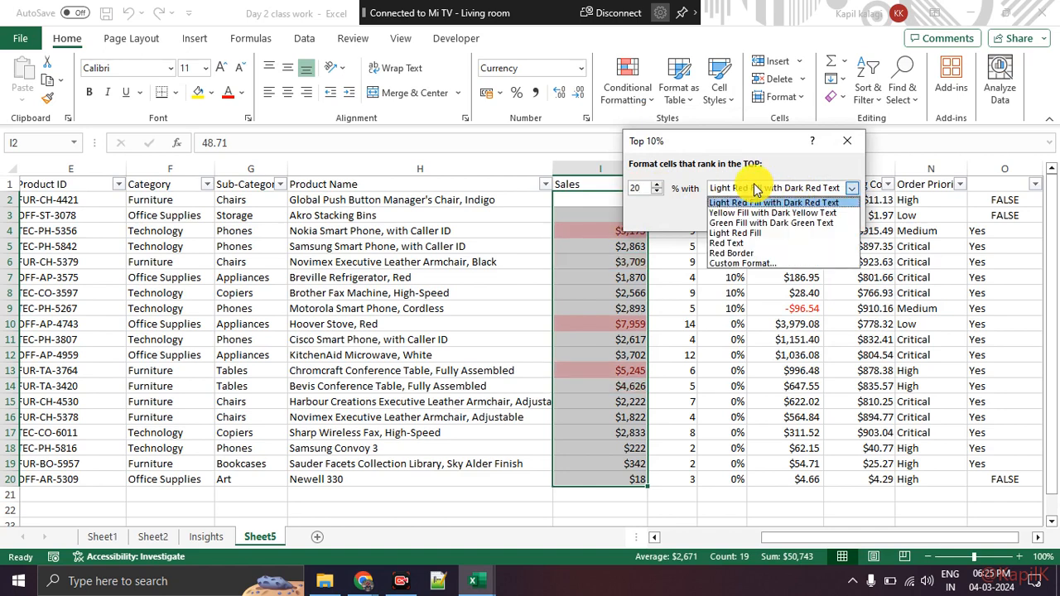
pyautogui.click(744, 224)
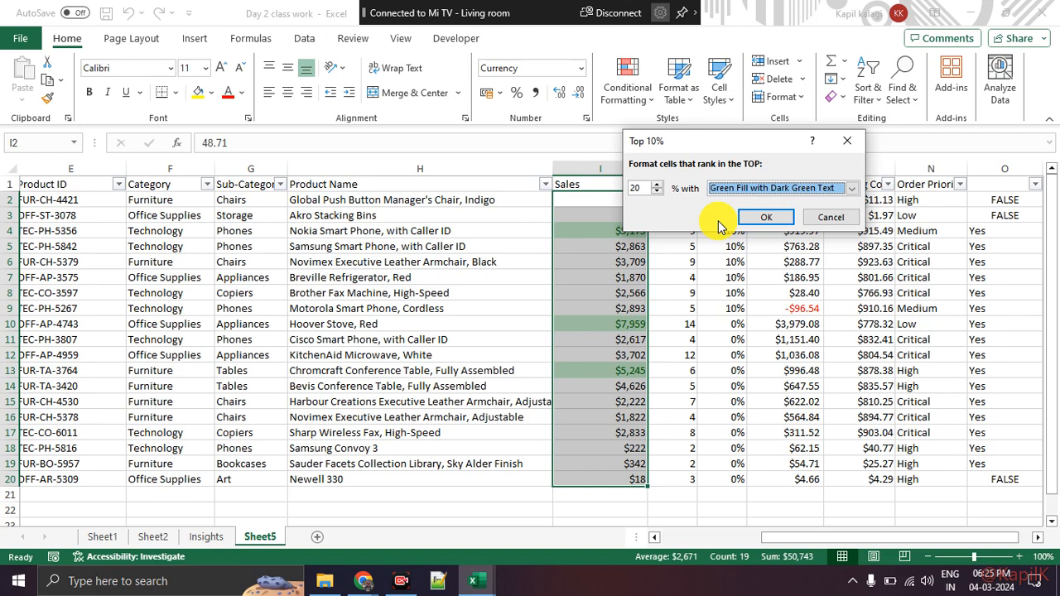
pyautogui.click(754, 218)
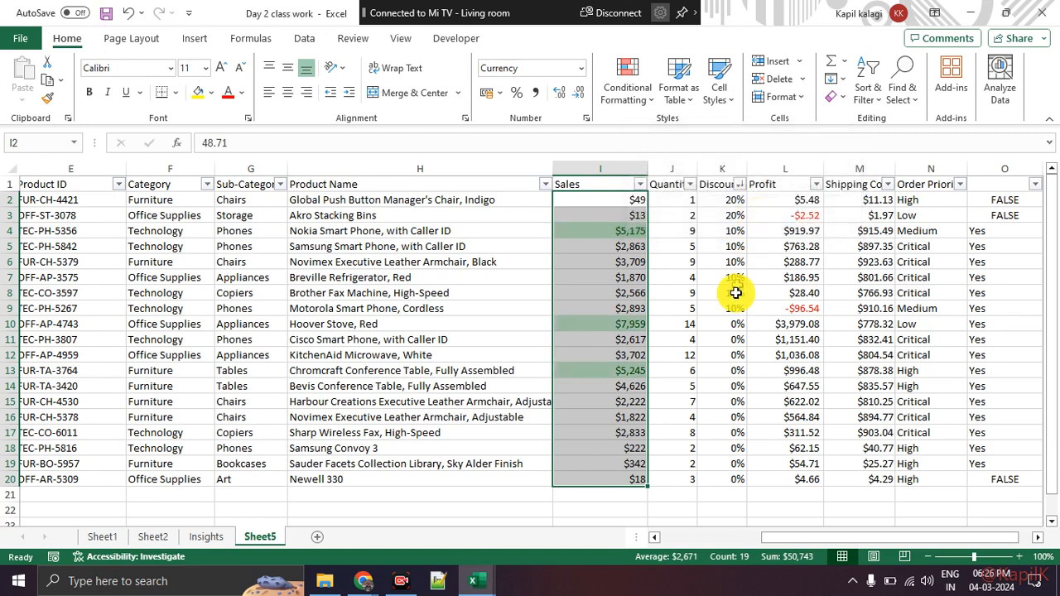
pyautogui.click(712, 372)
# Highlight the above-average Sales values in I2:I20 with Yellow Fill with Dark Yellow Text.
pyautogui.moveTo(601, 233); pyautogui.dragTo(611, 367)
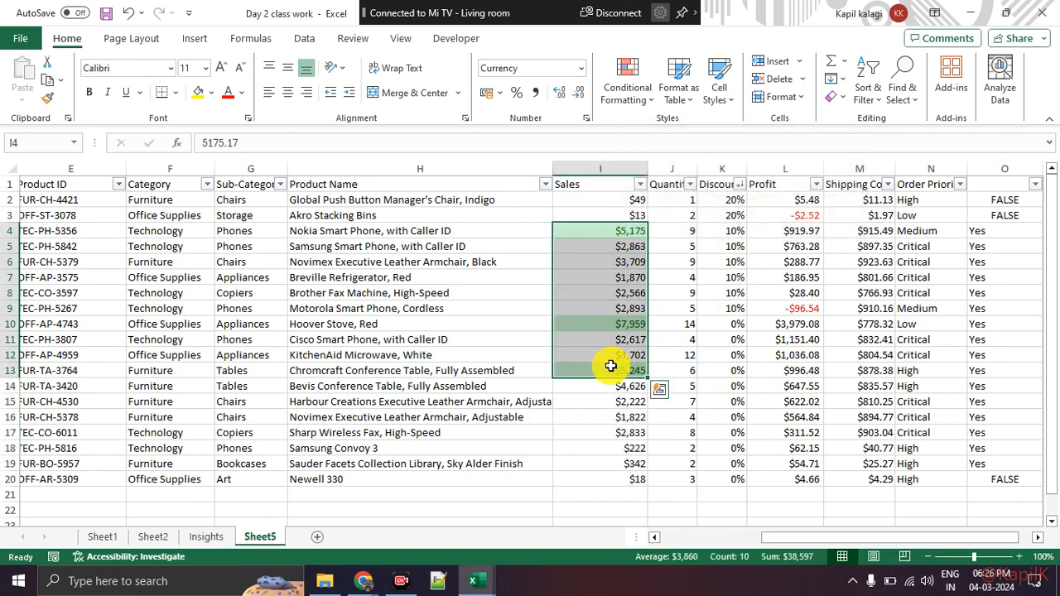
pyautogui.click(609, 399)
pyautogui.moveTo(592, 203); pyautogui.dragTo(589, 476)
pyautogui.click(633, 103)
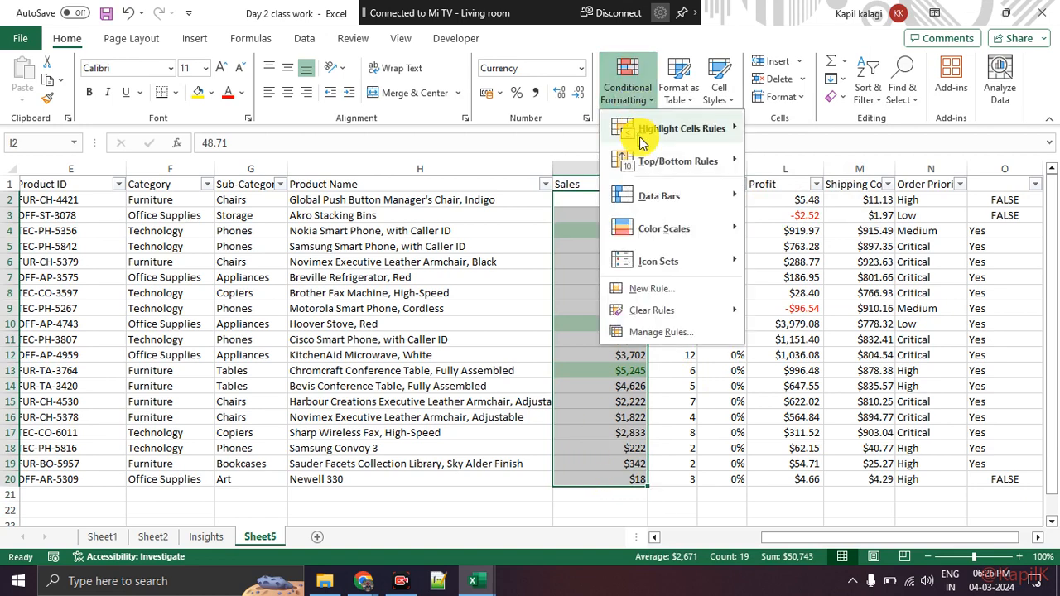
pyautogui.moveTo(670, 161)
pyautogui.click(818, 291)
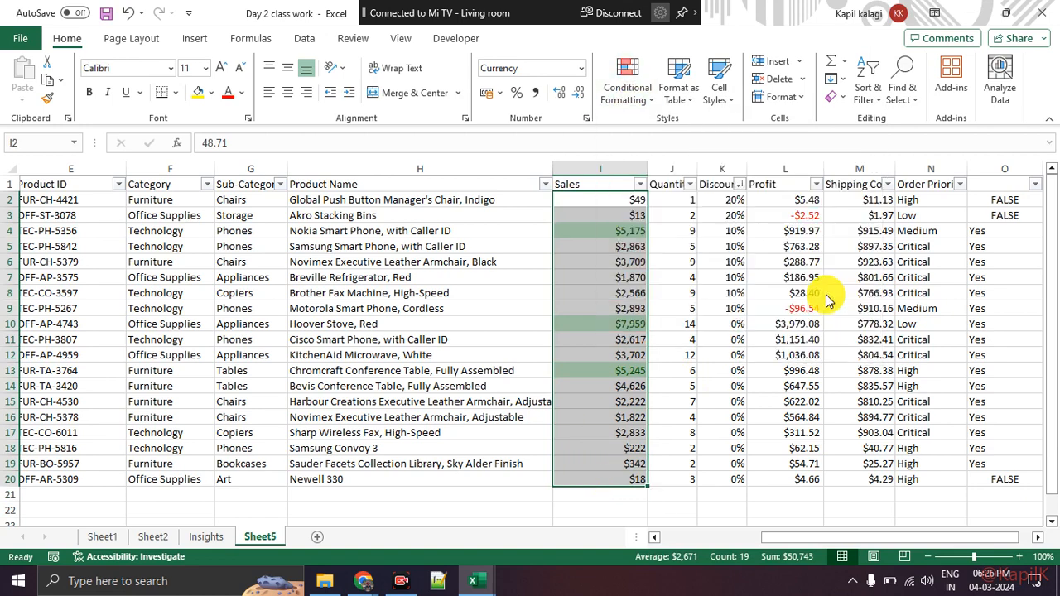
pyautogui.click(797, 189)
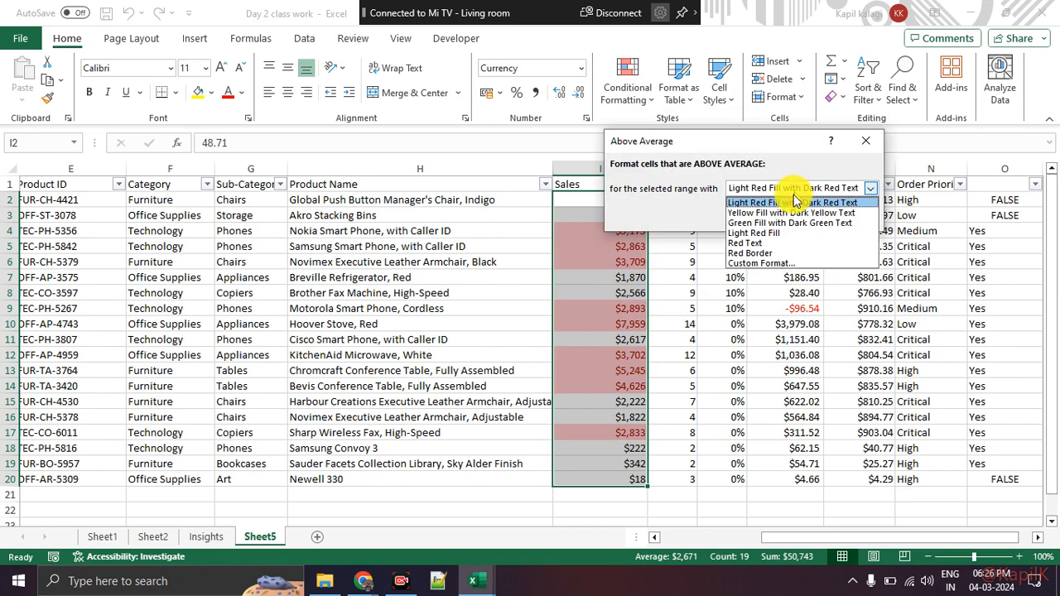
pyautogui.click(793, 213)
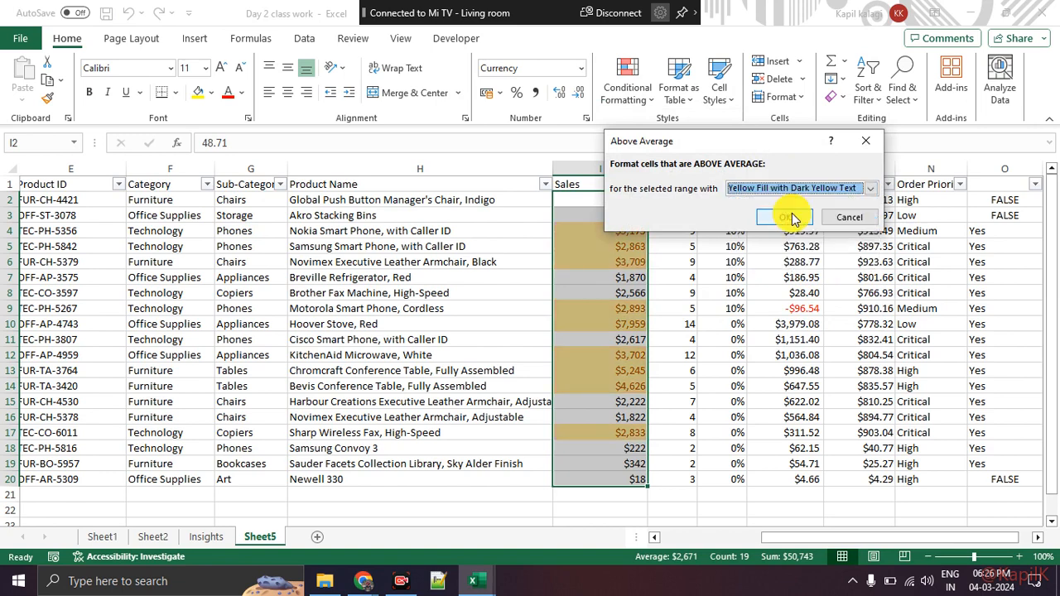
pyautogui.click(792, 218)
# Review the highlighted cells in the Sales column from row 4 downward.
pyautogui.click(635, 307)
pyautogui.moveTo(622, 227); pyautogui.dragTo(627, 397)
pyautogui.click(627, 401)
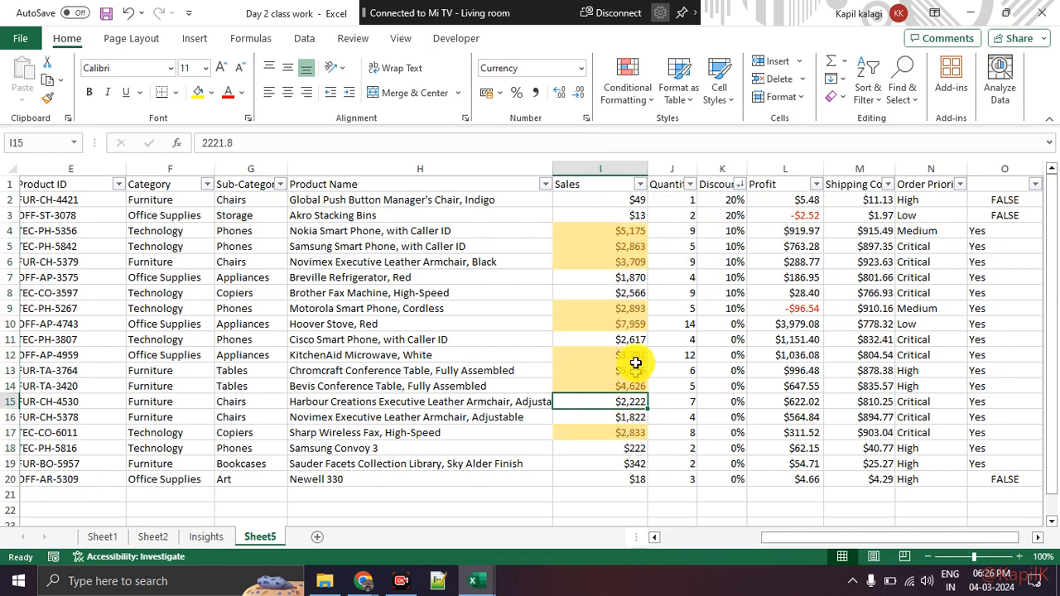
pyautogui.moveTo(625, 233); pyautogui.dragTo(620, 469)
pyautogui.click(620, 356)
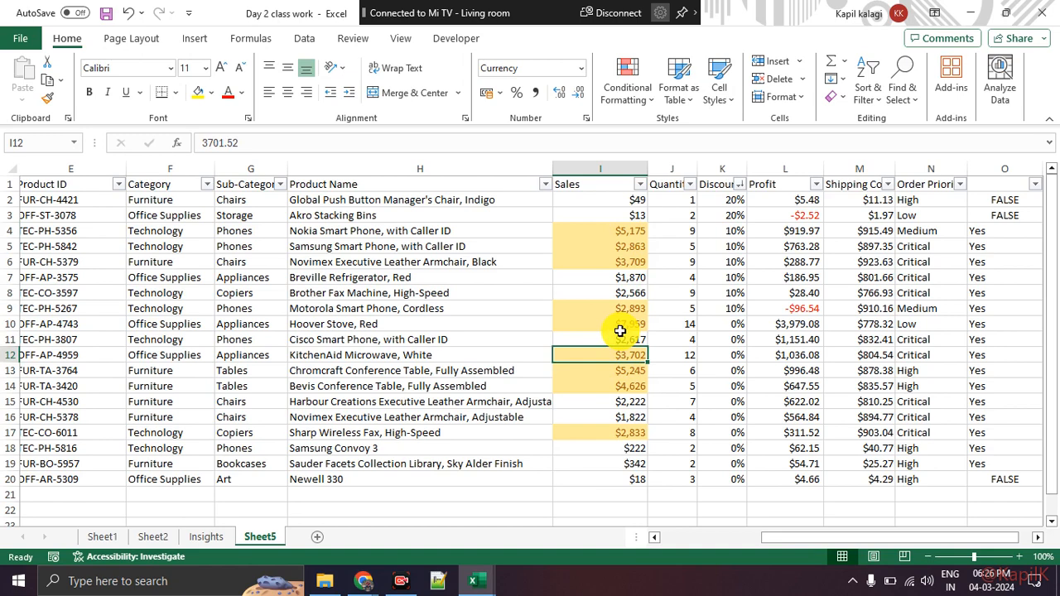
# Open the Conditional Formatting Rules Manager for the current Sales cell and reposition its dialog over the sheet.
pyautogui.click(635, 98)
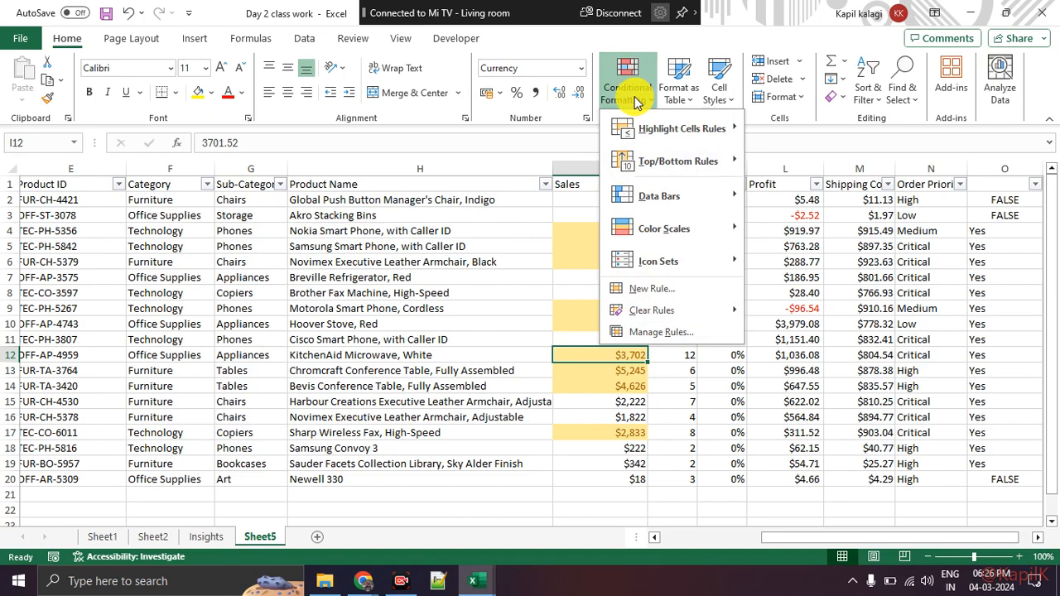
pyautogui.click(79, 40)
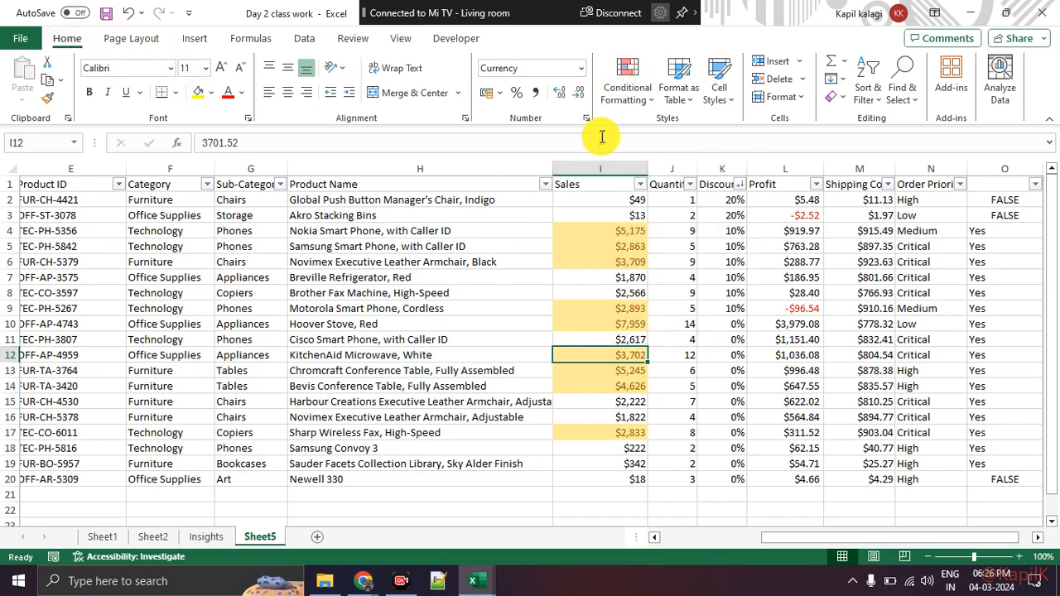
pyautogui.click(619, 107)
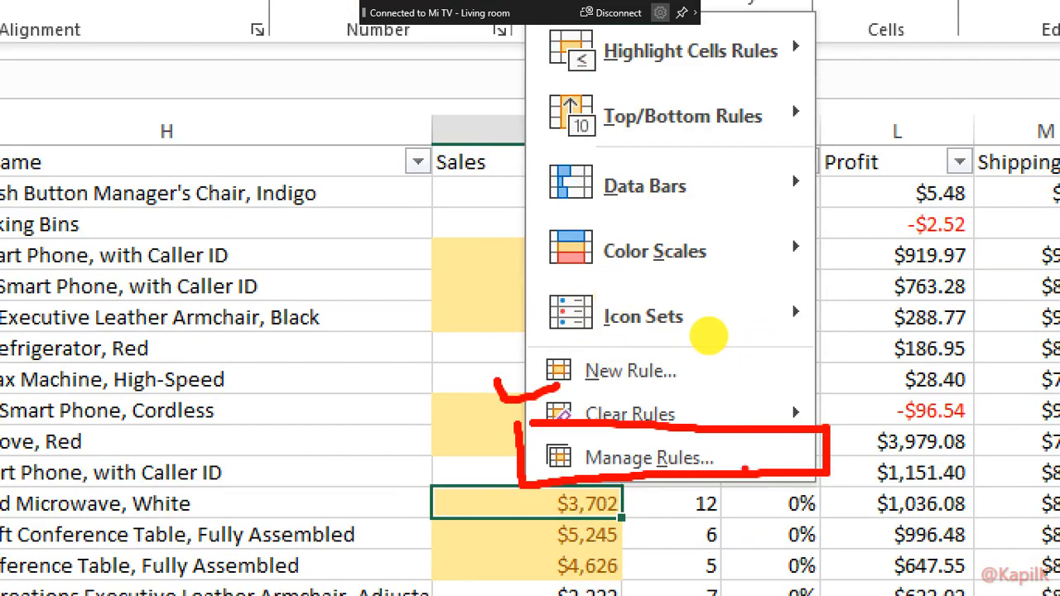
pyautogui.press('Escape')
pyautogui.click(626, 88)
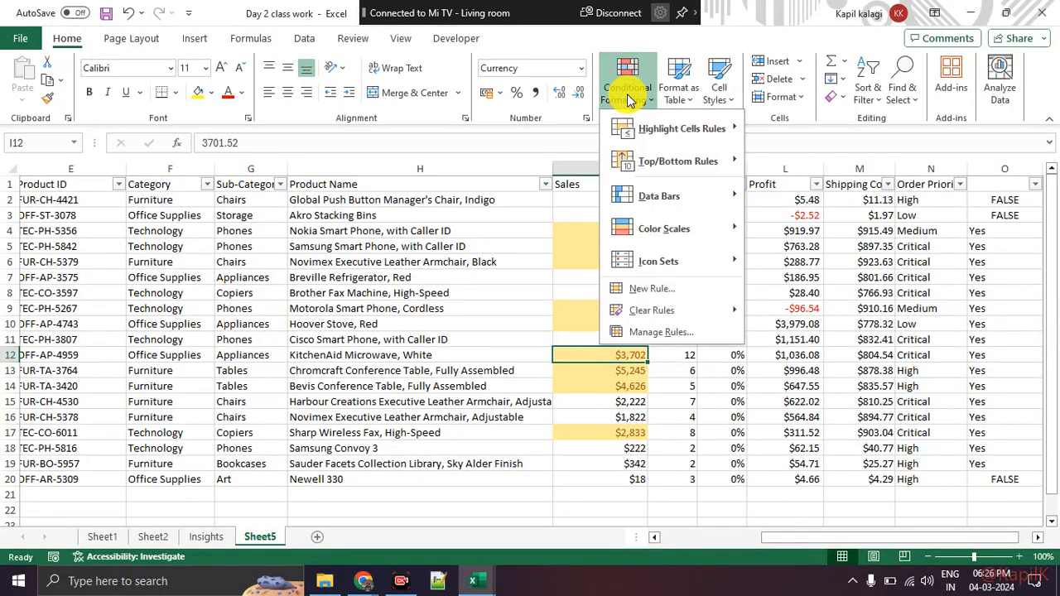
pyautogui.click(662, 333)
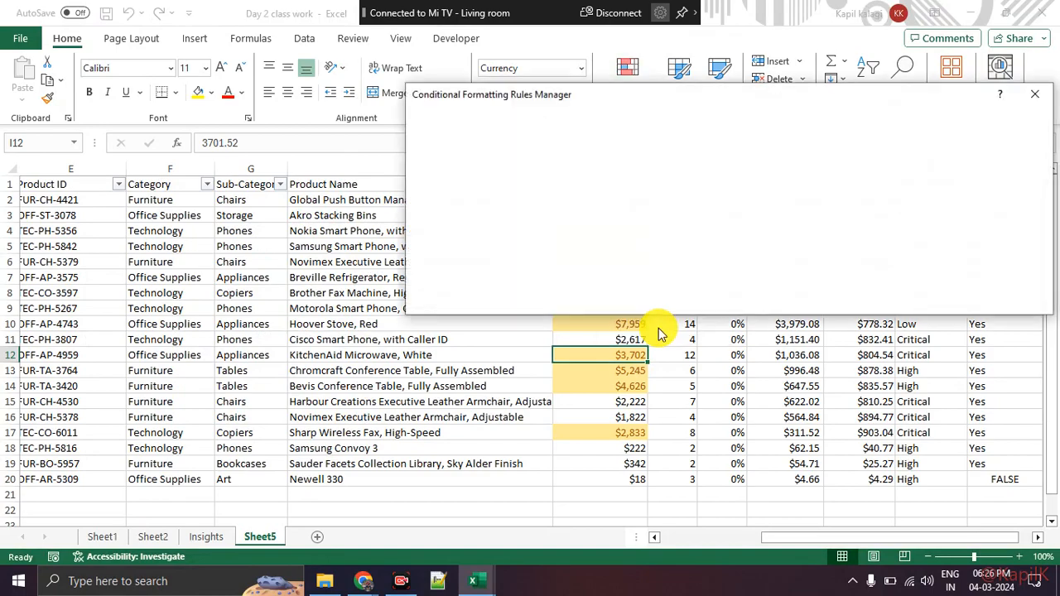
pyautogui.moveTo(668, 99); pyautogui.dragTo(458, 91)
# Examine the Above Average and Top 20% rules in the Rules Manager, leaving the Above Average rule selected.
pyautogui.hotkey('ctrl', '1')
pyautogui.click(282, 180)
pyautogui.moveTo(198, 146)
pyautogui.mouseDown()
pyautogui.moveTo(144, 174)
pyautogui.moveTo(141, 257)
pyautogui.moveTo(684, 269)
pyautogui.moveTo(828, 170)
pyautogui.moveTo(526, 130)
pyautogui.moveTo(192, 133)
pyautogui.moveTo(101, 152)
pyautogui.moveTo(121, 171)
pyautogui.mouseUp()
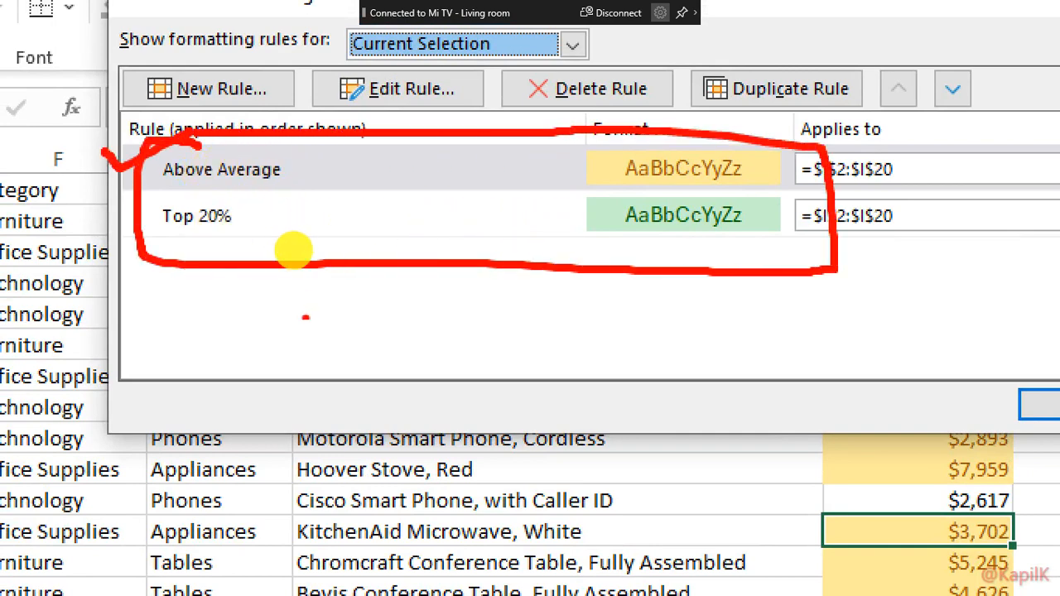
pyautogui.press('Escape')
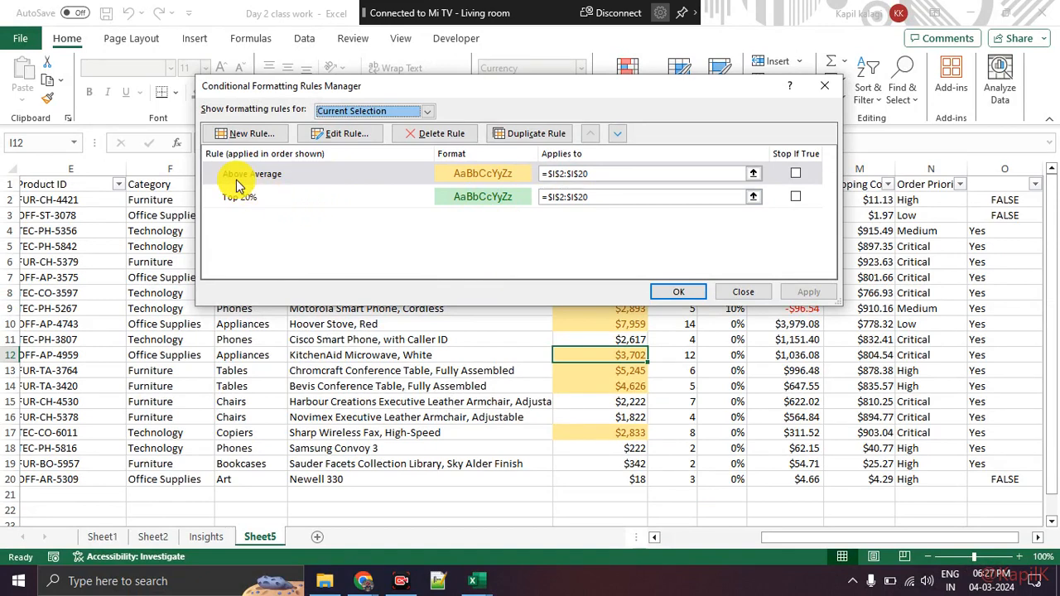
pyautogui.click(298, 197)
pyautogui.click(302, 175)
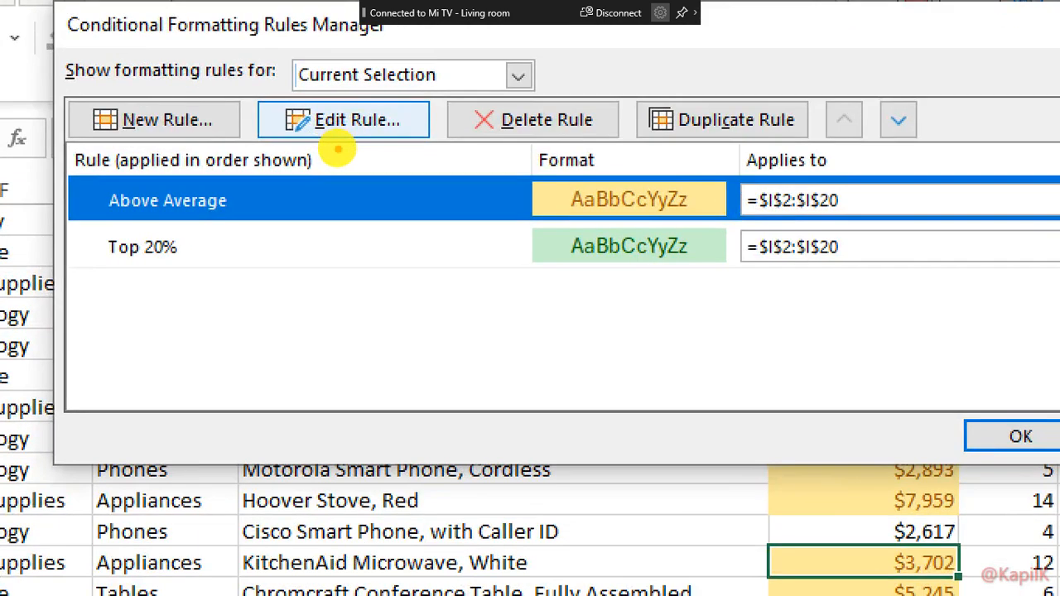
# Point out the New Rule, Edit Rule, Delete Rule and Duplicate Rule commands with temporary underlines and check marks.
pyautogui.moveTo(88, 140); pyautogui.dragTo(219, 142)
pyautogui.moveTo(328, 141); pyautogui.dragTo(566, 141)
pyautogui.moveTo(681, 138); pyautogui.dragTo(802, 137)
pyautogui.click(466, 110)
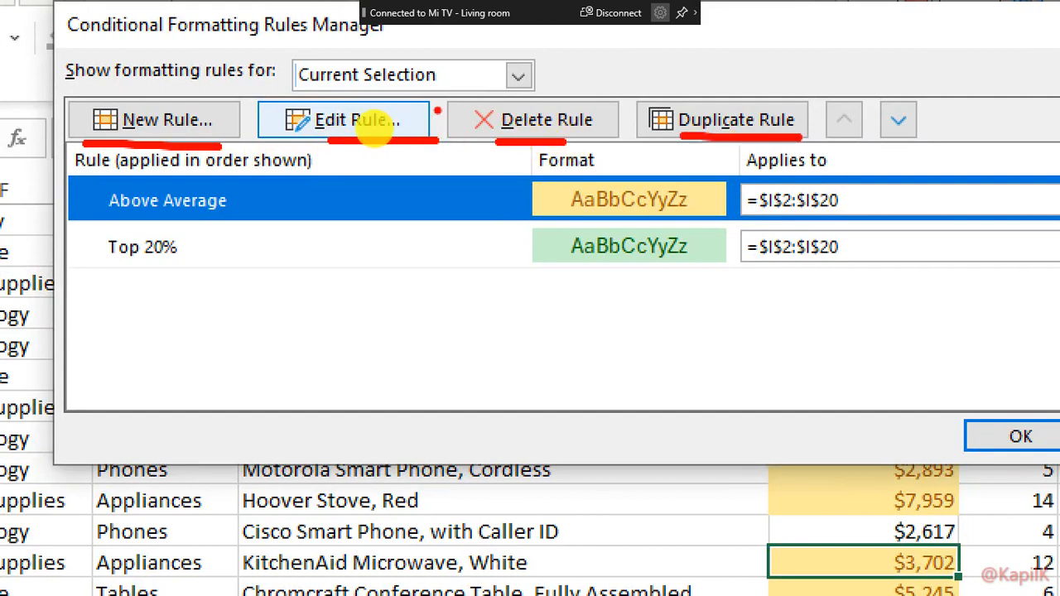
pyautogui.moveTo(308, 97); pyautogui.dragTo(362, 73)
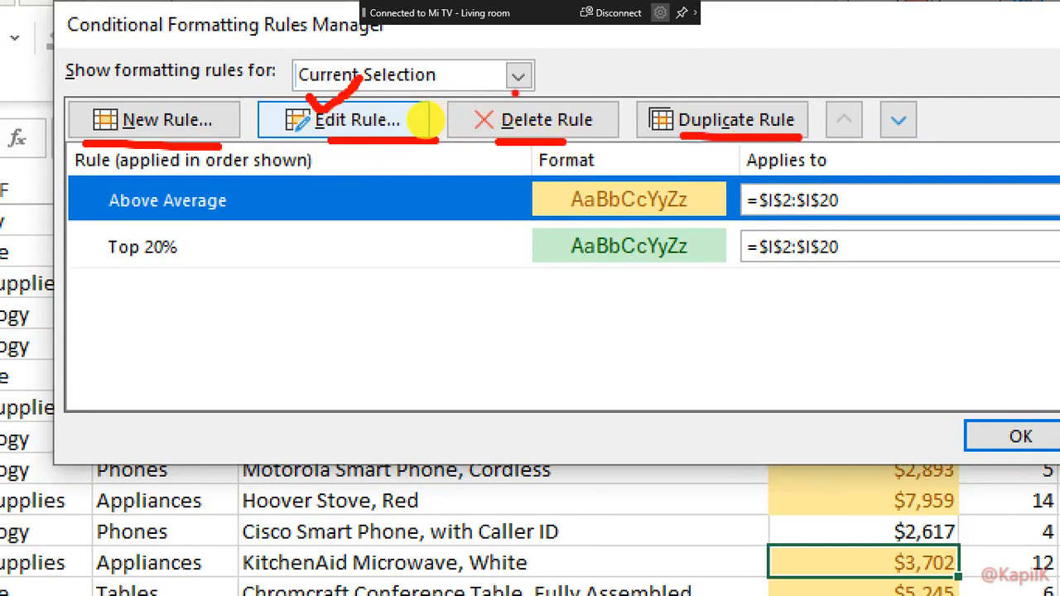
pyautogui.moveTo(527, 116); pyautogui.dragTo(600, 101)
pyautogui.moveTo(720, 99); pyautogui.dragTo(773, 76)
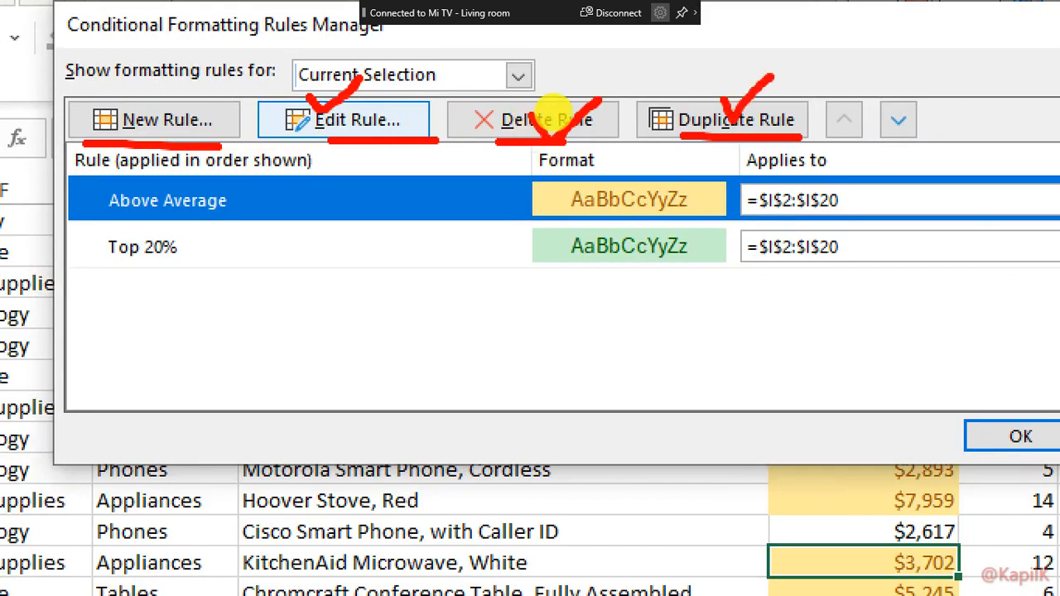
pyautogui.moveTo(147, 86); pyautogui.dragTo(219, 70)
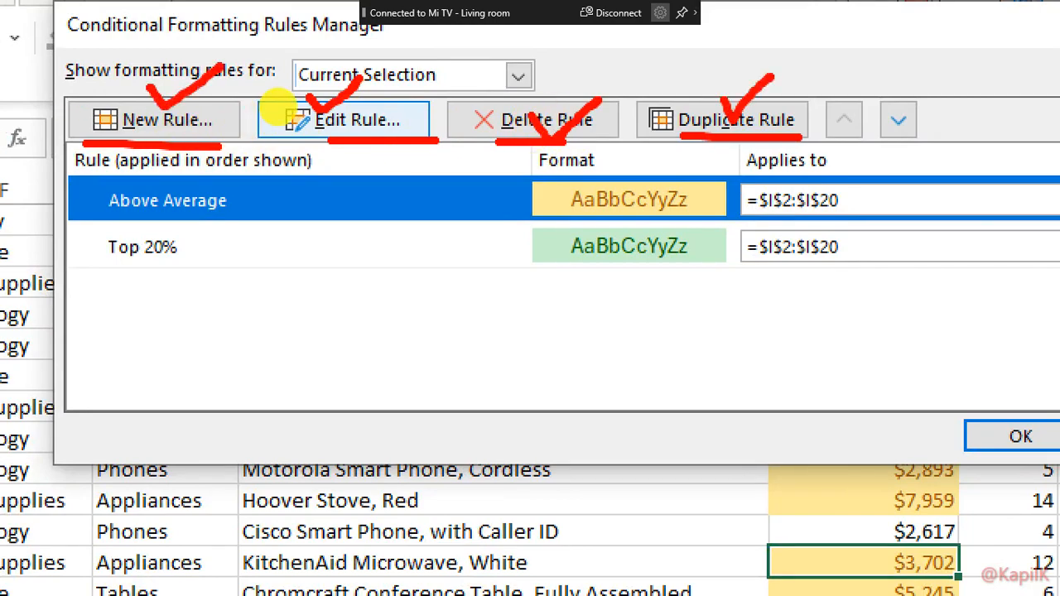
pyautogui.press('Escape')
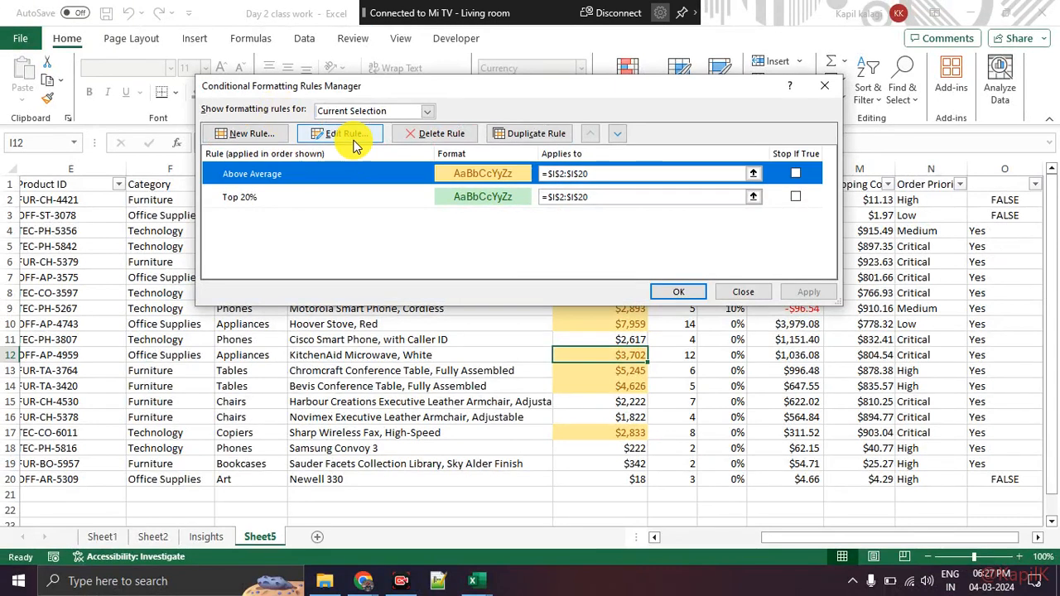
# Open the Above Average rule for editing and examine the available rule types, pointing them out with temporary marks.
pyautogui.click(352, 137)
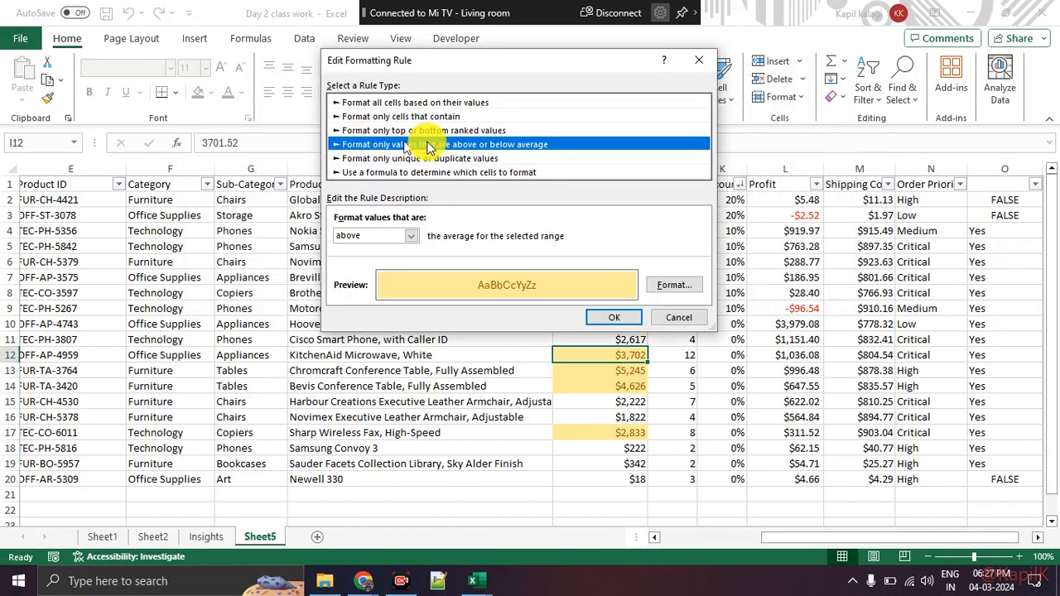
pyautogui.hotkey('ctrl', '1')
pyautogui.click(432, 139)
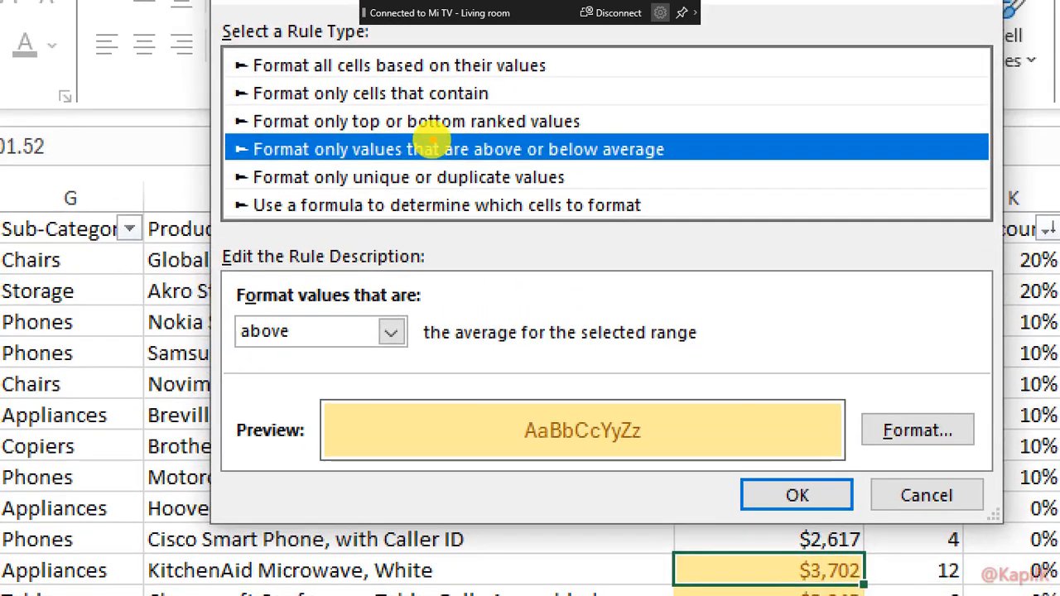
pyautogui.moveTo(230, 83); pyautogui.dragTo(551, 73)
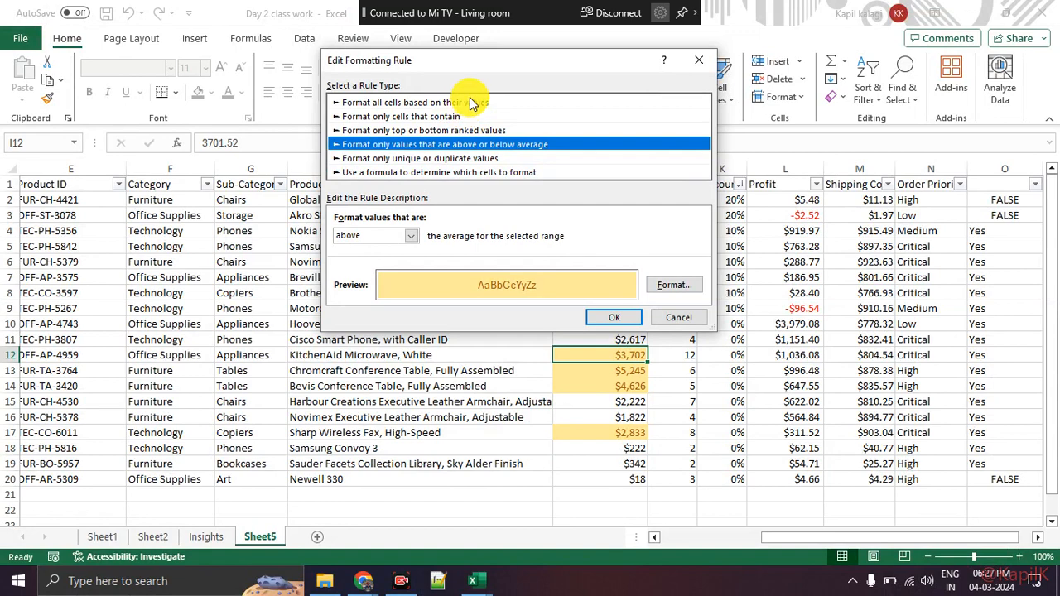
pyautogui.click(510, 66)
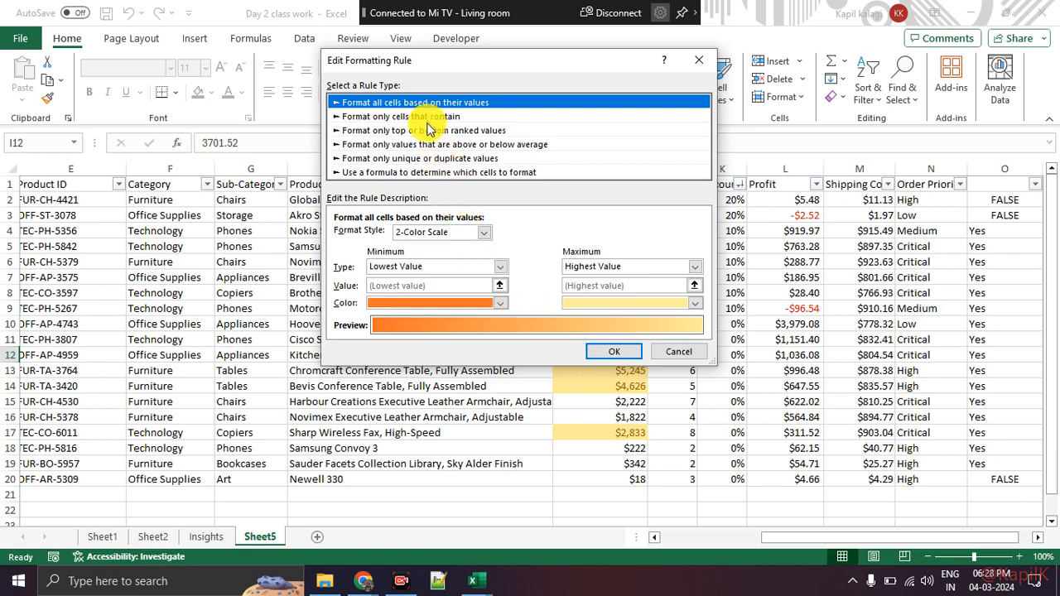
# Try changing the rule to format only top or bottom ranked values, set to the top 20% of the selected range.
pyautogui.click(422, 130)
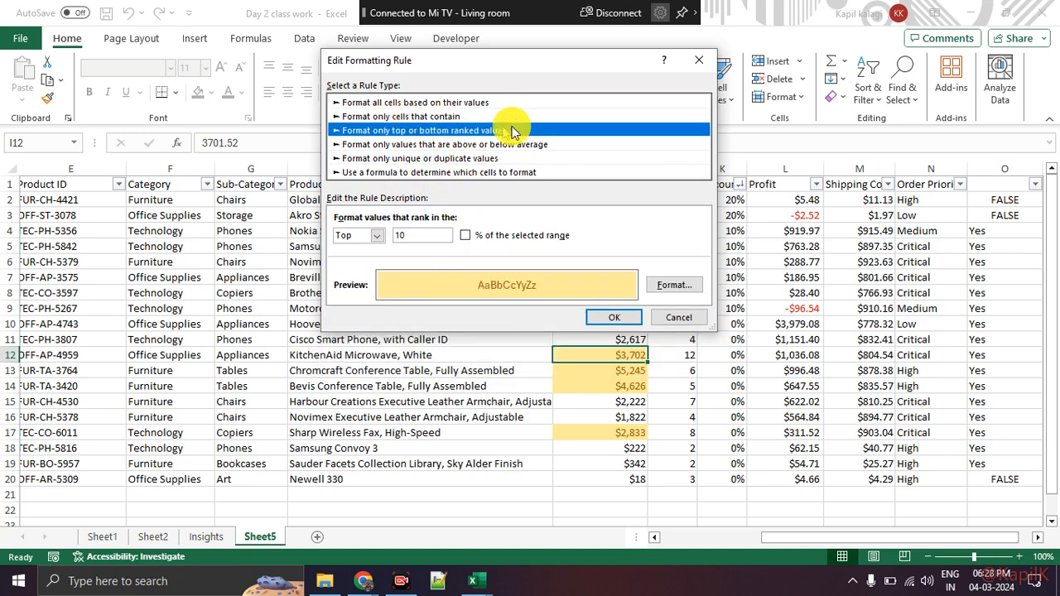
pyautogui.click(377, 236)
pyautogui.click(372, 260)
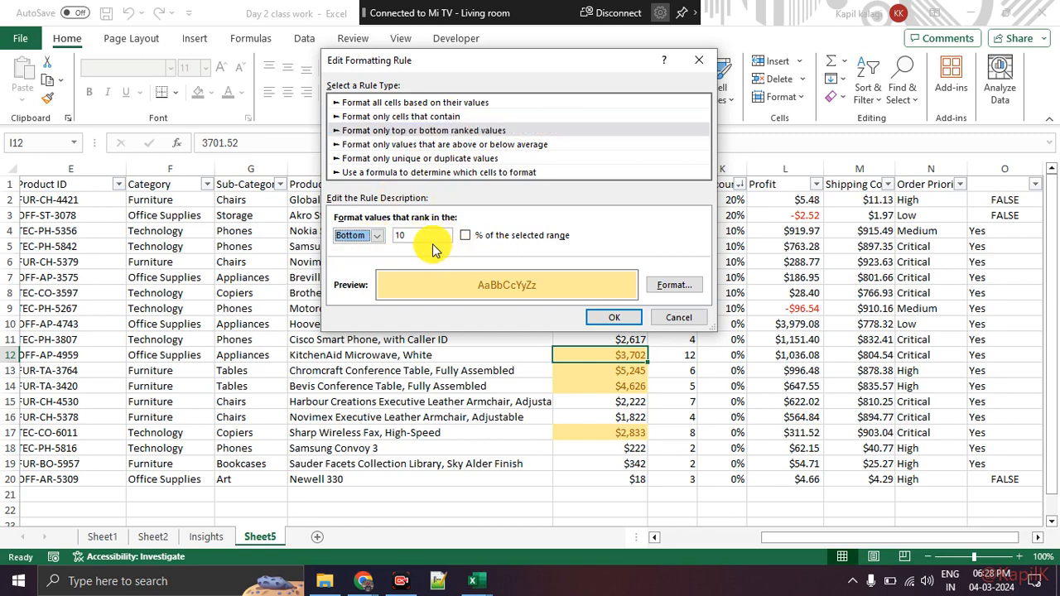
pyautogui.click(372, 250)
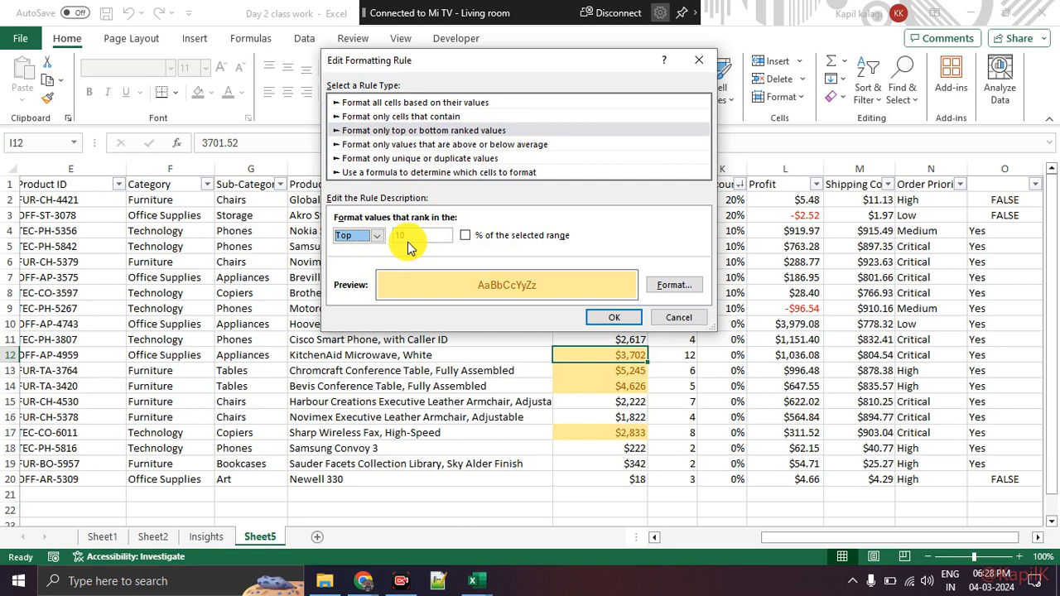
pyautogui.click(426, 235)
pyautogui.press('BackSpace')
pyautogui.press('BackSpace')
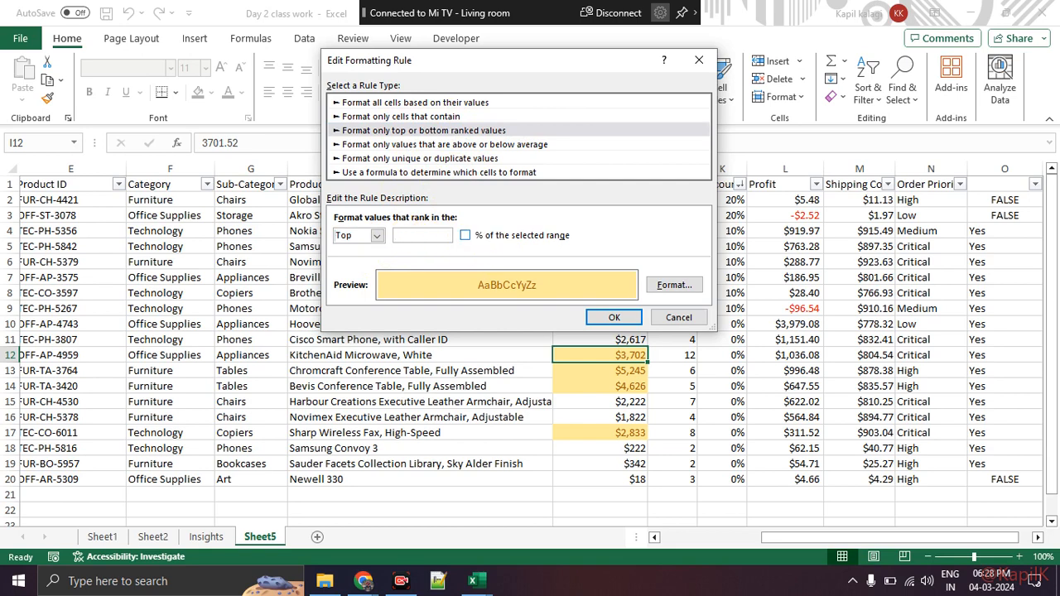
pyautogui.write('20')
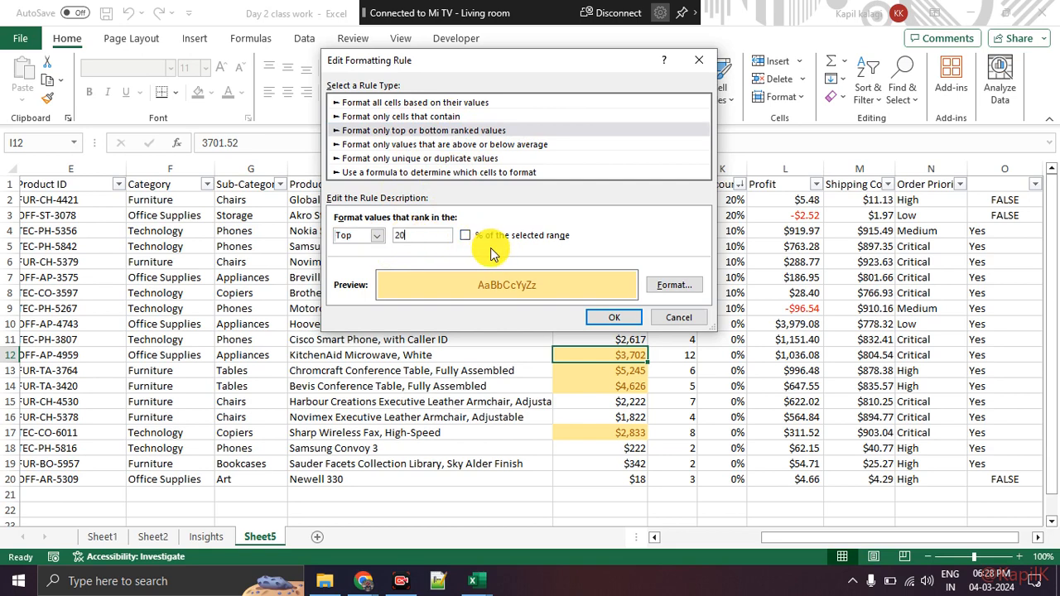
pyautogui.click(490, 238)
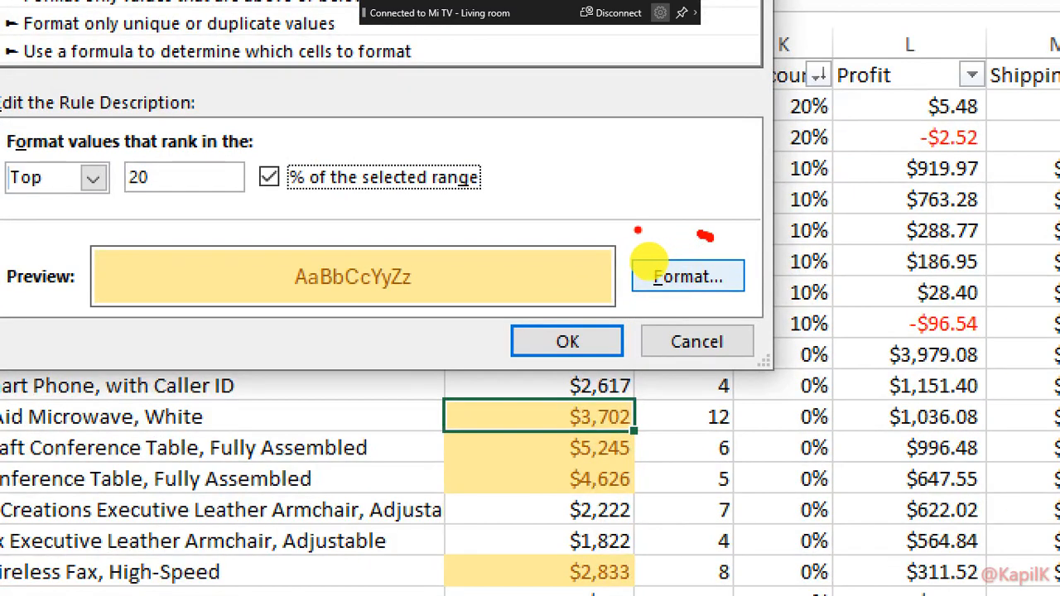
# Circle the rule's Format option, explore its font, border, fill and number settings with a trial light green fill, and cancel the formatting.
pyautogui.moveTo(688, 253)
pyautogui.mouseDown()
pyautogui.moveTo(635, 274)
pyautogui.moveTo(710, 279)
pyautogui.moveTo(691, 256)
pyautogui.mouseUp()
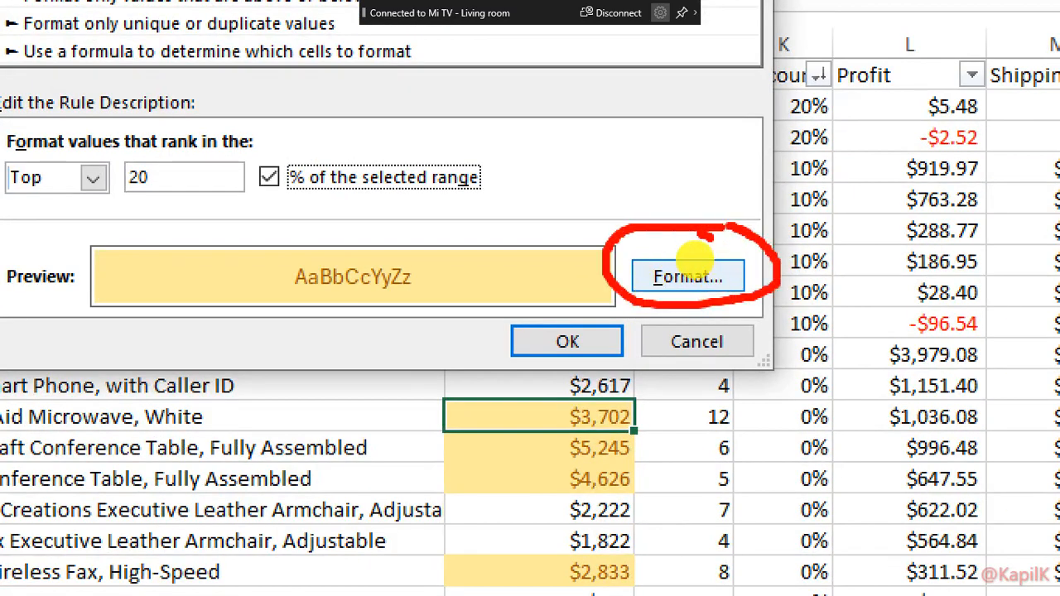
pyautogui.moveTo(605, 267)
pyautogui.mouseDown()
pyautogui.moveTo(466, 266)
pyautogui.moveTo(479, 276)
pyautogui.mouseUp()
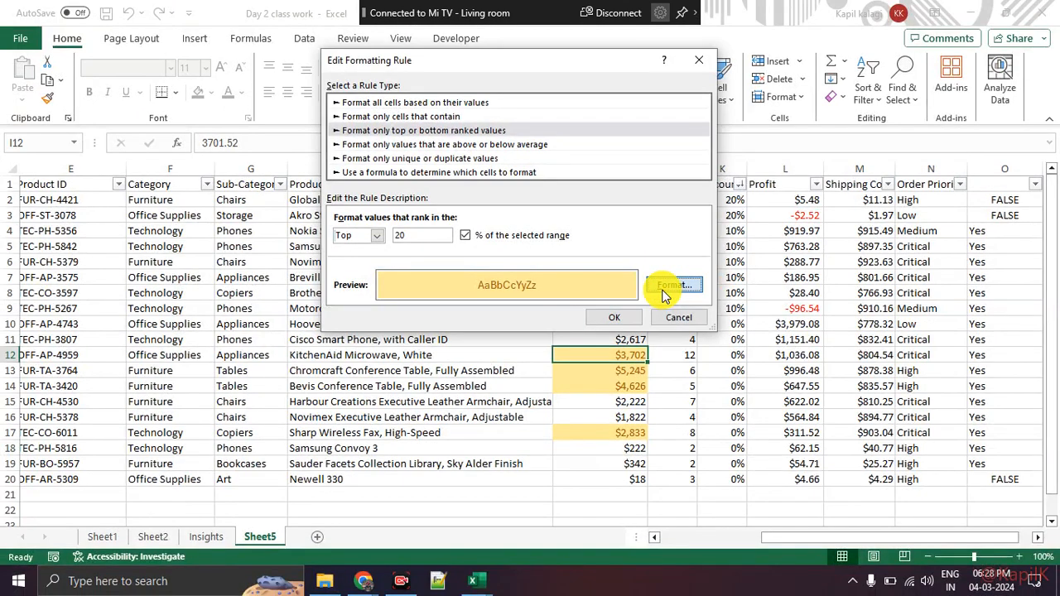
pyautogui.click(671, 286)
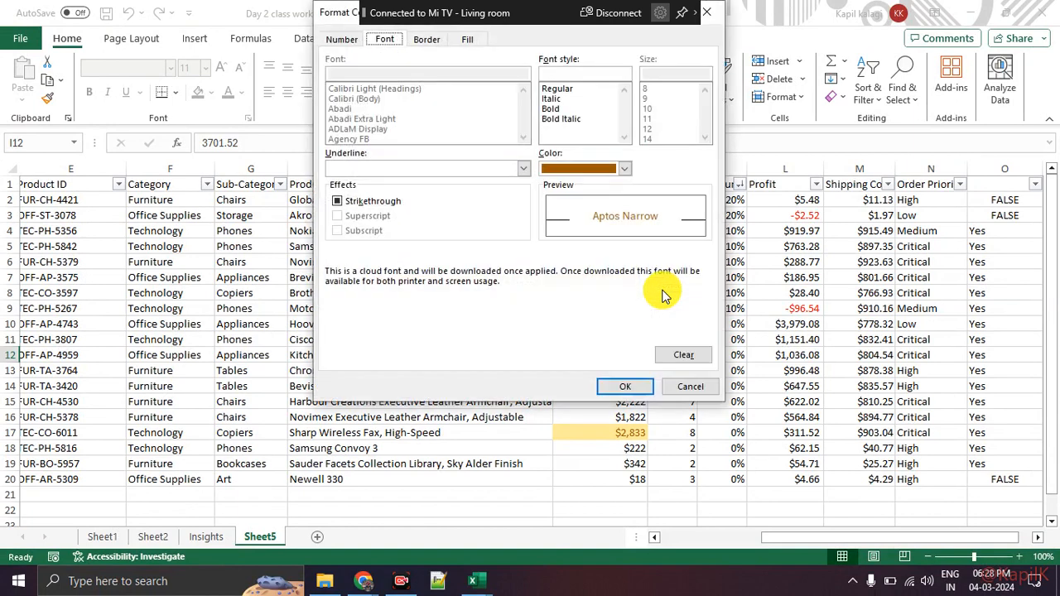
pyautogui.click(622, 170)
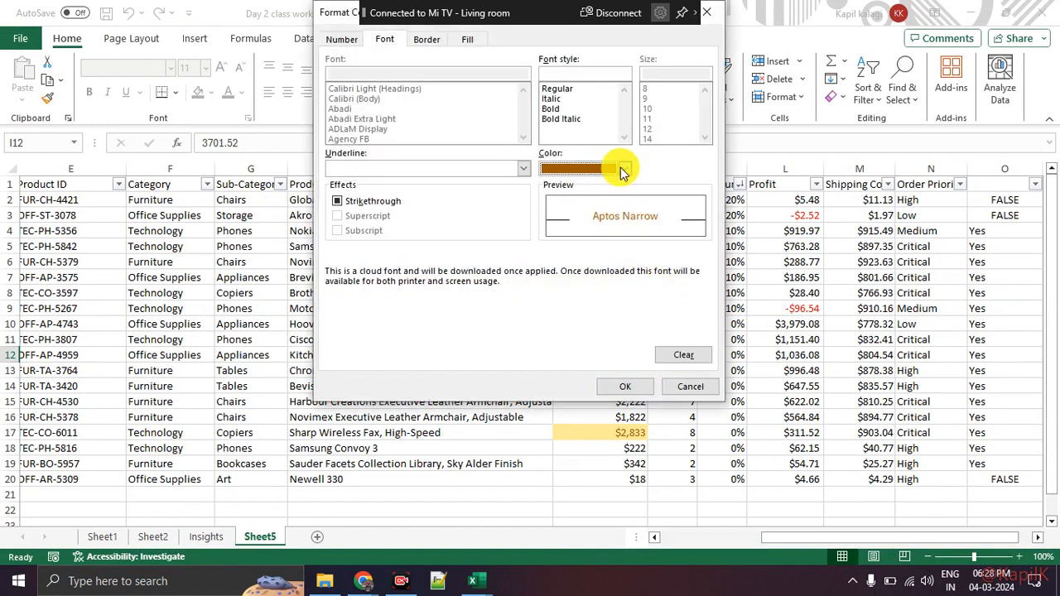
pyautogui.click(669, 184)
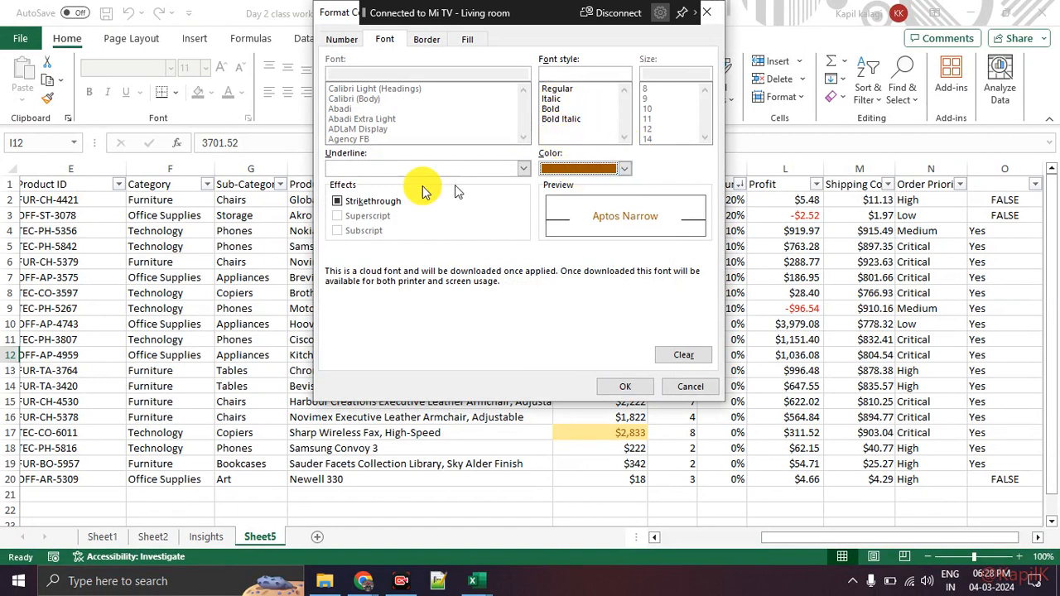
pyautogui.click(338, 202)
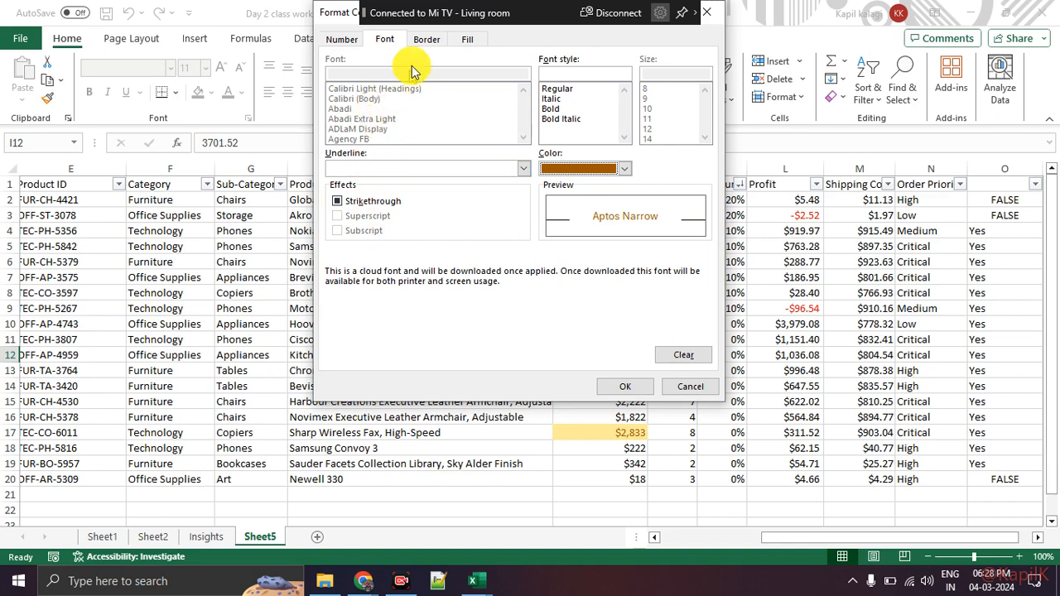
pyautogui.click(422, 40)
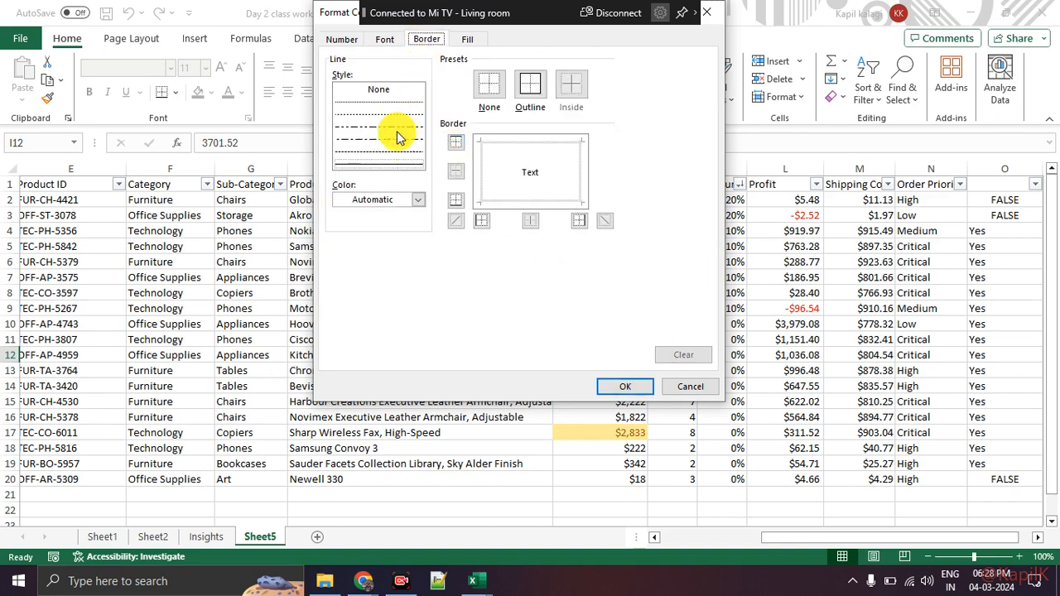
pyautogui.click(464, 39)
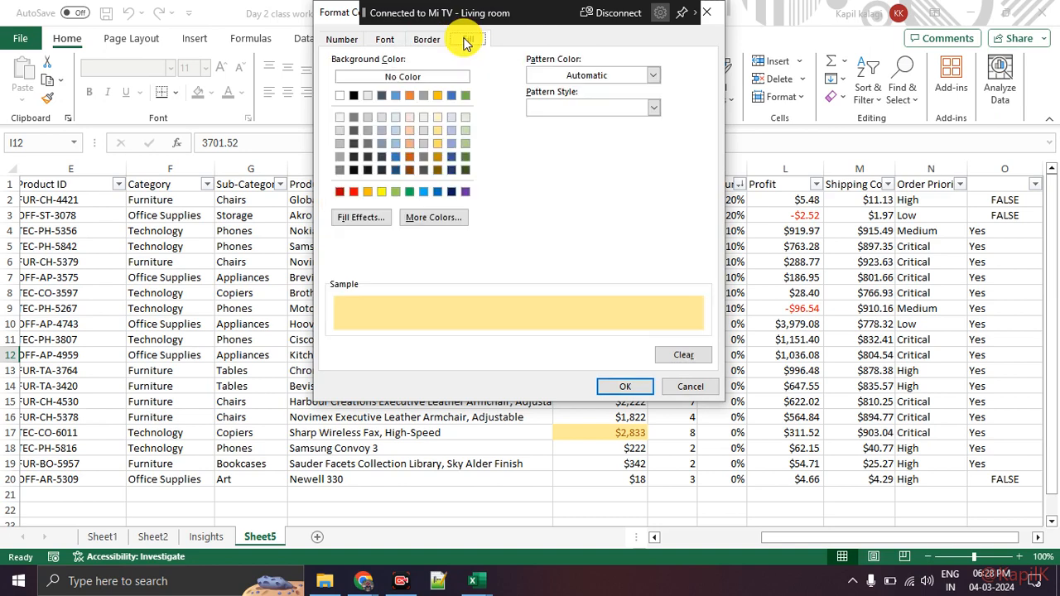
pyautogui.click(395, 191)
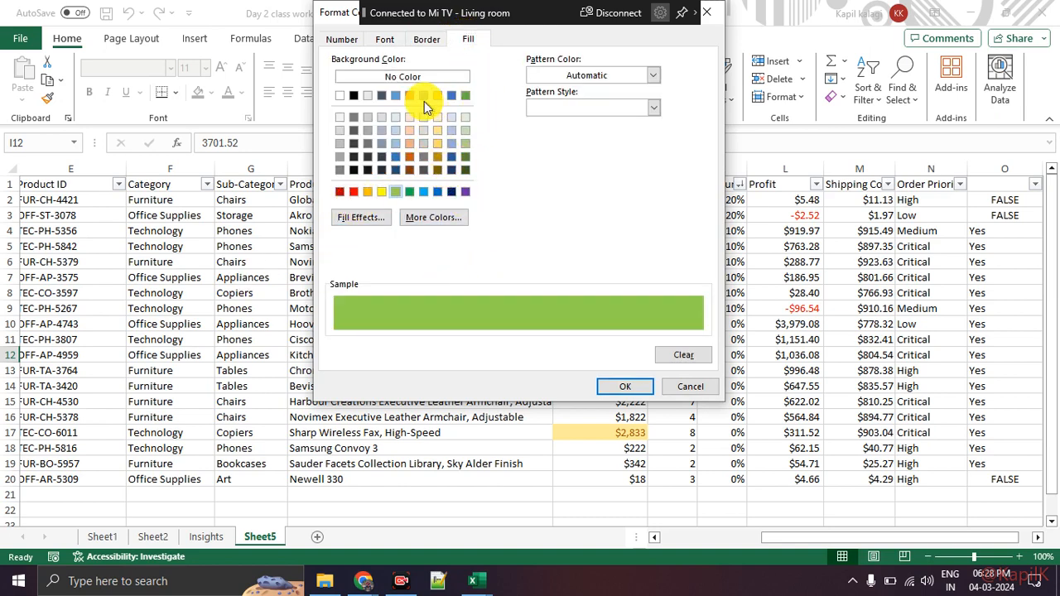
pyautogui.click(344, 38)
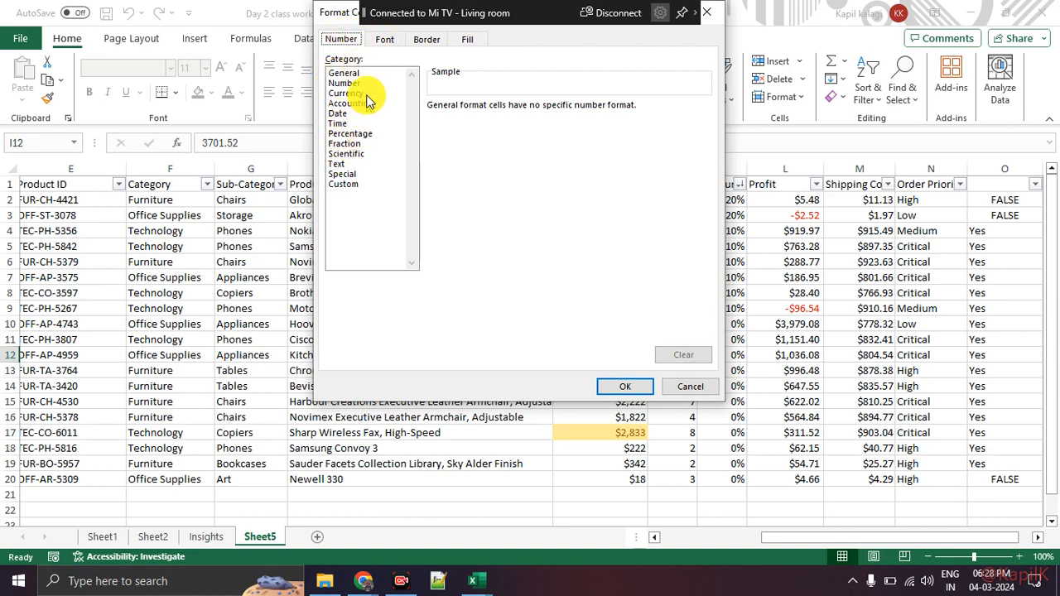
pyautogui.click(674, 389)
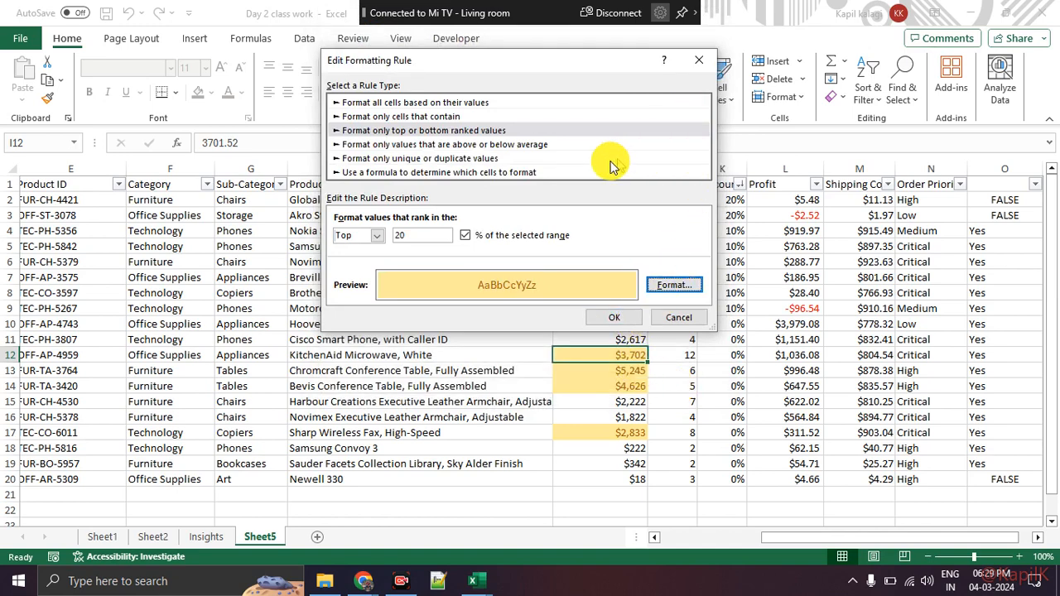
# Look through the unique or duplicate, above or below average, and top or bottom rule types, and close the rule editor without saving.
pyautogui.click(480, 158)
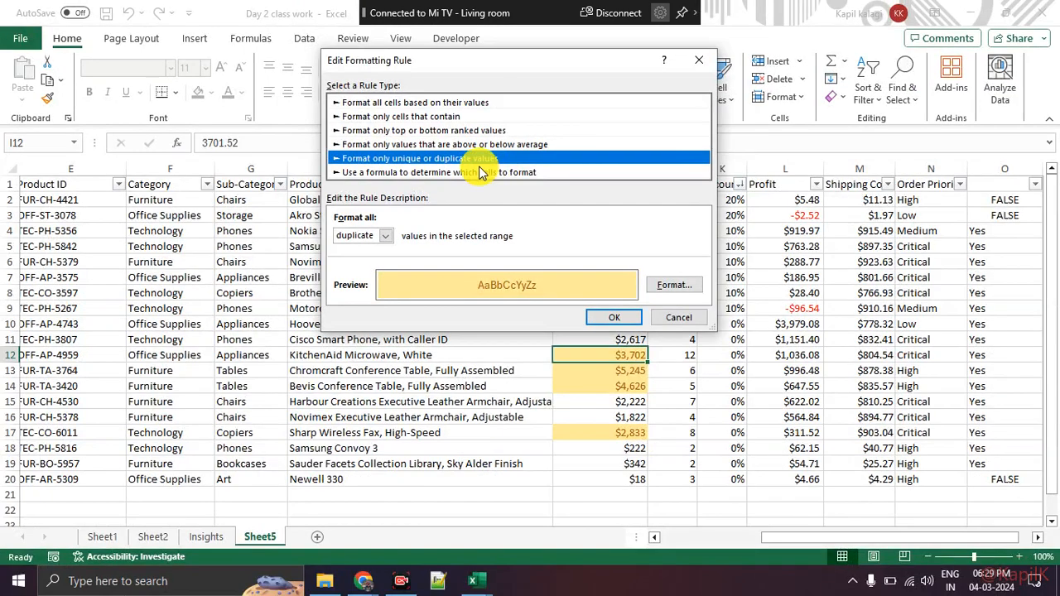
pyautogui.click(490, 176)
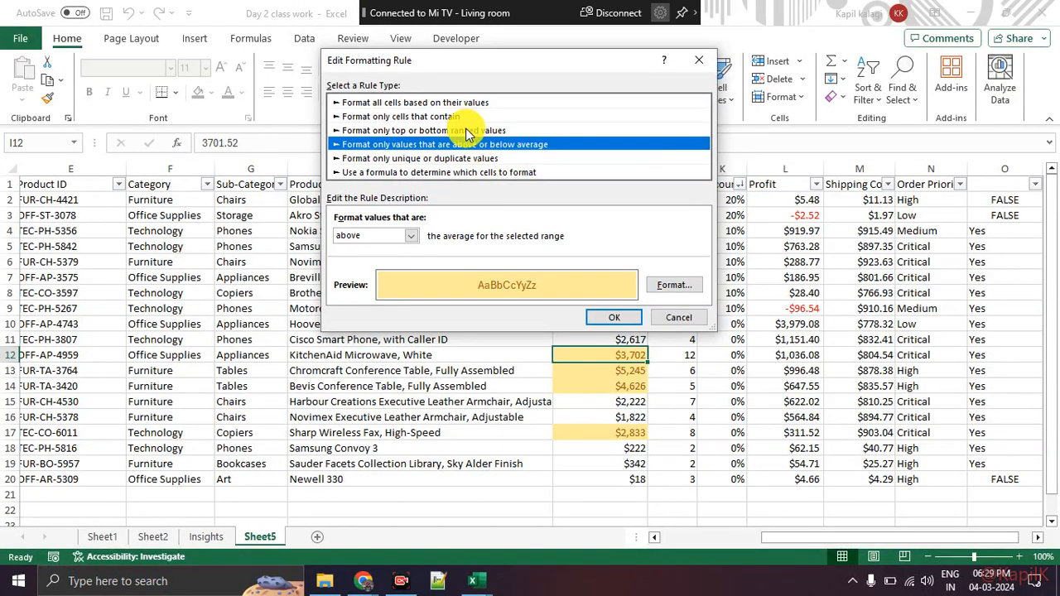
pyautogui.click(468, 131)
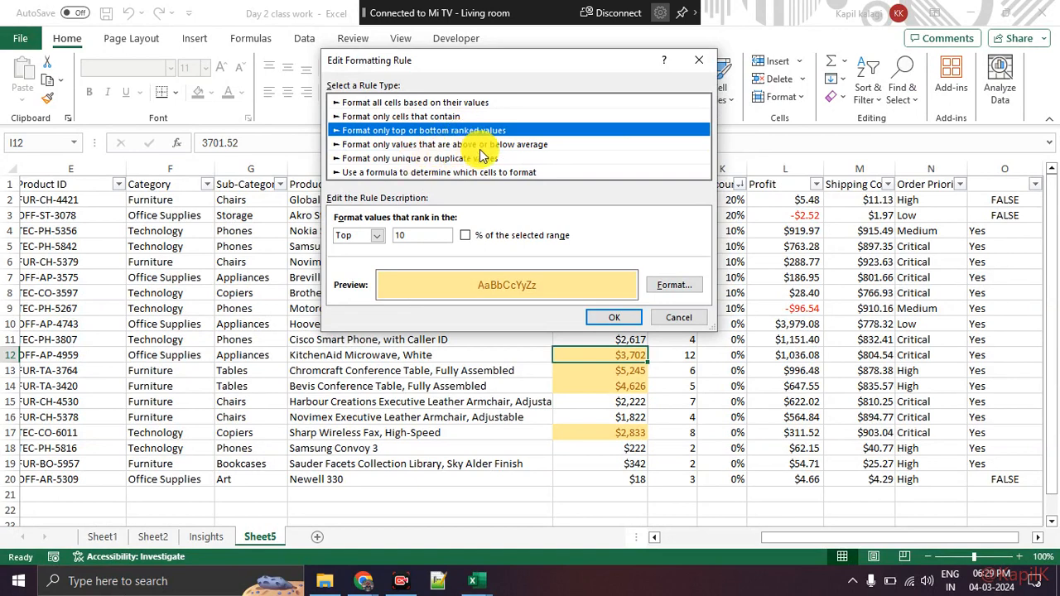
pyautogui.click(697, 63)
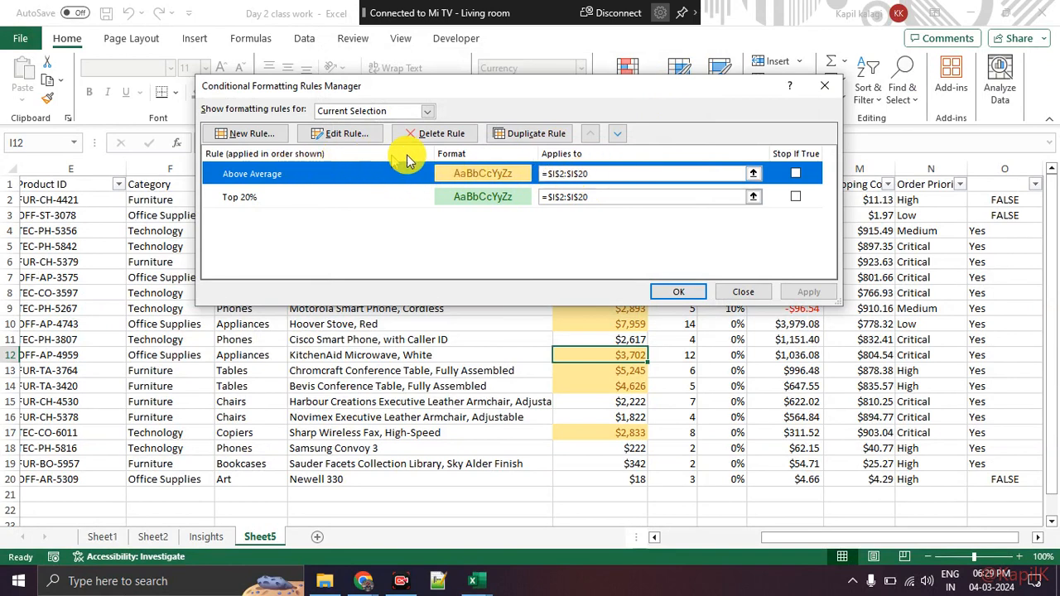
# Delete the Above Average rule from the Sales column and apply the change.
pyautogui.click(269, 197)
pyautogui.click(286, 178)
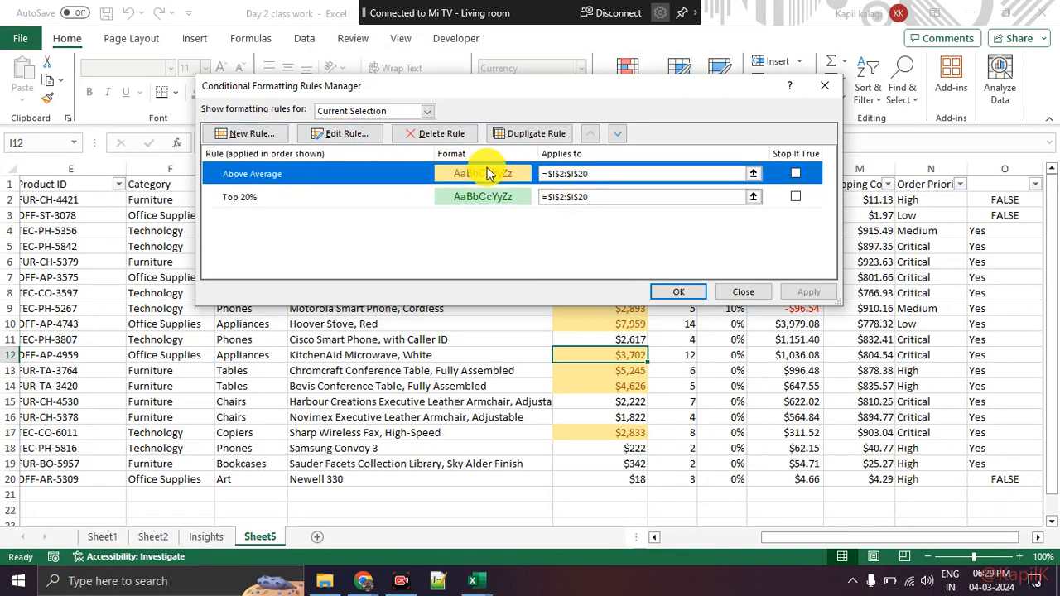
pyautogui.click(452, 137)
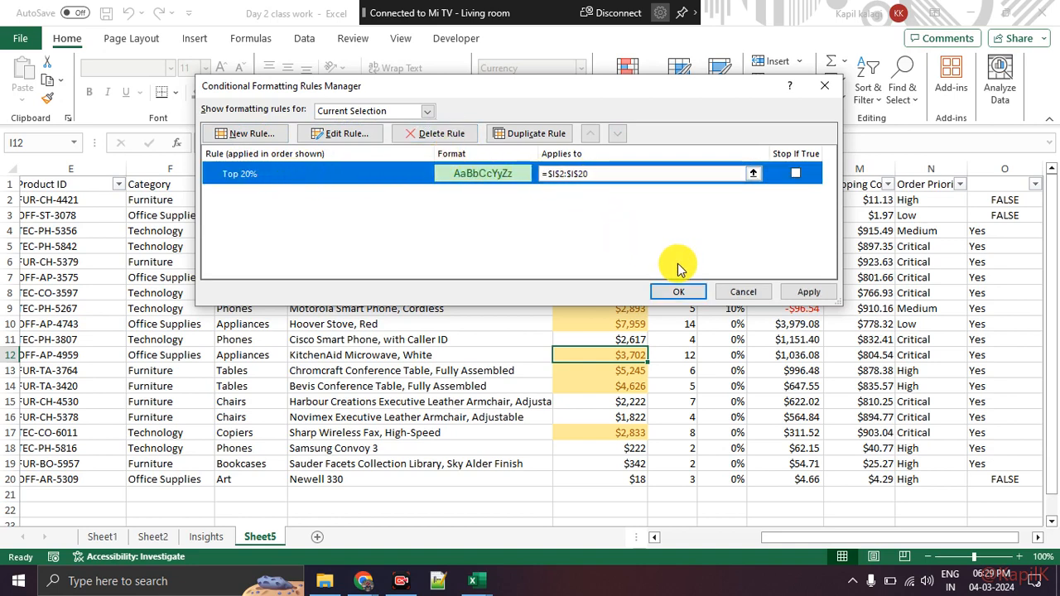
pyautogui.click(800, 292)
pyautogui.click(692, 295)
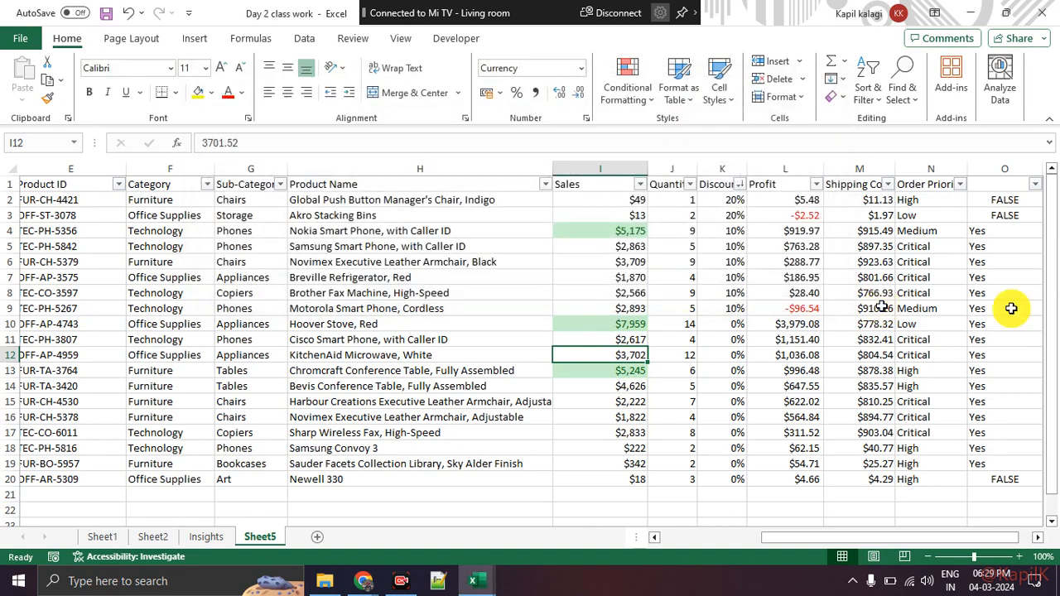
# Review the remaining green highlights in the Sales column between rows 4 and 13.
pyautogui.click(733, 308)
pyautogui.moveTo(634, 232); pyautogui.dragTo(620, 371)
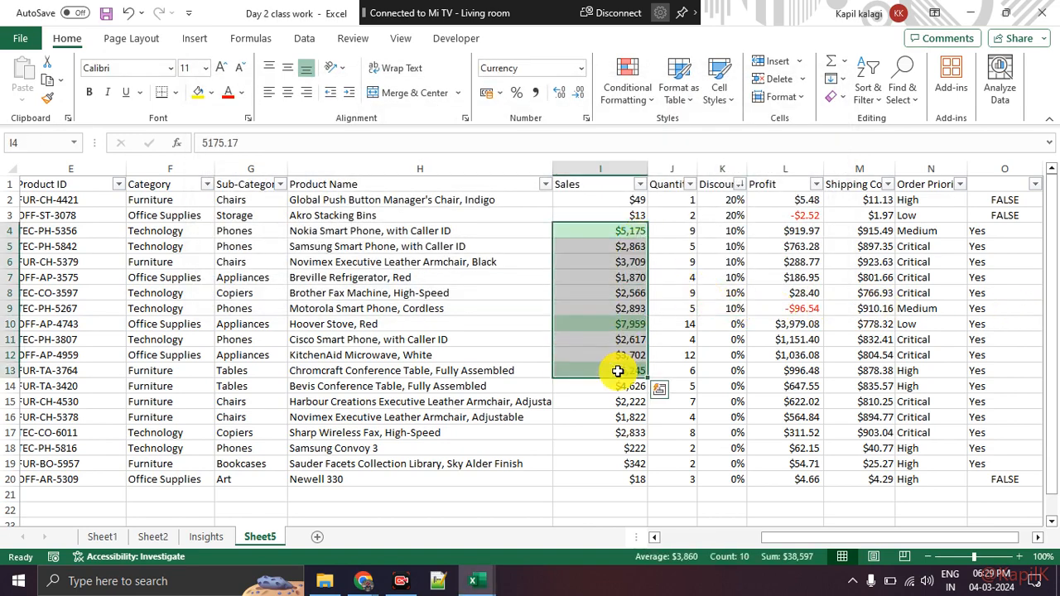
pyautogui.click(612, 399)
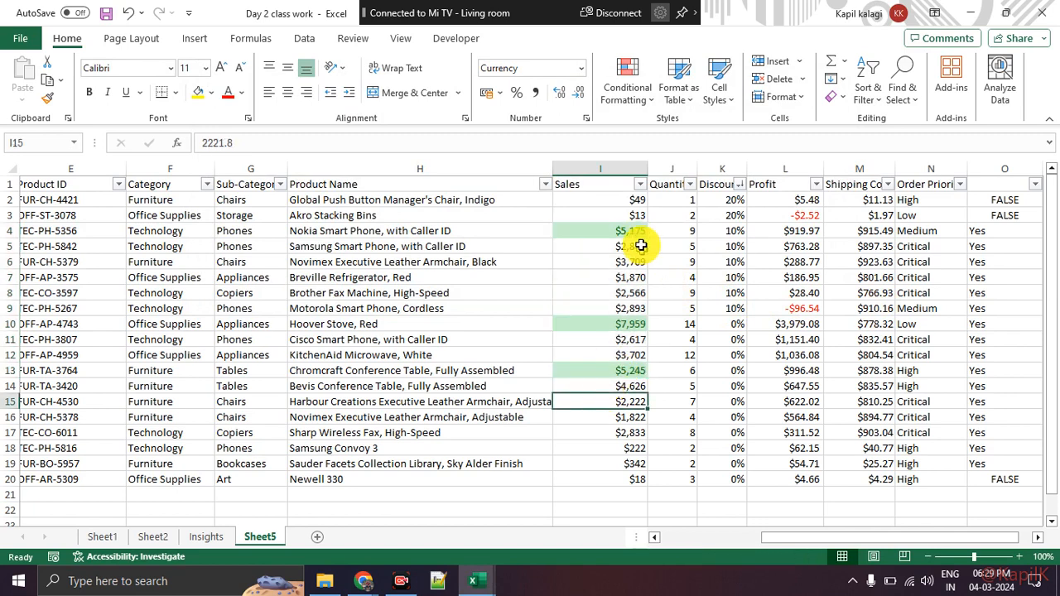
# Sort the Sales column by cell color with the light green cells first.
pyautogui.click(641, 185)
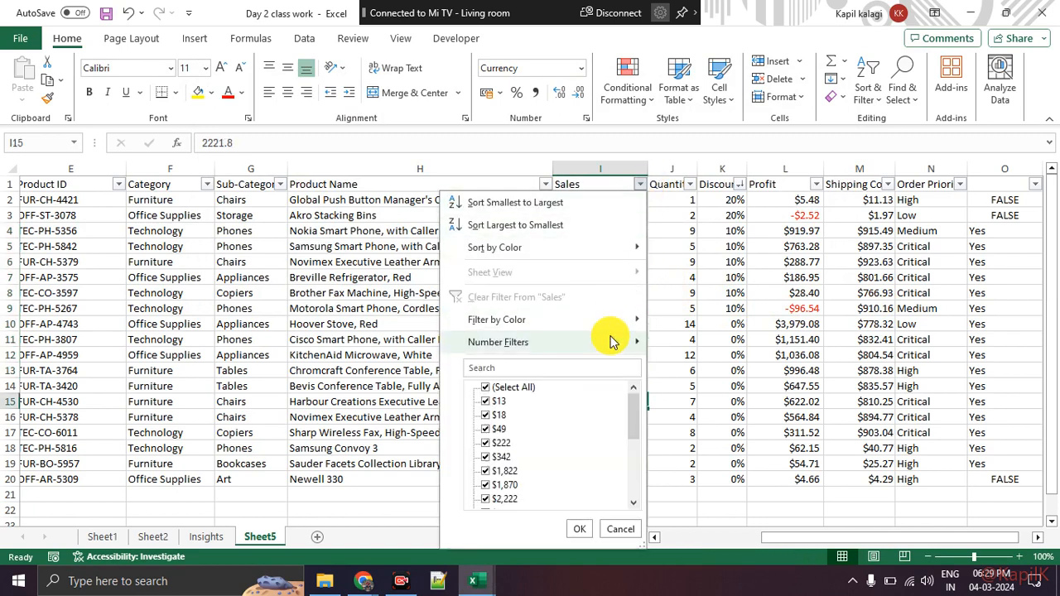
pyautogui.moveTo(635, 252)
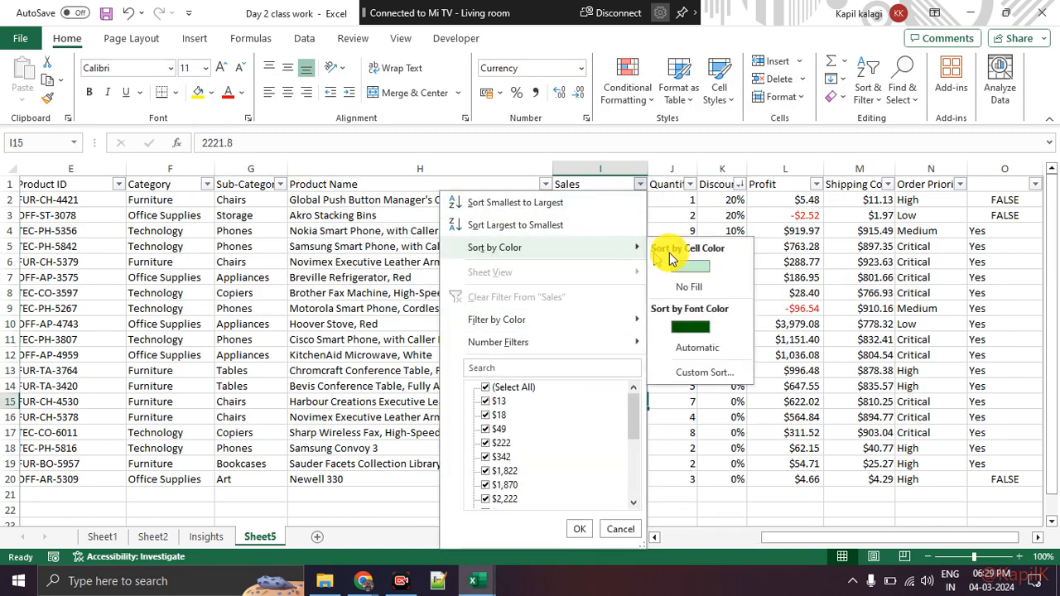
pyautogui.click(687, 272)
pyautogui.click(617, 276)
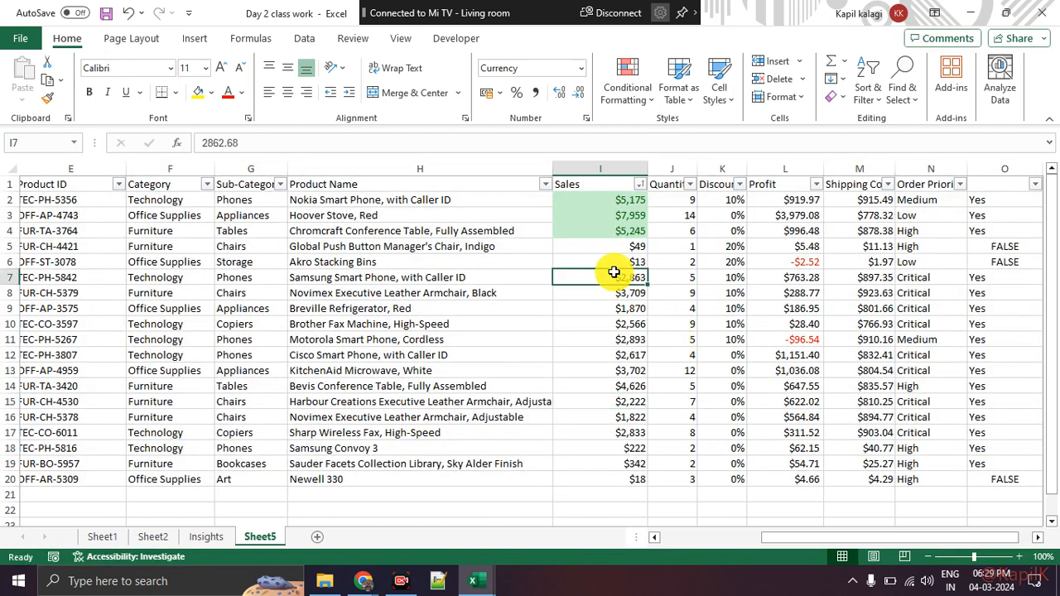
# Filter the Sales column by cell color to show only the light green cells.
pyautogui.click(640, 184)
pyautogui.moveTo(606, 319)
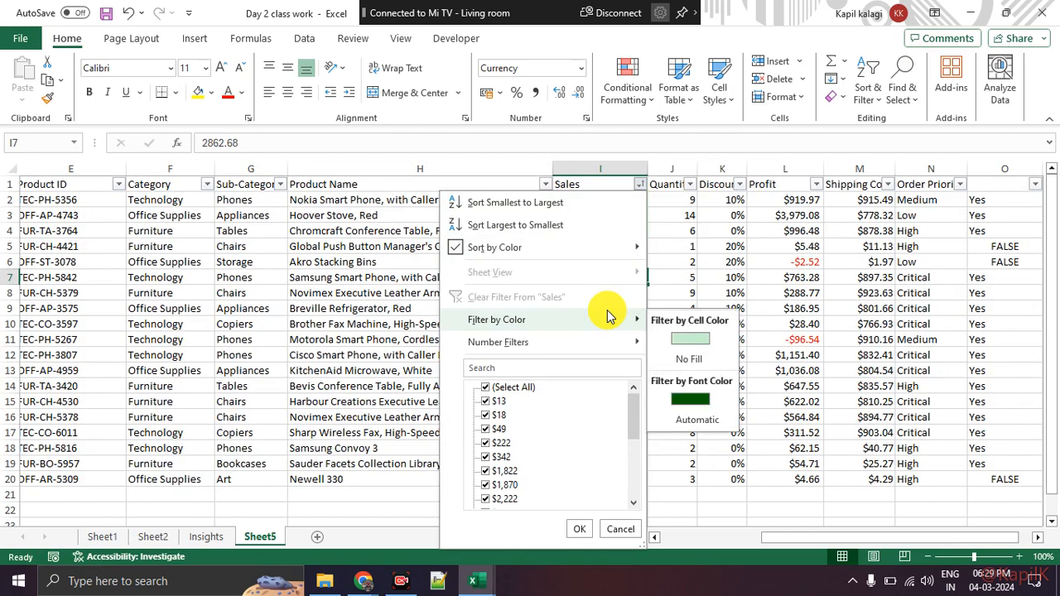
pyautogui.click(687, 341)
pyautogui.click(627, 322)
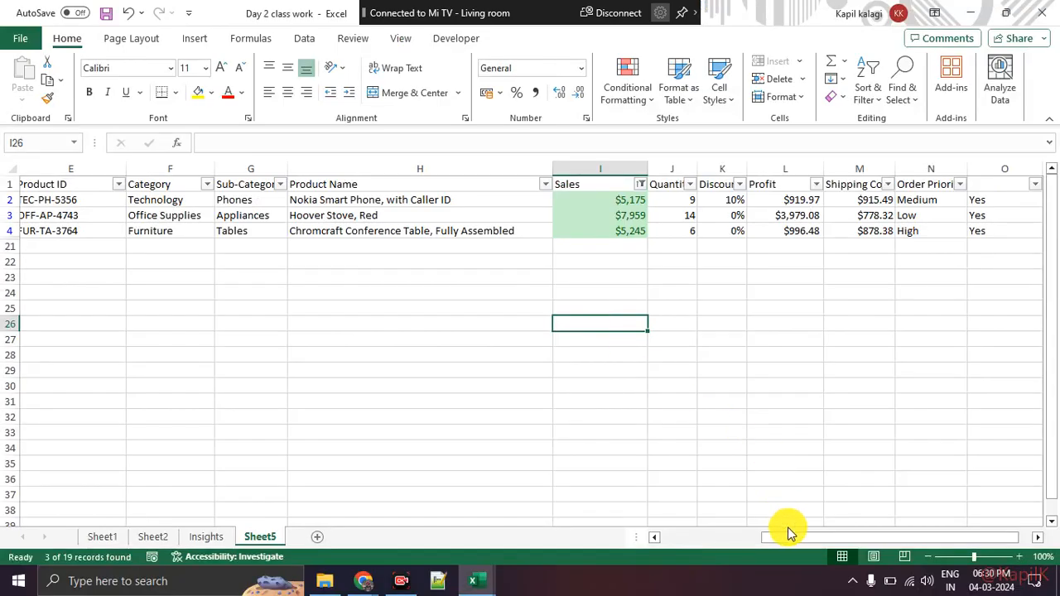
# Compare the sales, discount and profit values of the rows left by the light green filter.
pyautogui.moveTo(789, 535)
pyautogui.mouseDown()
pyautogui.moveTo(701, 534)
pyautogui.moveTo(787, 537)
pyautogui.mouseUp()
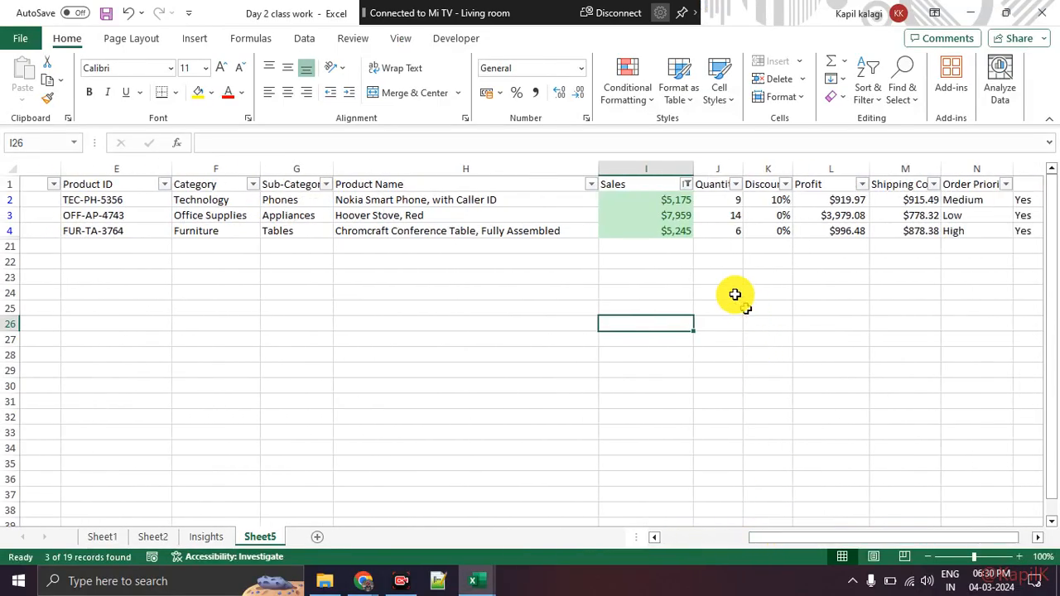
pyautogui.moveTo(750, 203)
pyautogui.mouseDown()
pyautogui.moveTo(764, 245)
pyautogui.moveTo(757, 190)
pyautogui.mouseUp()
pyautogui.click(667, 278)
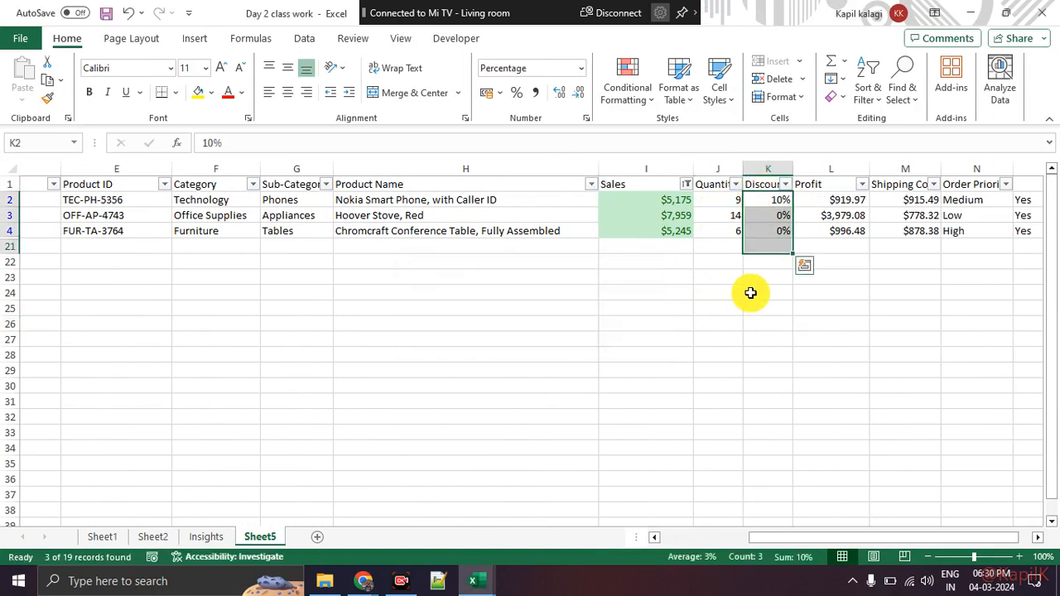
pyautogui.click(764, 293)
pyautogui.click(764, 201)
pyautogui.click(764, 291)
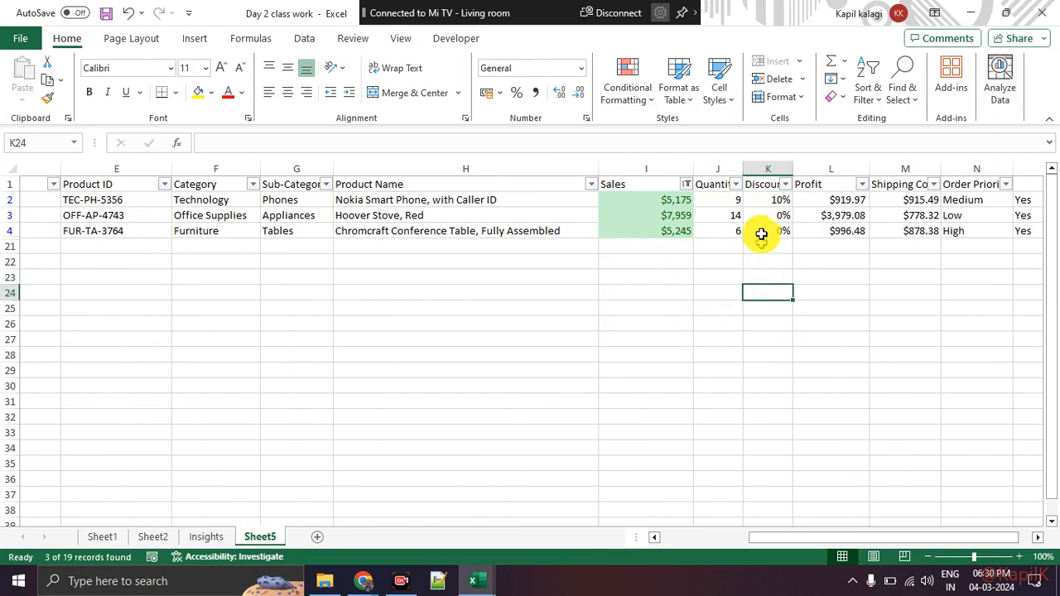
pyautogui.click(760, 203)
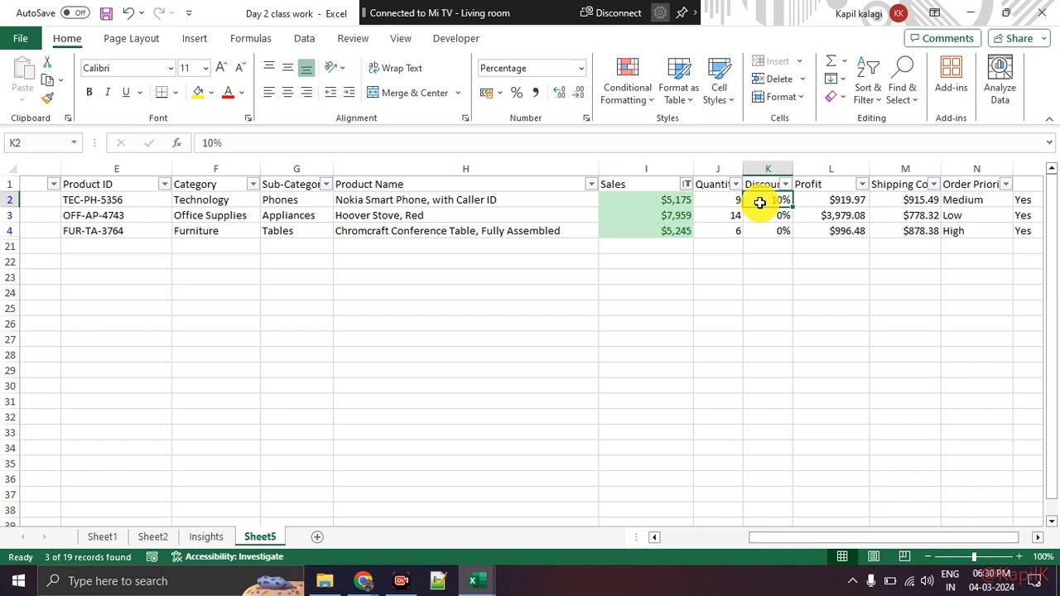
pyautogui.click(827, 203)
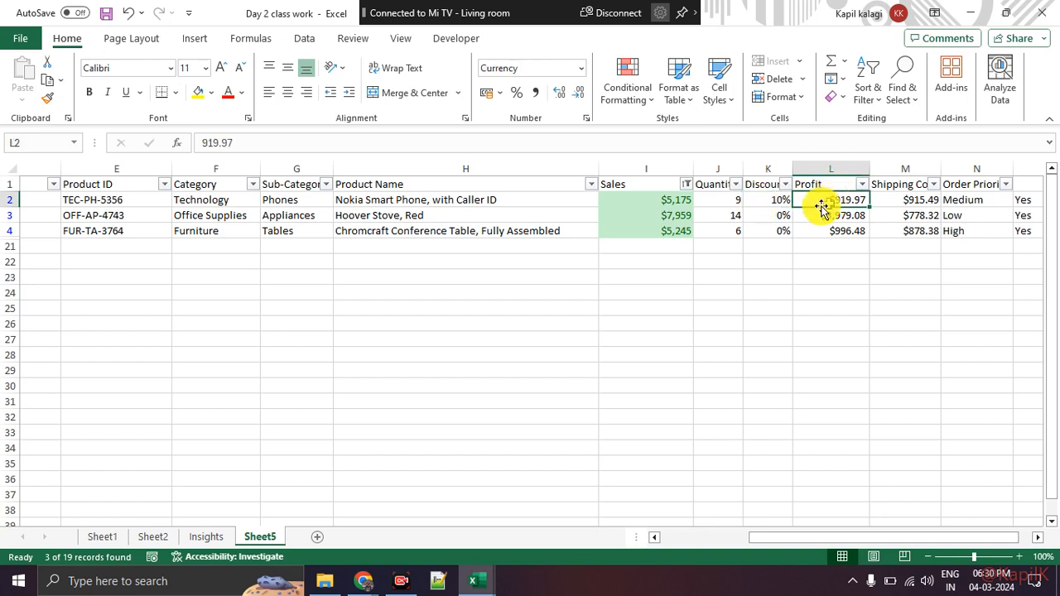
pyautogui.click(654, 203)
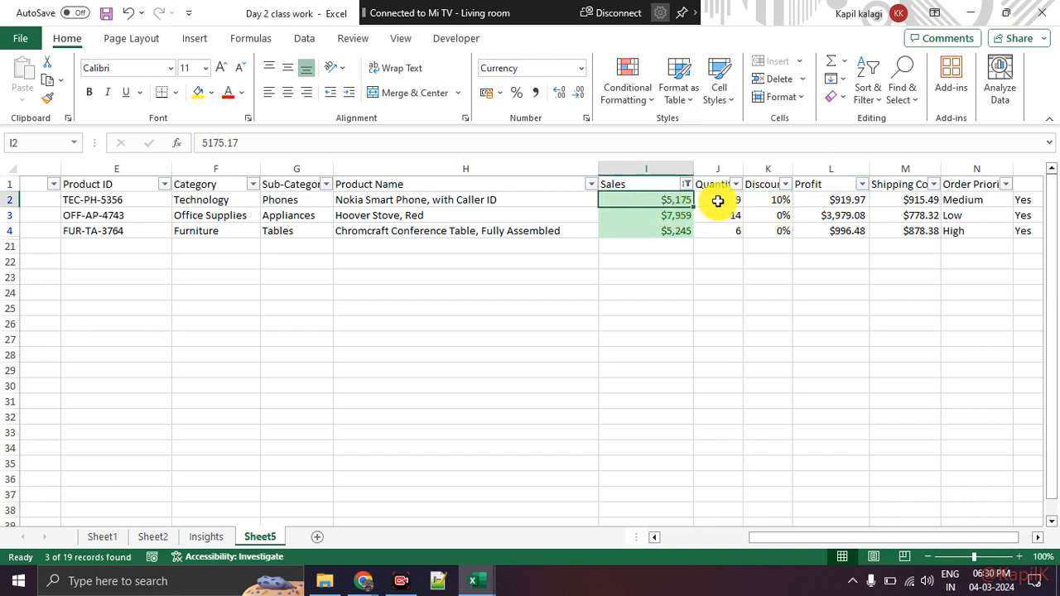
pyautogui.click(769, 197)
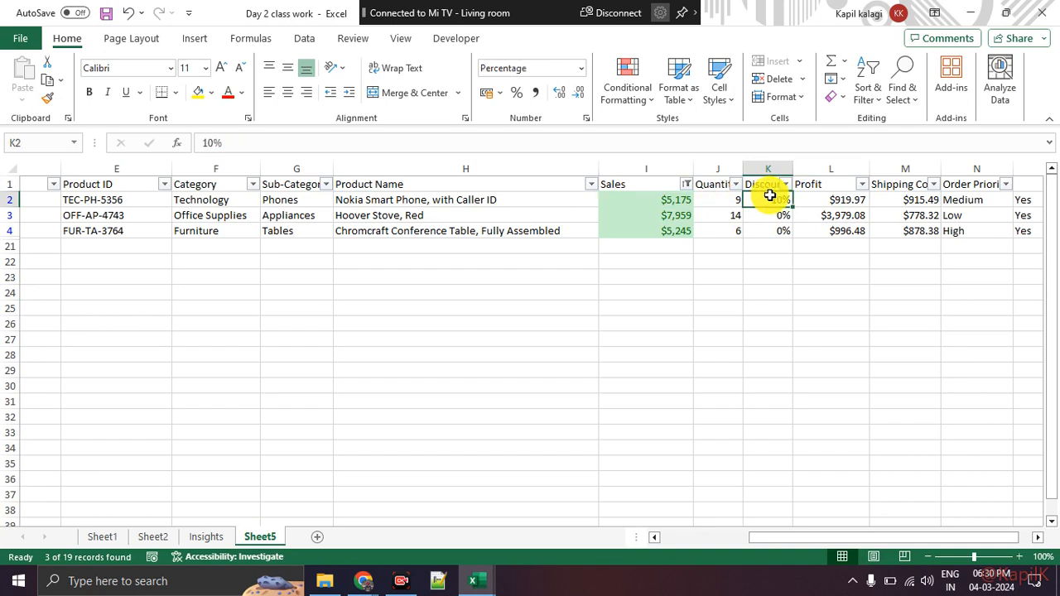
pyautogui.click(847, 201)
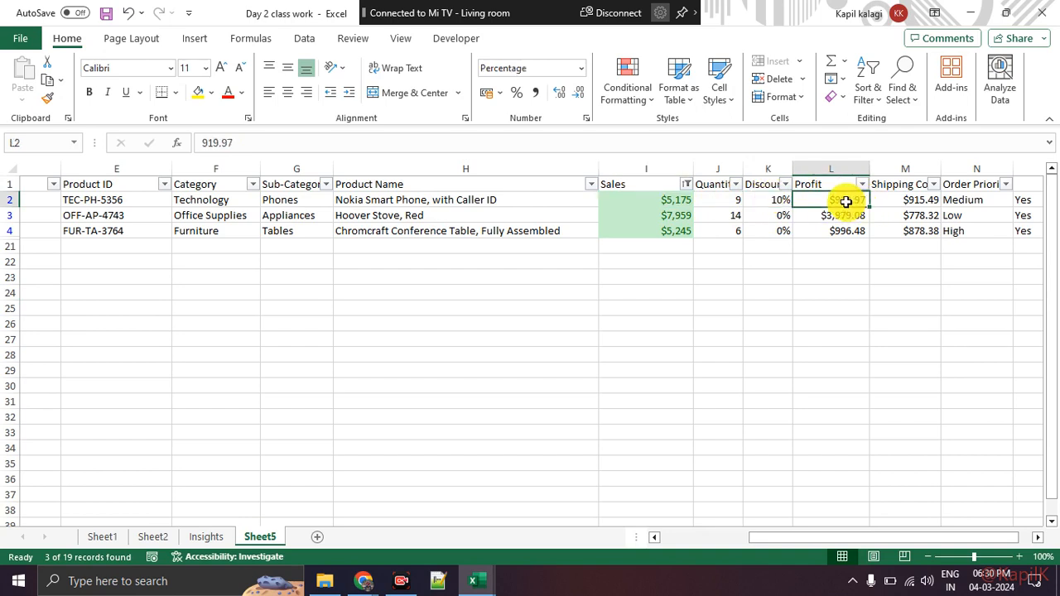
pyautogui.click(775, 200)
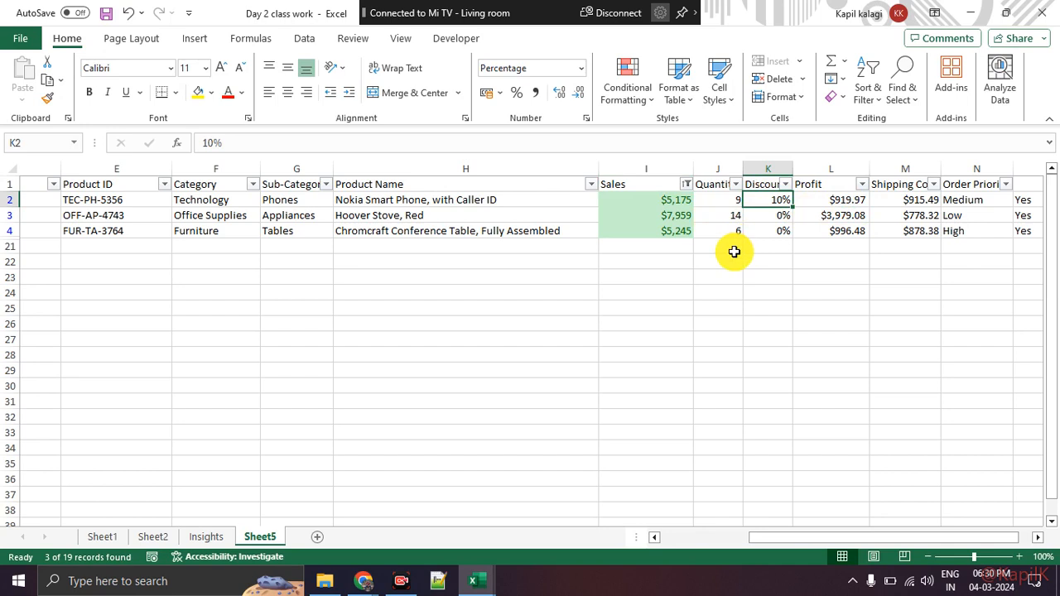
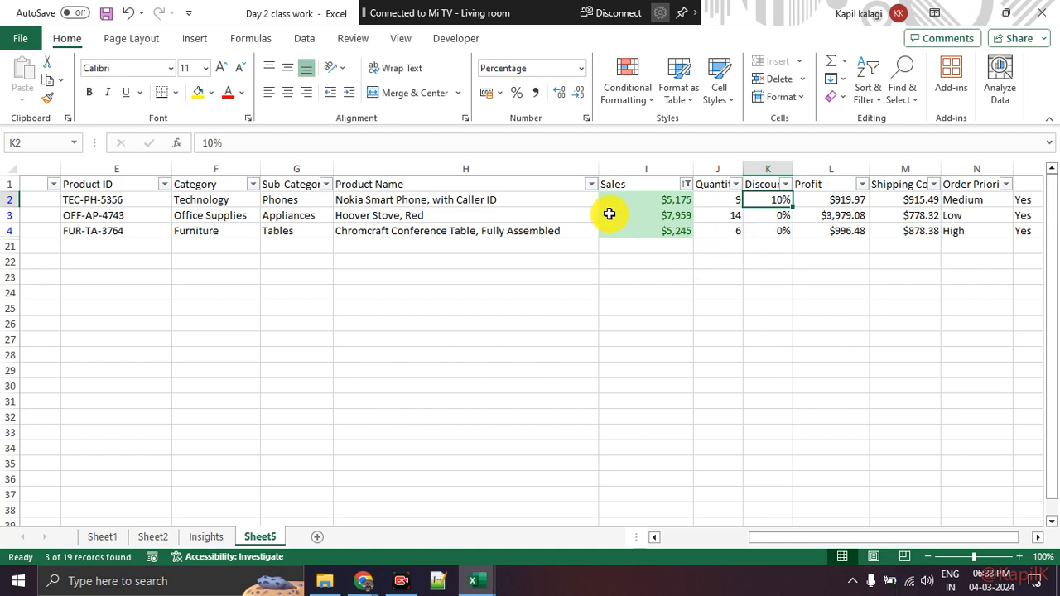
# Clear the cell color filter from the Sales column.
pyautogui.click(686, 184)
pyautogui.click(686, 184)
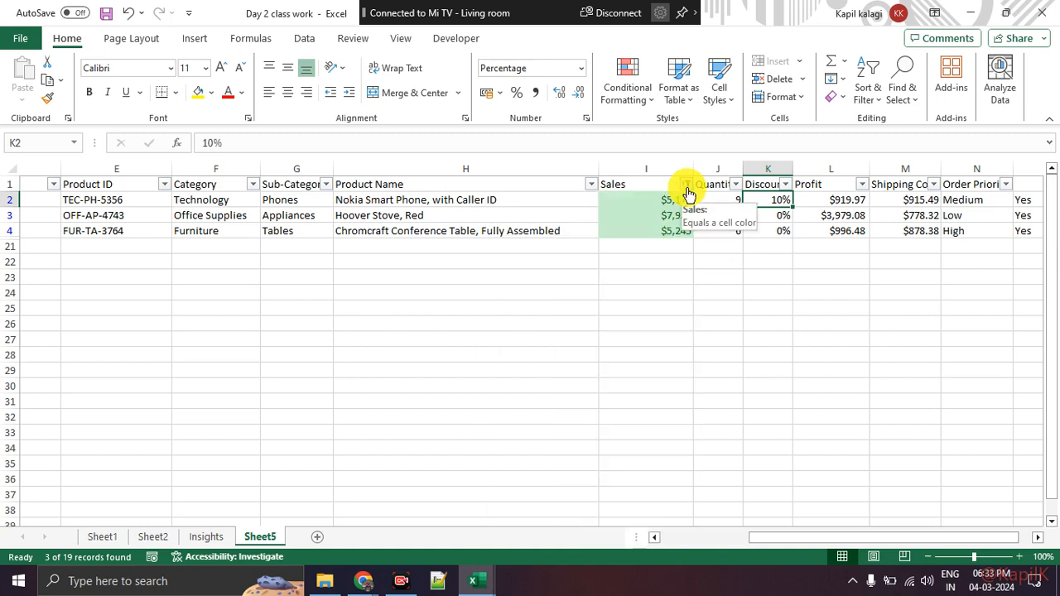
pyautogui.click(687, 185)
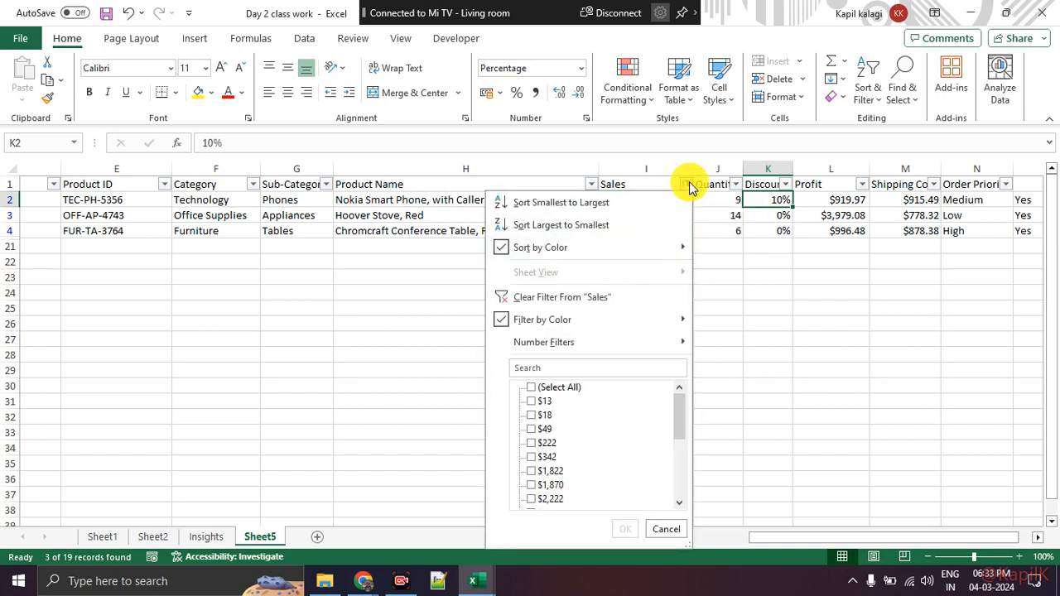
pyautogui.click(688, 186)
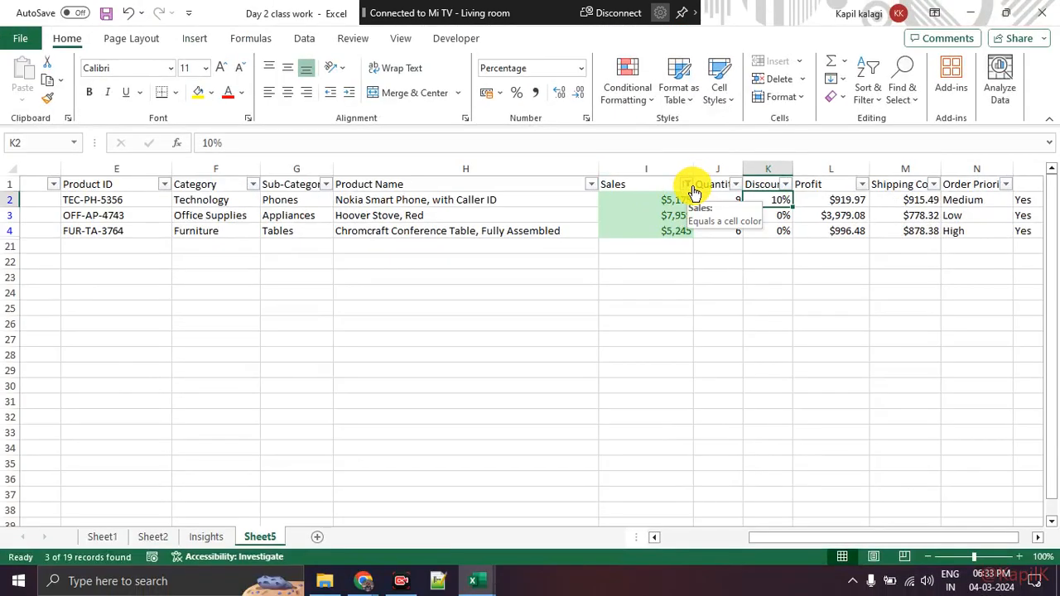
pyautogui.click(681, 164)
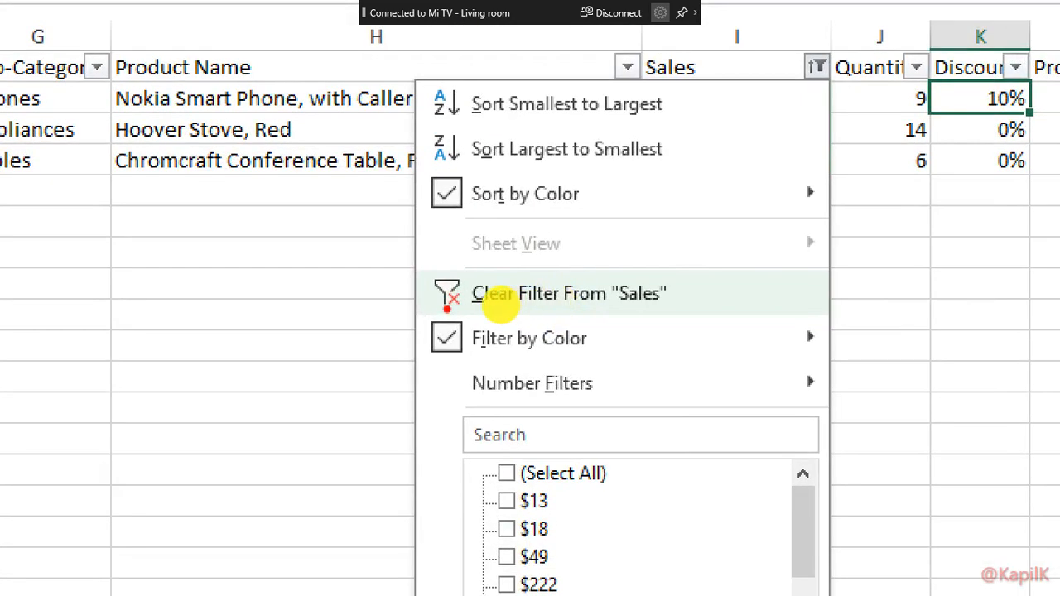
pyautogui.moveTo(499, 307)
pyautogui.mouseDown()
pyautogui.moveTo(633, 288)
pyautogui.moveTo(406, 298)
pyautogui.mouseUp()
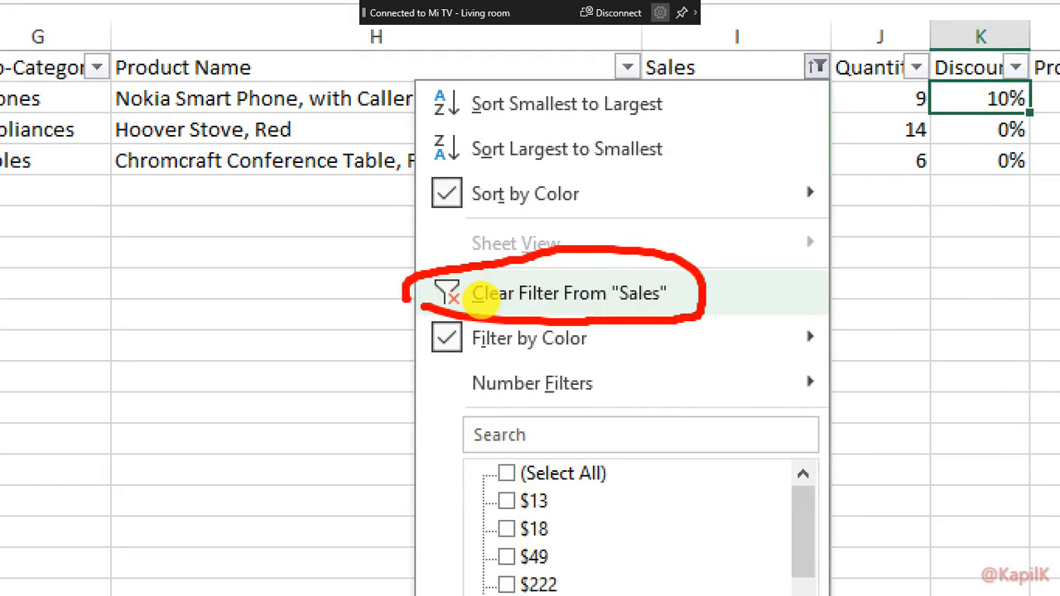
pyautogui.press('Escape')
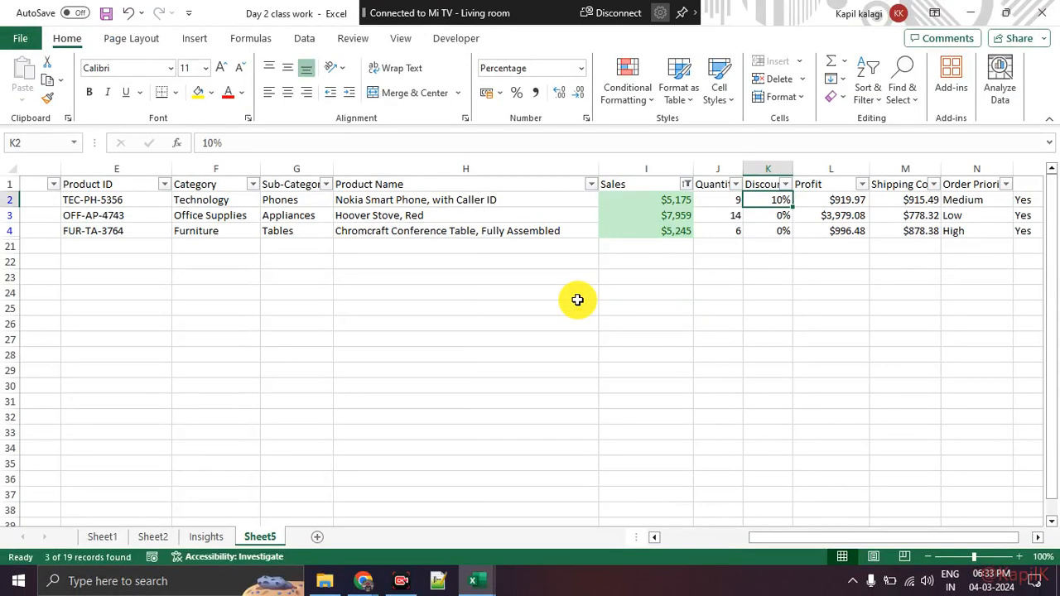
pyautogui.click(685, 184)
pyautogui.click(551, 301)
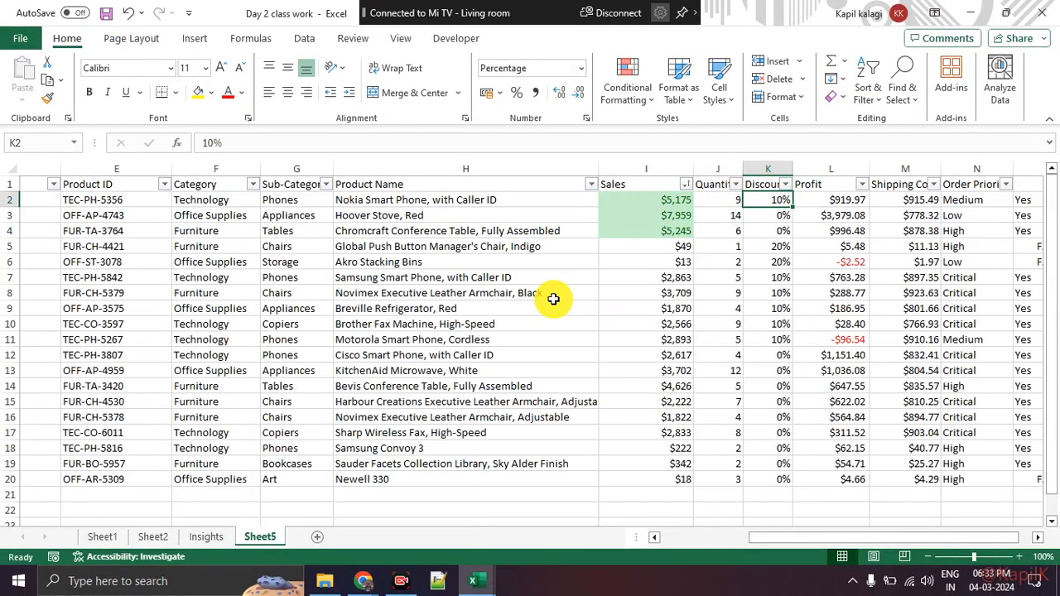
# Delete the Top 20% conditional formatting rule from the Sales column and apply the change.
pyautogui.click(632, 296)
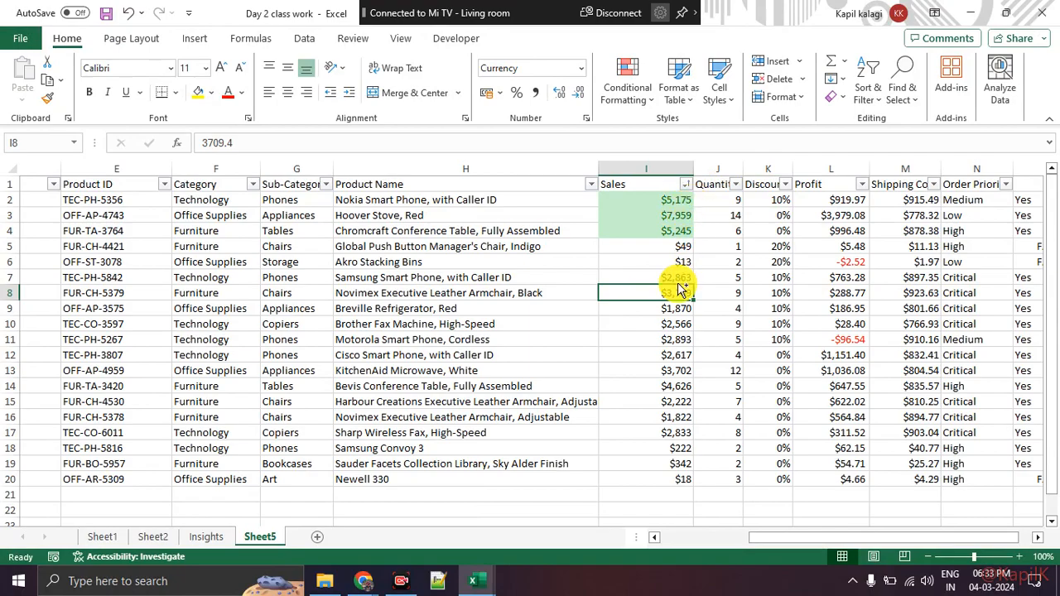
pyautogui.hotkey('ctrl', '1')
pyautogui.click(686, 219)
pyautogui.moveTo(480, 180); pyautogui.dragTo(791, 196)
pyautogui.moveTo(522, 238); pyautogui.dragTo(638, 242)
pyautogui.press('Escape')
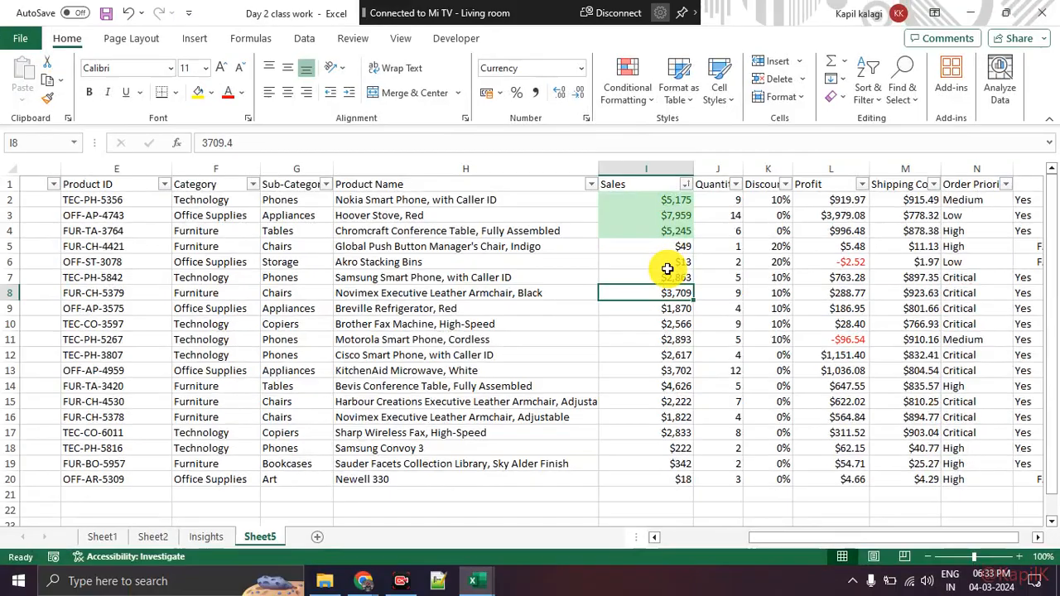
pyautogui.click(639, 96)
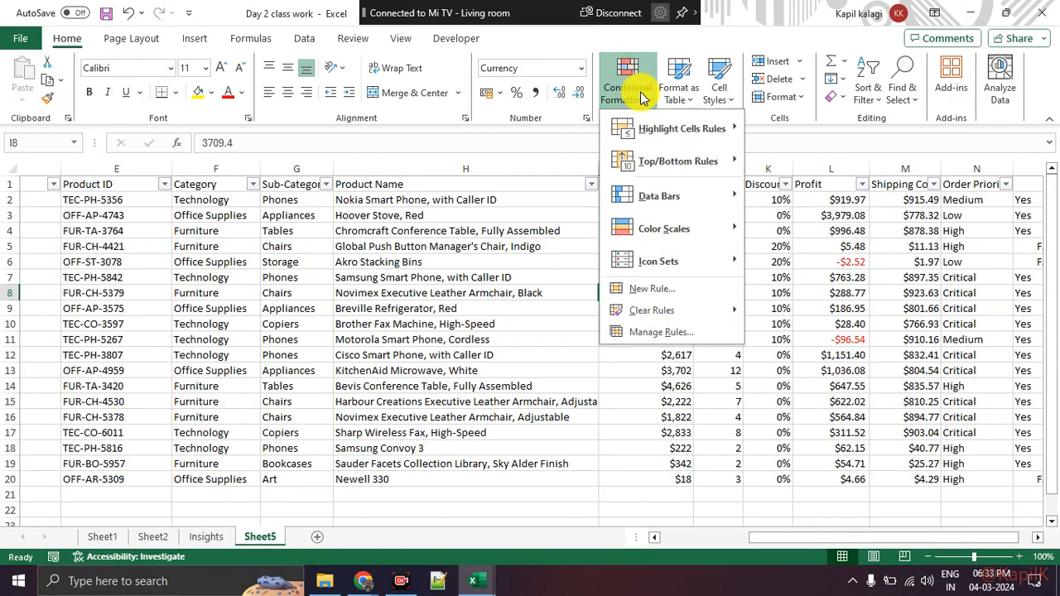
pyautogui.click(655, 332)
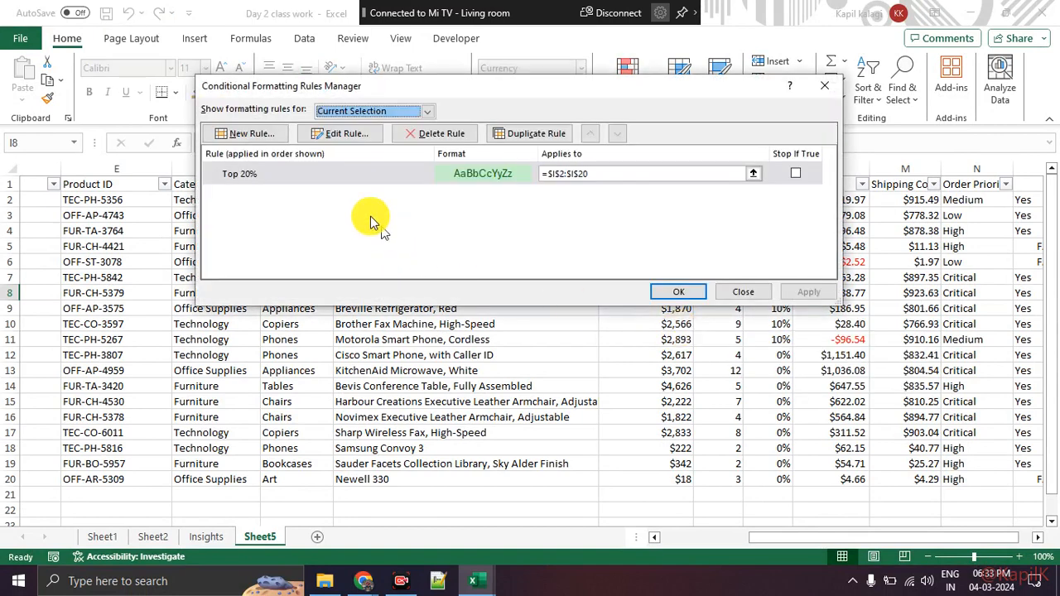
pyautogui.click(331, 184)
pyautogui.click(461, 135)
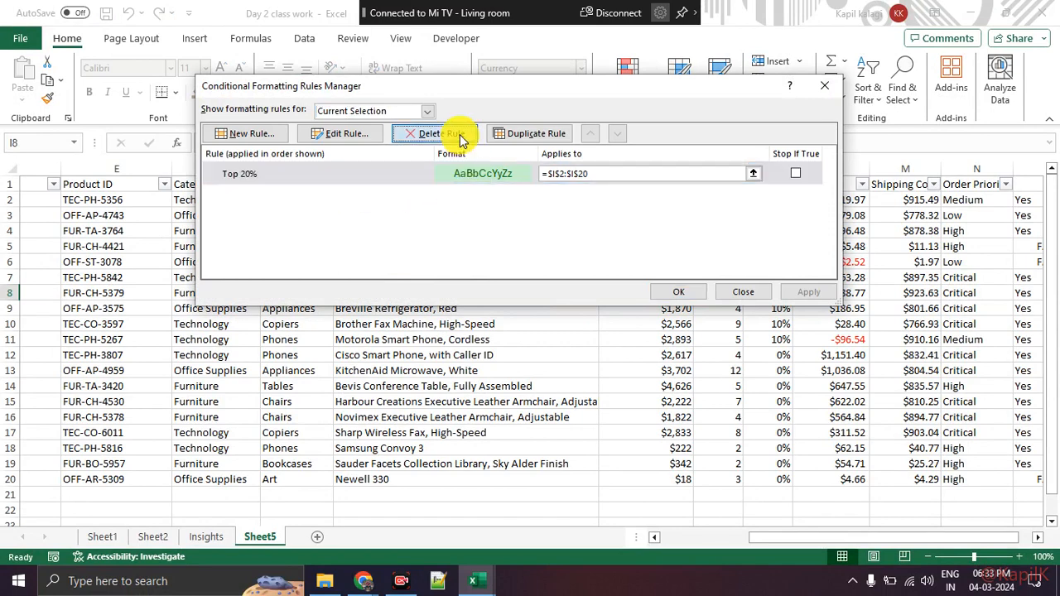
pyautogui.click(802, 294)
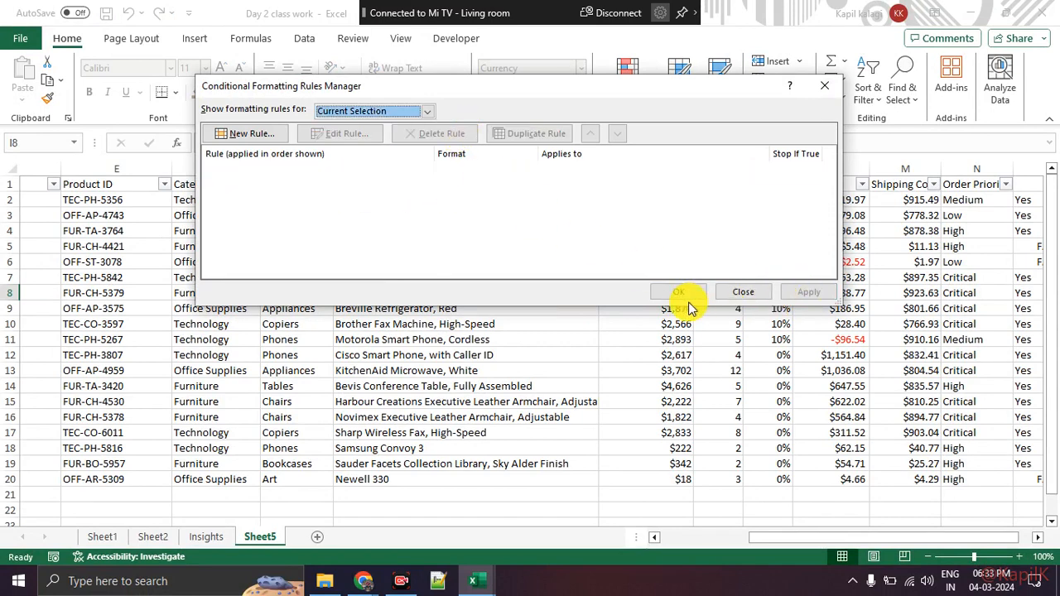
pyautogui.click(681, 295)
# Look over the values in the Sales, Profit and Discount columns.
pyautogui.moveTo(654, 202); pyautogui.dragTo(652, 451)
pyautogui.click(618, 351)
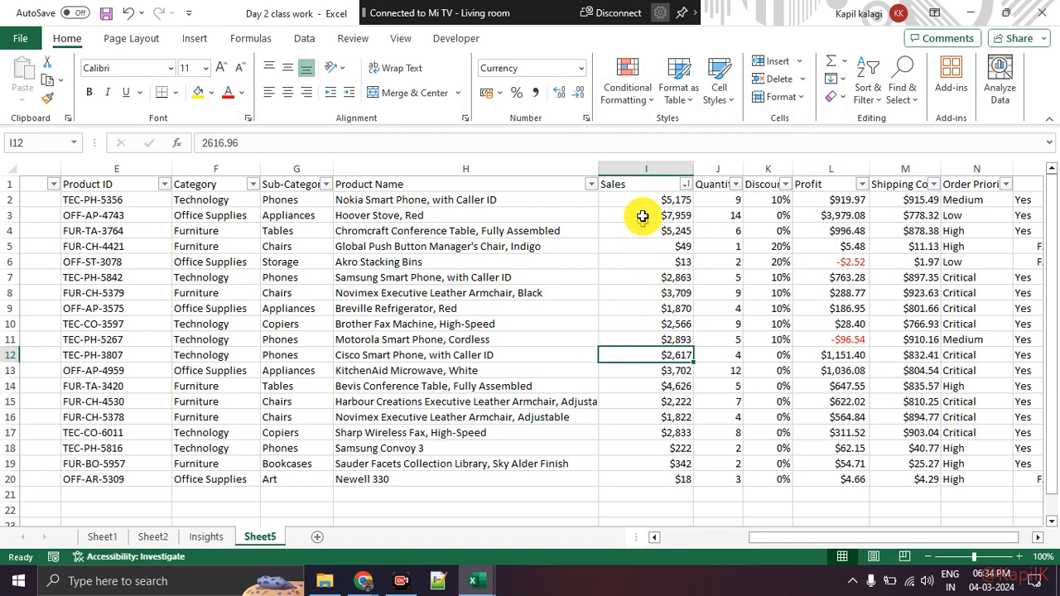
pyautogui.moveTo(645, 218); pyautogui.dragTo(661, 370)
pyautogui.moveTo(815, 214); pyautogui.dragTo(829, 324)
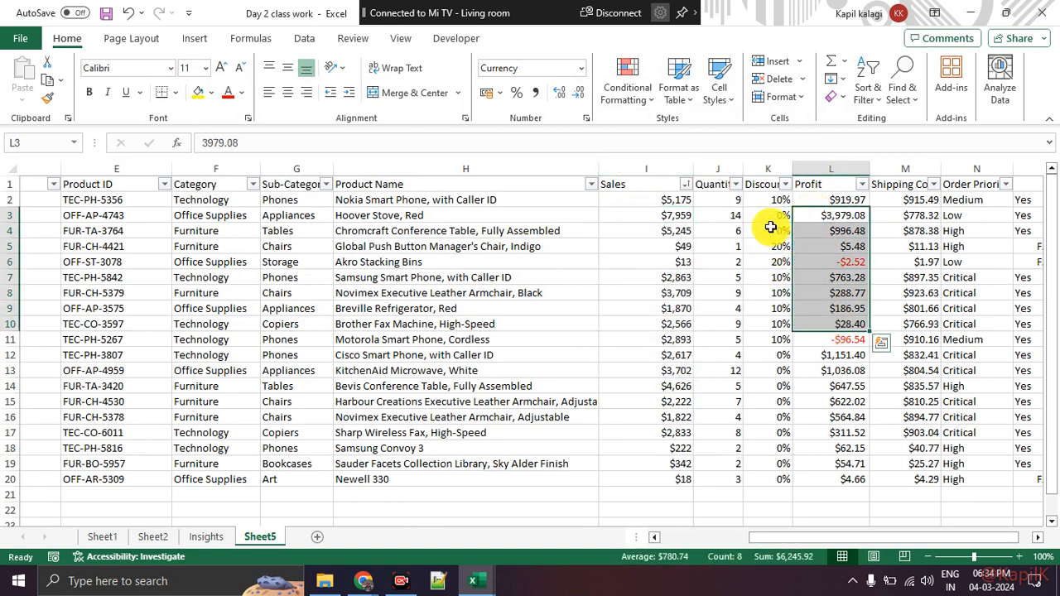
pyautogui.moveTo(771, 230); pyautogui.dragTo(773, 340)
pyautogui.click(837, 305)
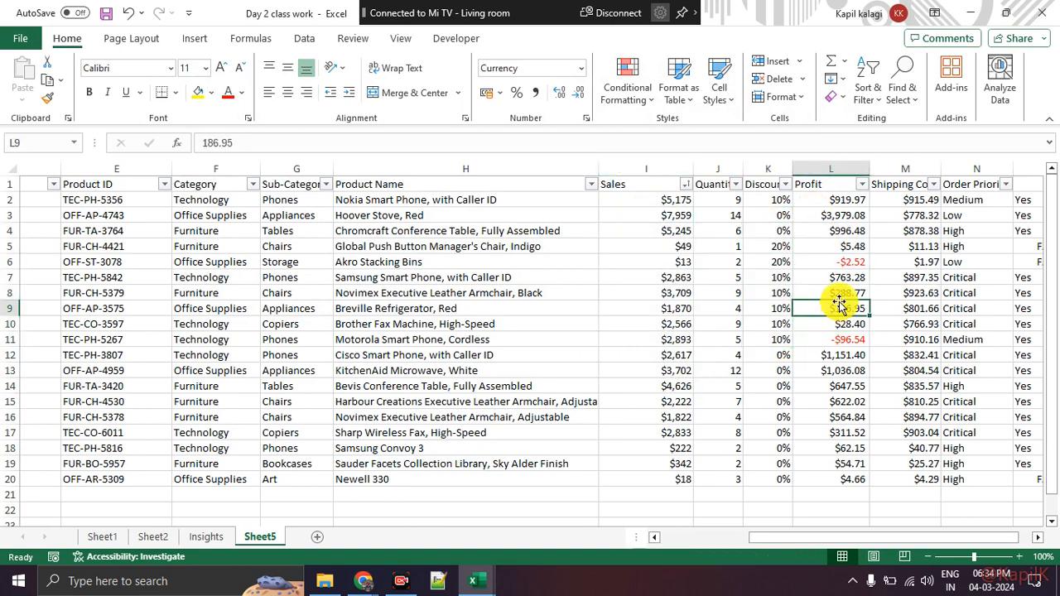
# Widen the Shipping Cost column so that its full header fits.
pyautogui.moveTo(898, 218); pyautogui.dragTo(916, 467)
pyautogui.click(907, 274)
pyautogui.moveTo(942, 169); pyautogui.dragTo(957, 170)
pyautogui.moveTo(926, 286); pyautogui.dragTo(918, 198)
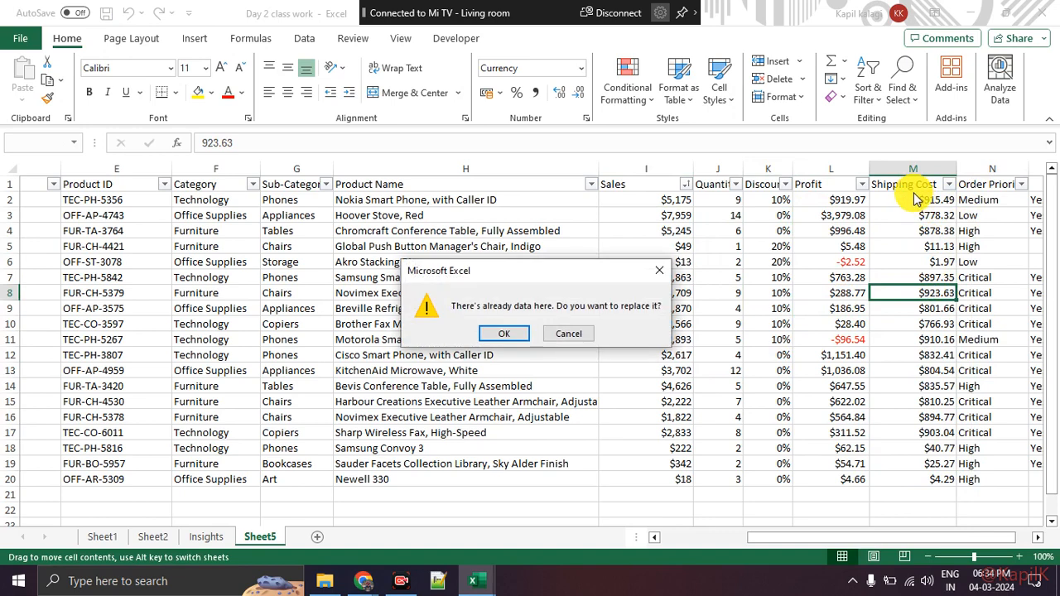
pyautogui.press('Escape')
# Select the Shipping Cost values in M2:M20 and look over the dataset's columns from Order Date to column O.
pyautogui.click(900, 357)
pyautogui.moveTo(918, 201); pyautogui.dragTo(928, 485)
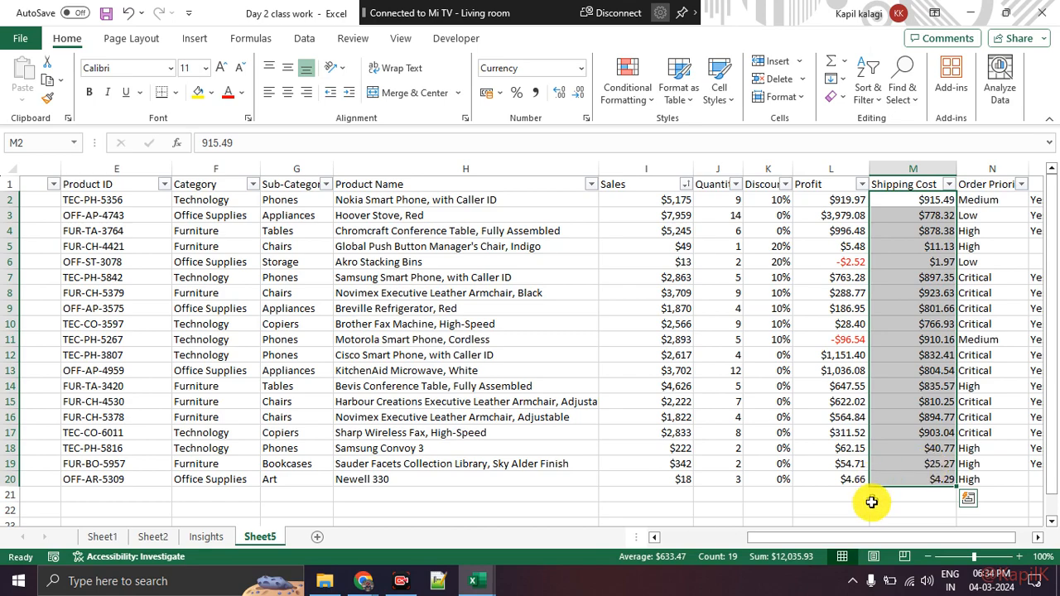
pyautogui.moveTo(869, 543); pyautogui.dragTo(740, 530)
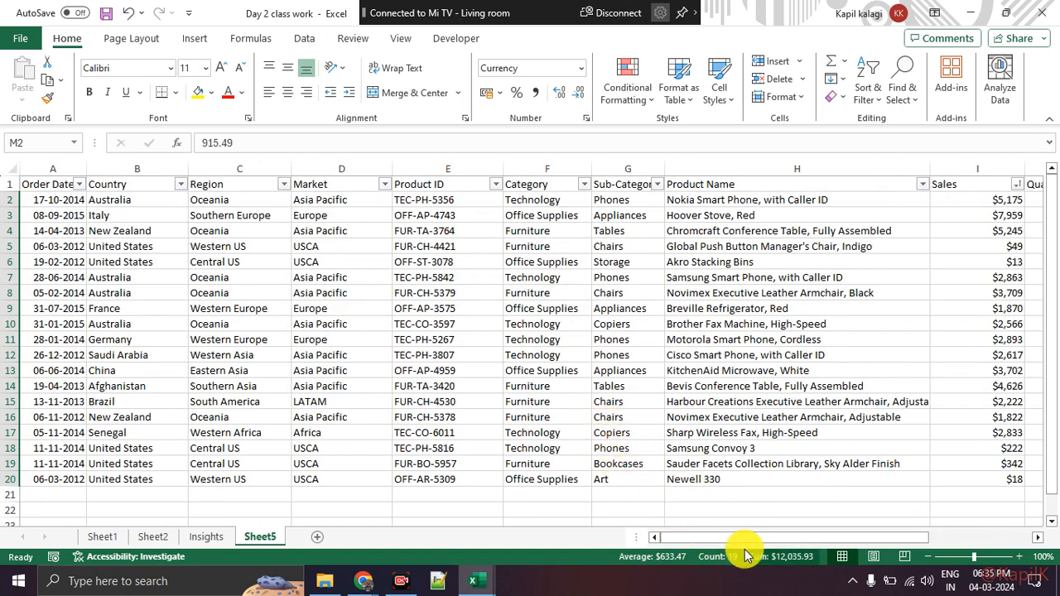
pyautogui.moveTo(738, 538); pyautogui.dragTo(853, 539)
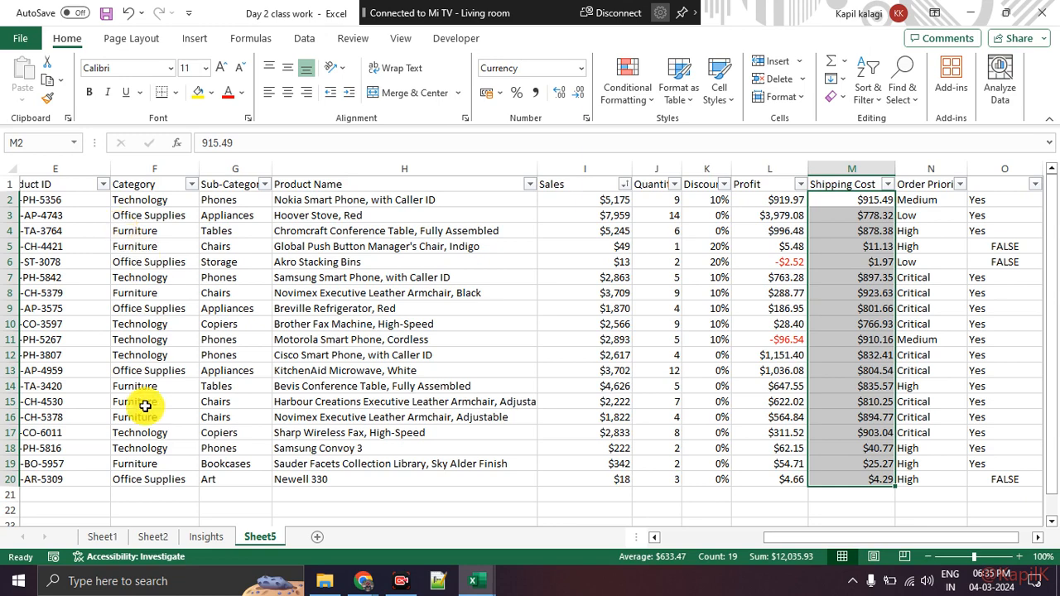
pyautogui.moveTo(760, 539); pyautogui.dragTo(611, 517)
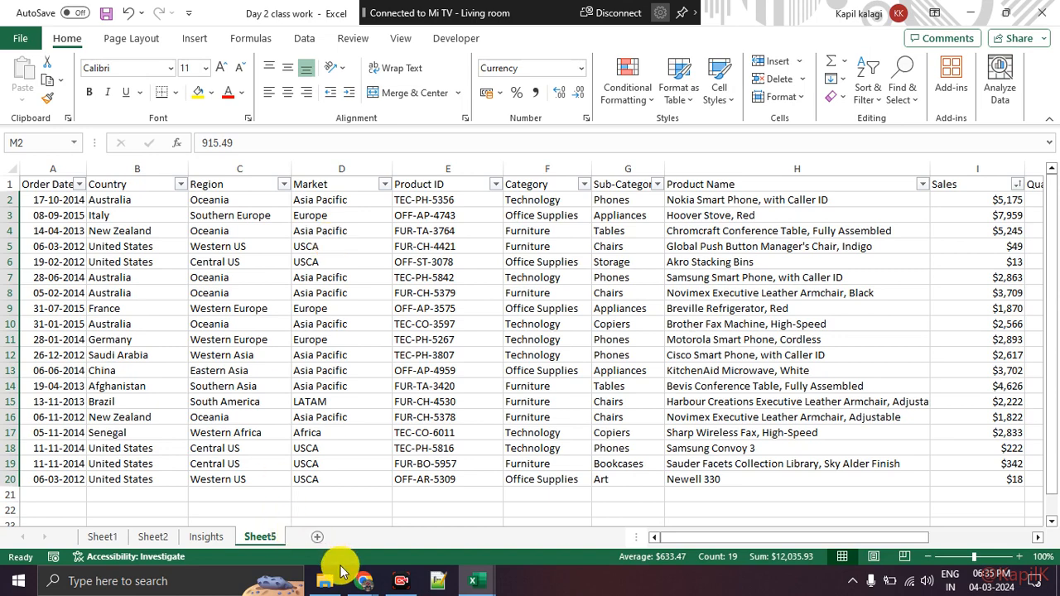
# Switch to the Google Meet call in Chrome and check the participant list for raised hands.
pyautogui.click(354, 586)
pyautogui.click(315, 516)
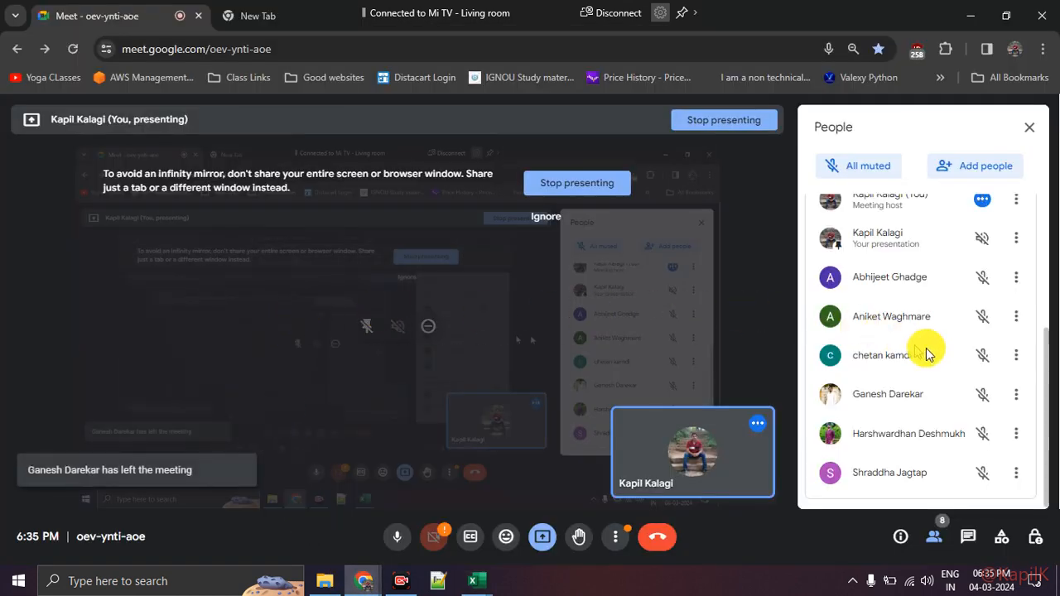
pyautogui.scroll(-3, 943, 364)
pyautogui.scroll(5, 943, 369)
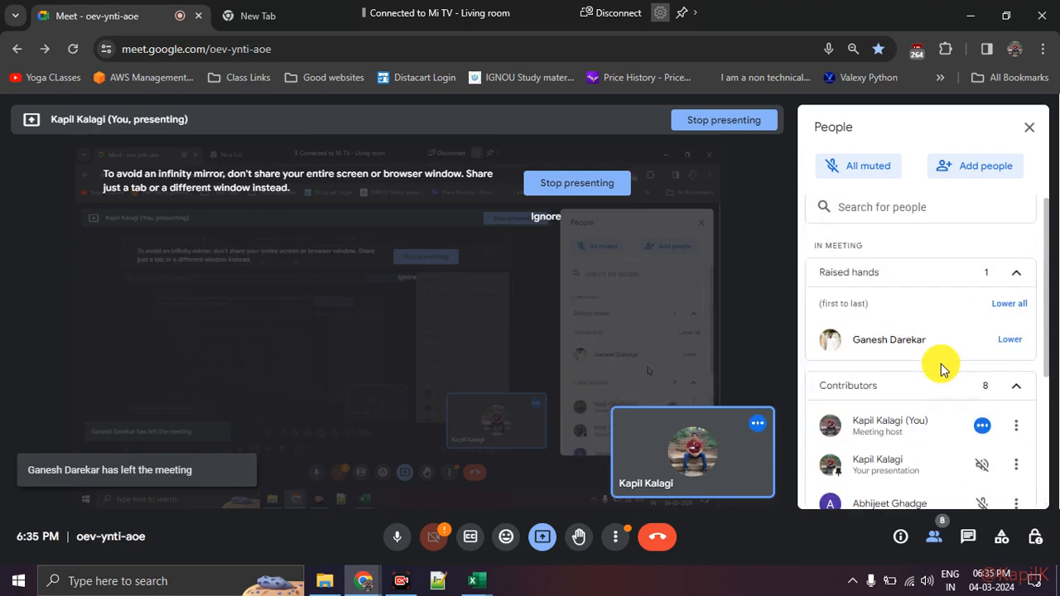
pyautogui.scroll(-5, 941, 368)
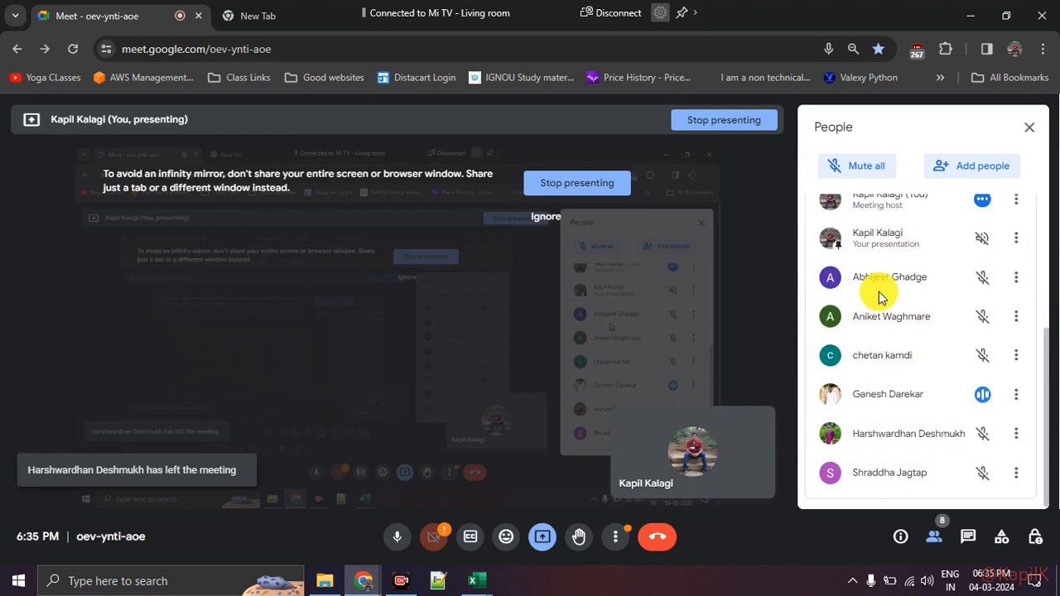
# Switch to the Day 3 class work workbook in Excel.
pyautogui.moveTo(475, 584)
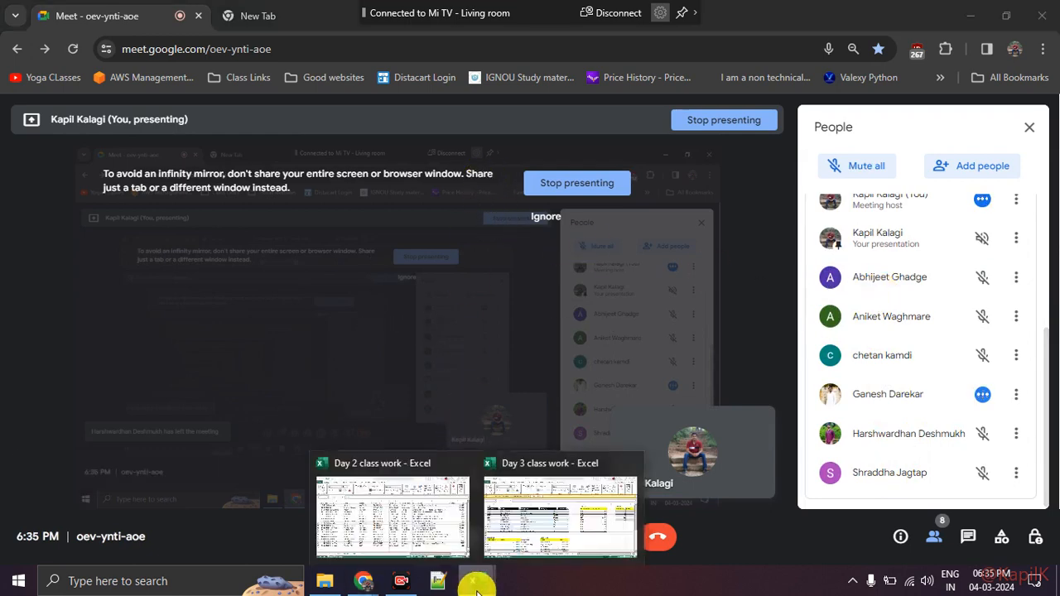
pyautogui.click(542, 509)
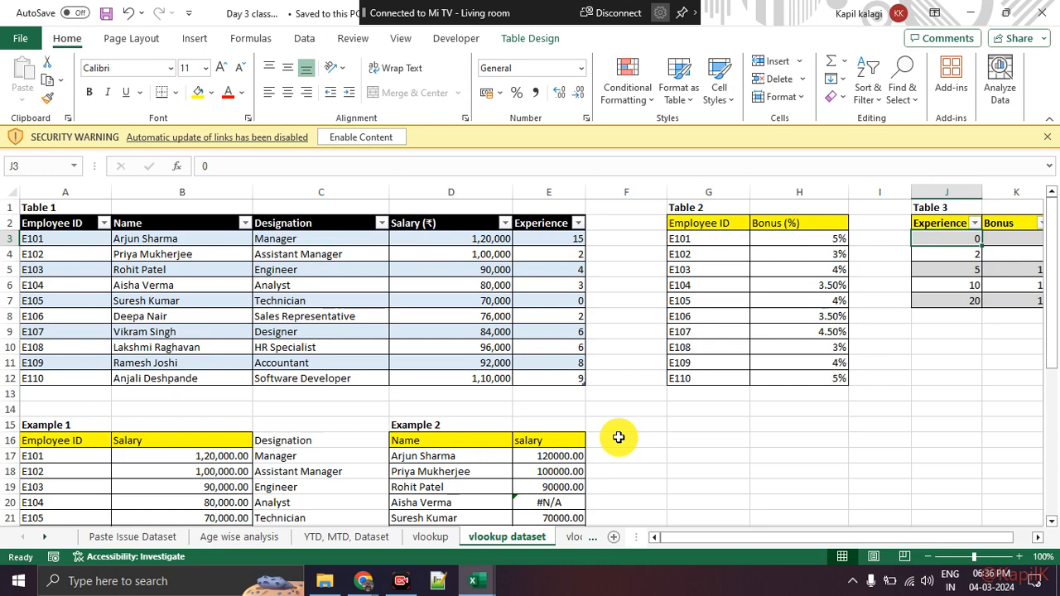
# Switch to the Google Meet call in Chrome and check the in-call messages, leaving the chat closed.
pyautogui.hotkey('alt', 'Tab')
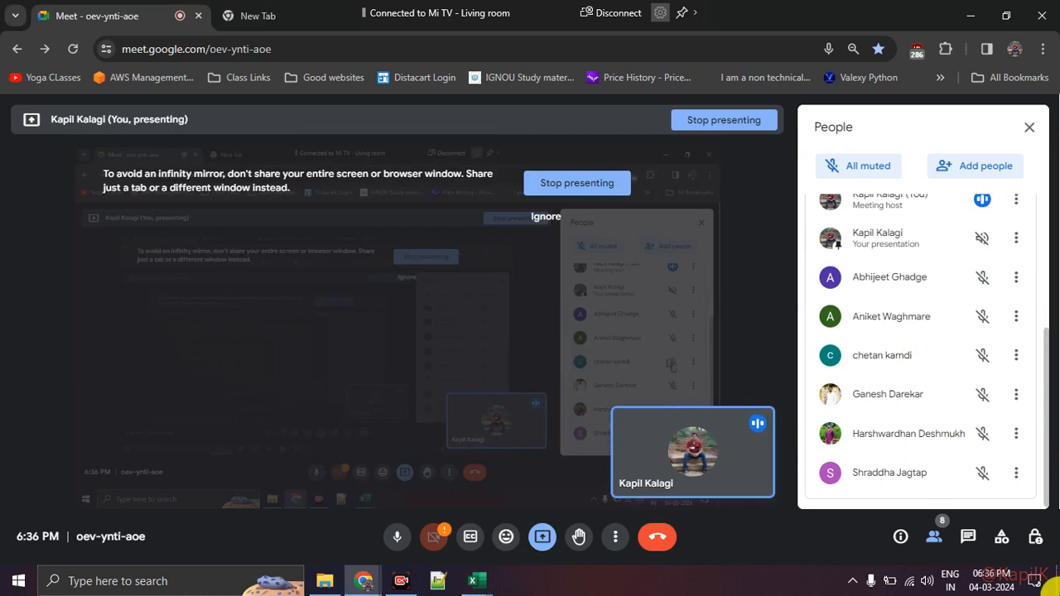
pyautogui.click(968, 543)
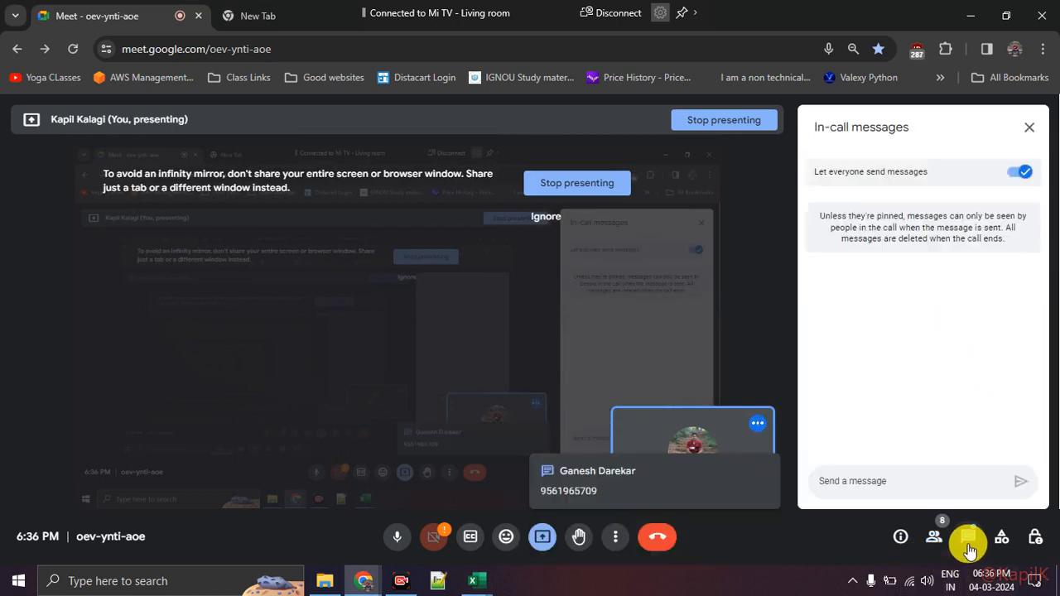
pyautogui.click(968, 543)
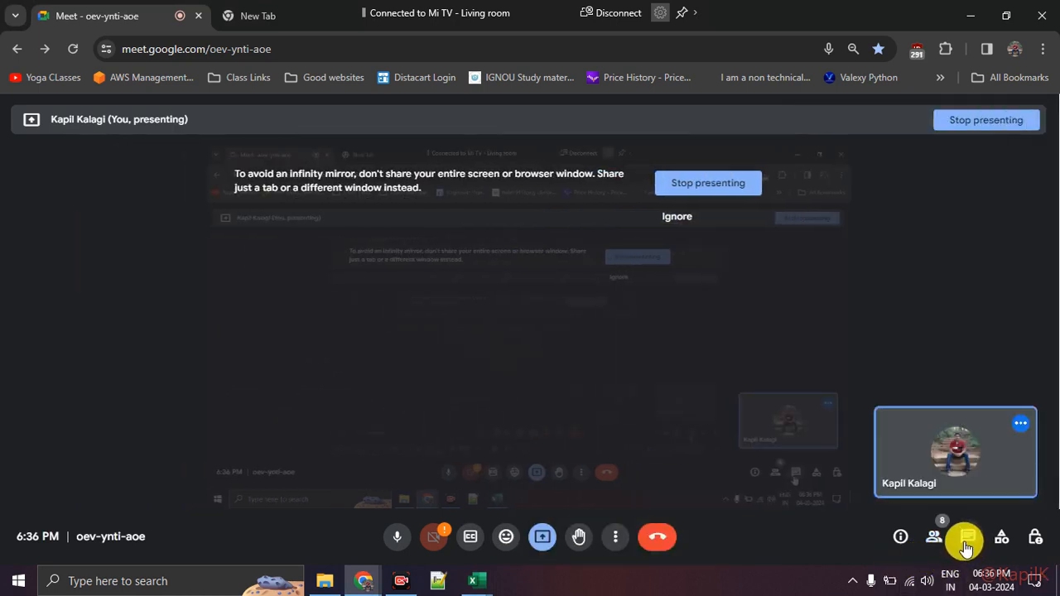
pyautogui.click(967, 544)
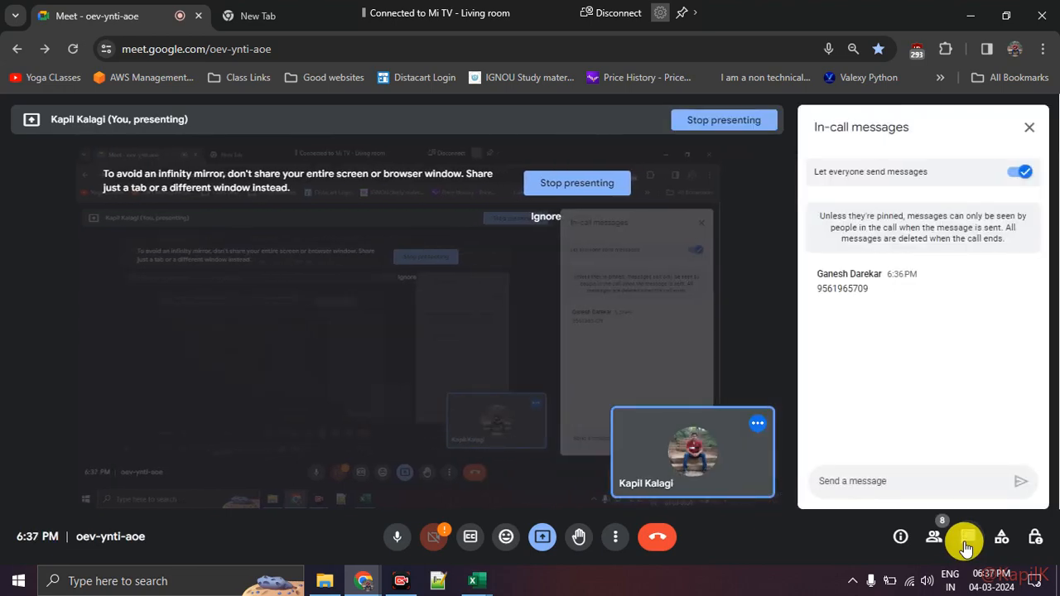
pyautogui.click(966, 544)
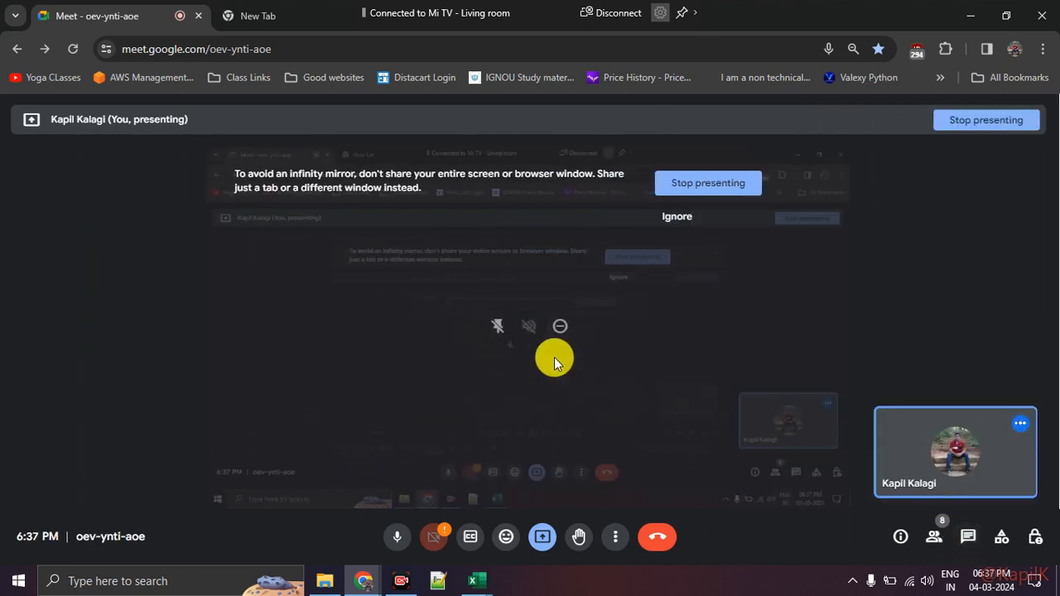
# Return to the Day 3 class work workbook and look over the tables on the vlookup dataset sheet.
pyautogui.hotkey('alt', 'Tab')
pyautogui.scroll(-2, 746, 379)
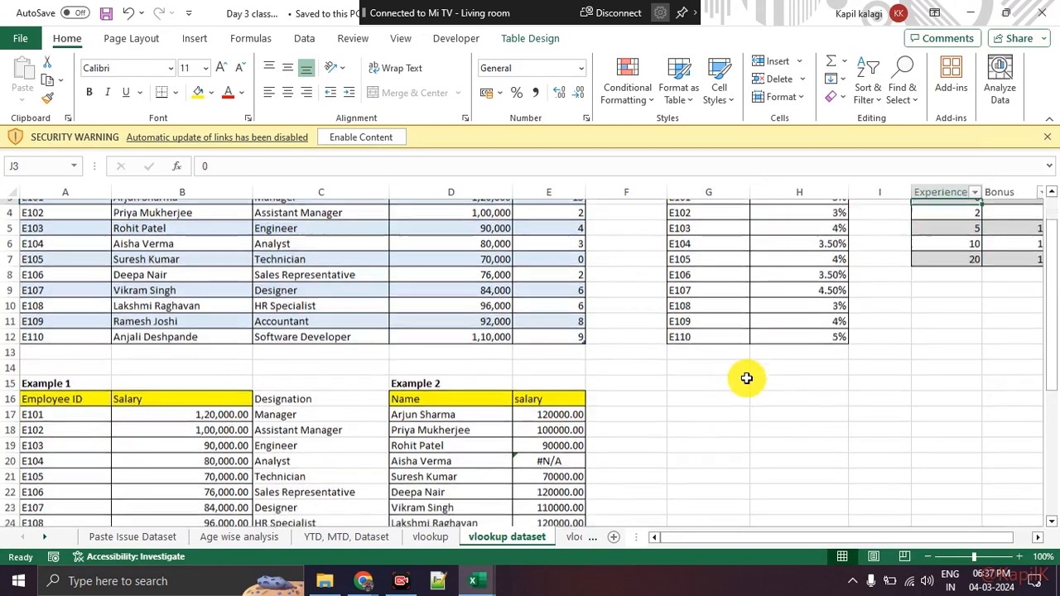
pyautogui.scroll(2, 746, 379)
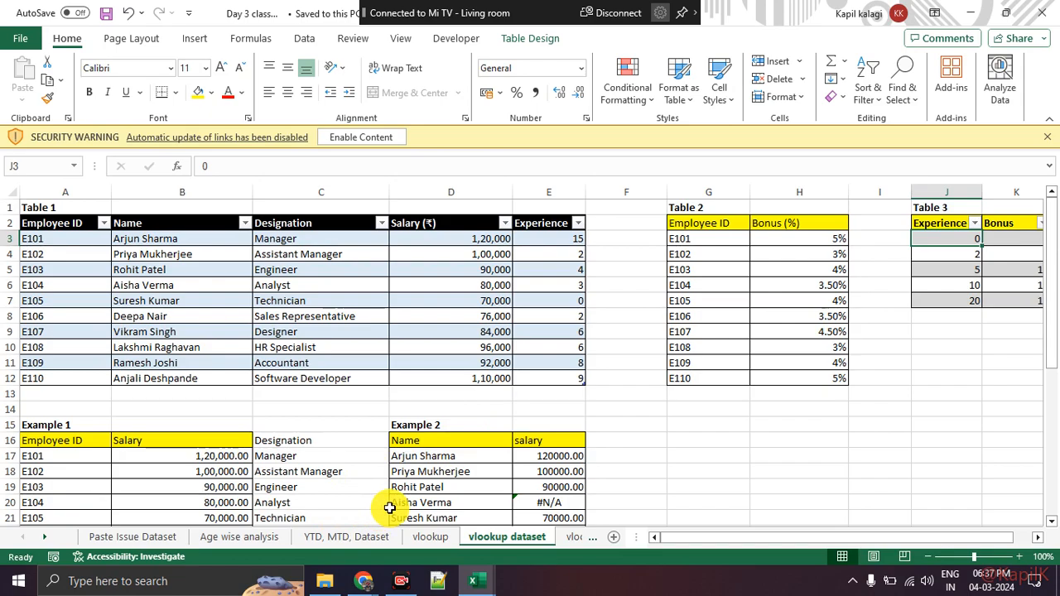
pyautogui.hotkey('alt', 'Tab')
pyautogui.hotkey('alt', 'Tab')
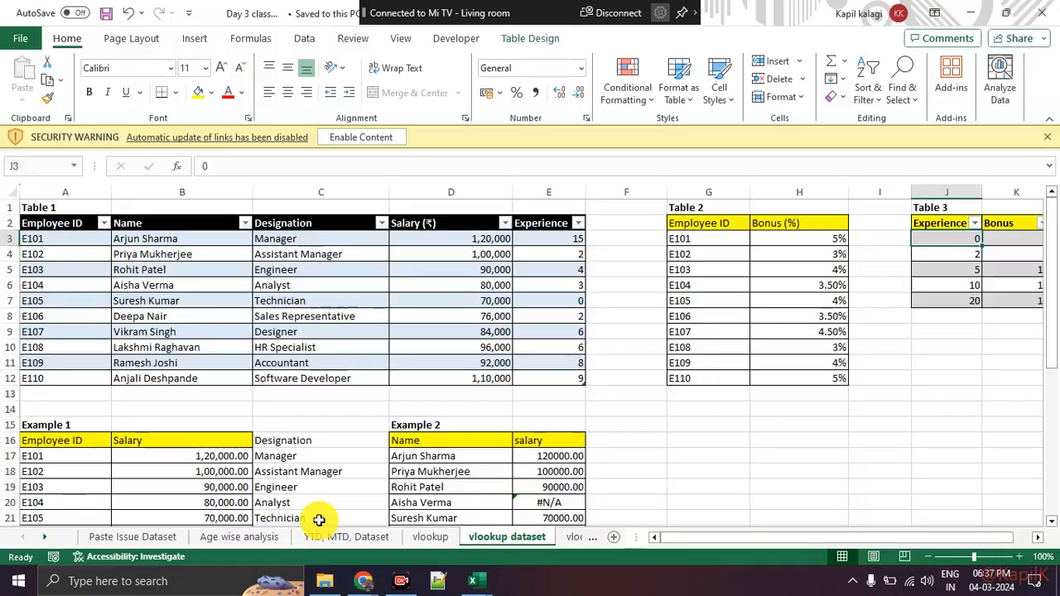
# Look over the Paste Issue Dataset sheet and temporarily circle the Age wise analysis, YTD, MTD, Dataset and vlookup sheet names.
pyautogui.click(135, 539)
pyautogui.scroll(-3, 210, 410)
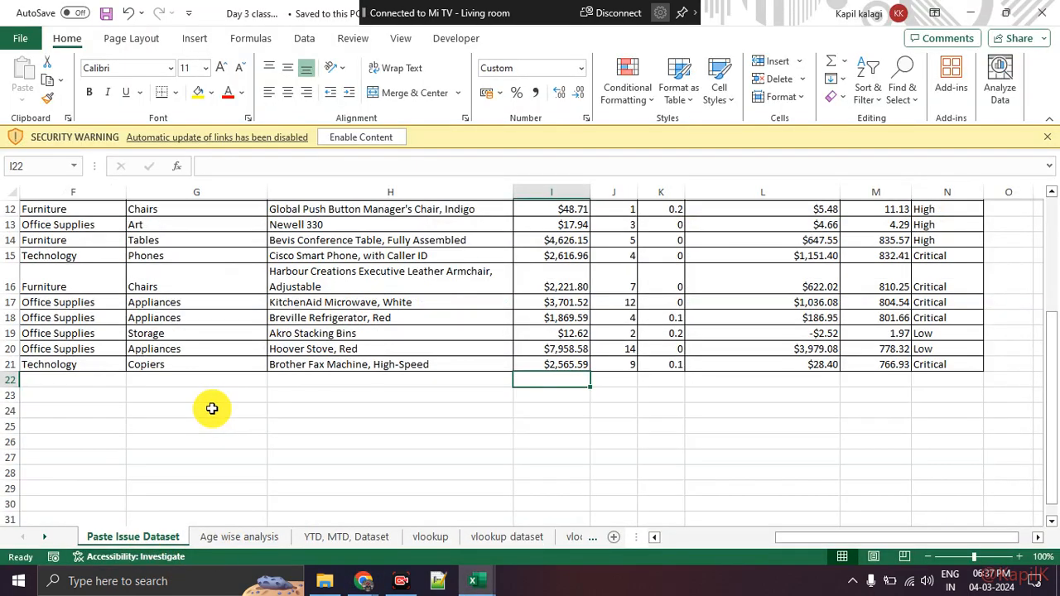
pyautogui.scroll(4, 211, 410)
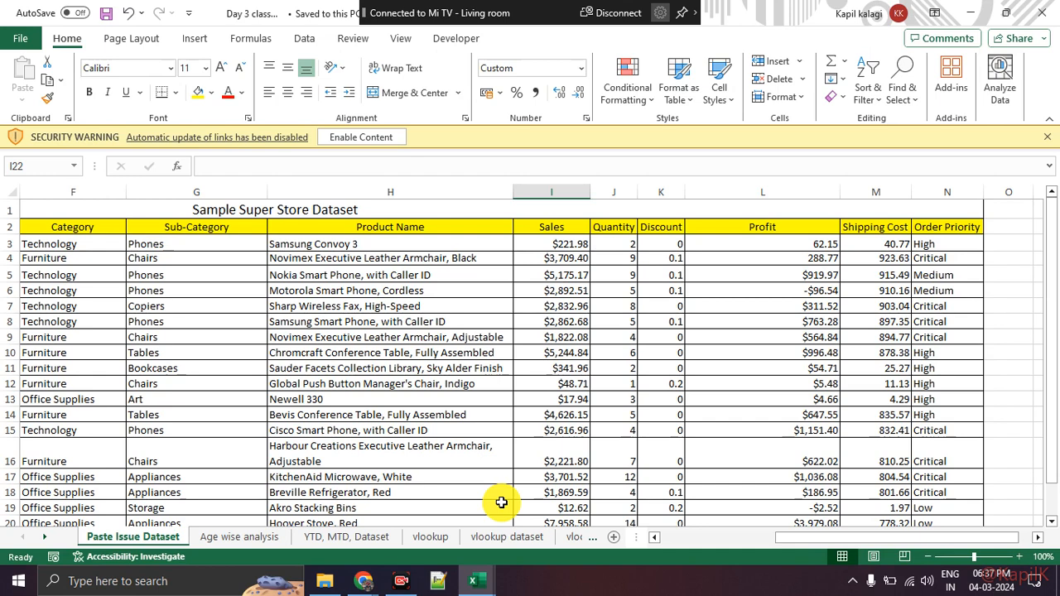
pyautogui.moveTo(269, 534)
pyautogui.mouseDown()
pyautogui.moveTo(203, 524)
pyautogui.moveTo(265, 551)
pyautogui.moveTo(343, 501)
pyautogui.moveTo(389, 522)
pyautogui.moveTo(436, 503)
pyautogui.mouseUp()
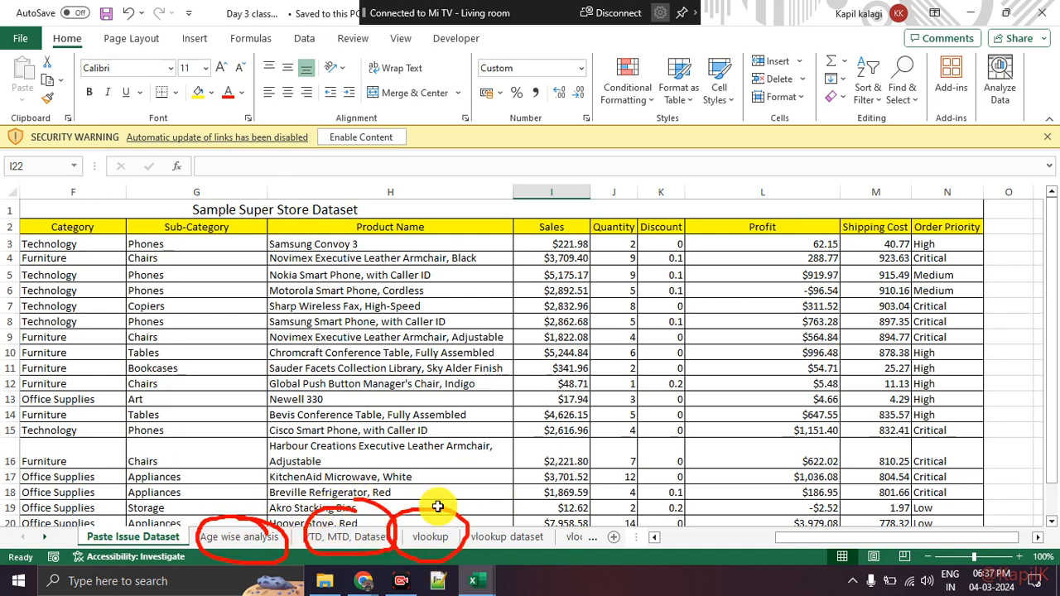
pyautogui.press('Escape')
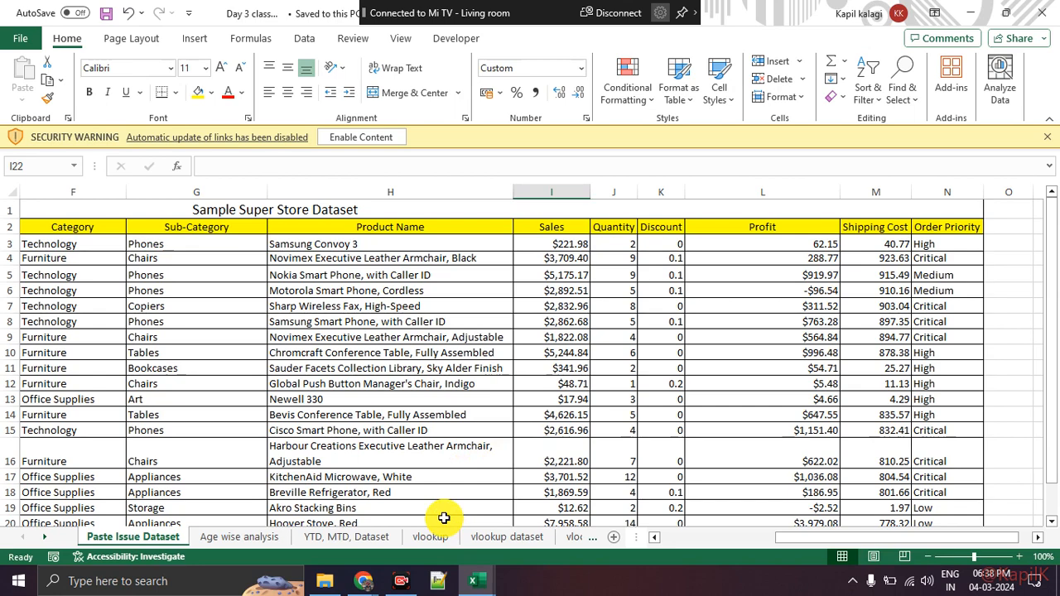
# Switch to the Google Meet call in Chrome and read the participants' new chat messages, closing the chat when done.
pyautogui.hotkey('alt', 'Tab')
pyautogui.hotkey('alt', 'Tab')
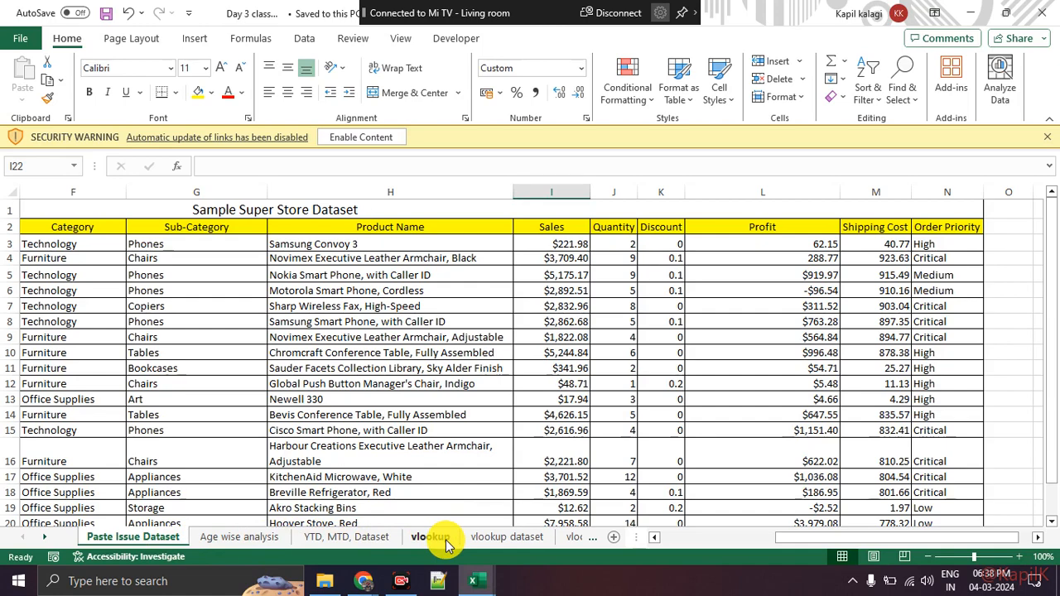
pyautogui.moveTo(364, 580)
pyautogui.click(308, 505)
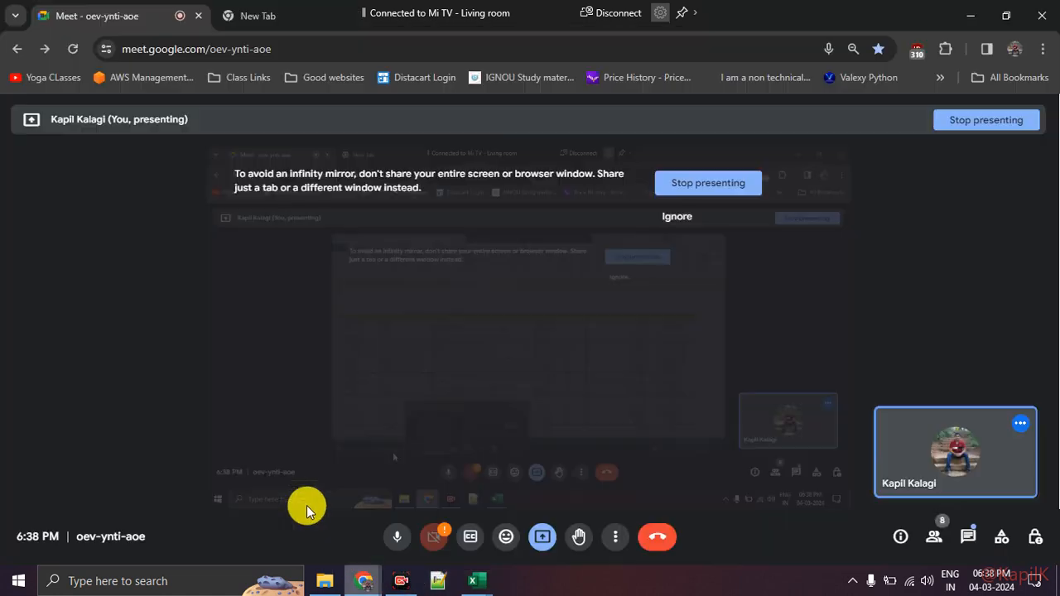
pyautogui.click(970, 539)
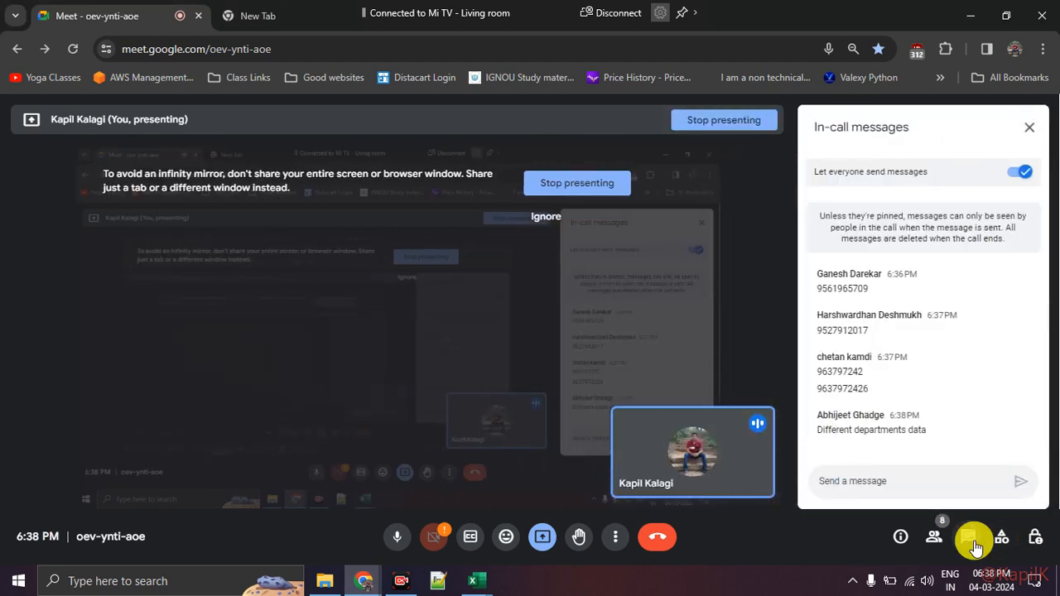
pyautogui.click(975, 543)
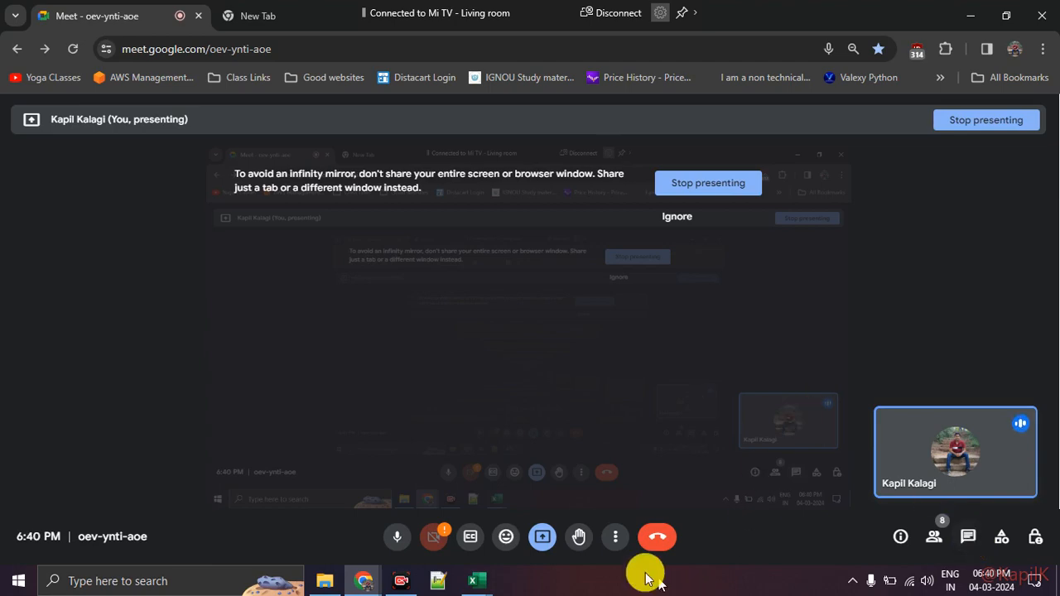
# Switch to the Day 2 class work workbook in Excel and look through Sheet1, Sheet2, Insights and Sheet5.
pyautogui.moveTo(480, 580)
pyautogui.click(445, 520)
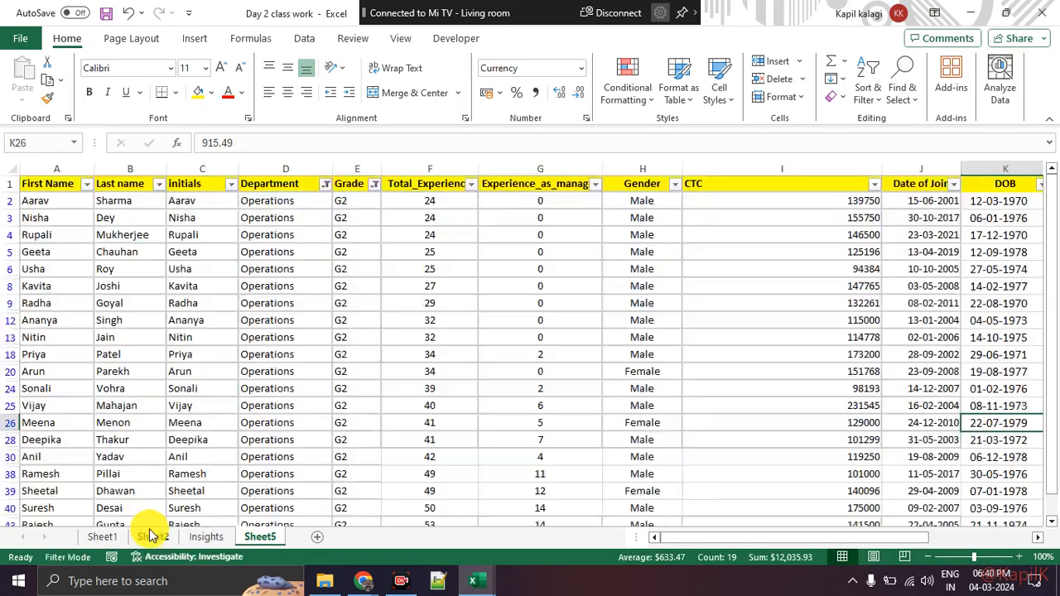
pyautogui.click(115, 537)
pyautogui.click(162, 537)
pyautogui.click(214, 537)
pyautogui.click(256, 537)
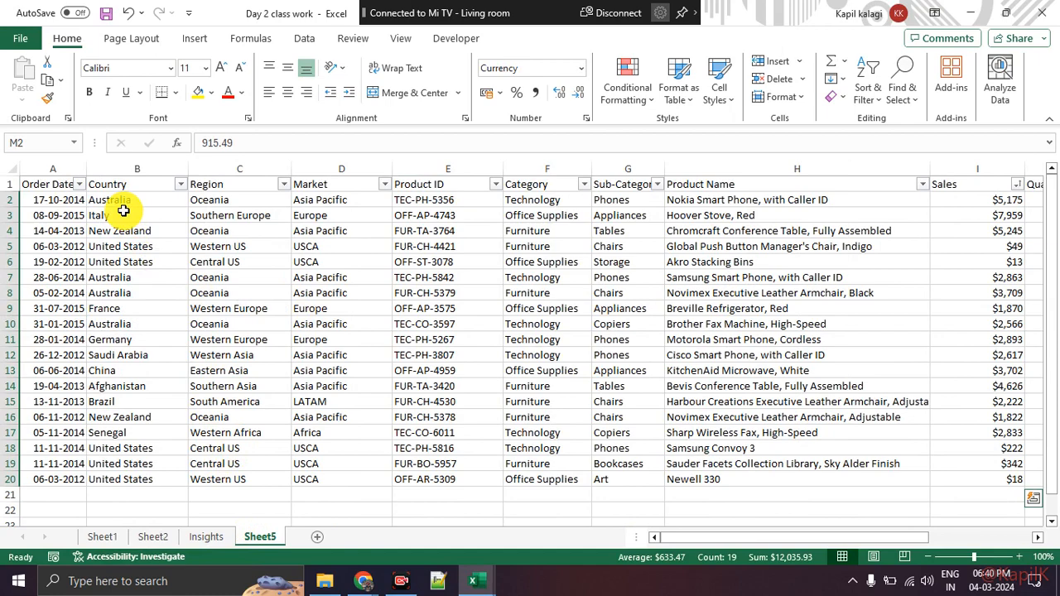
# Look over the dataset in A2:O20 and its Sales, Quantity, Discount and Profit values, leaving Sales I2:I20 selected.
pyautogui.moveTo(58, 200); pyautogui.dragTo(937, 482)
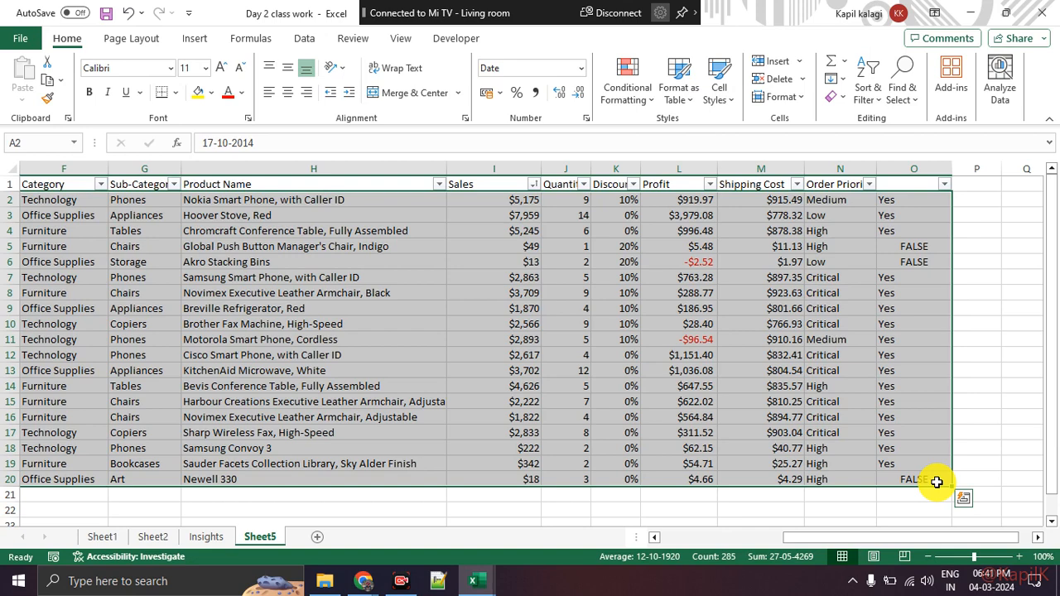
pyautogui.click(622, 446)
pyautogui.moveTo(497, 199); pyautogui.dragTo(499, 402)
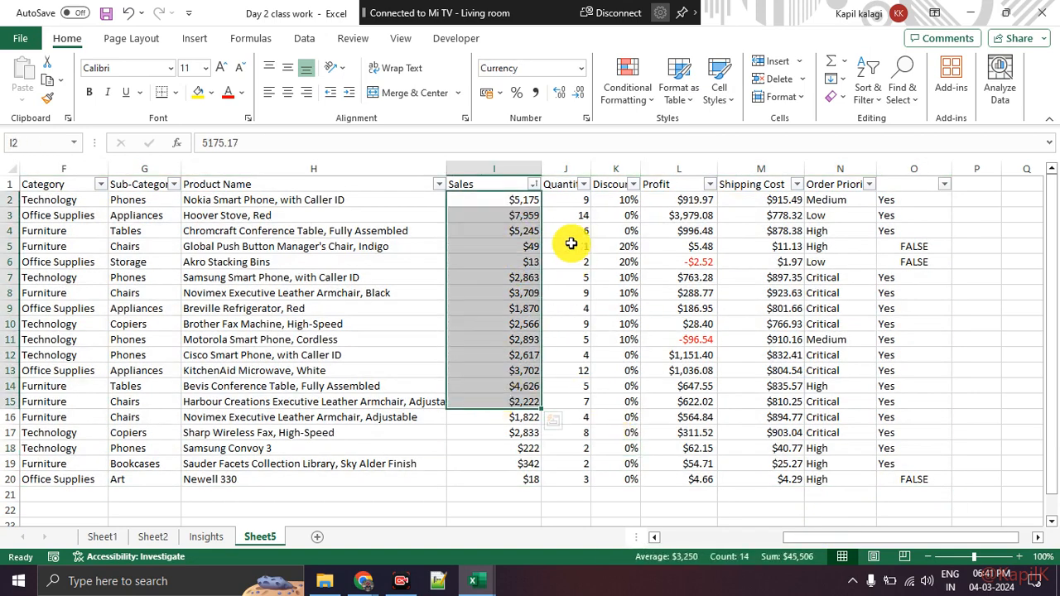
pyautogui.moveTo(569, 217); pyautogui.dragTo(570, 339)
pyautogui.moveTo(617, 261); pyautogui.dragTo(616, 321)
pyautogui.moveTo(675, 201); pyautogui.dragTo(683, 467)
pyautogui.moveTo(500, 200); pyautogui.dragTo(496, 475)
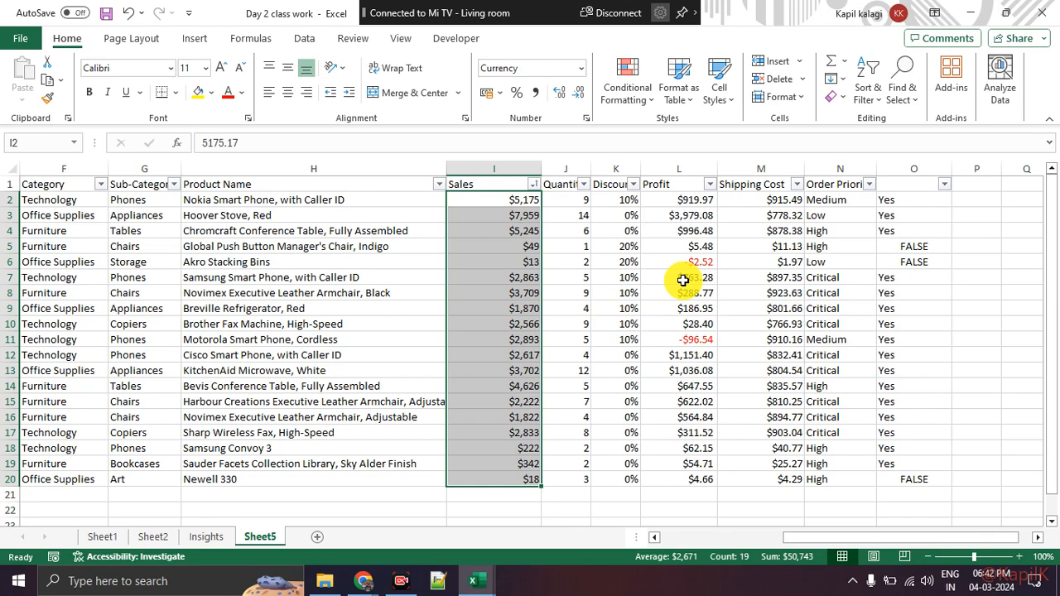
# Switch to the Google Meet call in Chrome and look through the participant list.
pyautogui.hotkey('alt', 'Tab')
pyautogui.hotkey('alt', 'Tab')
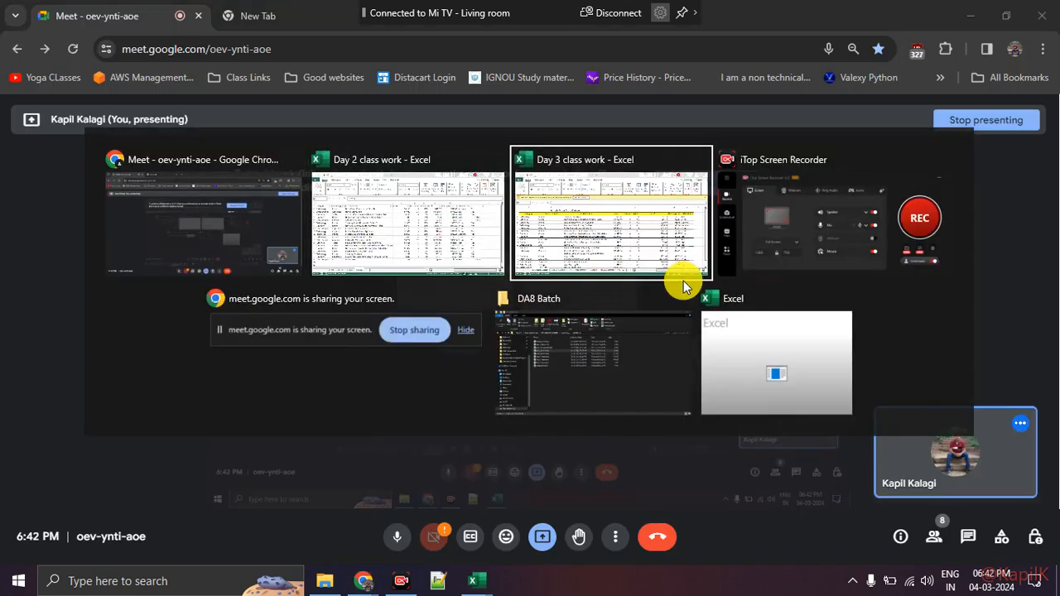
pyautogui.click(272, 216)
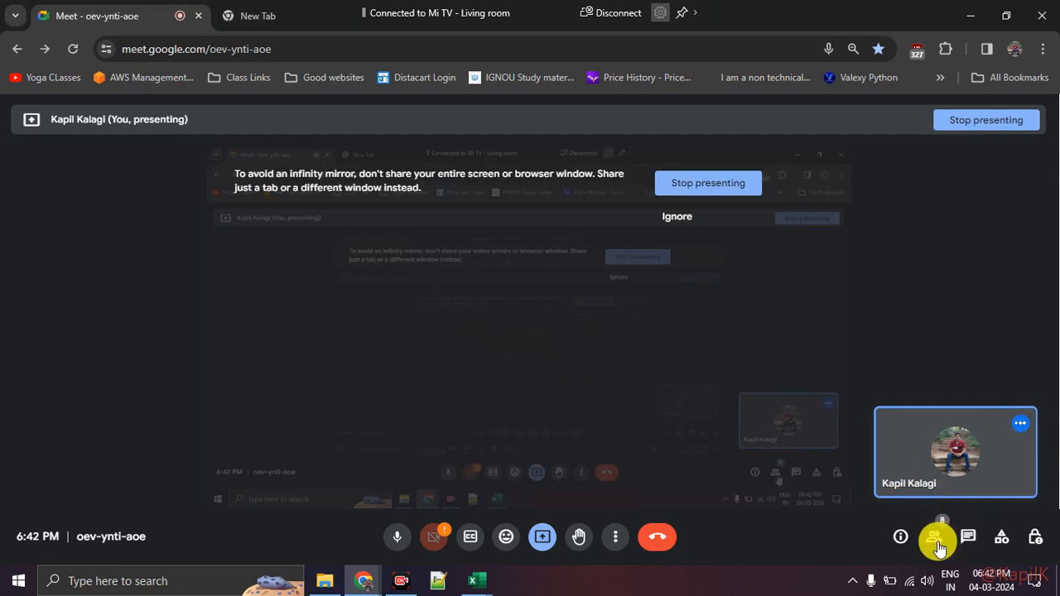
pyautogui.click(935, 537)
pyautogui.scroll(-3, 965, 412)
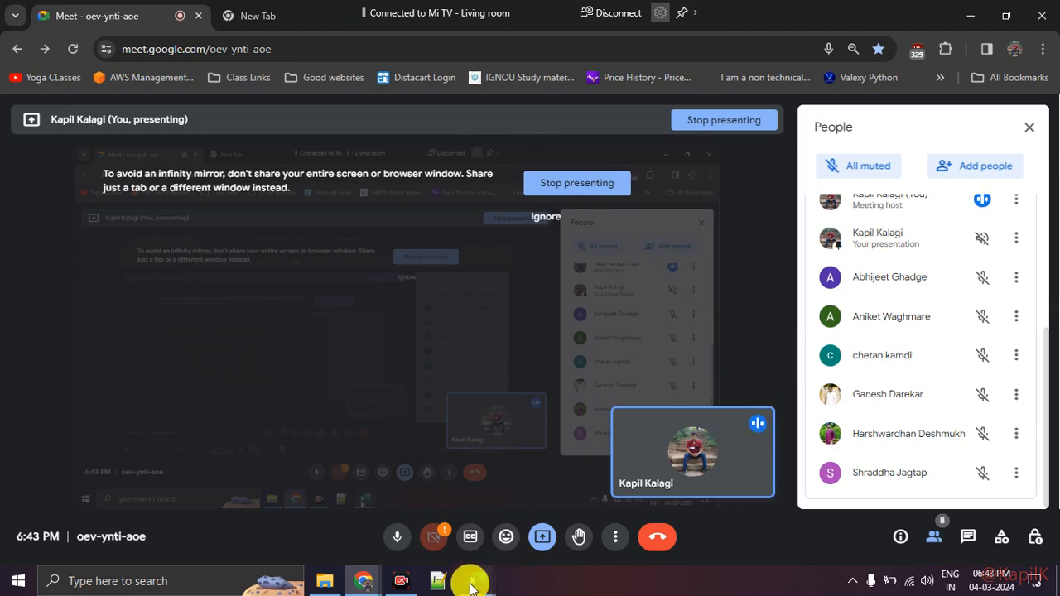
# Go back to Excel and examine the Paste Issue Dataset sheet of the Day 3 class work workbook, from Sales to Profit.
pyautogui.moveTo(483, 562)
pyautogui.click(419, 509)
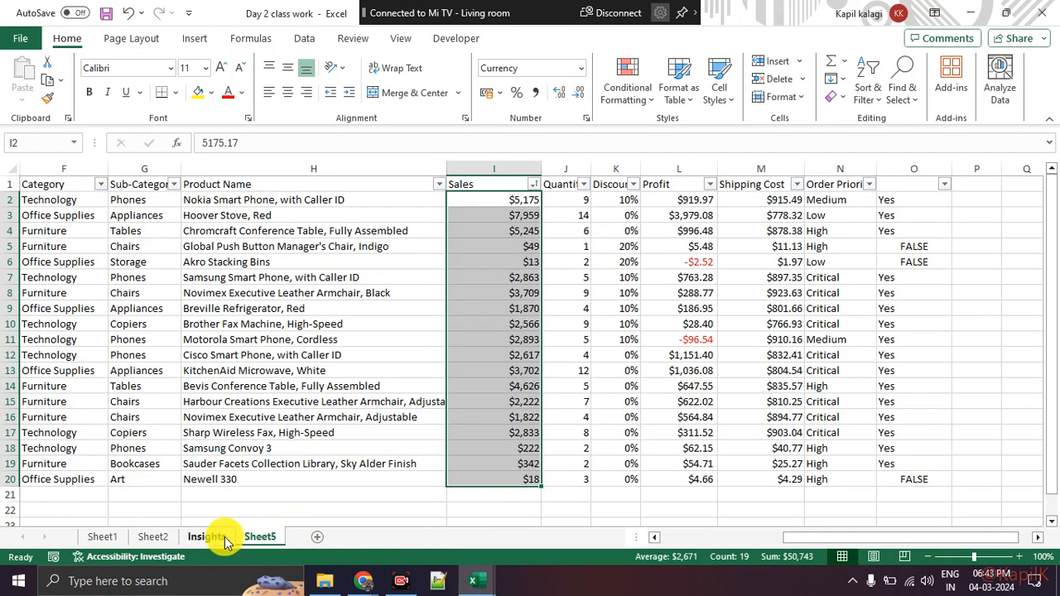
pyautogui.click(479, 583)
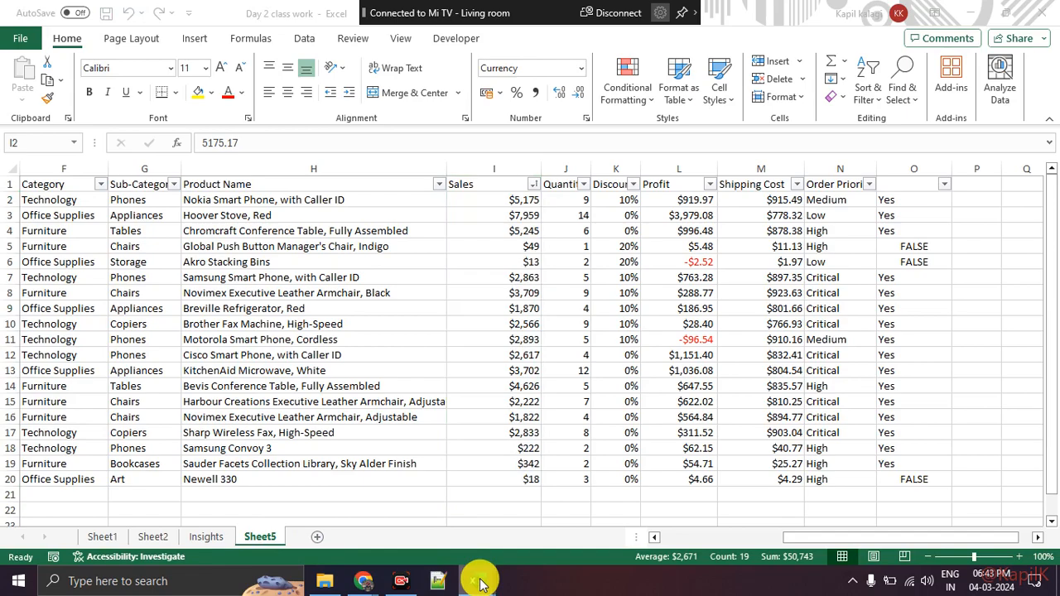
pyautogui.click(540, 555)
pyautogui.scroll(-3, 372, 348)
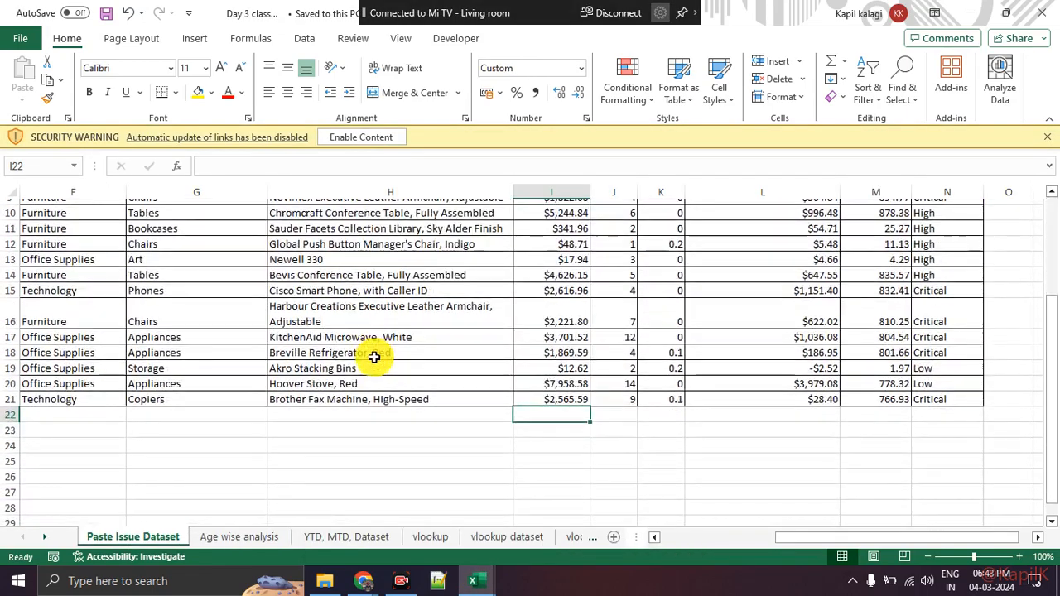
pyautogui.scroll(3, 374, 357)
pyautogui.moveTo(504, 230); pyautogui.dragTo(773, 405)
pyautogui.click(773, 404)
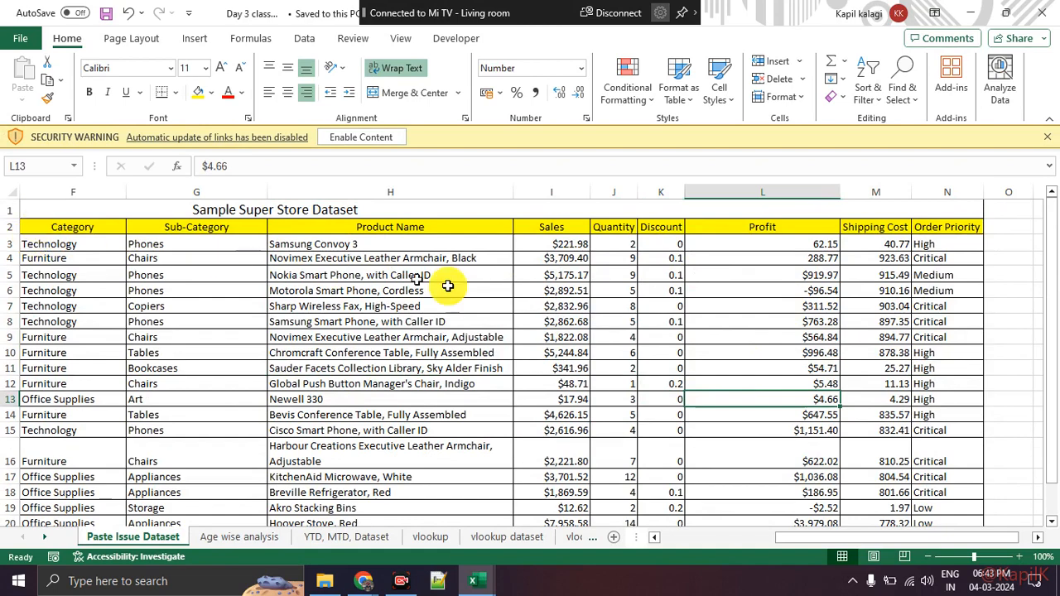
pyautogui.moveTo(556, 227); pyautogui.dragTo(466, 515)
pyautogui.click(673, 435)
pyautogui.scroll(-1, 679, 450)
pyautogui.scroll(2, 632, 437)
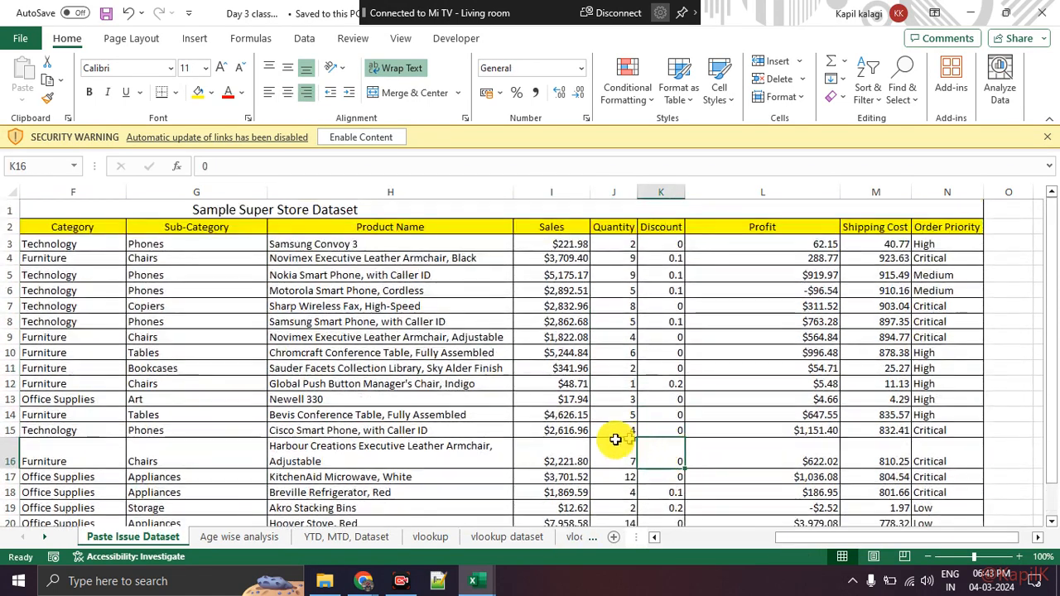
# Add a new blank worksheet to the Day 2 class work workbook.
pyautogui.moveTo(473, 581)
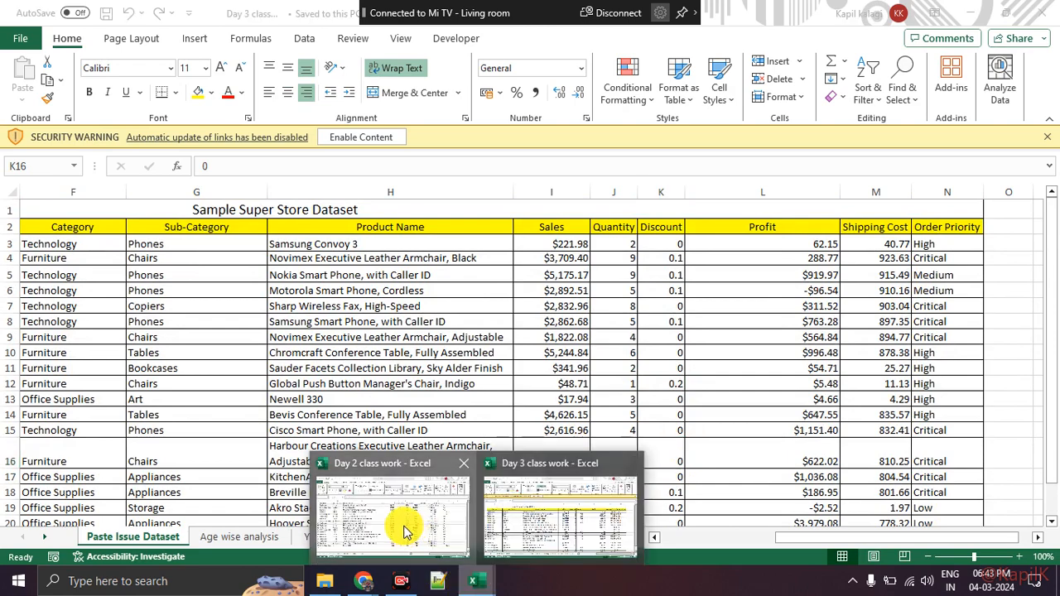
pyautogui.click(402, 530)
pyautogui.click(317, 537)
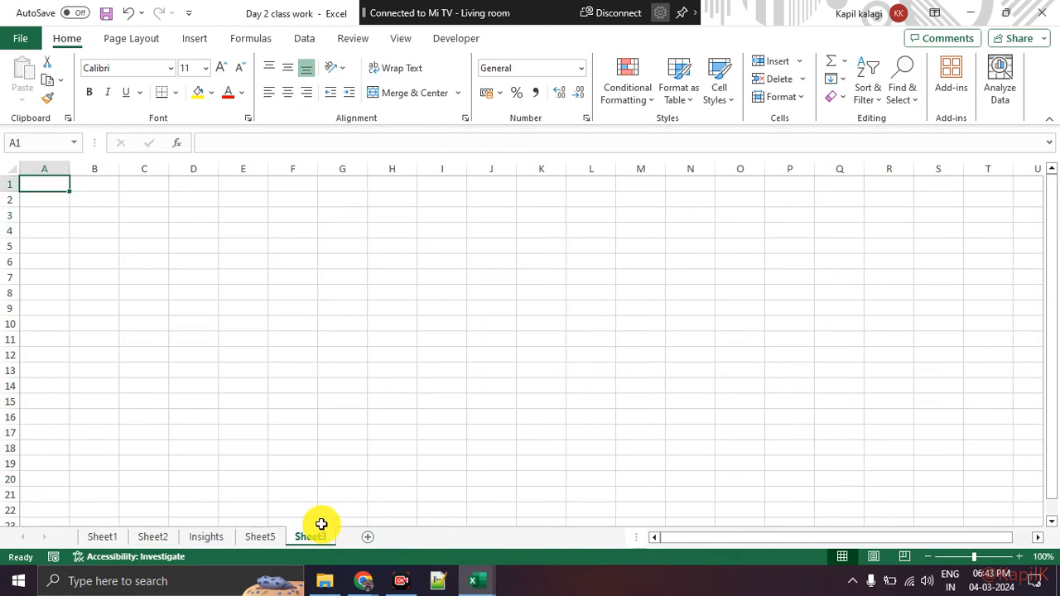
pyautogui.click(193, 402)
# Copy the Category through Sales data in F1:I20 of Sheet5 and paste it into Sheet3 starting at cell A1.
pyautogui.click(247, 534)
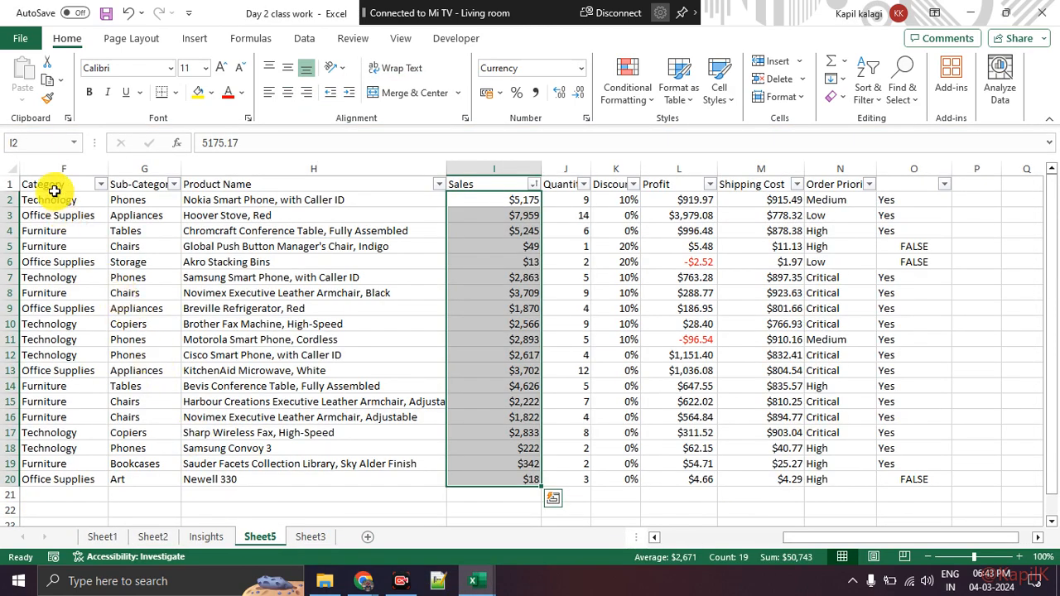
pyautogui.moveTo(848, 537); pyautogui.dragTo(800, 537)
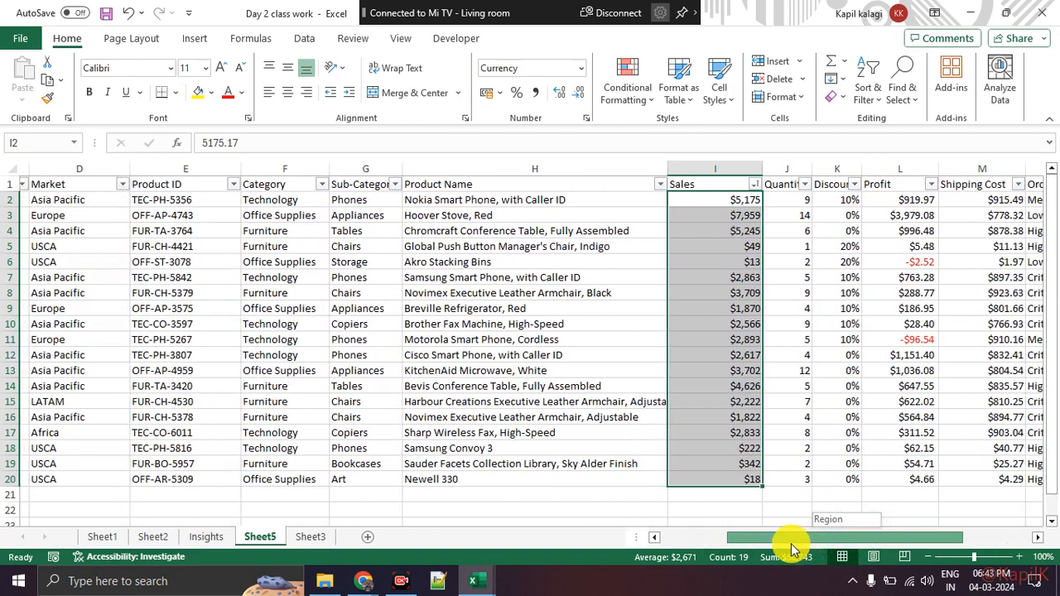
pyautogui.moveTo(282, 186); pyautogui.dragTo(725, 483)
pyautogui.hotkey('ctrl', 'c')
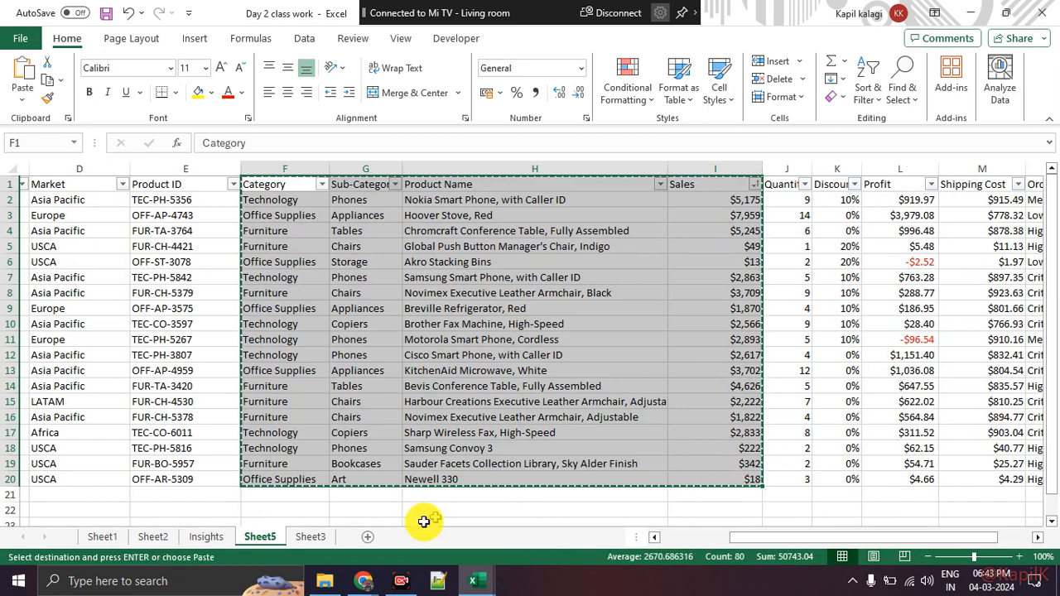
pyautogui.click(319, 538)
pyautogui.hotkey('ctrl', 'v')
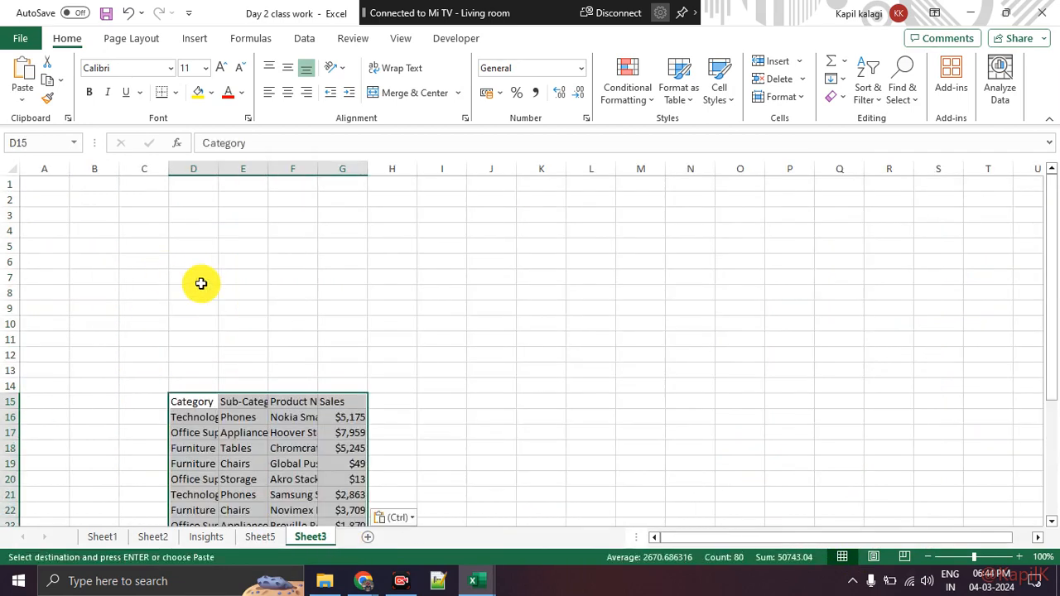
pyautogui.hotkey('ctrl', 'z')
pyautogui.click(52, 182)
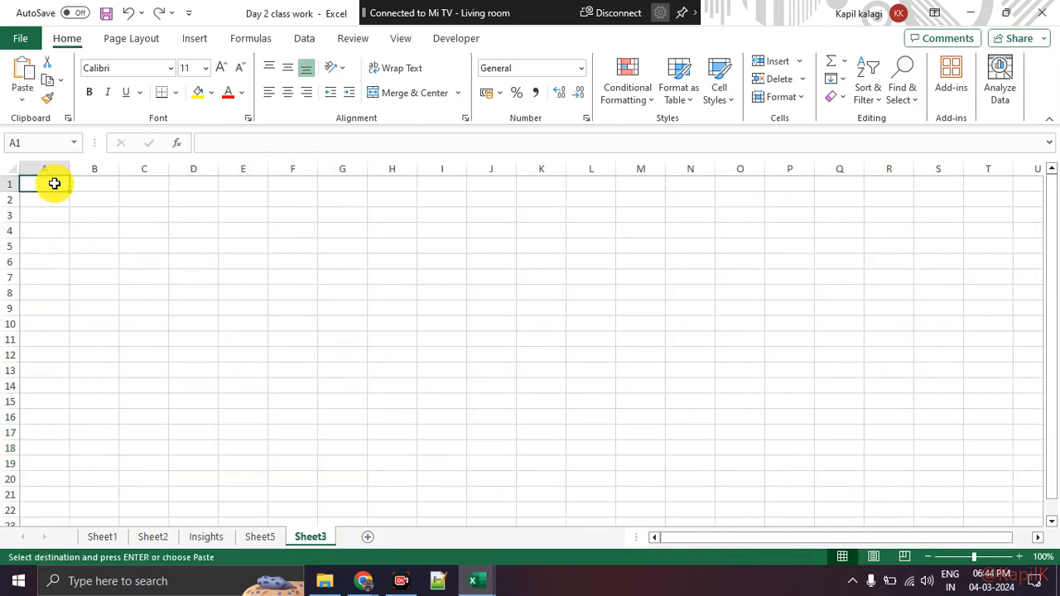
pyautogui.hotkey('ctrl', 'v')
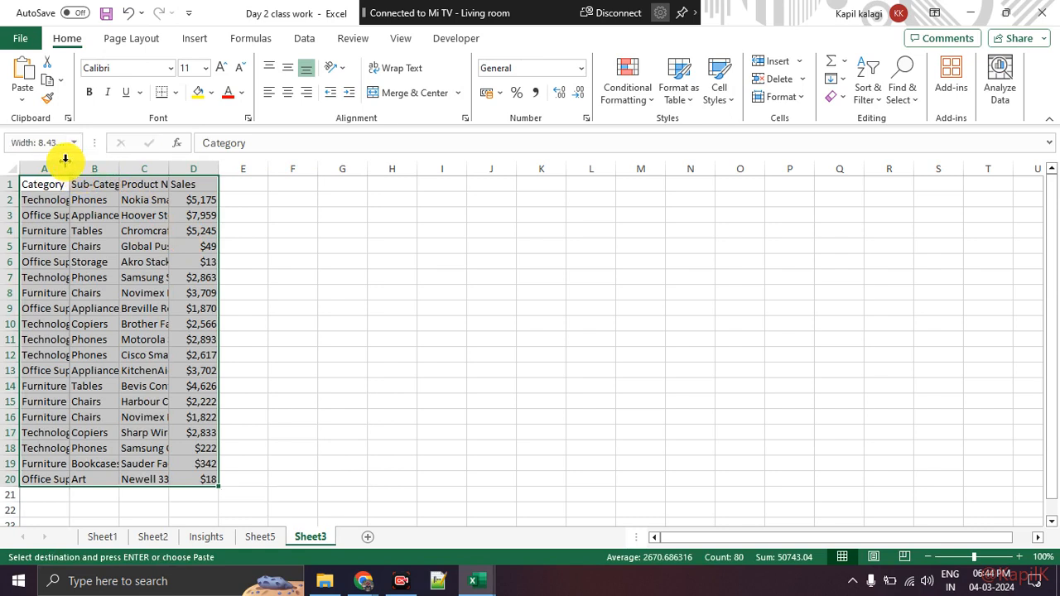
# Fit the Category column's width to its contents and widen the Sub-Category, Product Name and Sales columns on Sheet3.
pyautogui.doubleClick(70, 169)
pyautogui.click(322, 277)
pyautogui.moveTo(249, 169); pyautogui.dragTo(275, 169)
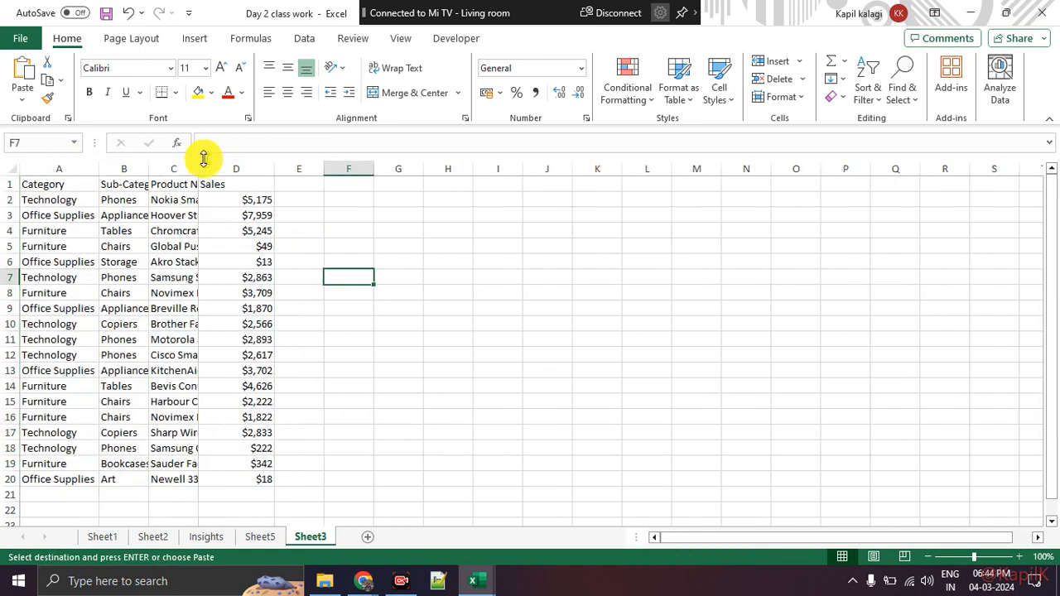
pyautogui.moveTo(199, 164); pyautogui.dragTo(233, 171)
pyautogui.moveTo(150, 169); pyautogui.dragTo(187, 169)
pyautogui.moveTo(58, 185); pyautogui.dragTo(322, 460)
pyautogui.click(75, 205)
pyautogui.click(303, 214)
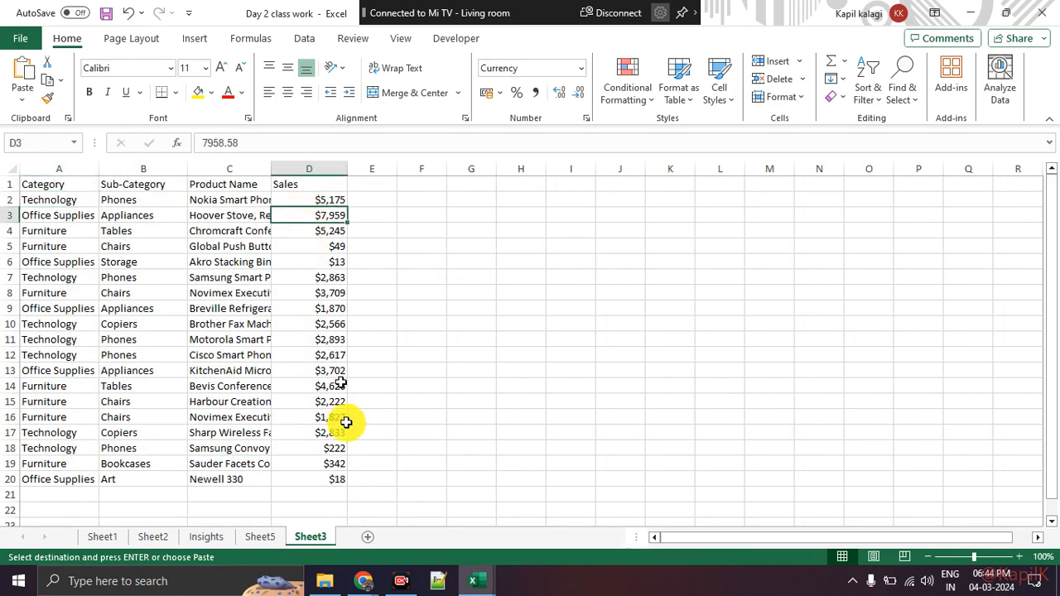
# Copy the Product ID through Shipping Cost data in E1:M20 of Sheet5 and paste it at A1 of a new worksheet.
pyautogui.click(259, 540)
pyautogui.click(315, 342)
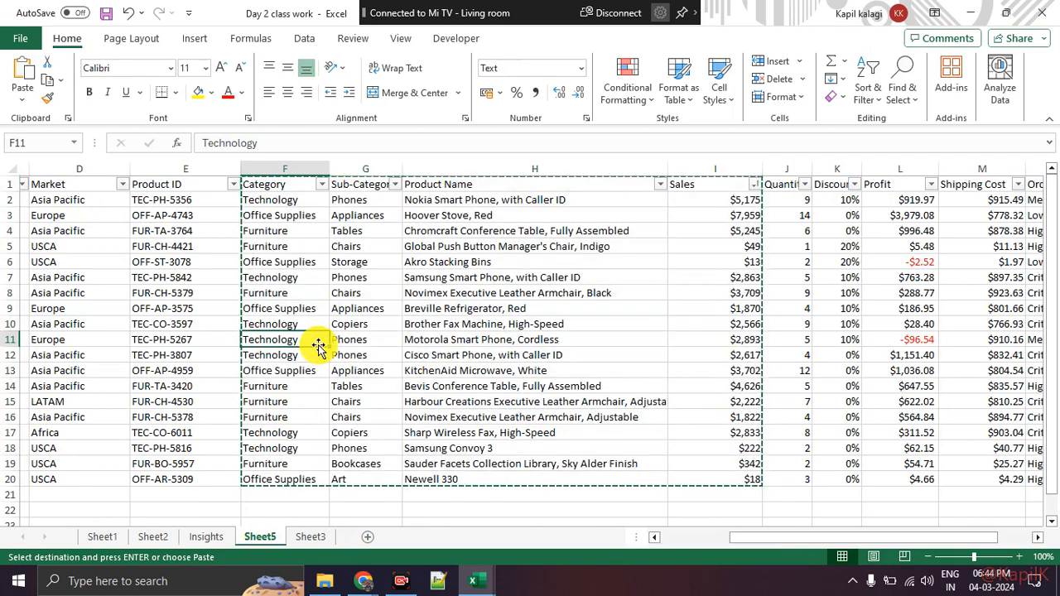
pyautogui.moveTo(803, 547); pyautogui.dragTo(734, 543)
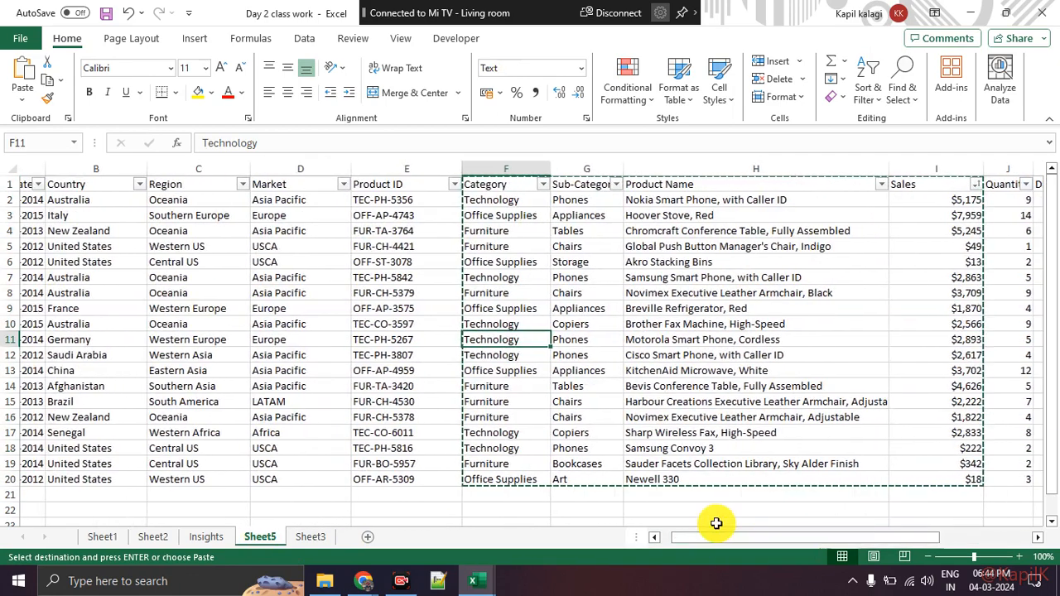
pyautogui.moveTo(378, 182); pyautogui.dragTo(734, 435)
pyautogui.hotkey('ctrl', 'c')
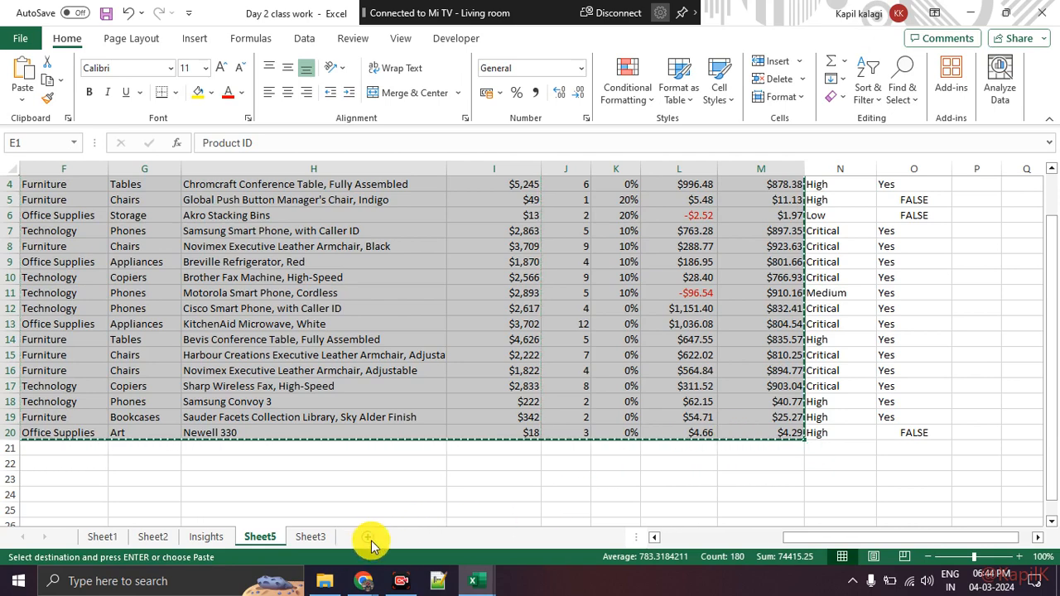
pyautogui.click(368, 537)
pyautogui.hotkey('ctrl', 'v')
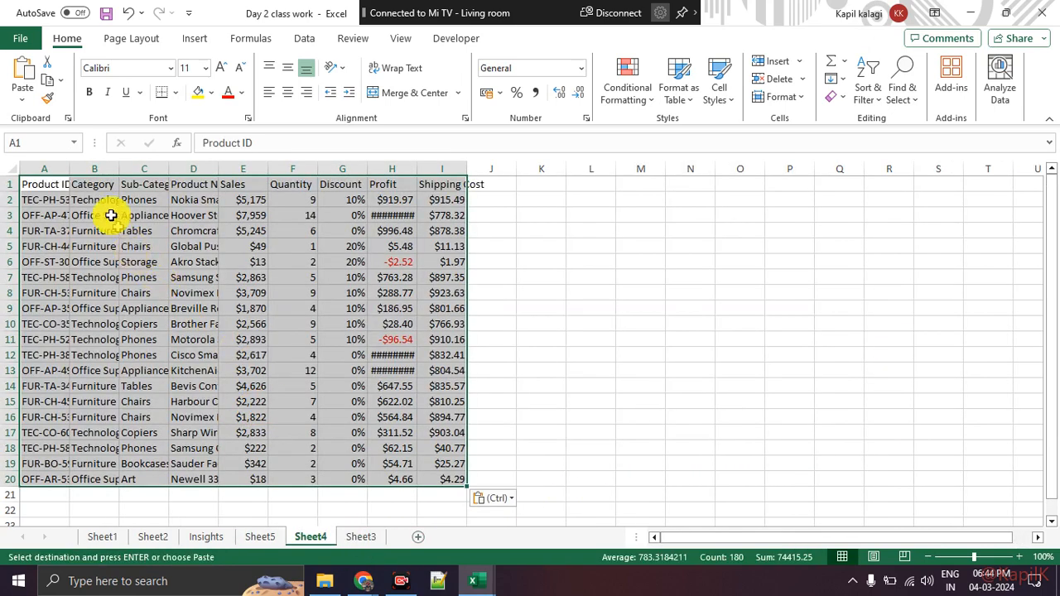
# Fit the Product ID column to its contents and widen the Profit column so its values fit on Sheet4.
pyautogui.moveTo(75, 172); pyautogui.dragTo(75, 172)
pyautogui.doubleClick(74, 172)
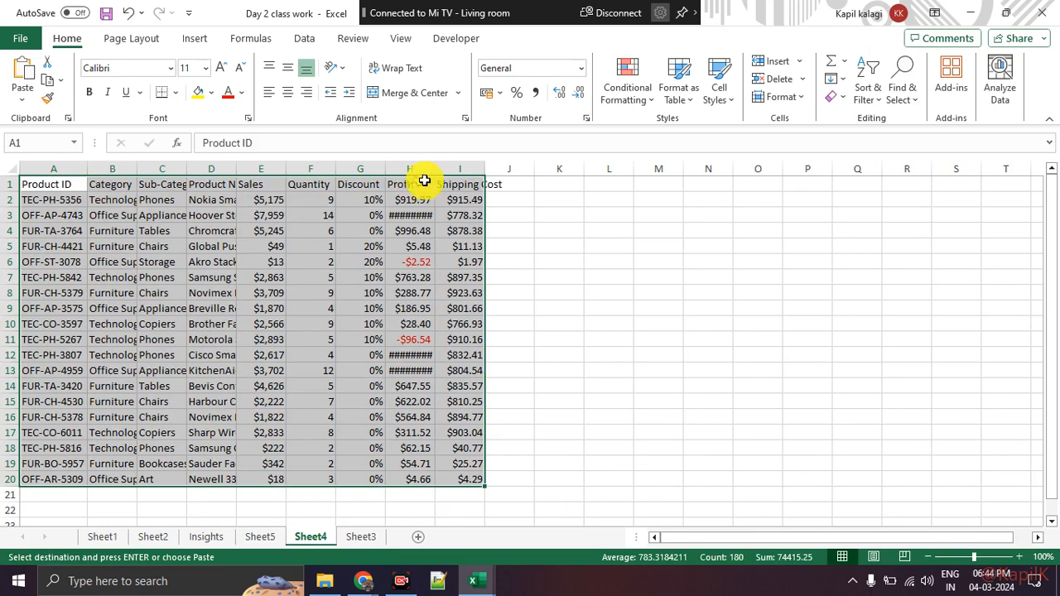
pyautogui.moveTo(436, 173); pyautogui.dragTo(450, 174)
pyautogui.click(670, 305)
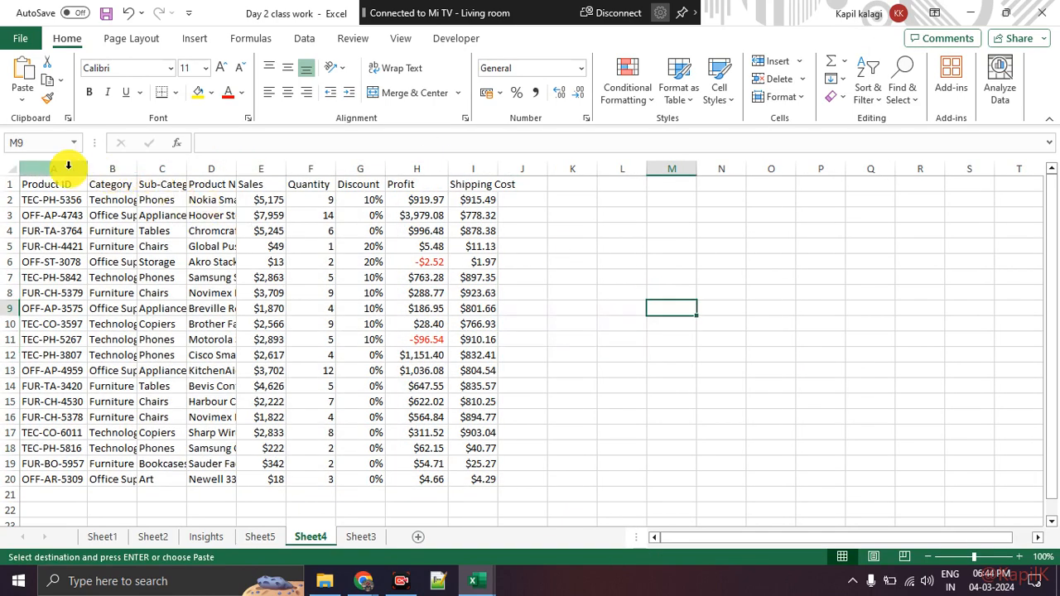
# Auto-fit the widths of columns A to I in Sheet4 to their contents.
pyautogui.moveTo(68, 169); pyautogui.dragTo(455, 184)
pyautogui.doubleClick(448, 169)
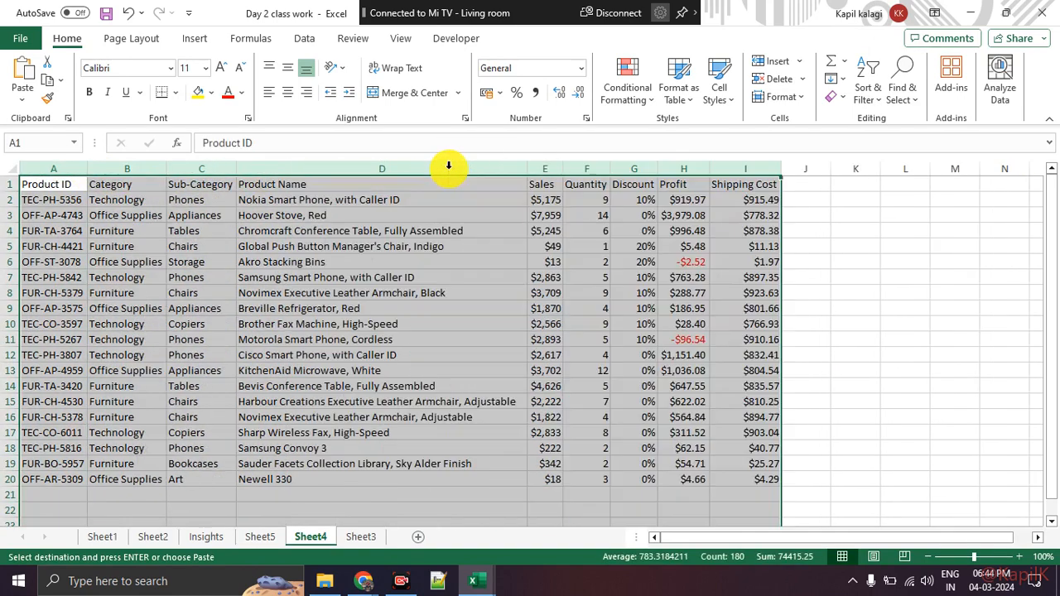
pyautogui.click(784, 276)
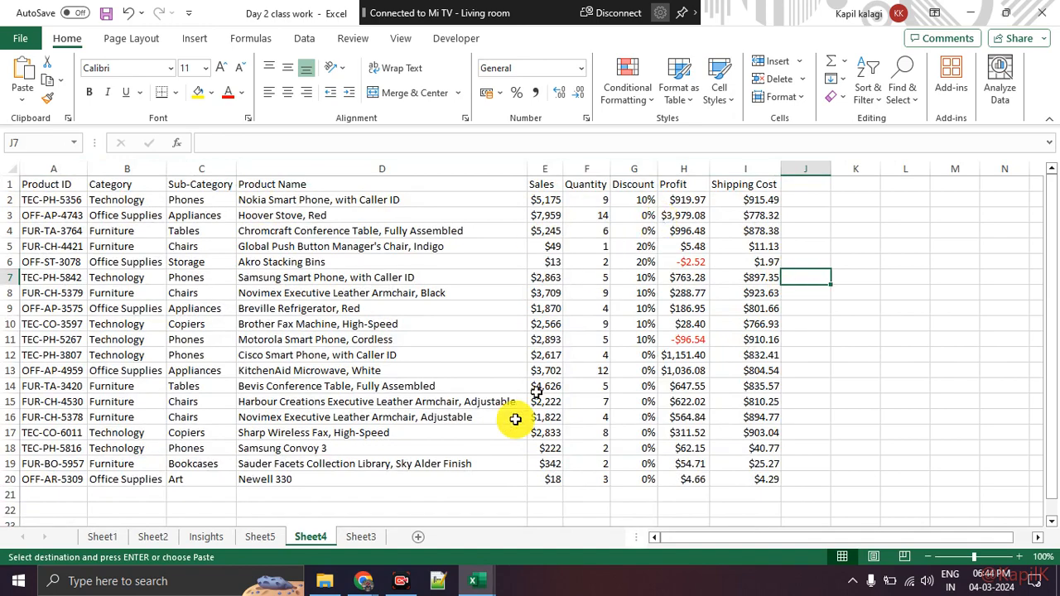
# Auto-fit the widths of columns A to D in Sheet3 to their contents.
pyautogui.click(362, 537)
pyautogui.moveTo(45, 171); pyautogui.dragTo(273, 170)
pyautogui.doubleClick(271, 169)
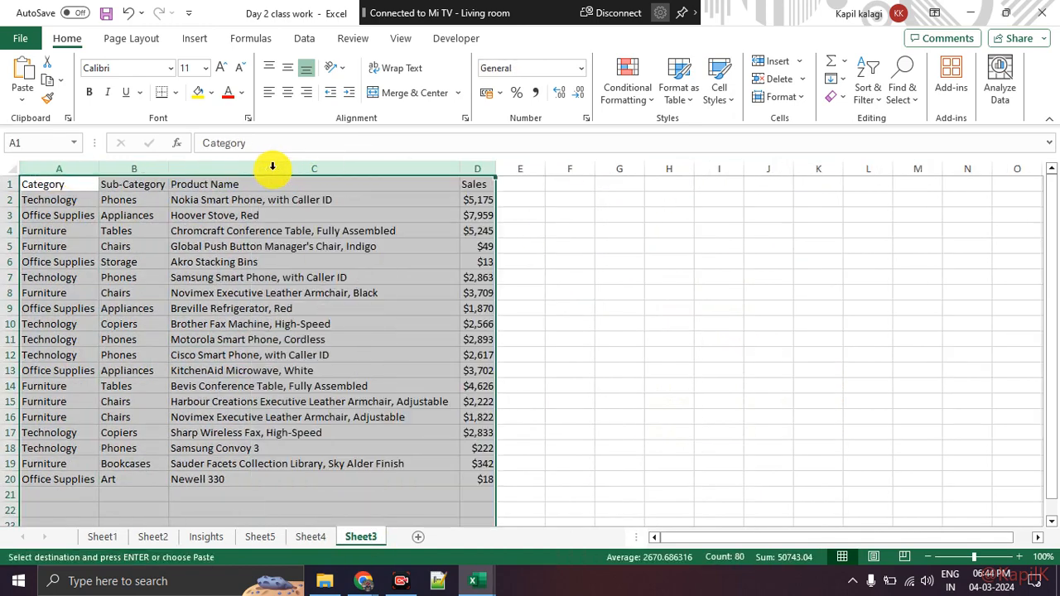
pyautogui.click(627, 311)
# Widen the Sales column and the Sub-Category column slightly in Sheet3.
pyautogui.moveTo(501, 161); pyautogui.dragTo(522, 166)
pyautogui.click(547, 262)
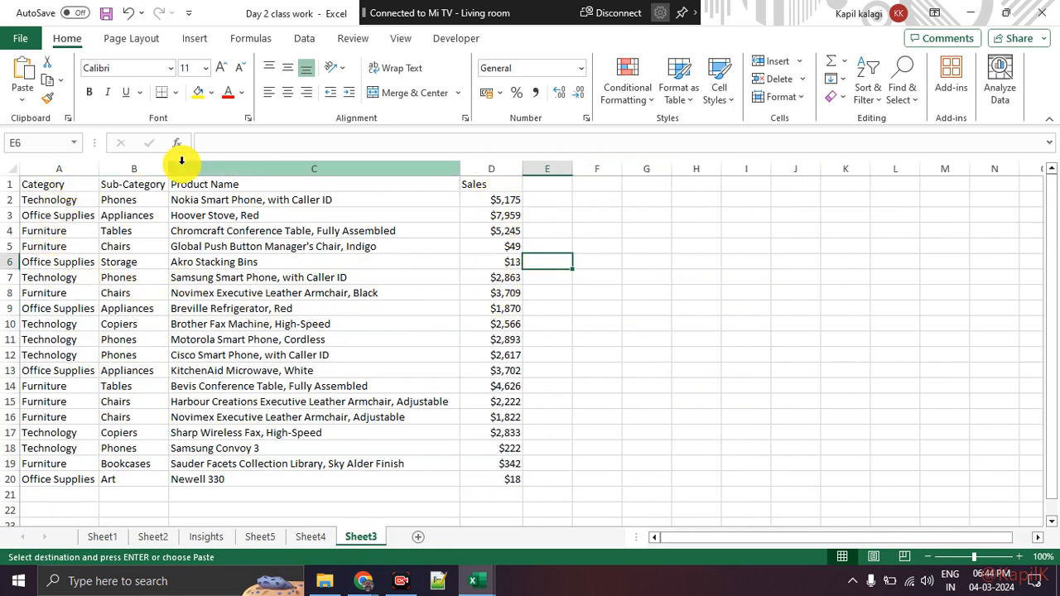
pyautogui.moveTo(169, 169); pyautogui.dragTo(198, 170)
pyautogui.click(251, 304)
# Compare the columns of the short table in Sheet3 with the full product table in Sheet4.
pyautogui.moveTo(73, 187); pyautogui.dragTo(531, 495)
pyautogui.click(311, 537)
pyautogui.click(361, 537)
pyautogui.click(367, 433)
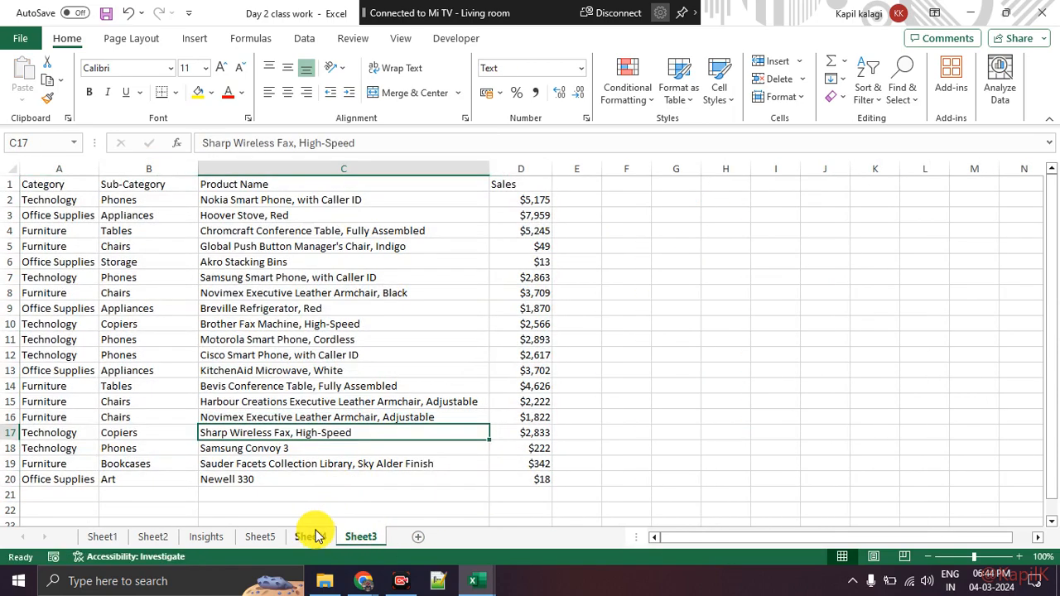
pyautogui.click(310, 537)
pyautogui.click(272, 412)
pyautogui.moveTo(73, 187); pyautogui.dragTo(744, 284)
pyautogui.click(403, 384)
pyautogui.click(362, 537)
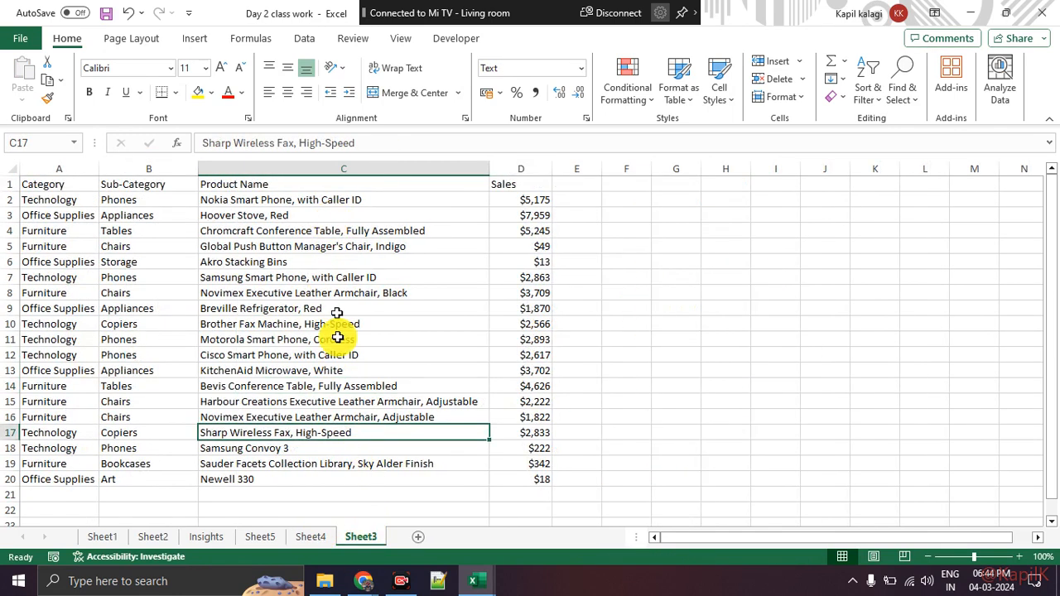
pyautogui.click(311, 537)
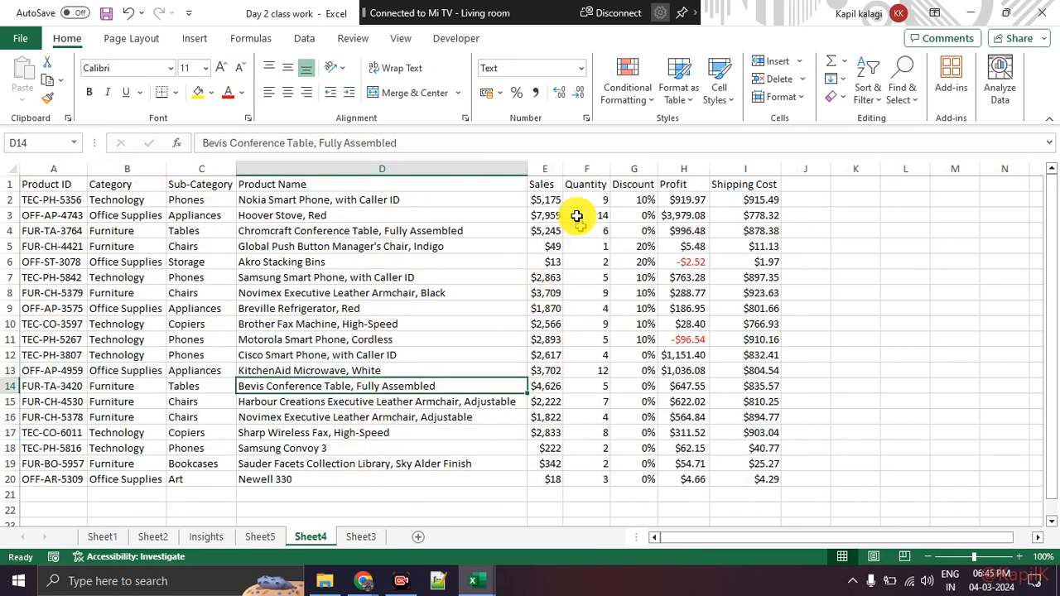
pyautogui.click(550, 188)
pyautogui.moveTo(551, 224); pyautogui.dragTo(547, 477)
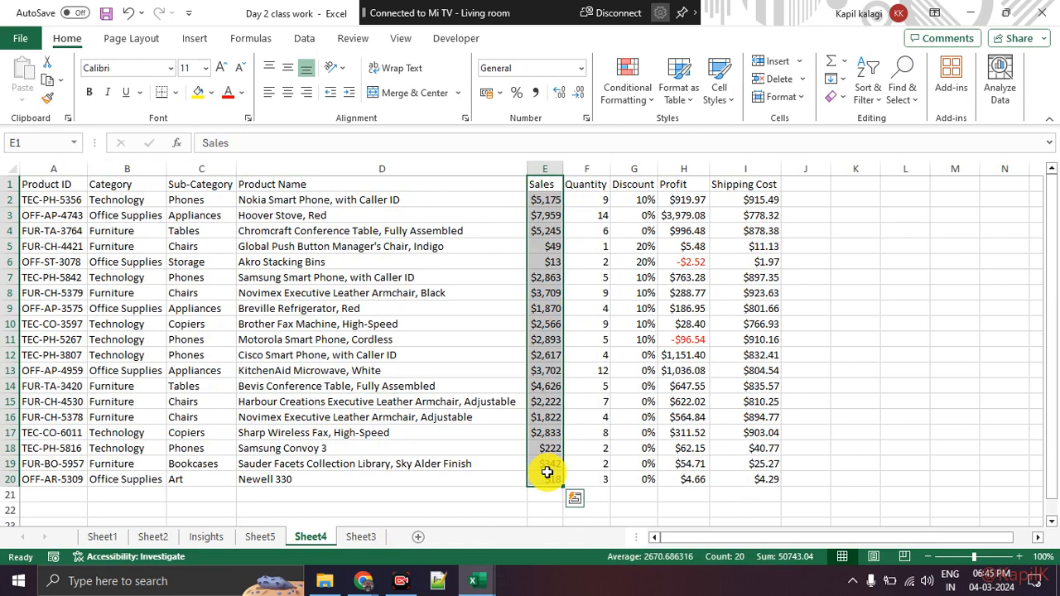
pyautogui.hotkey('ctrl', 'c')
pyautogui.hotkey('ctrl', 'pagedown')
# Copy the Profit column with its header (H1:H20) from Sheet4 and paste it into Sheet3 starting at E1.
pyautogui.click(568, 185)
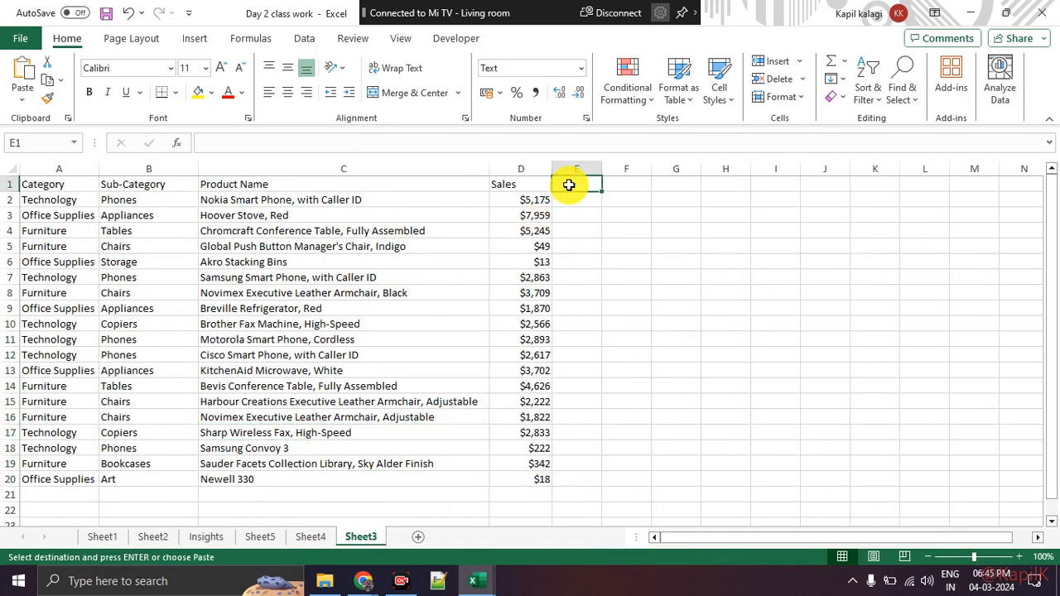
pyautogui.press('Escape')
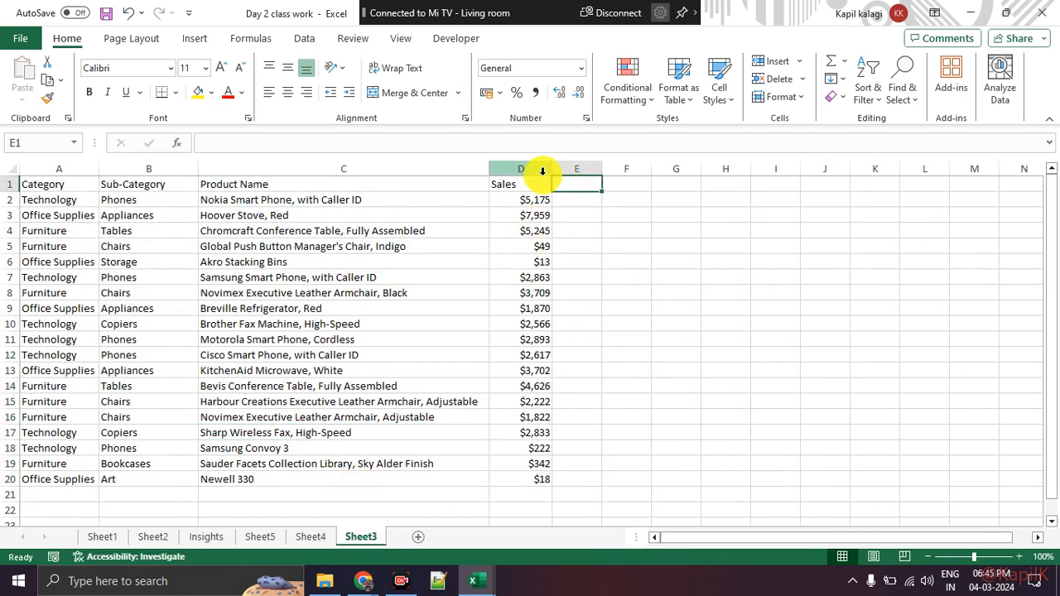
pyautogui.click(312, 538)
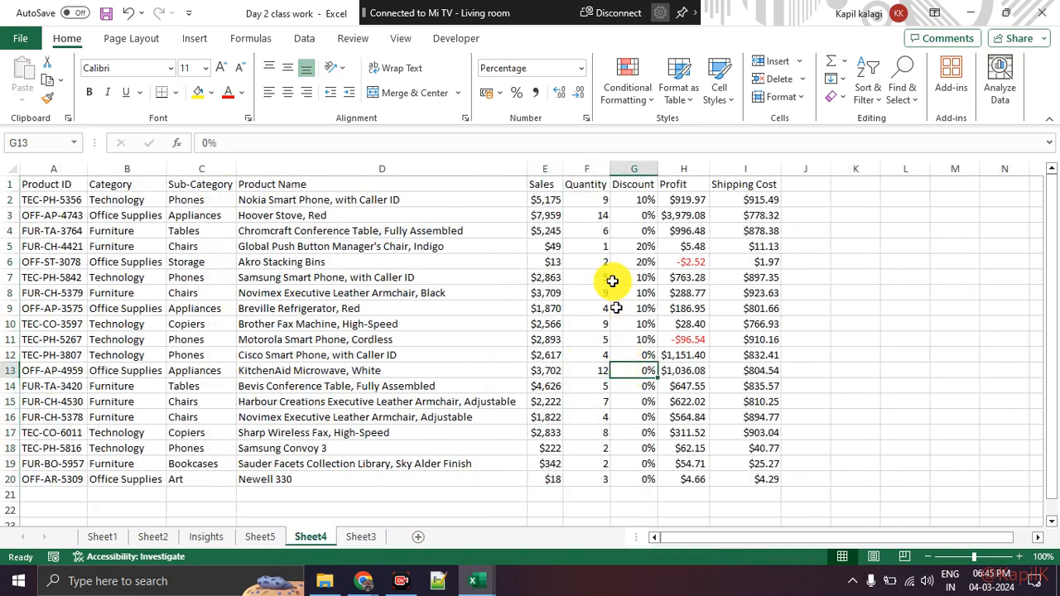
pyautogui.moveTo(672, 184); pyautogui.dragTo(685, 481)
pyautogui.hotkey('ctrl', 'c')
pyautogui.click(360, 537)
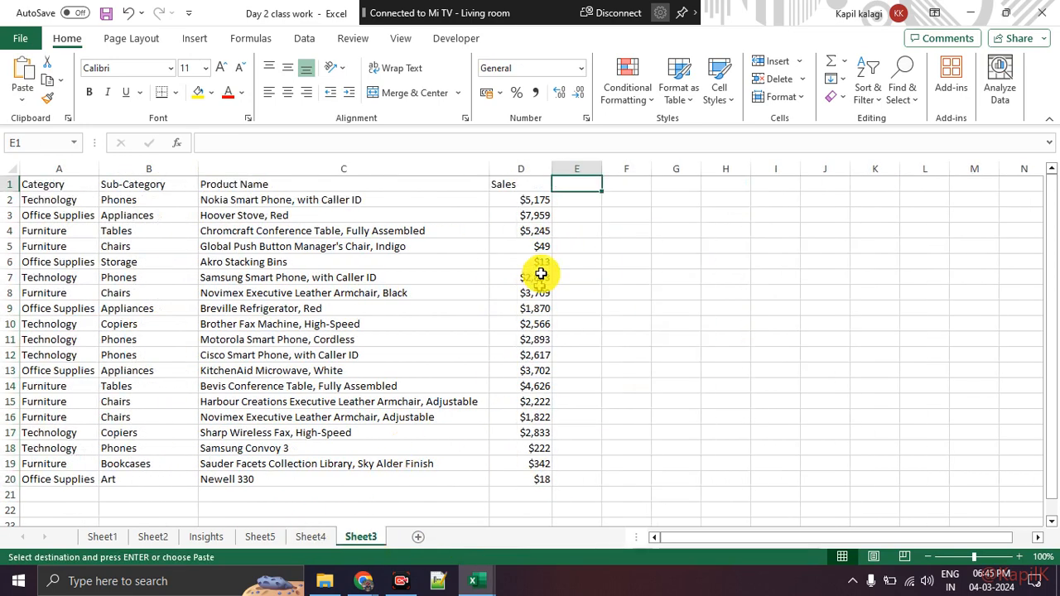
pyautogui.hotkey('ctrl', 'v')
pyautogui.click(681, 293)
# Widen the Profit column and the Category column slightly in Sheet3.
pyautogui.moveTo(603, 170); pyautogui.dragTo(629, 171)
pyautogui.click(716, 263)
pyautogui.click(587, 214)
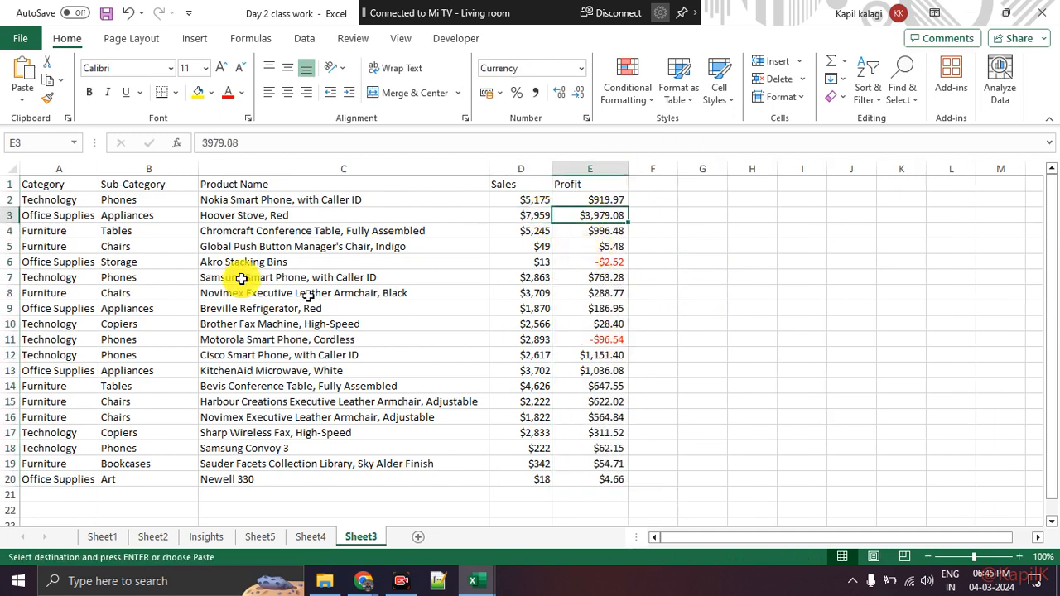
pyautogui.moveTo(97, 163); pyautogui.dragTo(109, 164)
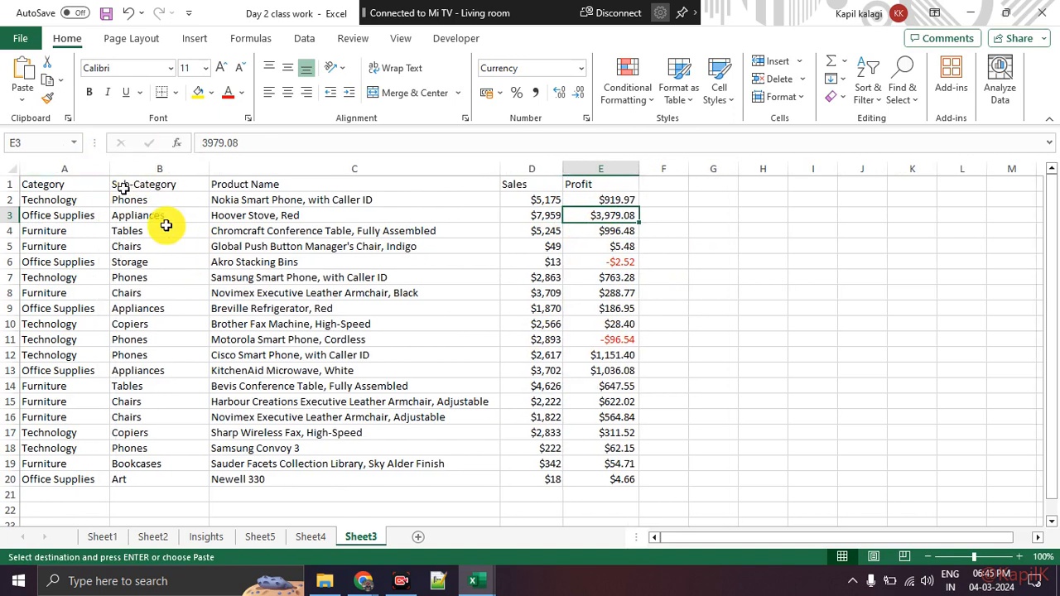
pyautogui.click(372, 307)
# Move the category, sub-category and product name cells A6:C6 to row 21 of Sheet3, leaving their Sales and Profit values in place.
pyautogui.moveTo(31, 262); pyautogui.dragTo(606, 270)
pyautogui.click(609, 325)
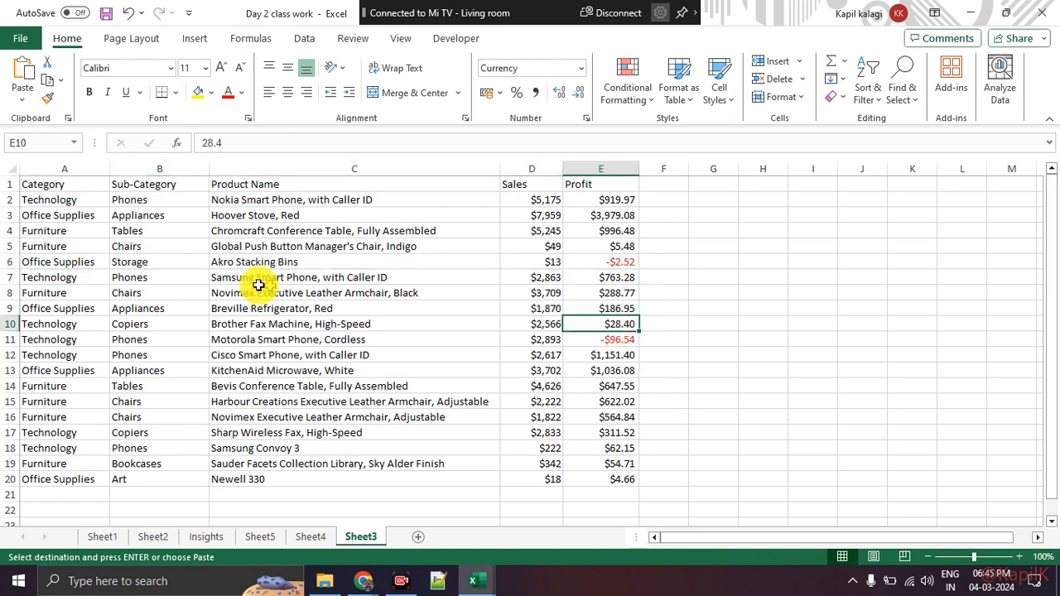
pyautogui.moveTo(99, 264); pyautogui.dragTo(362, 261)
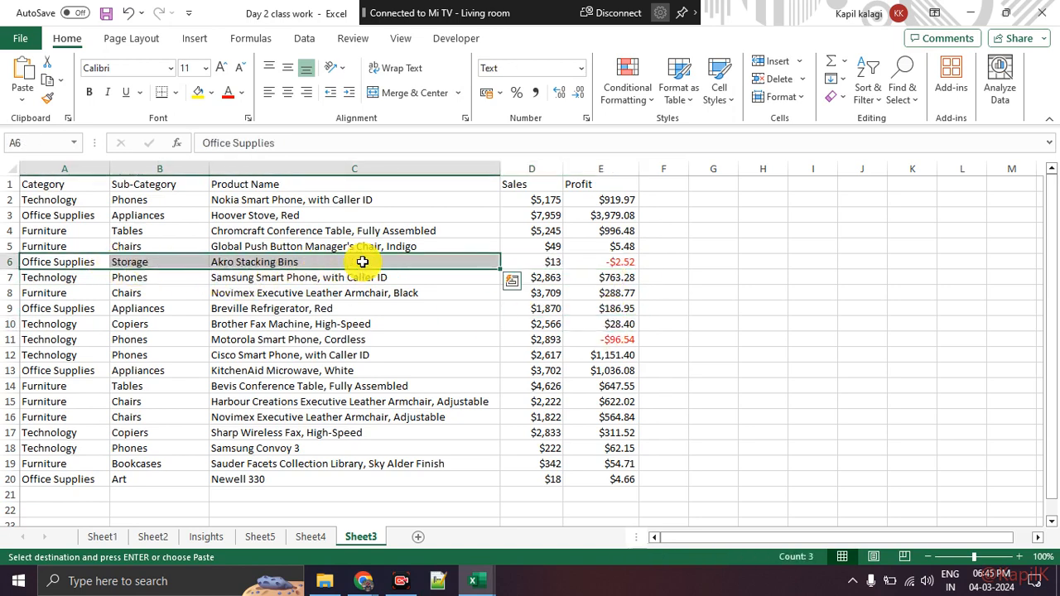
pyautogui.hotkey('ctrl', 'c')
pyautogui.click(86, 493)
pyautogui.press('Return')
pyautogui.click(247, 403)
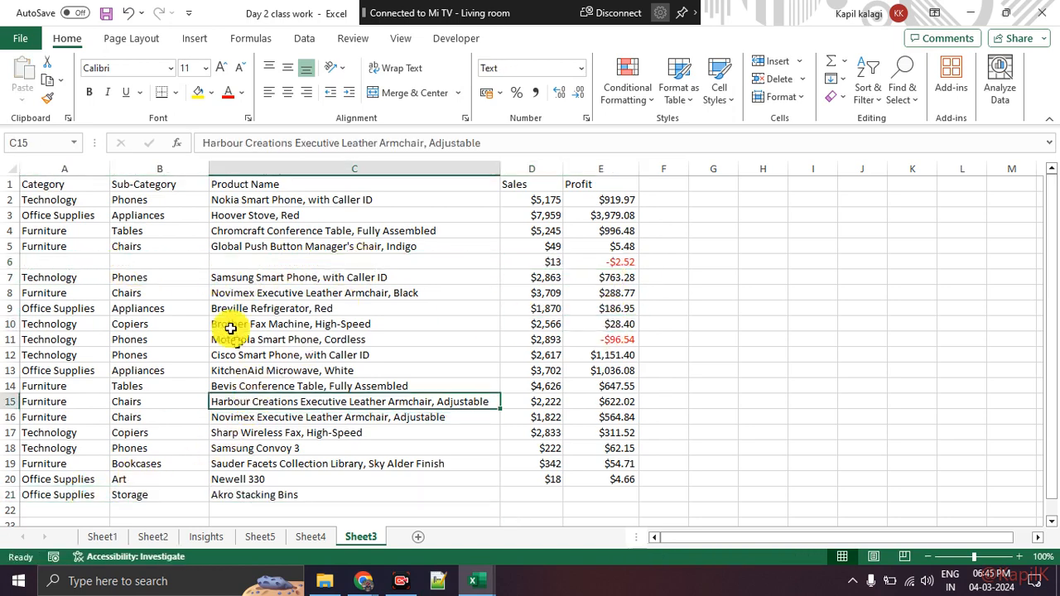
pyautogui.moveTo(53, 261); pyautogui.dragTo(442, 260)
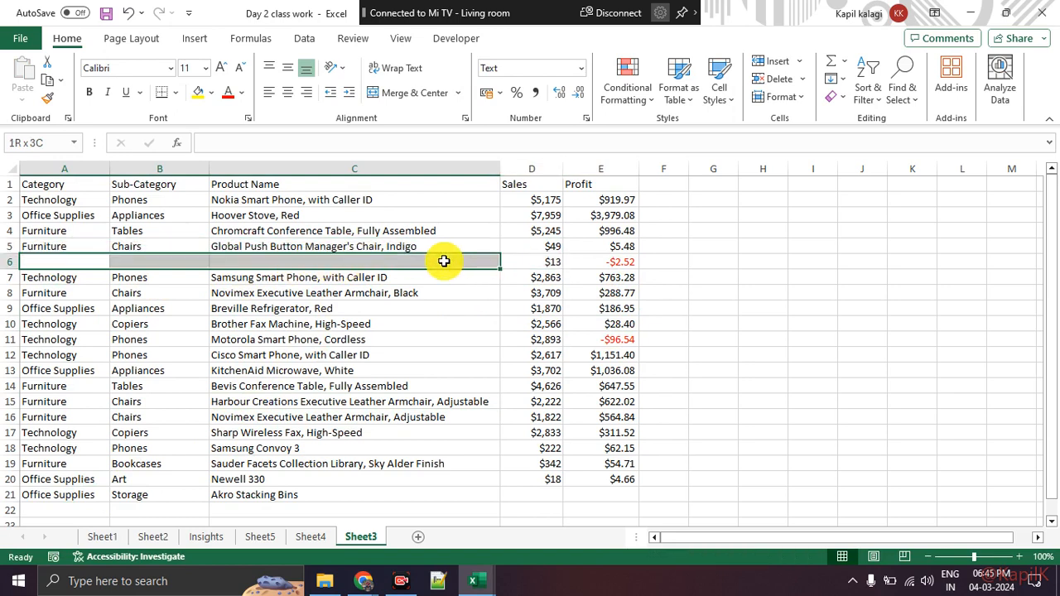
pyautogui.click(421, 323)
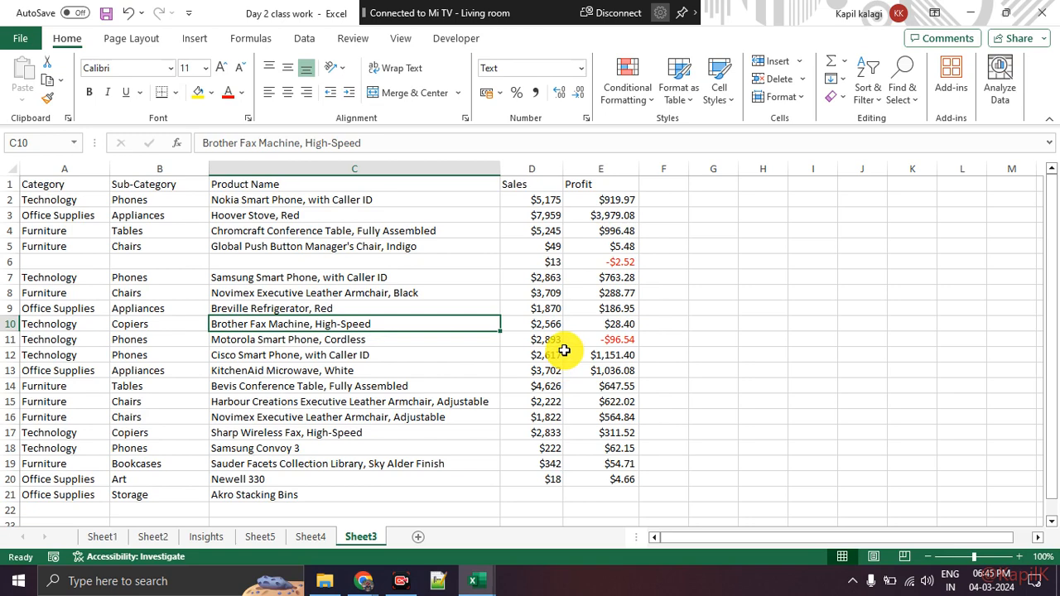
# Examine the categories and the Nokia phone's sales and profit in Sheet4, and compare them with the matching row in Sheet3.
pyautogui.click(309, 538)
pyautogui.moveTo(140, 257); pyautogui.dragTo(129, 439)
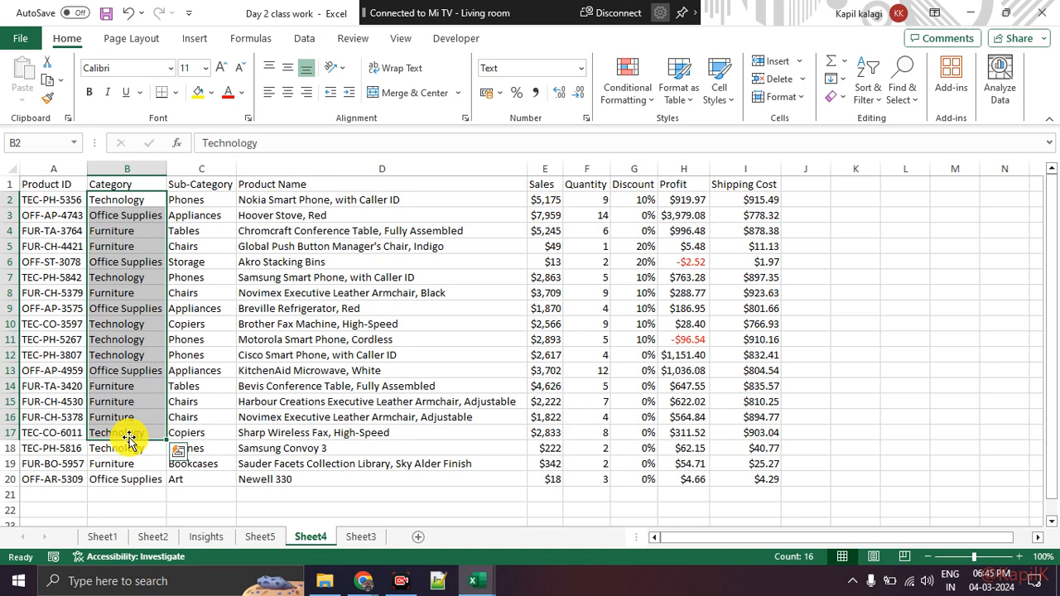
pyautogui.click(300, 216)
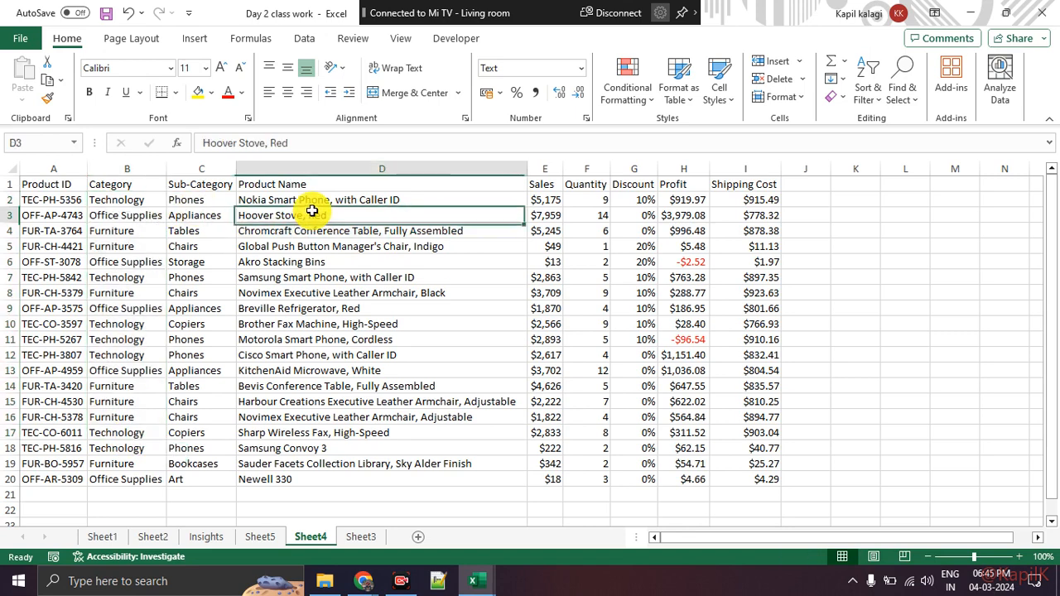
pyautogui.click(335, 201)
pyautogui.click(550, 199)
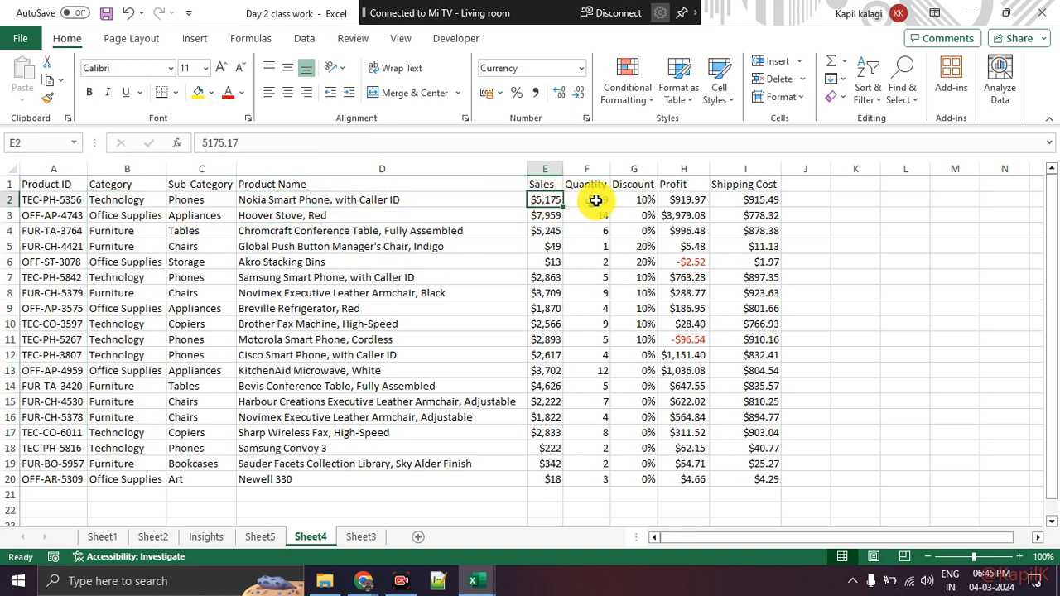
pyautogui.click(666, 201)
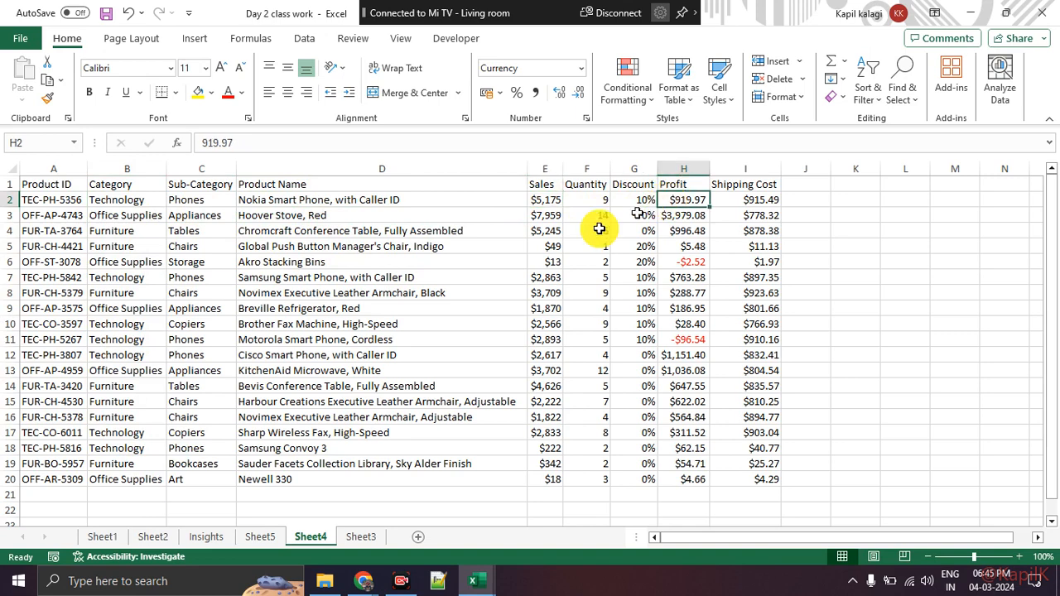
pyautogui.click(360, 537)
pyautogui.click(352, 246)
pyautogui.moveTo(534, 201); pyautogui.dragTo(595, 205)
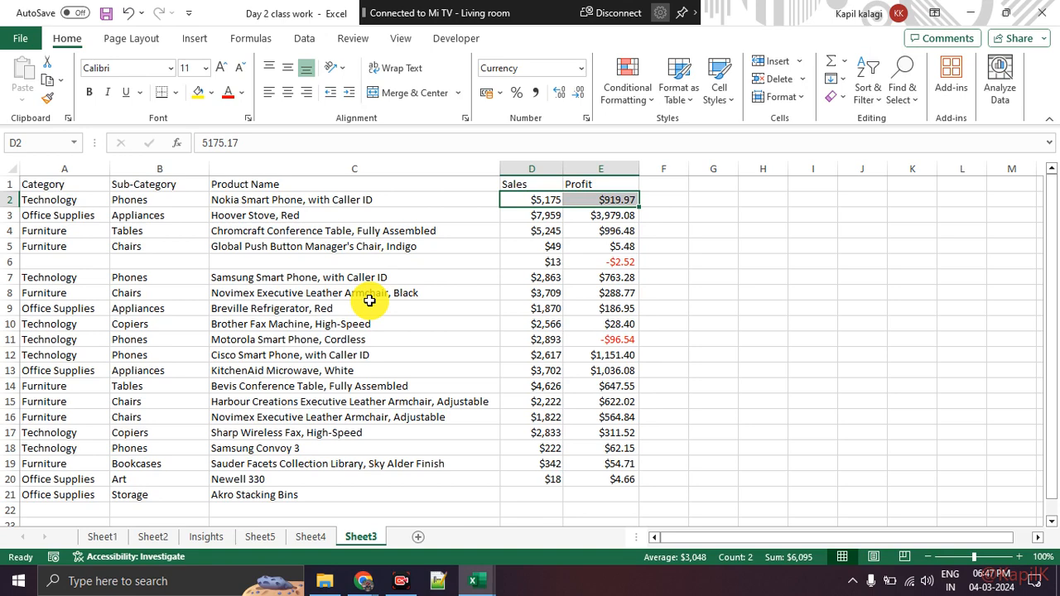
pyautogui.click(797, 355)
# Switch to the Day 3 class workbook and look through the Age wise analysis and YTD, MTD, Dataset sheets.
pyautogui.hotkey('alt', 'Tab')
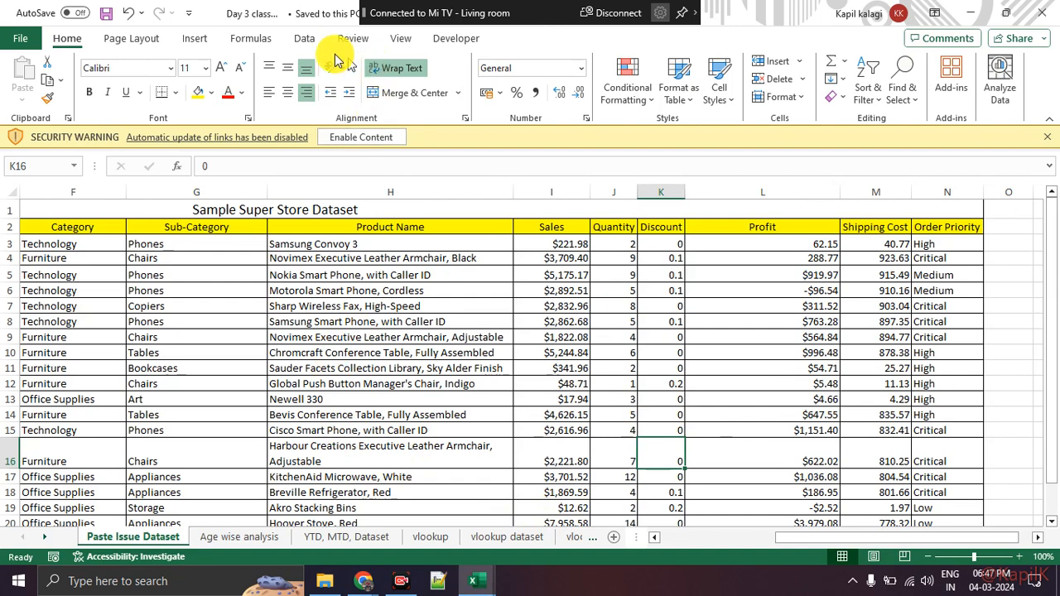
pyautogui.click(267, 539)
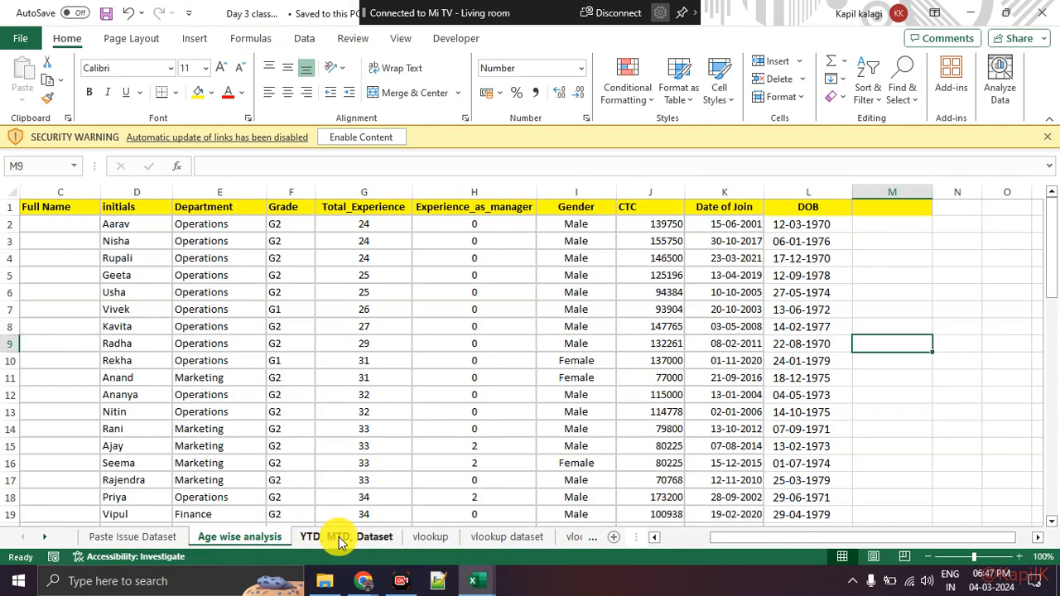
pyautogui.click(338, 539)
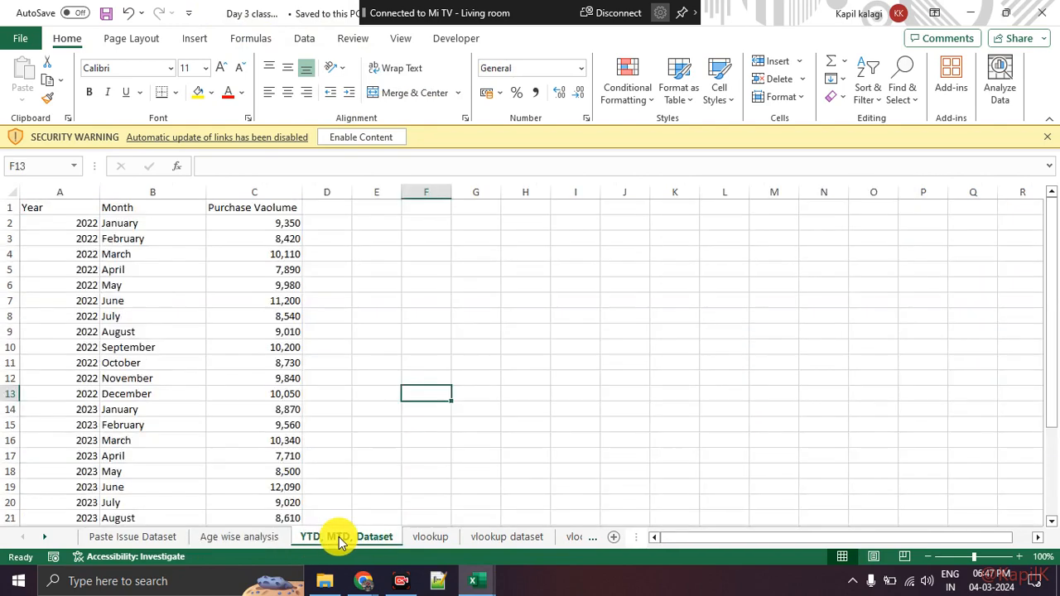
pyautogui.click(284, 541)
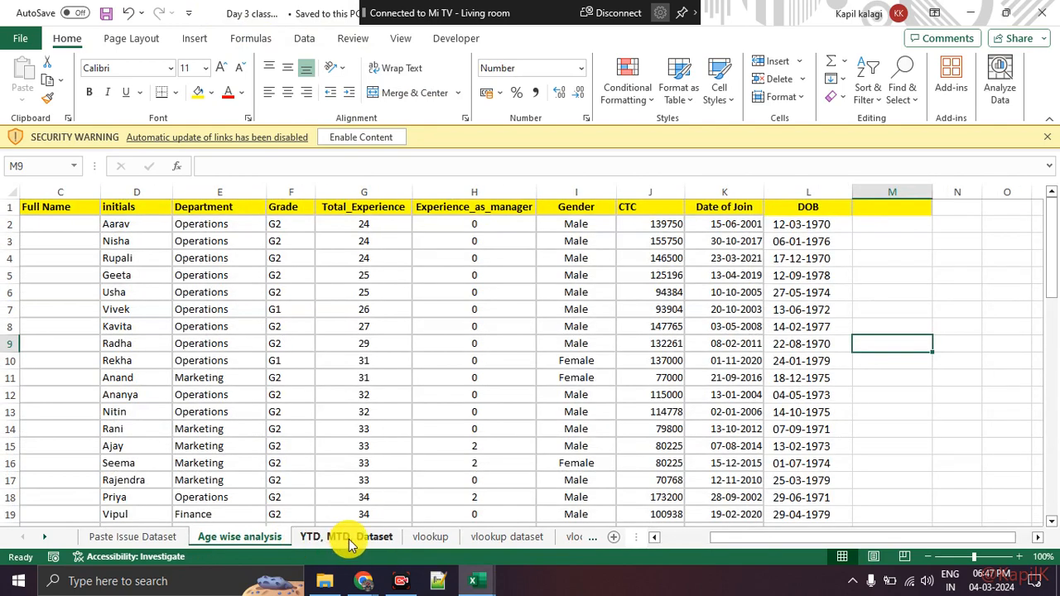
pyautogui.scroll(-5, 355, 407)
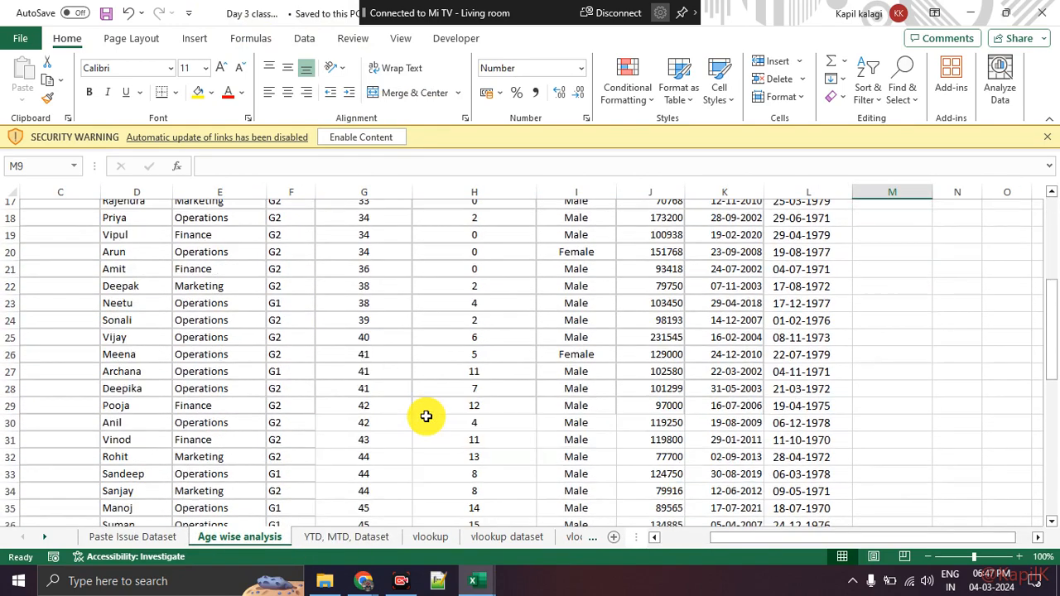
pyautogui.scroll(-3, 428, 416)
pyautogui.scroll(9, 426, 417)
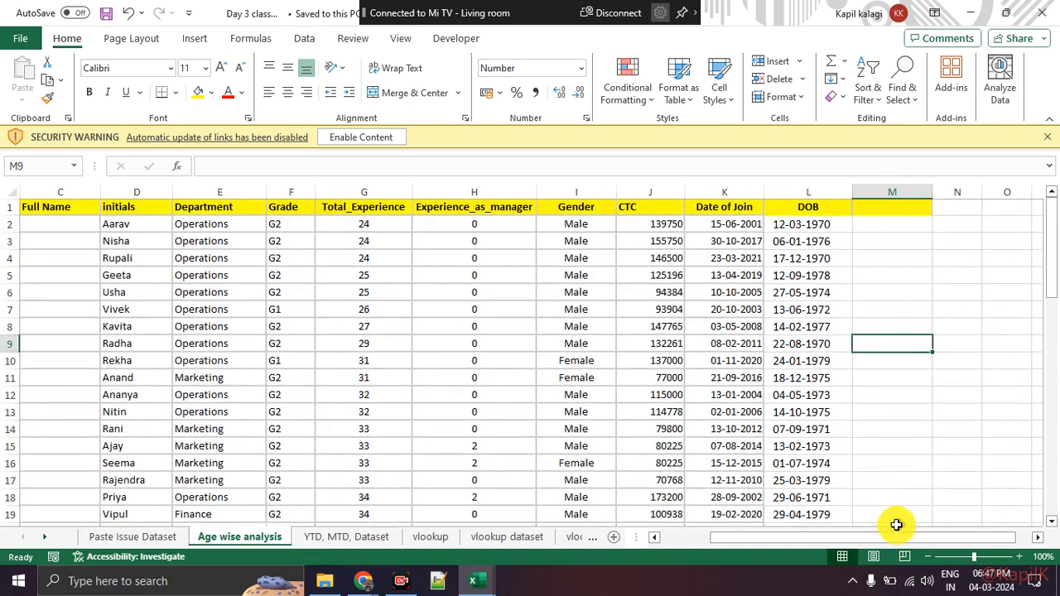
pyautogui.moveTo(894, 536); pyautogui.dragTo(737, 546)
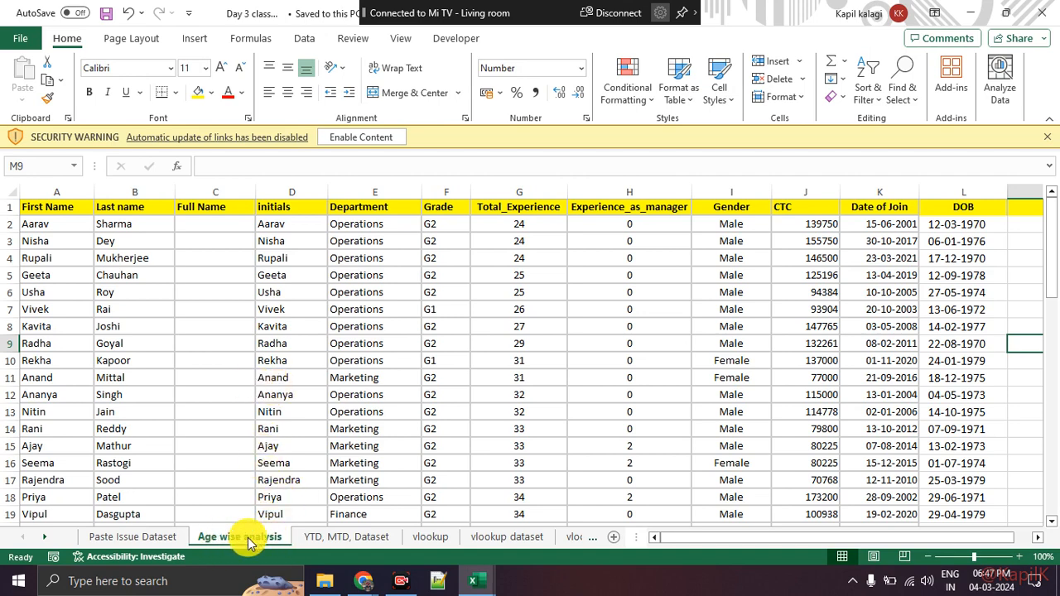
# Examine the employee table in the Age wise analysis sheet, from the name and initials columns to the Department column.
pyautogui.moveTo(47, 205); pyautogui.dragTo(886, 469)
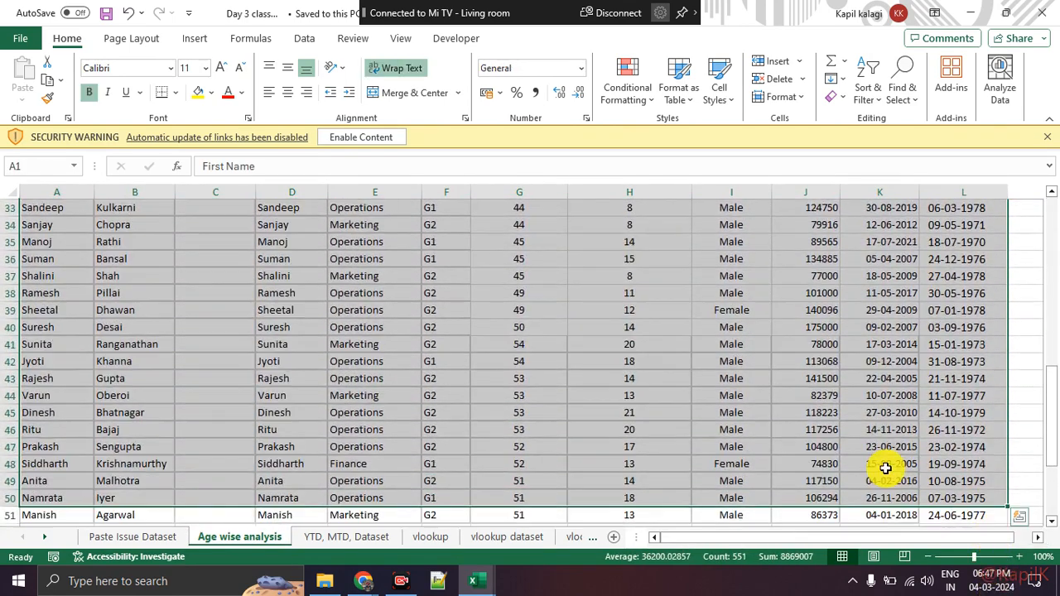
pyautogui.scroll(11, 374, 373)
pyautogui.click(67, 279)
pyautogui.click(142, 279)
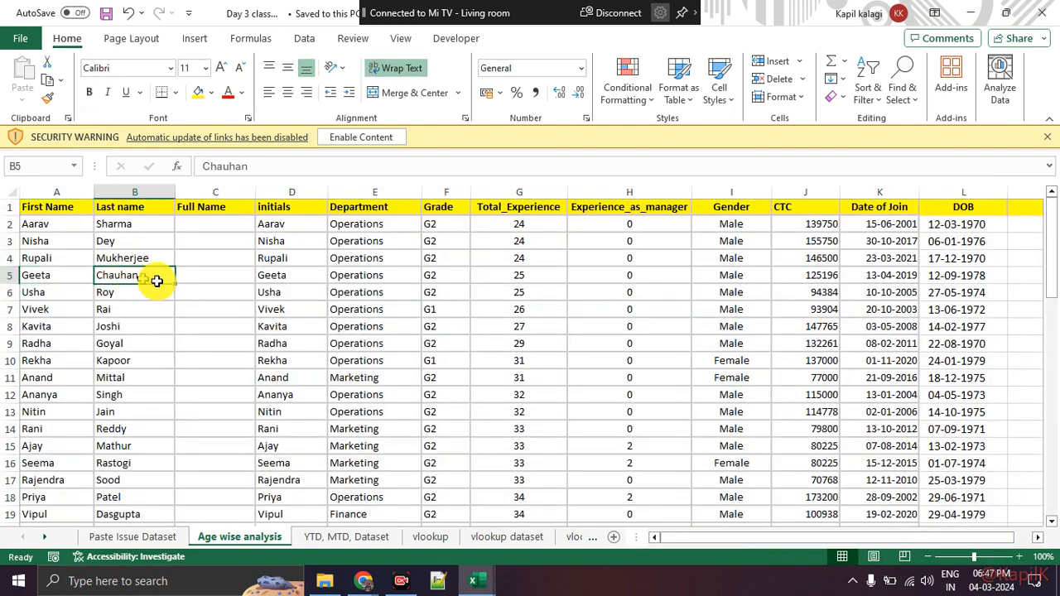
pyautogui.moveTo(227, 230); pyautogui.dragTo(229, 381)
pyautogui.click(279, 309)
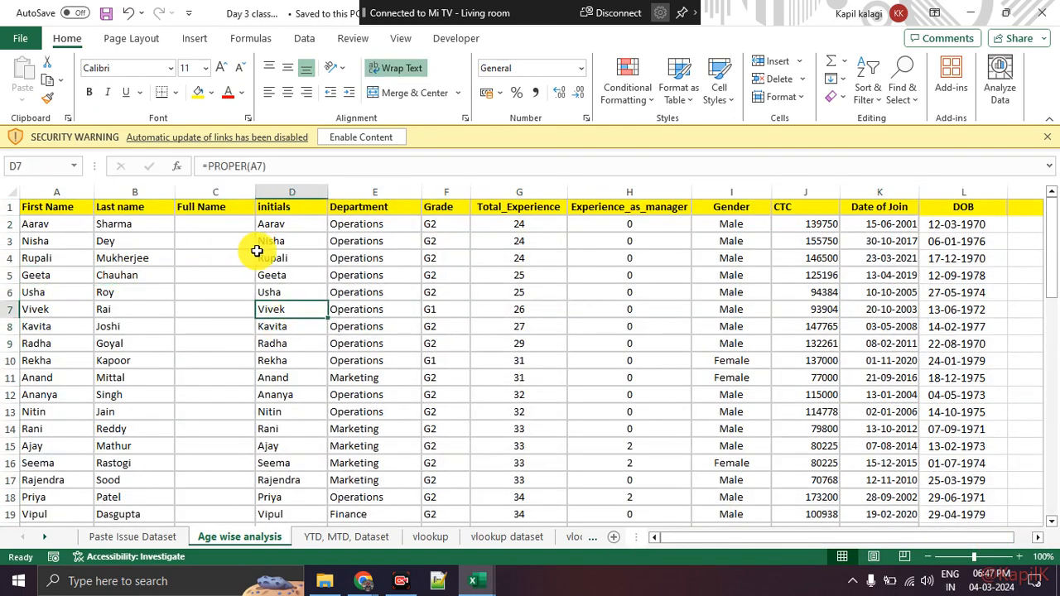
pyautogui.moveTo(294, 224); pyautogui.dragTo(305, 306)
pyautogui.moveTo(386, 225); pyautogui.dragTo(407, 307)
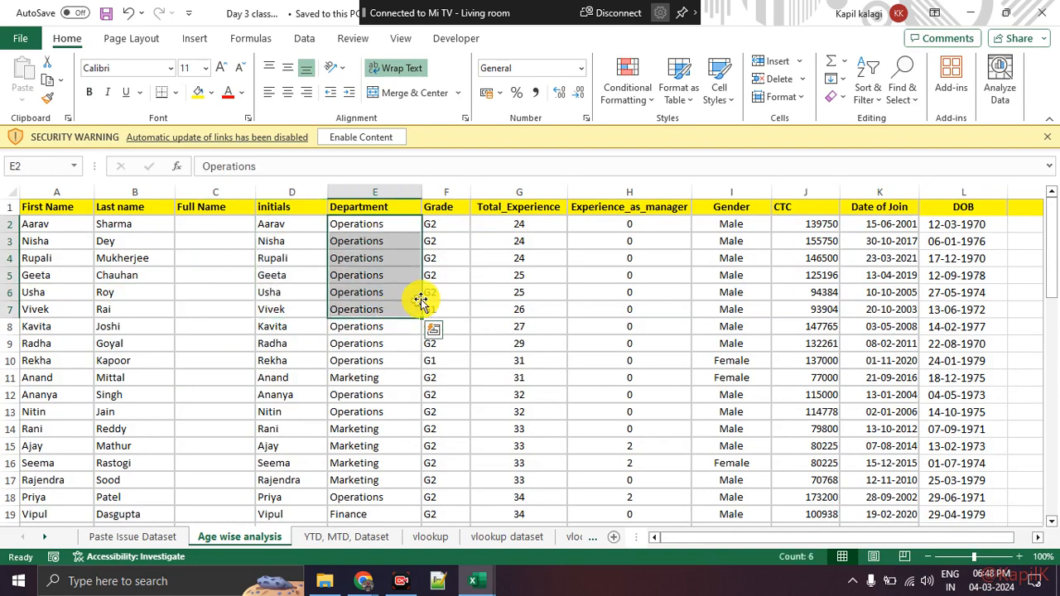
# Examine the employee table's remaining columns in the Age wise analysis sheet, from Grade to DOB.
pyautogui.moveTo(450, 227); pyautogui.dragTo(460, 323)
pyautogui.moveTo(555, 229); pyautogui.dragTo(553, 326)
pyautogui.moveTo(658, 225); pyautogui.dragTo(663, 328)
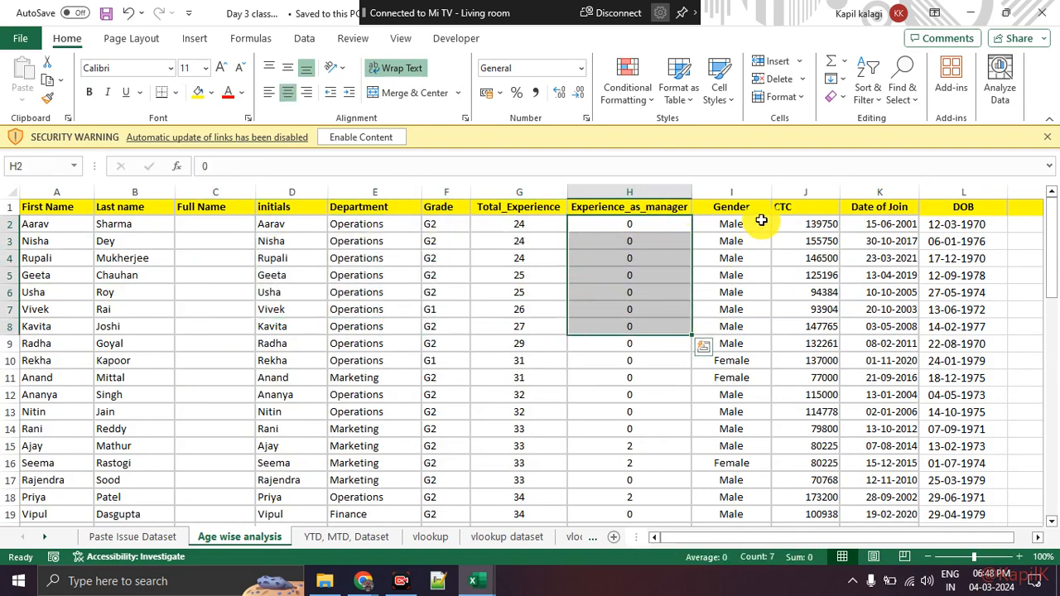
pyautogui.moveTo(762, 222); pyautogui.dragTo(737, 309)
pyautogui.moveTo(808, 224); pyautogui.dragTo(816, 326)
pyautogui.moveTo(880, 242); pyautogui.dragTo(880, 309)
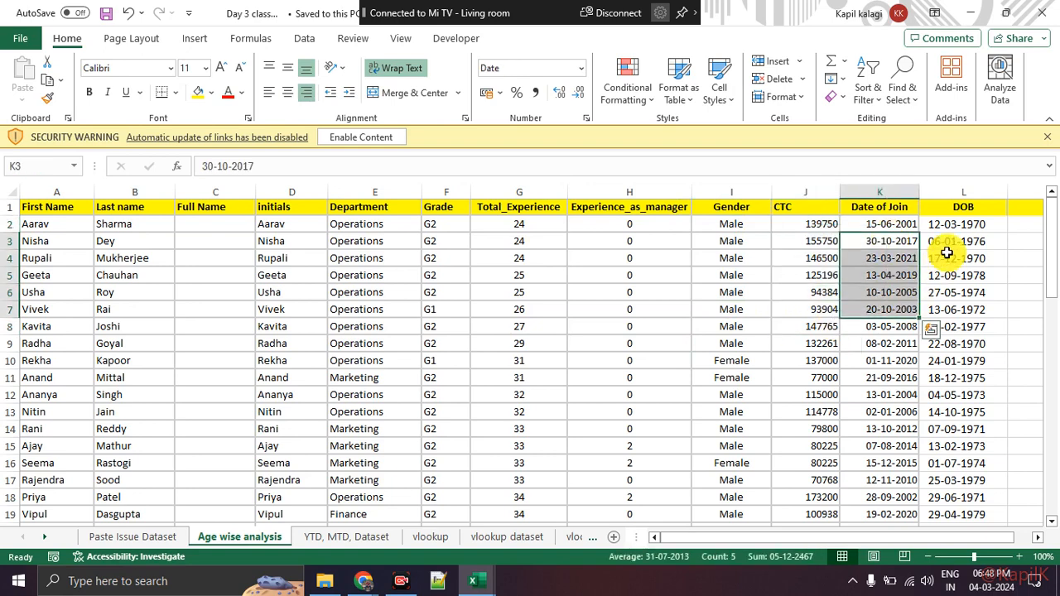
pyautogui.click(877, 215)
pyautogui.click(947, 219)
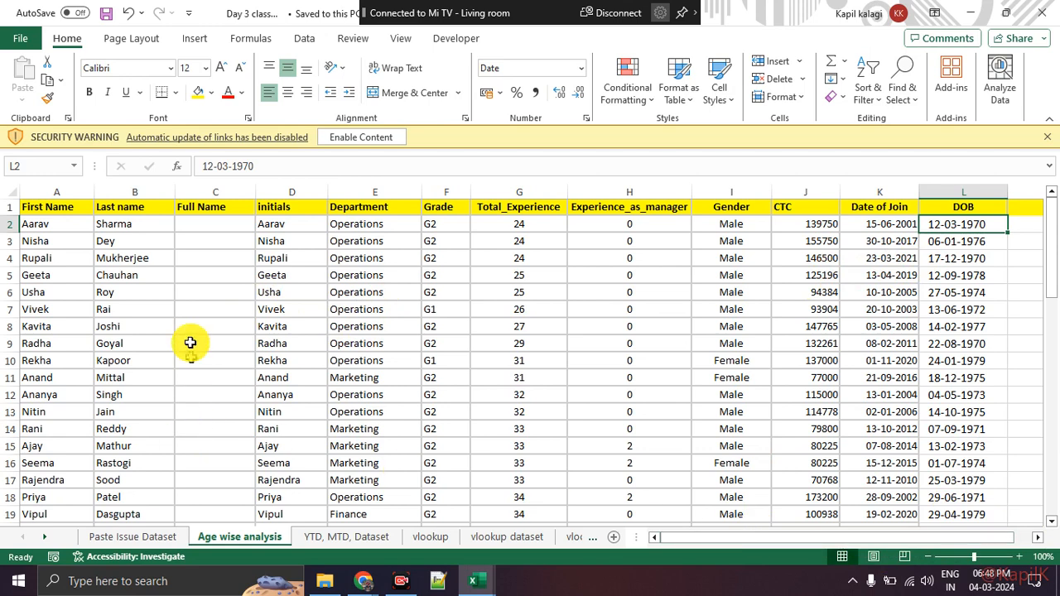
# Review the employee table's columns from First Name through Full Name, initials and Department to Grade.
pyautogui.moveTo(66, 224); pyautogui.dragTo(74, 298)
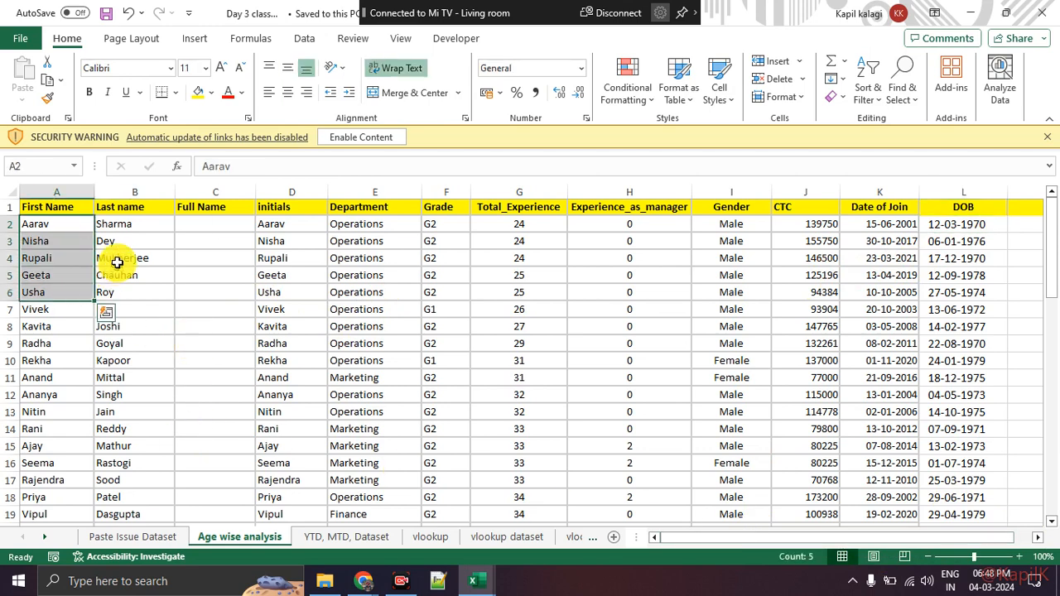
pyautogui.moveTo(125, 208); pyautogui.dragTo(156, 312)
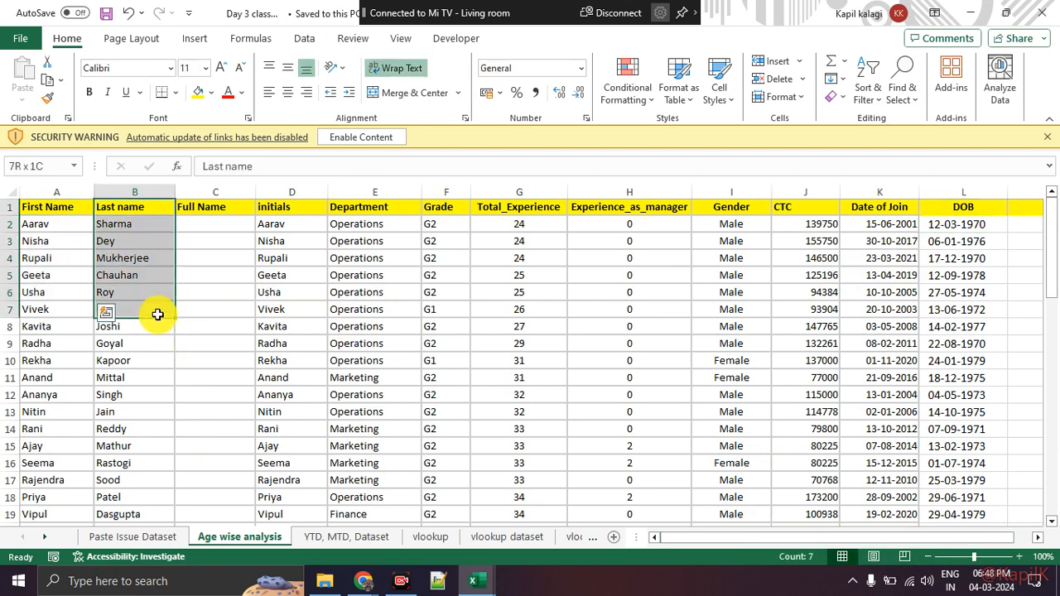
pyautogui.moveTo(216, 241); pyautogui.dragTo(213, 403)
pyautogui.scroll(-4, 216, 401)
pyautogui.scroll(4, 218, 398)
pyautogui.moveTo(306, 224); pyautogui.dragTo(300, 336)
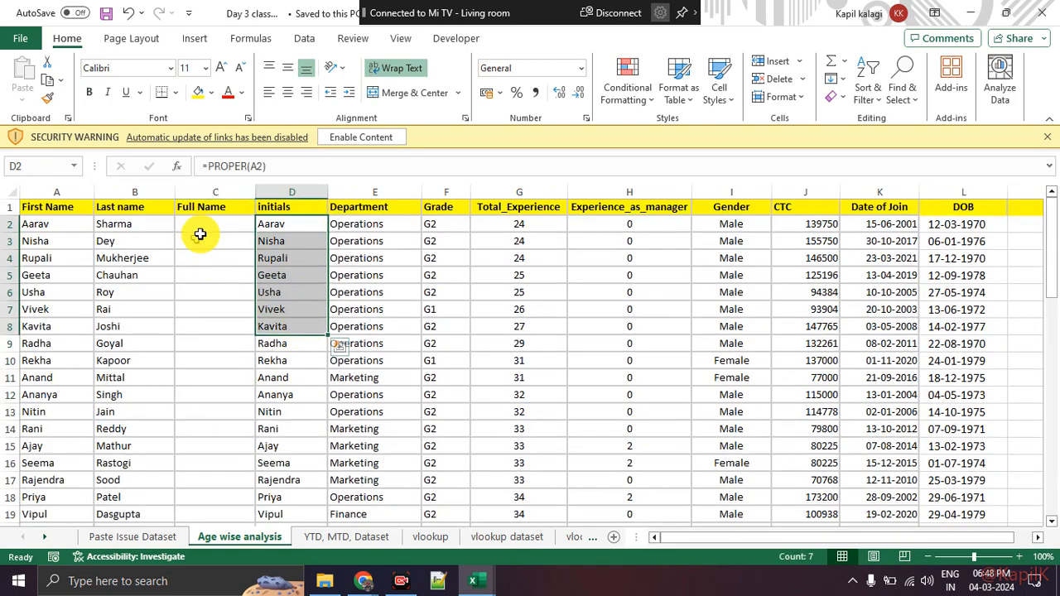
pyautogui.moveTo(202, 228); pyautogui.dragTo(219, 312)
pyautogui.click(296, 259)
pyautogui.moveTo(304, 225); pyautogui.dragTo(307, 351)
pyautogui.click(308, 331)
pyautogui.moveTo(304, 207); pyautogui.dragTo(307, 350)
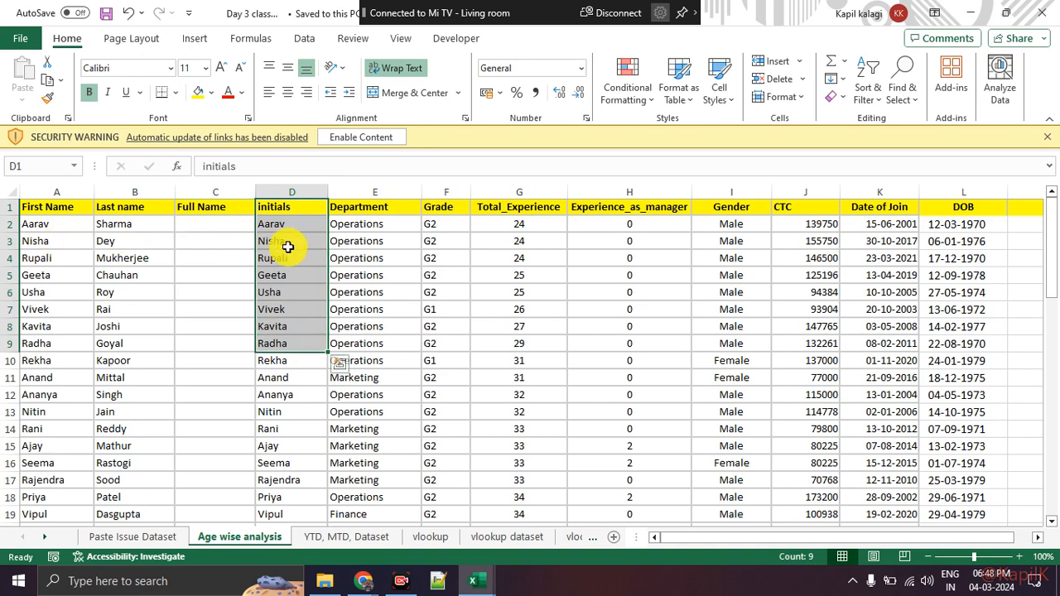
pyautogui.moveTo(367, 222); pyautogui.dragTo(389, 345)
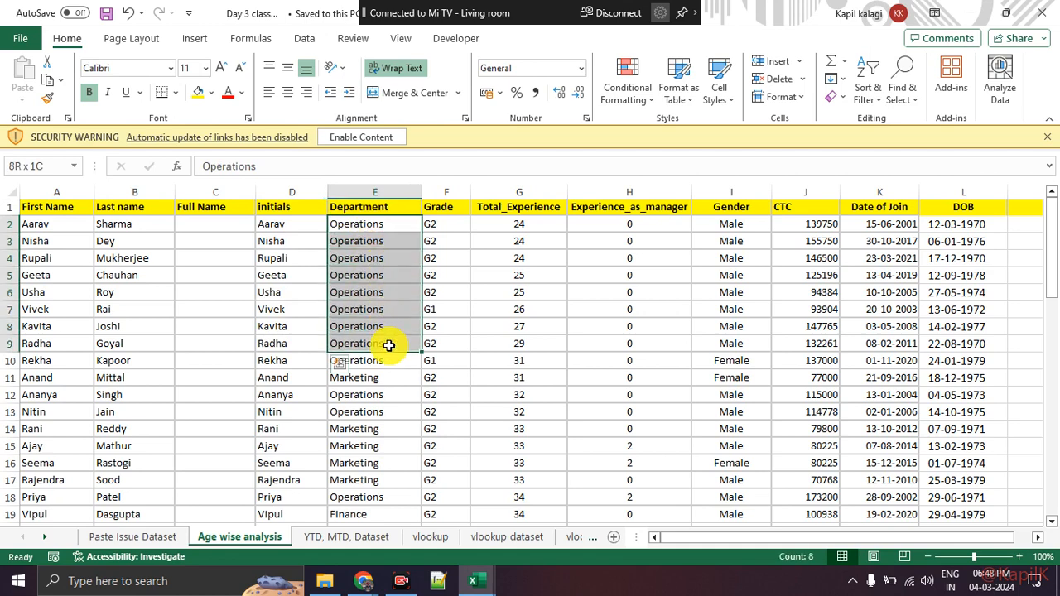
pyautogui.moveTo(446, 225); pyautogui.dragTo(466, 343)
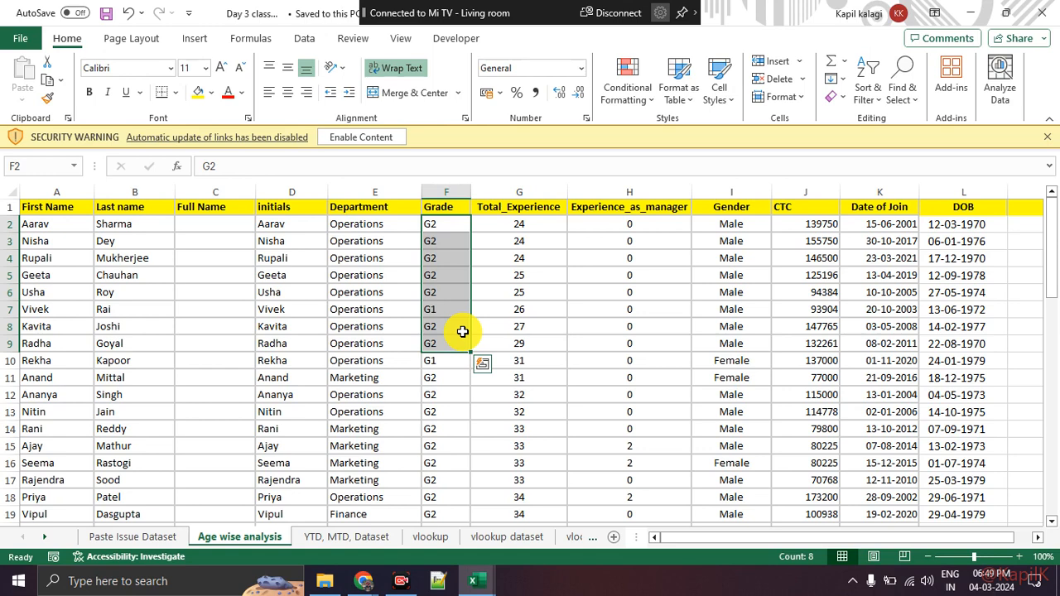
# Examine the employee record in row 7 from Department across to Gender.
pyautogui.click(385, 306)
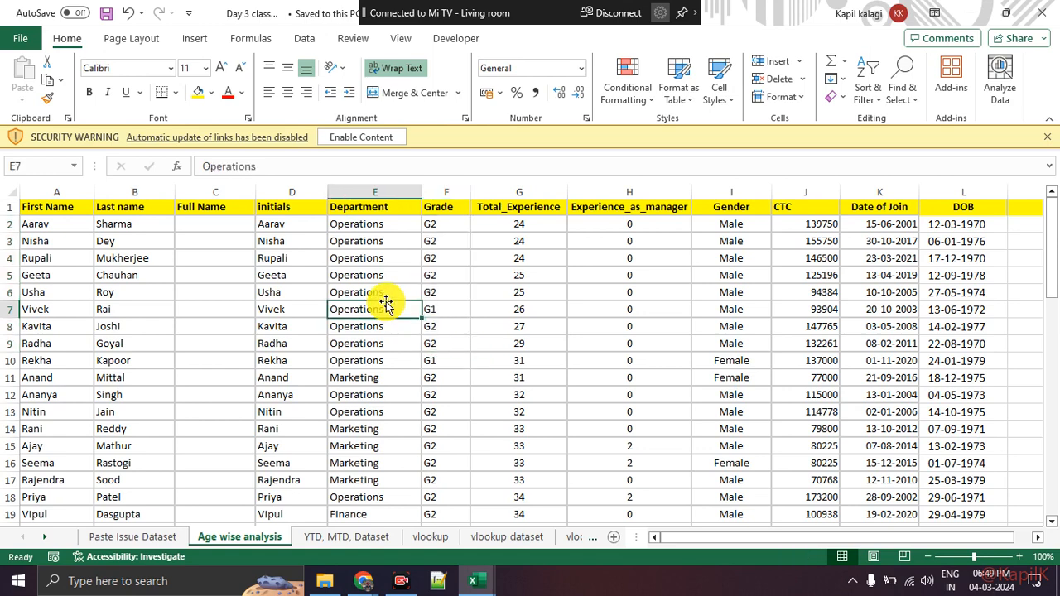
pyautogui.press('Right')
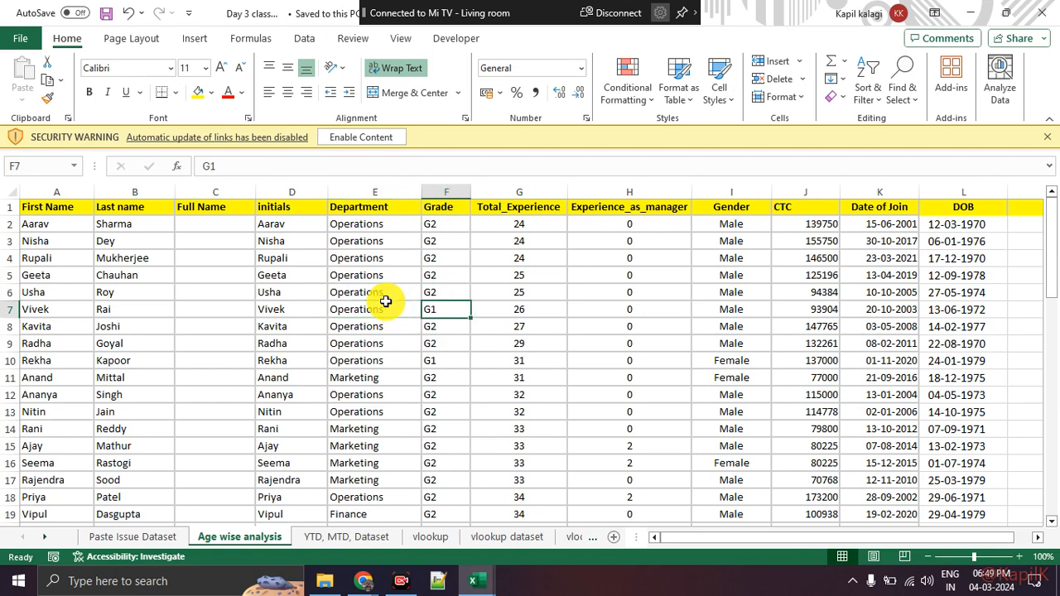
pyautogui.click(386, 302)
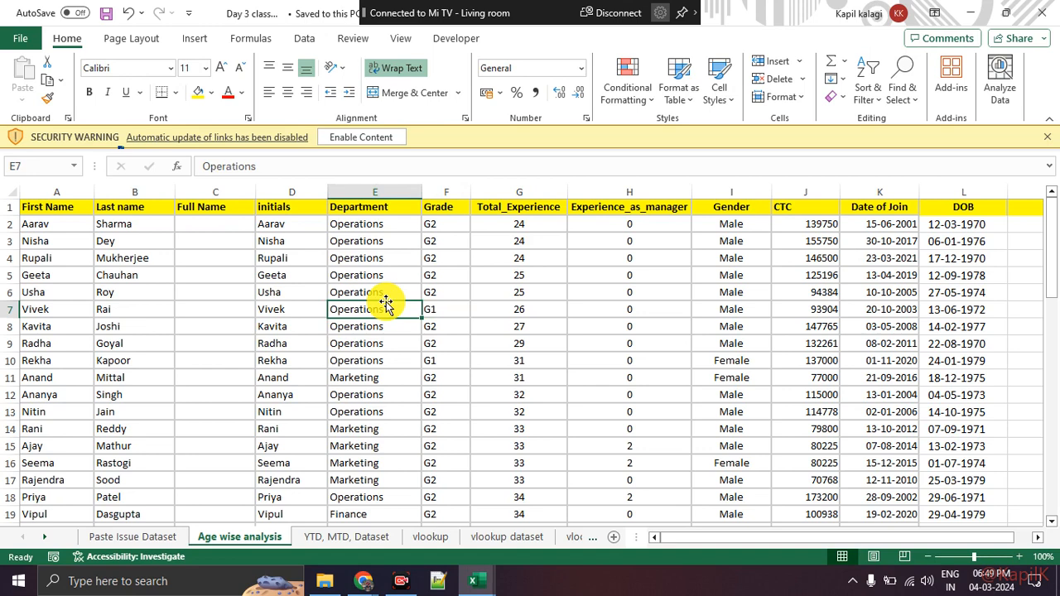
pyautogui.press('Right')
pyautogui.press('Right')
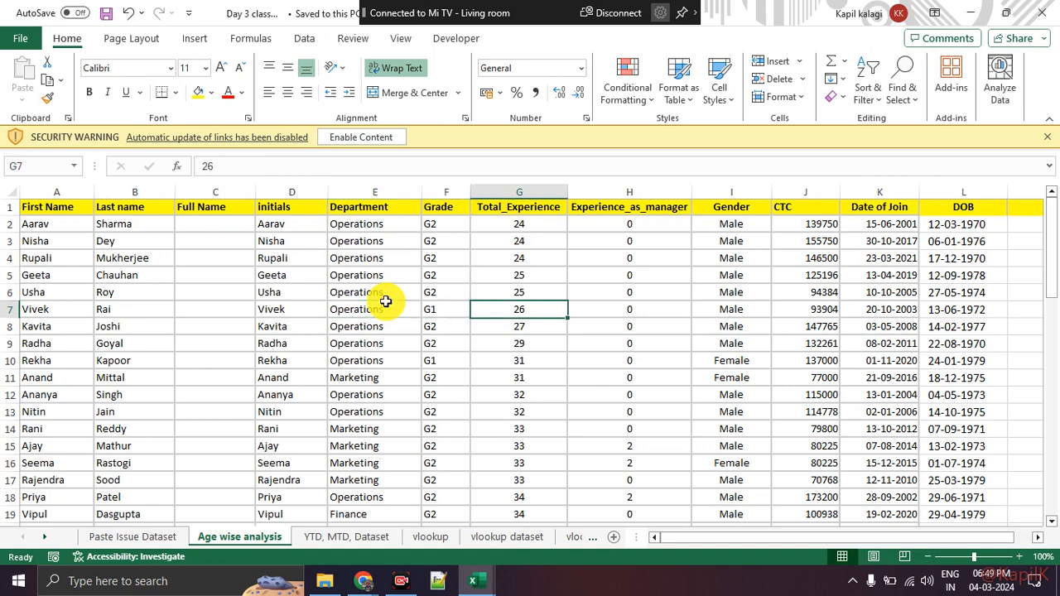
pyautogui.press('Right')
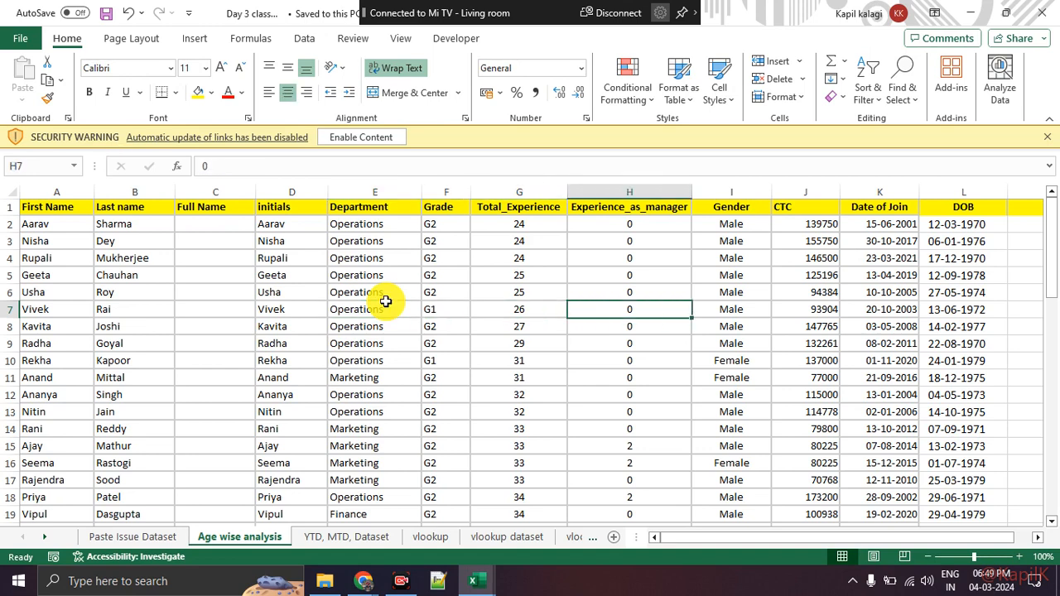
pyautogui.press('Right')
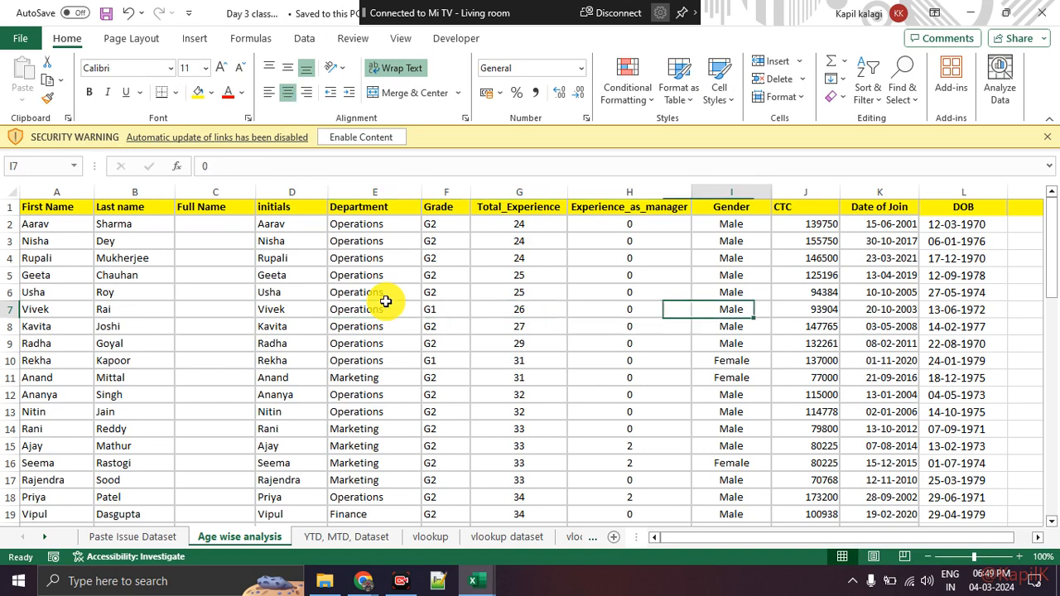
# Look through the Gender column's entries between row 7 and row 18.
pyautogui.press('Down')
pyautogui.press('Down')
pyautogui.press('Down')
pyautogui.press('Down')
pyautogui.press('Down')
pyautogui.press('Down')
pyautogui.press('Down')
pyautogui.press('Down')
pyautogui.press('Down')
pyautogui.press('Down')
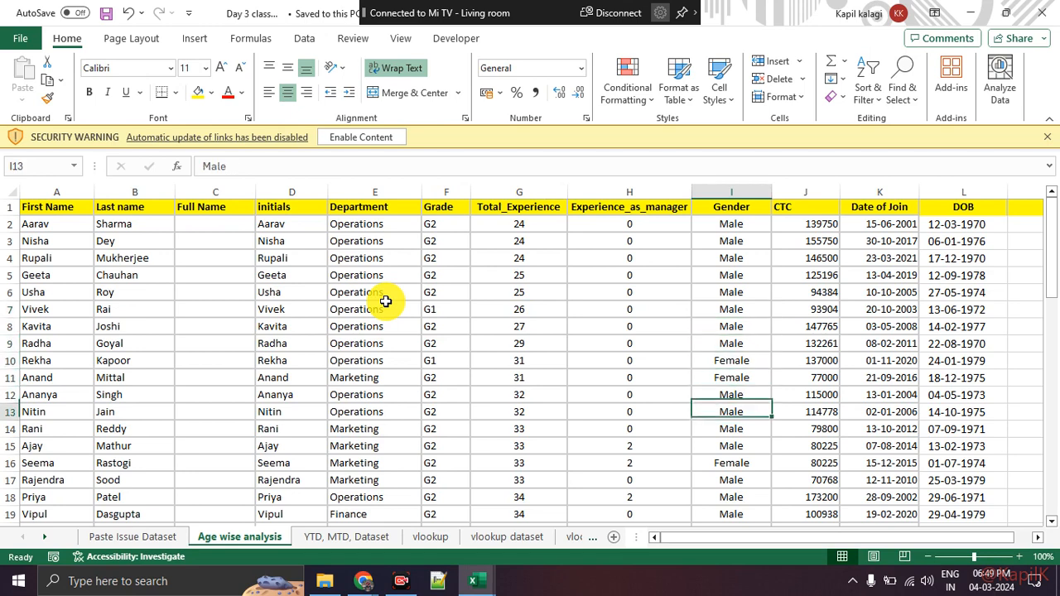
pyautogui.press('Down')
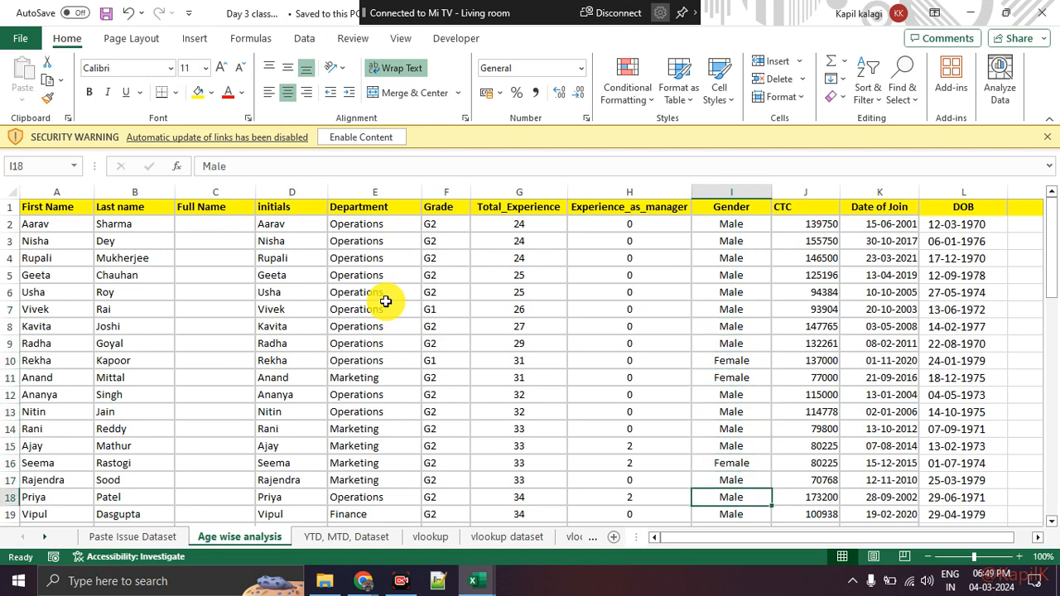
pyautogui.press('Up')
pyautogui.press('Up')
pyautogui.press('Up')
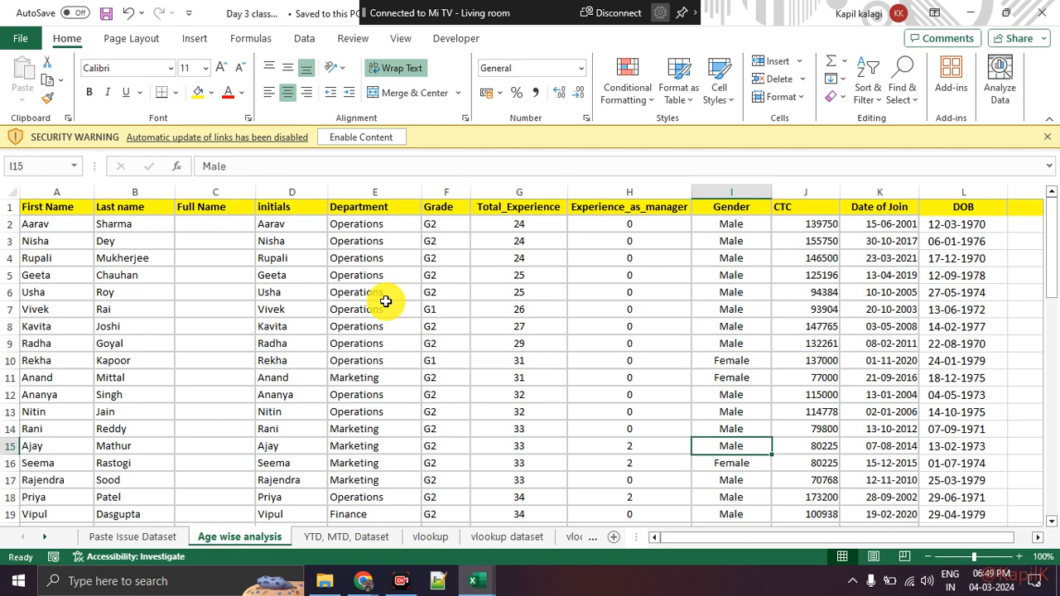
pyautogui.press('Down')
pyautogui.press('Down')
pyautogui.press('Up')
pyautogui.press('Up')
pyautogui.press('Up')
pyautogui.press('Up')
pyautogui.press('Up')
pyautogui.press('Up')
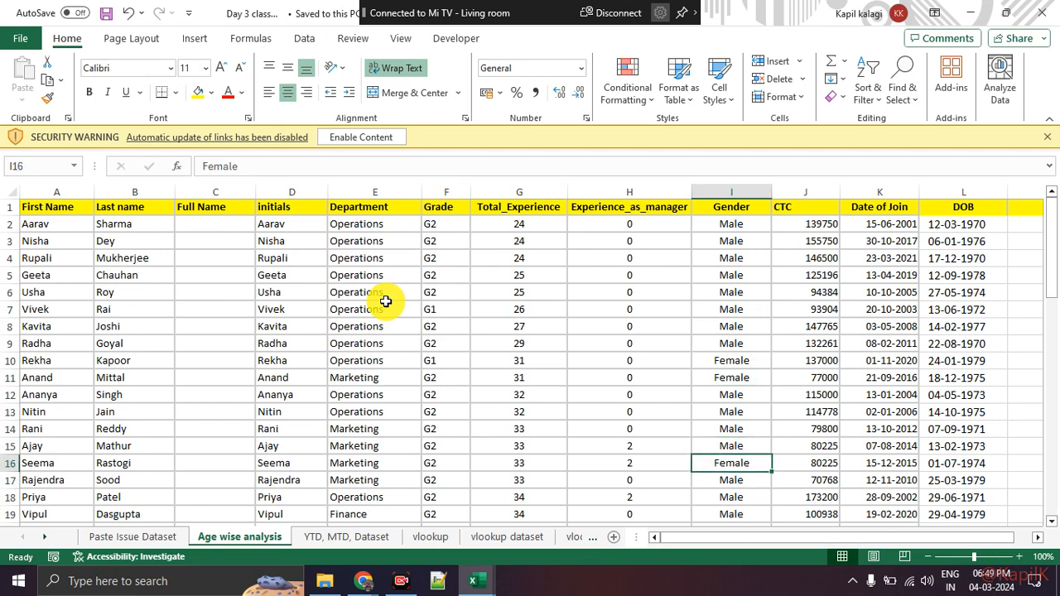
pyautogui.press('Up')
pyautogui.press('Up')
pyautogui.press('Up')
pyautogui.press('Up')
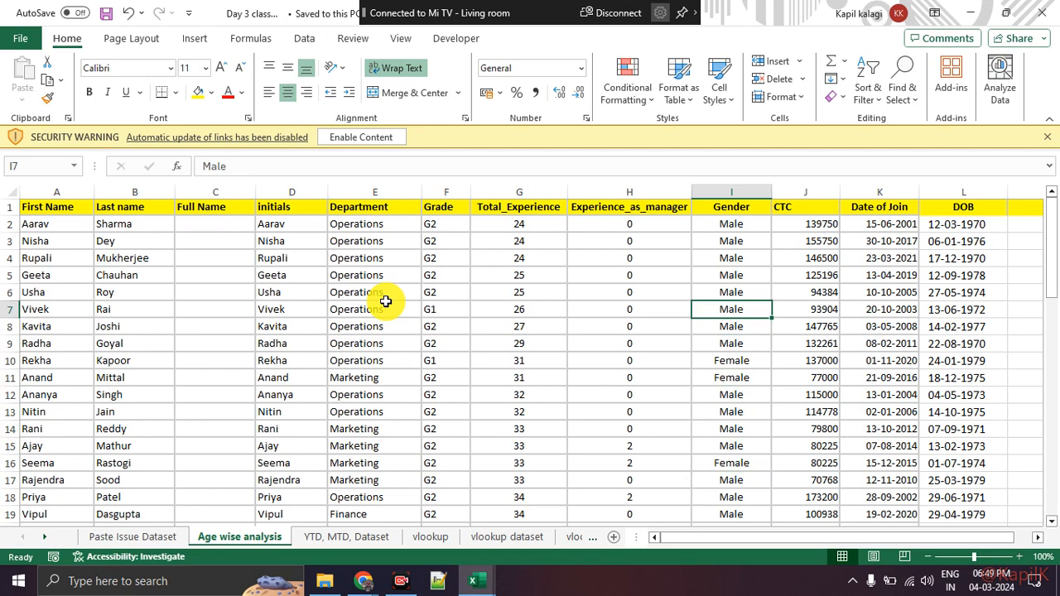
# Examine the CTC, Date of Join and DOB fields in row 7, and return along the row to First Name.
pyautogui.press('Right')
pyautogui.press('Left')
pyautogui.press('Right')
pyautogui.press('Right')
pyautogui.press('Right')
pyautogui.press('Right')
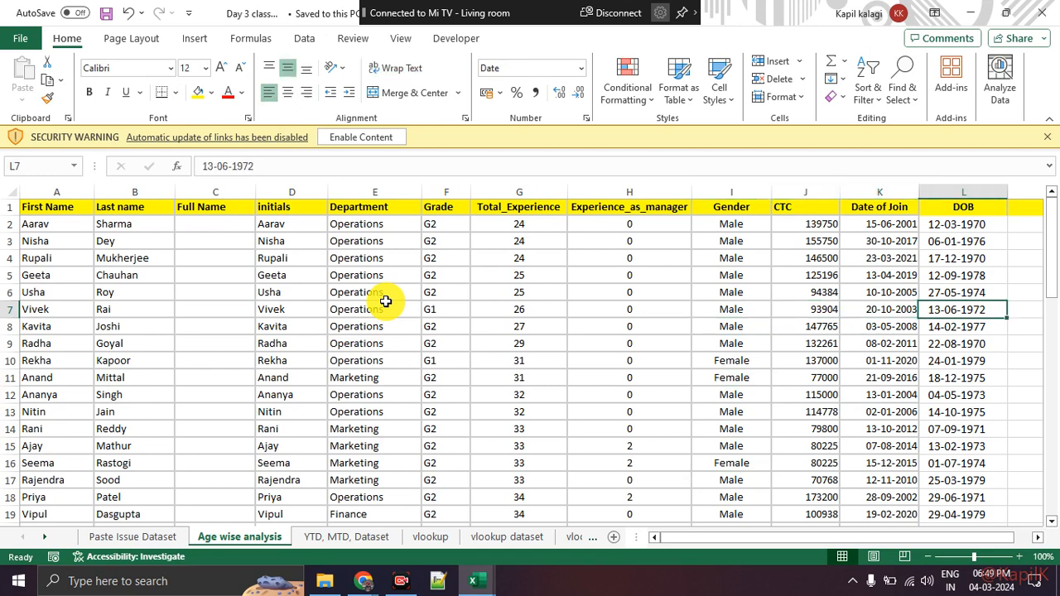
pyautogui.press('Left')
pyautogui.press('Left')
pyautogui.press('Left')
pyautogui.press('Left')
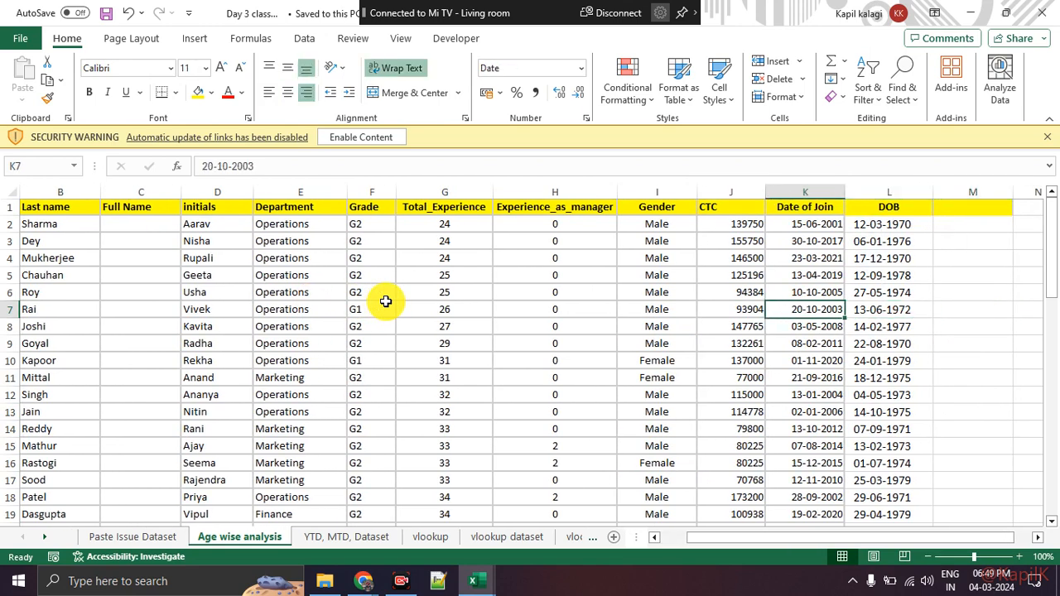
pyautogui.press('Left')
pyautogui.press('Left')
pyautogui.press('Left')
pyautogui.press('Left')
pyautogui.press('Left')
pyautogui.press('Left')
pyautogui.press('Left')
pyautogui.press('Left')
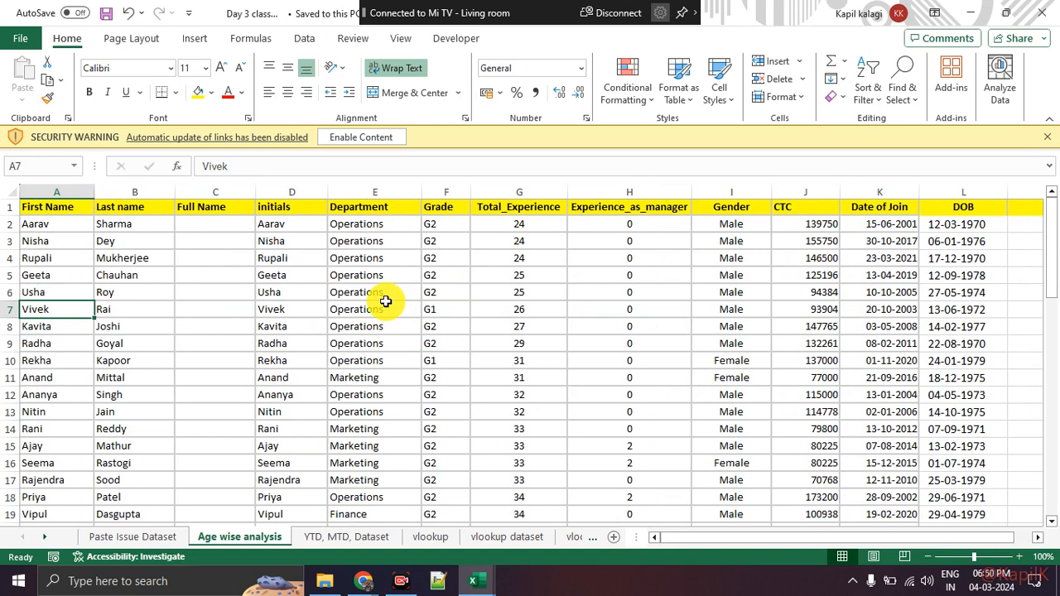
pyautogui.press('Right')
pyautogui.press('Right')
pyautogui.press('Right')
pyautogui.press('Left')
pyautogui.press('Left')
pyautogui.press('Right')
pyautogui.press('Up')
pyautogui.press('Up')
pyautogui.press('Up')
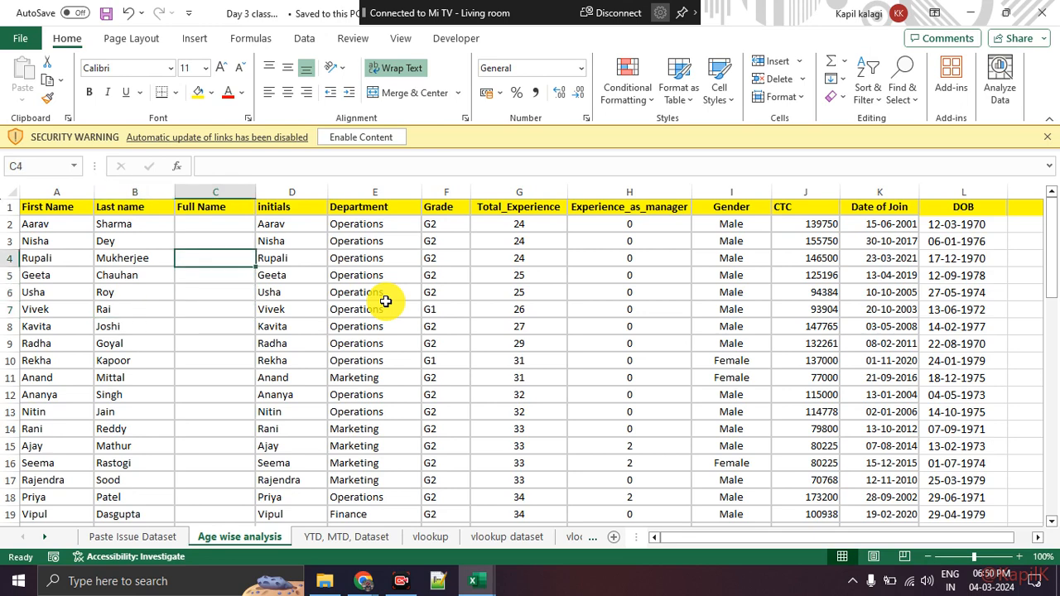
pyautogui.press('Right')
pyautogui.press('Left')
pyautogui.press('Left')
pyautogui.press('Left')
pyautogui.press('Right')
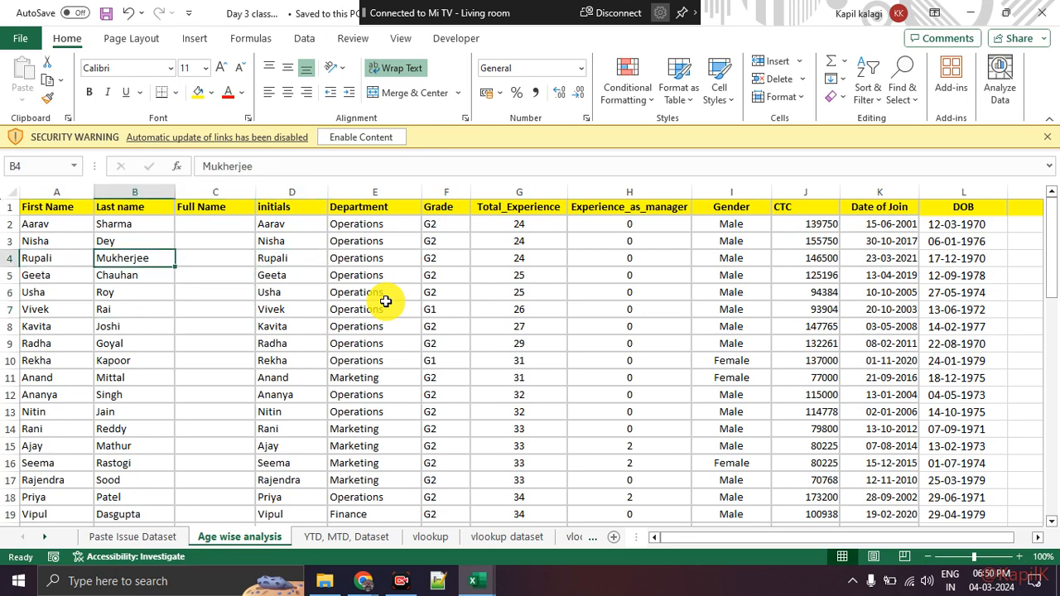
pyautogui.press('Right')
pyautogui.press('Right')
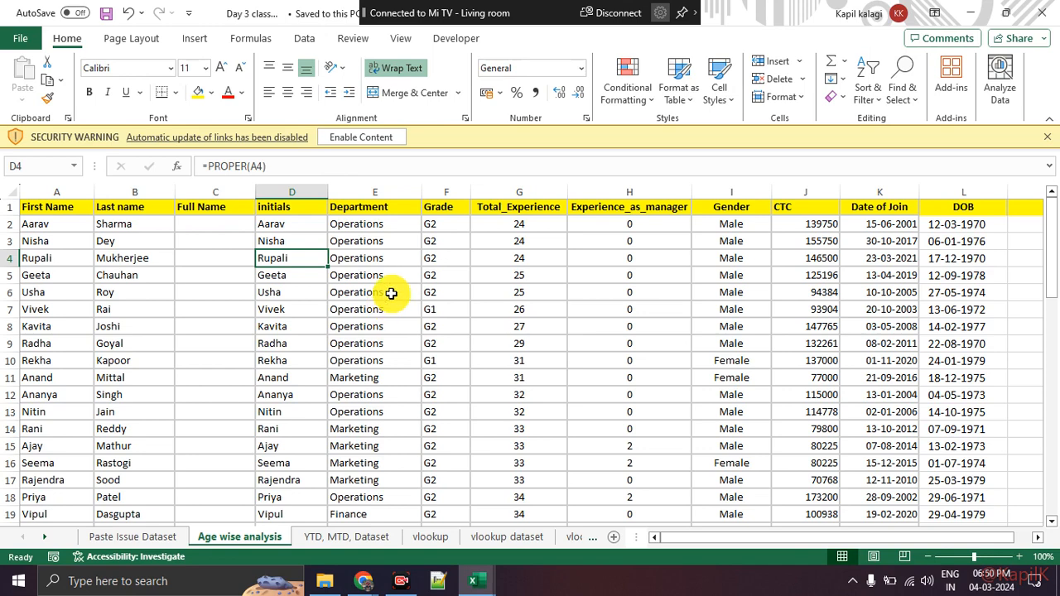
pyautogui.press('super')
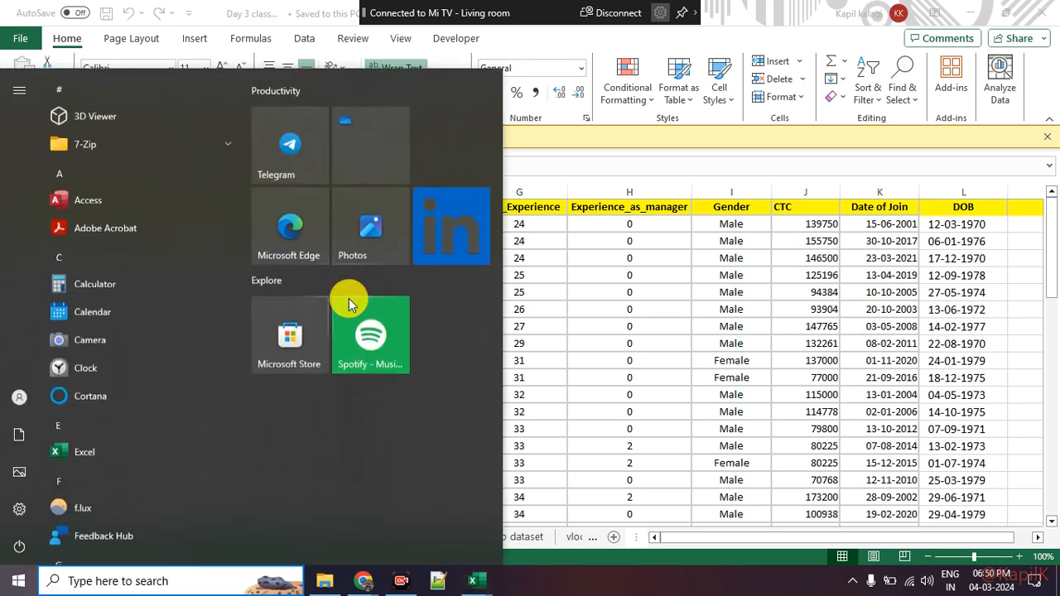
pyautogui.press('super')
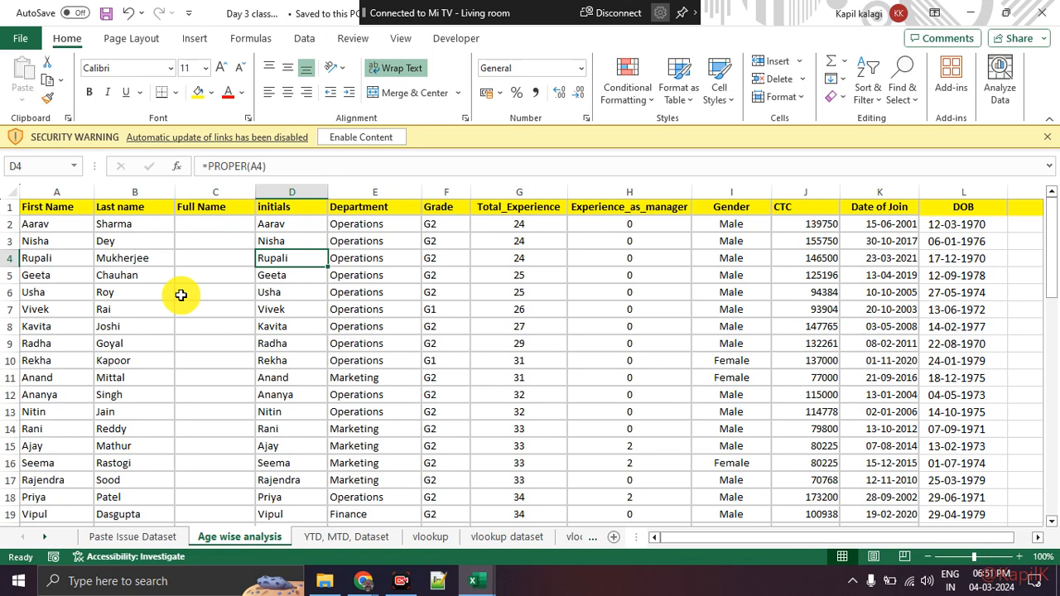
# Examine the employee record in row 4, covering the fields from Department to Date of Join.
pyautogui.press('Right')
pyautogui.press('Right')
pyautogui.press('Right')
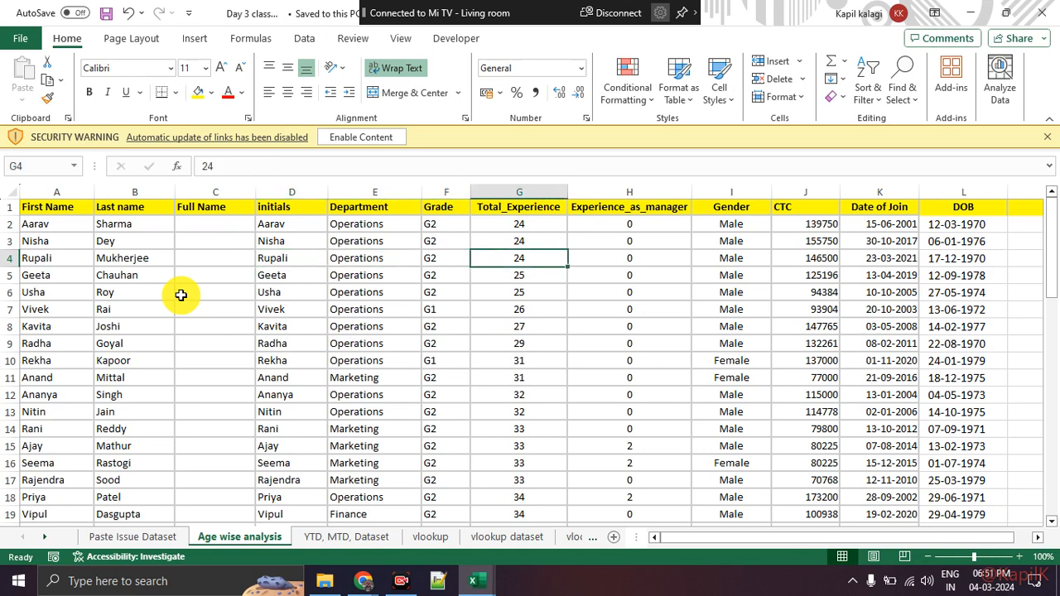
pyautogui.press('Right')
pyautogui.press('Right')
pyautogui.press('Right')
pyautogui.press('Right')
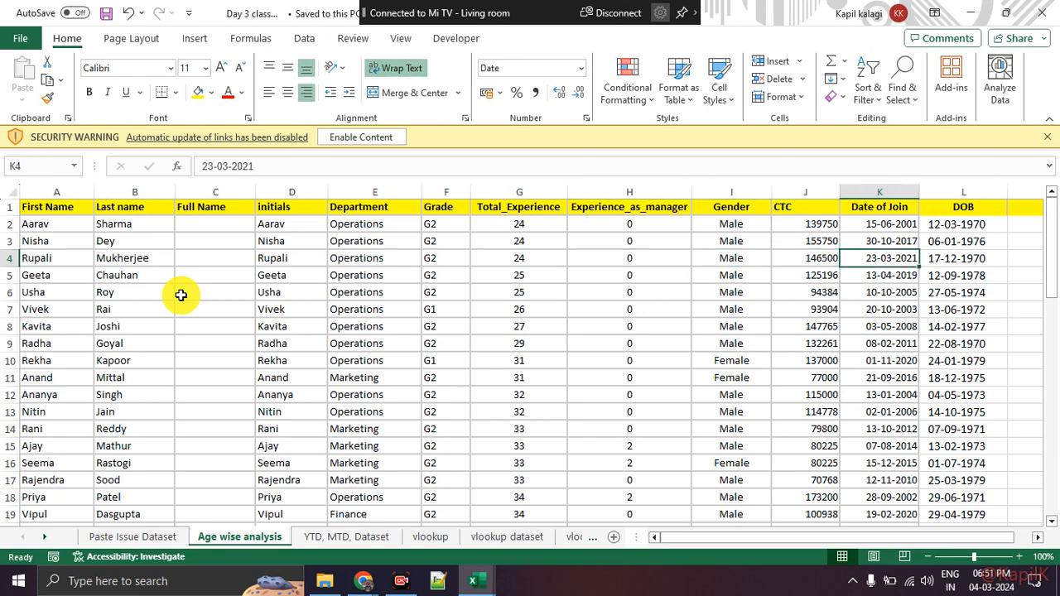
pyautogui.press('Left')
pyautogui.press('Left')
pyautogui.press('Left')
pyautogui.press('Right')
pyautogui.press('Right')
pyautogui.press('Left')
pyautogui.press('Left')
pyautogui.press('Left')
pyautogui.press('Left')
pyautogui.press('Right')
pyautogui.press('Left')
pyautogui.press('Right')
pyautogui.press('Left')
pyautogui.press('Left')
pyautogui.press('Left')
pyautogui.press('Right')
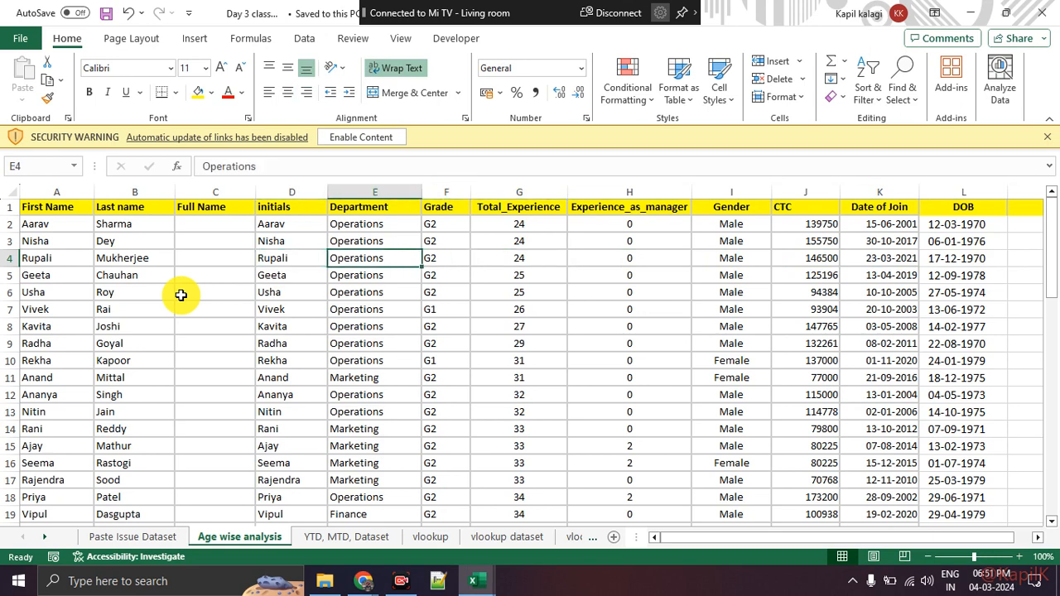
pyautogui.press('Right')
pyautogui.press('Right')
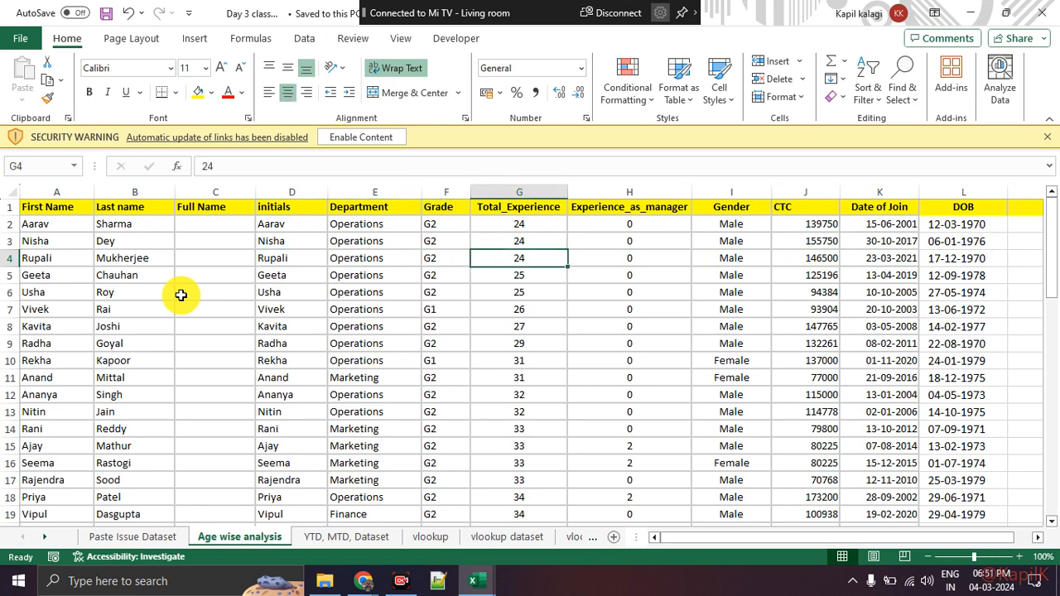
# Return along row 4 to the first column and select the First Name cells A1:A11.
pyautogui.press('Left')
pyautogui.press('Left')
pyautogui.press('Left')
pyautogui.press('Left')
pyautogui.press('Left')
pyautogui.press('Left')
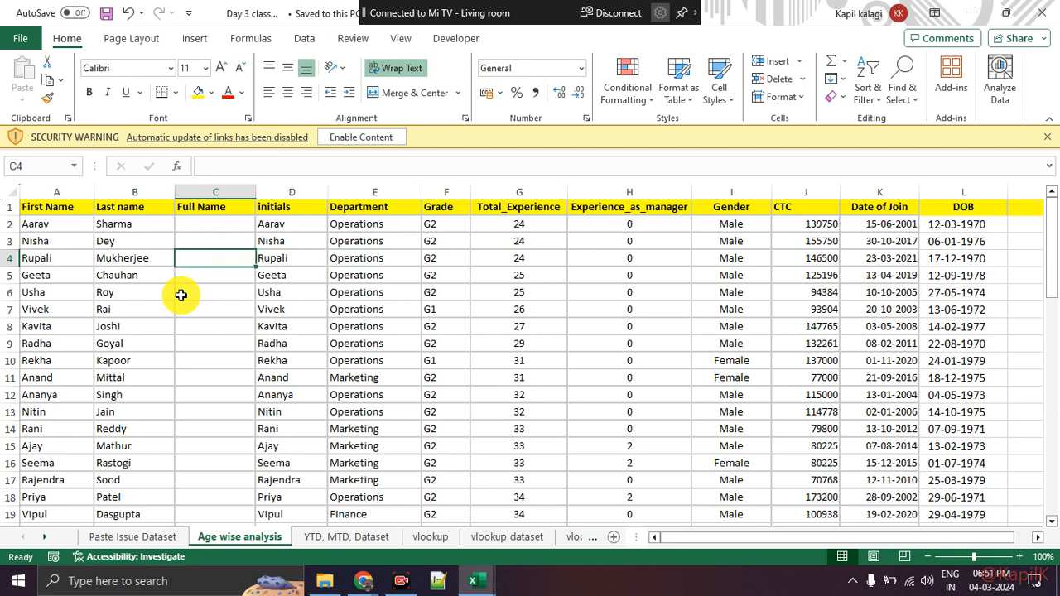
pyautogui.press('Right')
pyautogui.press('Left')
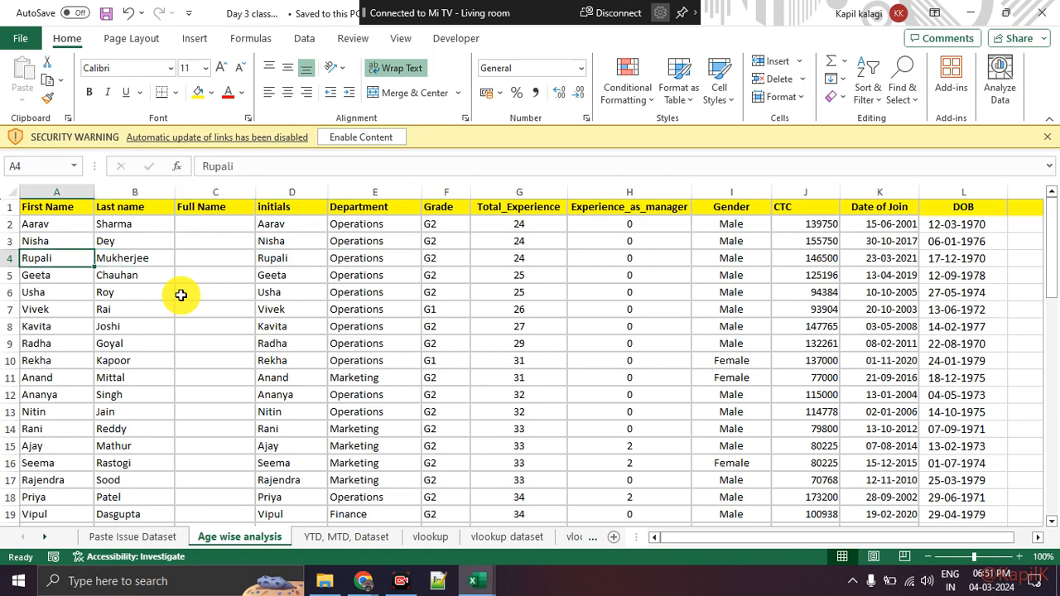
pyautogui.moveTo(57, 207); pyautogui.dragTo(61, 378)
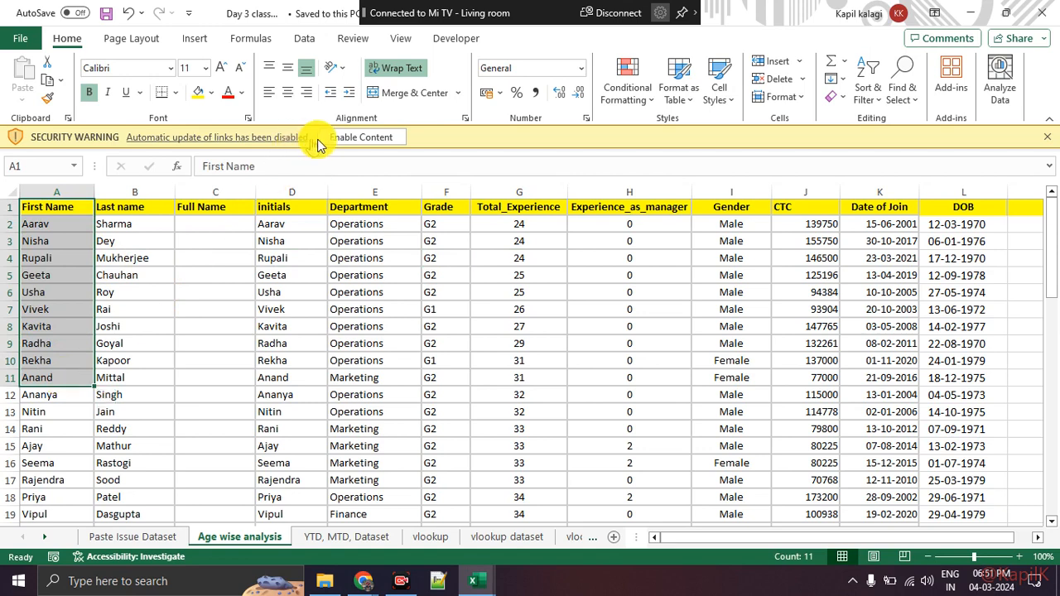
# Enable the workbook's blocked content.
pyautogui.click(352, 139)
pyautogui.click(124, 284)
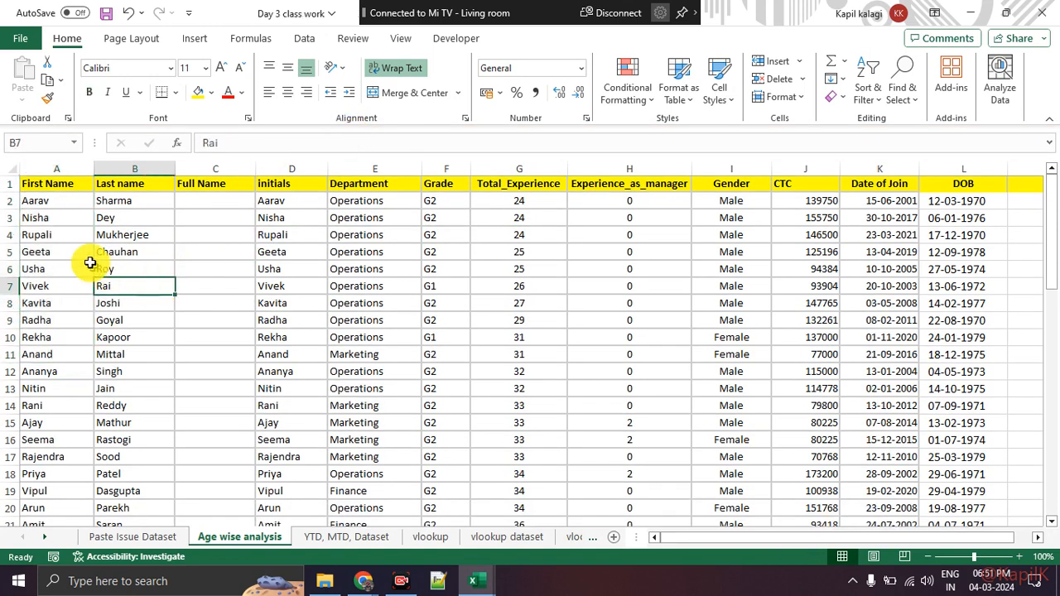
# Look over the First Name and Last name entries in rows 2 to 13.
pyautogui.moveTo(82, 200); pyautogui.dragTo(51, 388)
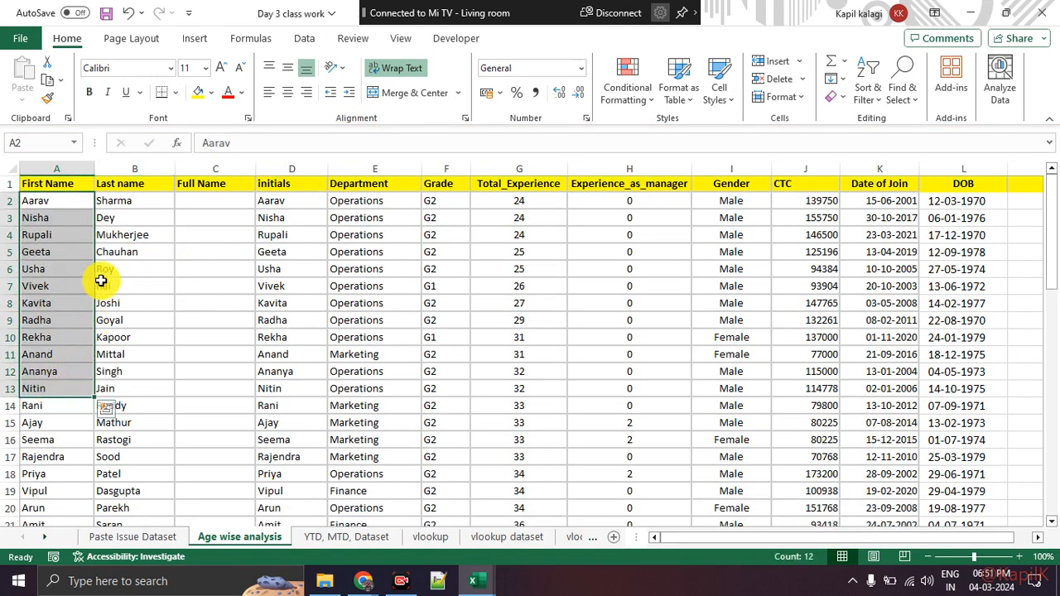
pyautogui.moveTo(130, 203); pyautogui.dragTo(133, 226)
pyautogui.moveTo(126, 262); pyautogui.dragTo(107, 383)
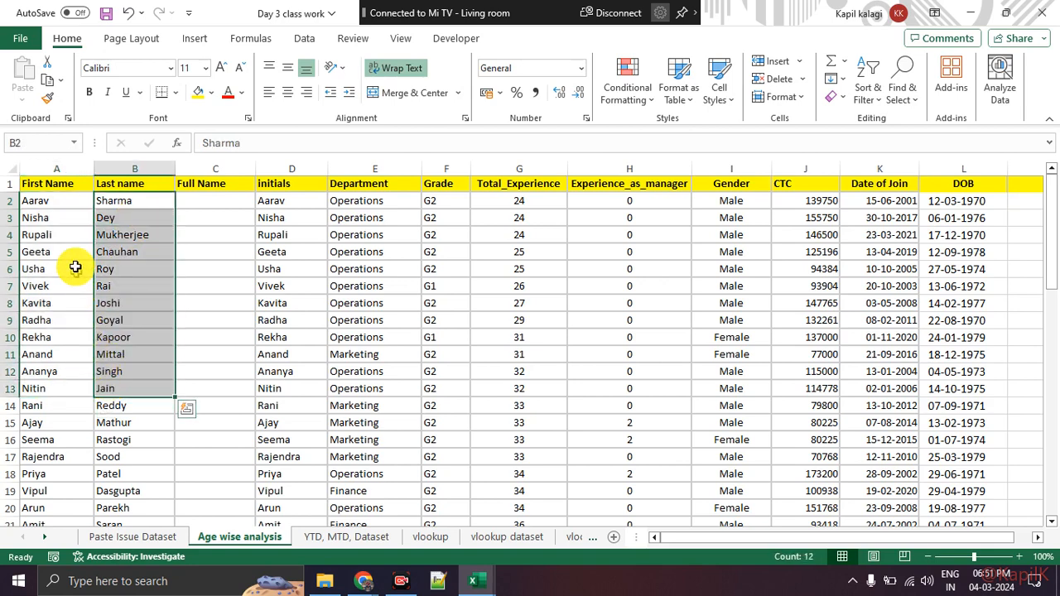
pyautogui.click(76, 234)
pyautogui.moveTo(70, 203); pyautogui.dragTo(61, 355)
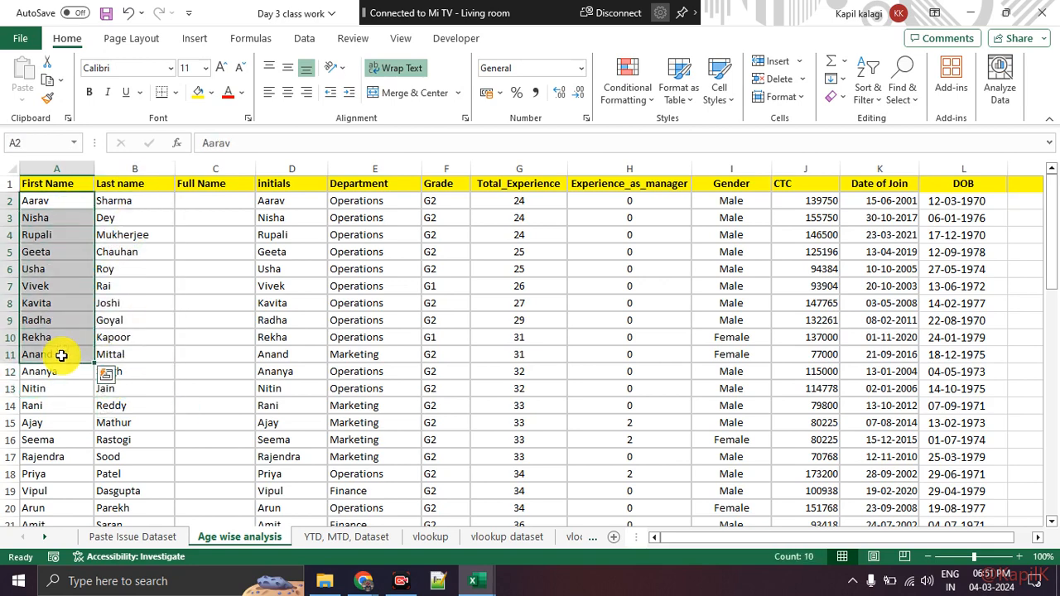
pyautogui.click(133, 250)
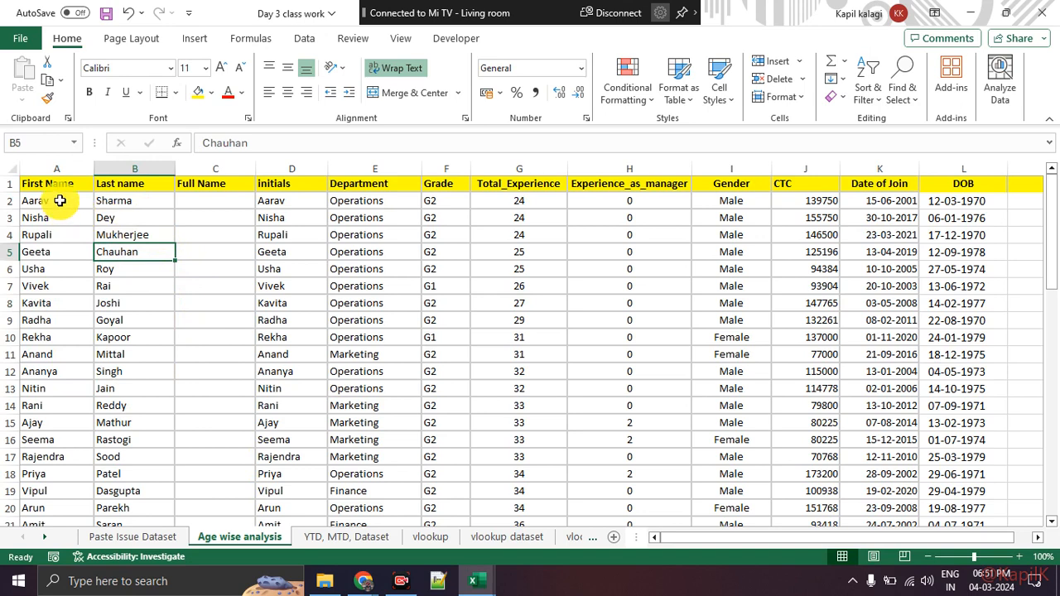
# Format the First Name cells A2:A14 with the Text number category.
pyautogui.moveTo(59, 201); pyautogui.dragTo(58, 406)
pyautogui.rightClick(70, 323)
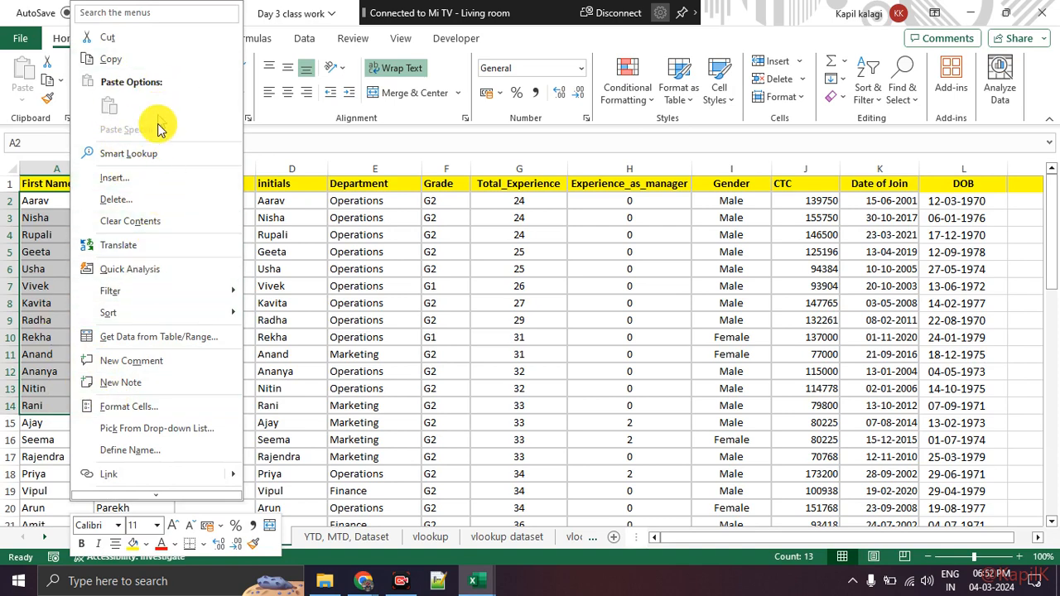
pyautogui.hotkey('ctrl', '1')
pyautogui.click(149, 406)
pyautogui.moveTo(196, 365)
pyautogui.mouseDown()
pyautogui.moveTo(2, 385)
pyautogui.moveTo(119, 409)
pyautogui.moveTo(155, 378)
pyautogui.moveTo(232, 402)
pyautogui.moveTo(303, 383)
pyautogui.mouseUp()
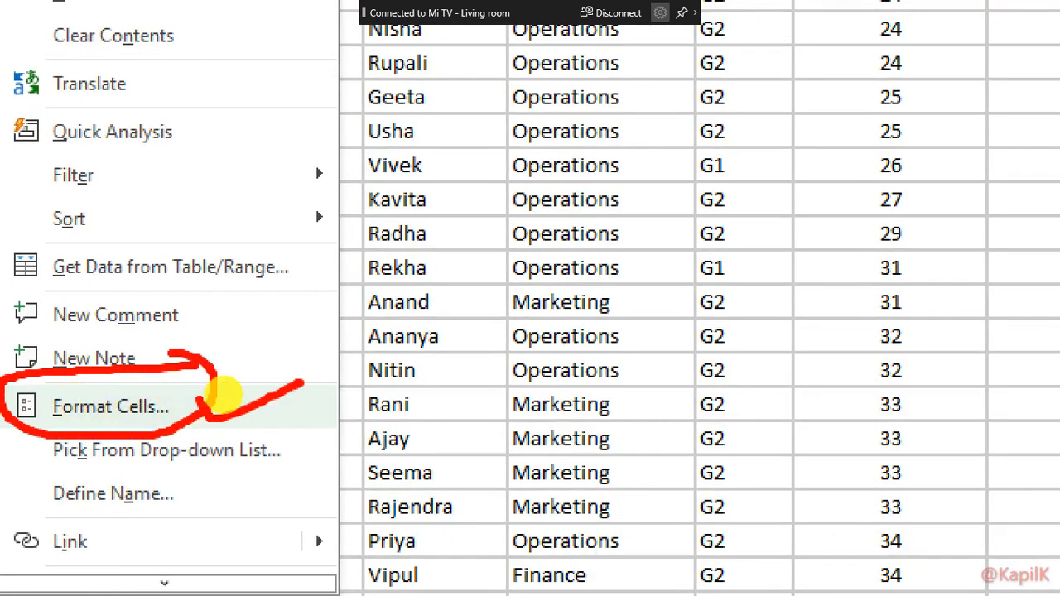
pyautogui.press('Escape')
pyautogui.rightClick(52, 244)
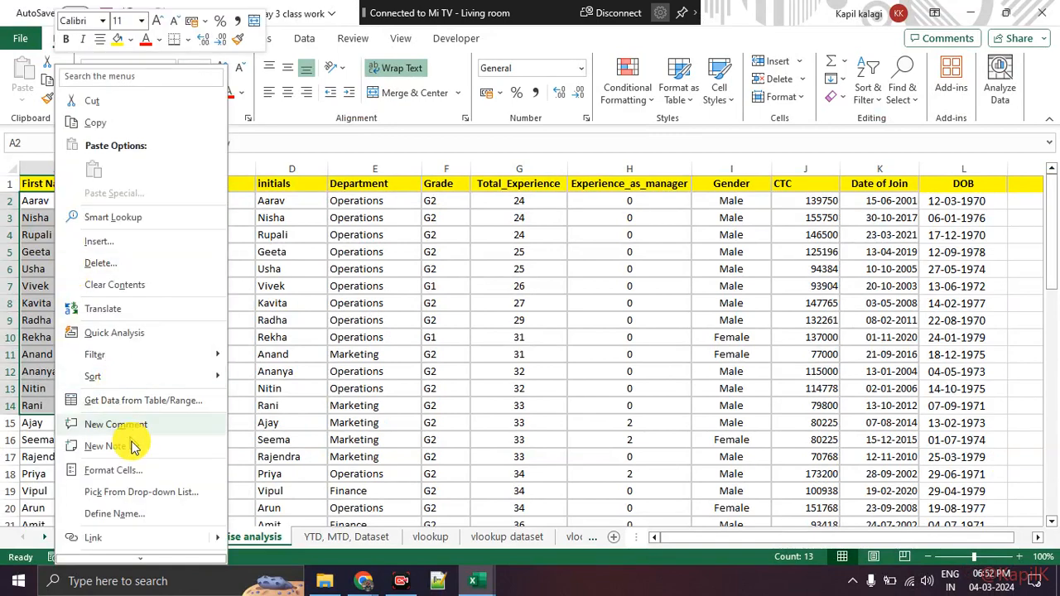
pyautogui.click(136, 470)
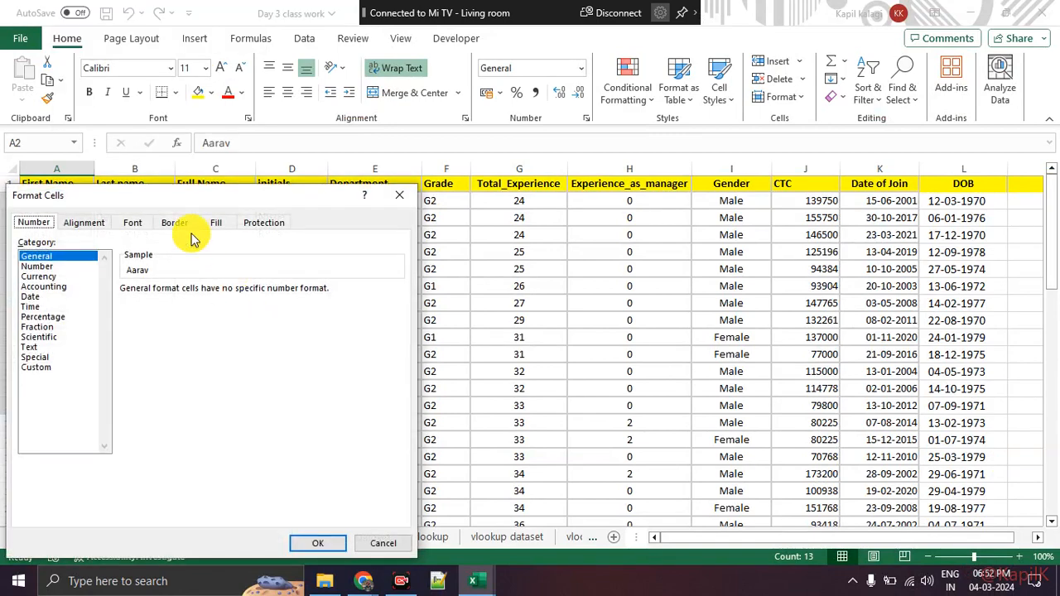
pyautogui.moveTo(176, 195); pyautogui.dragTo(442, 134)
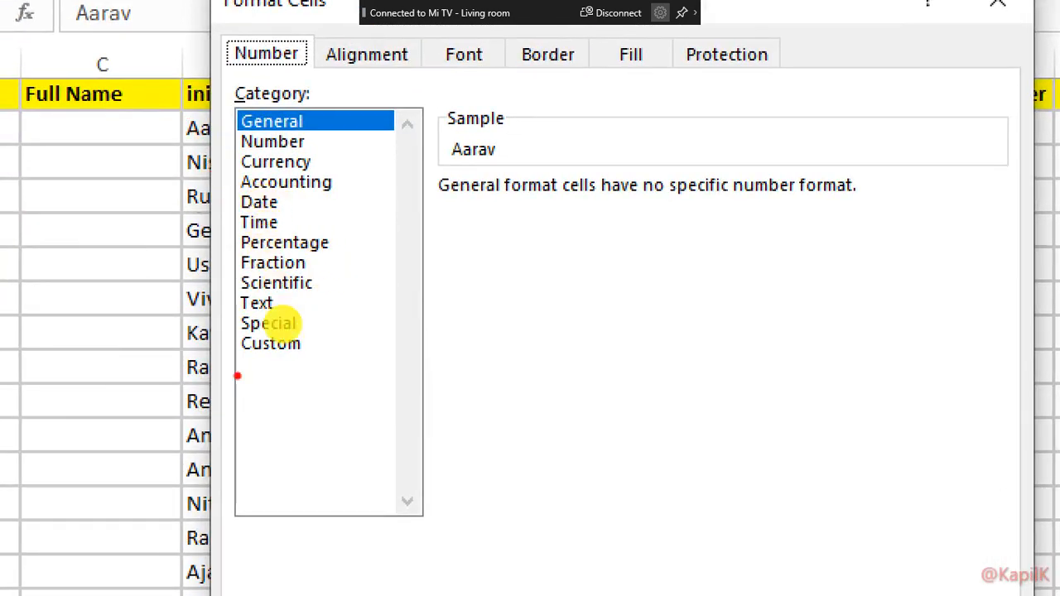
pyautogui.moveTo(204, 292); pyautogui.dragTo(278, 293)
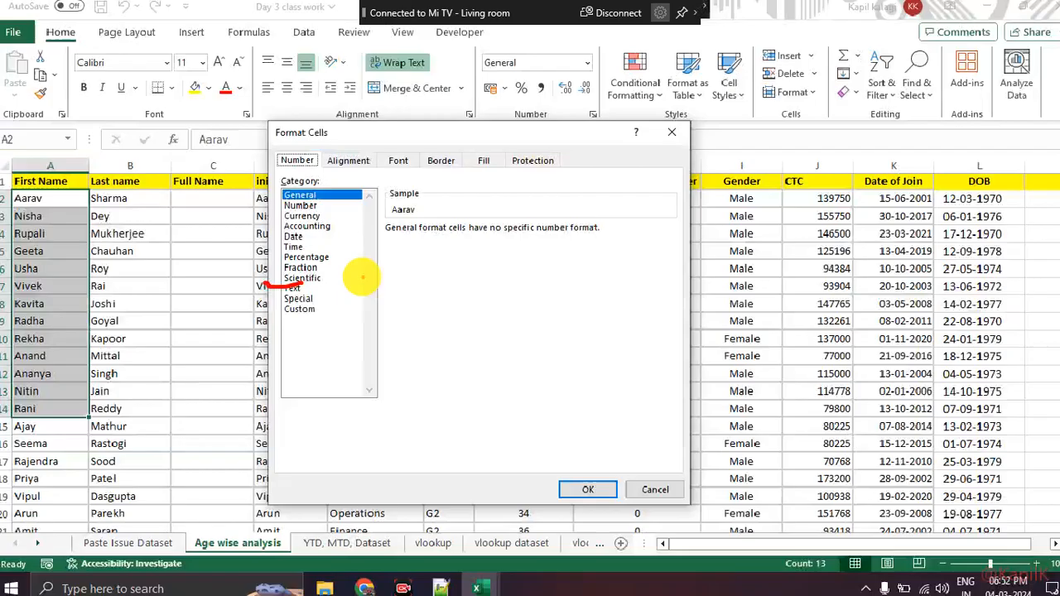
pyautogui.click(298, 289)
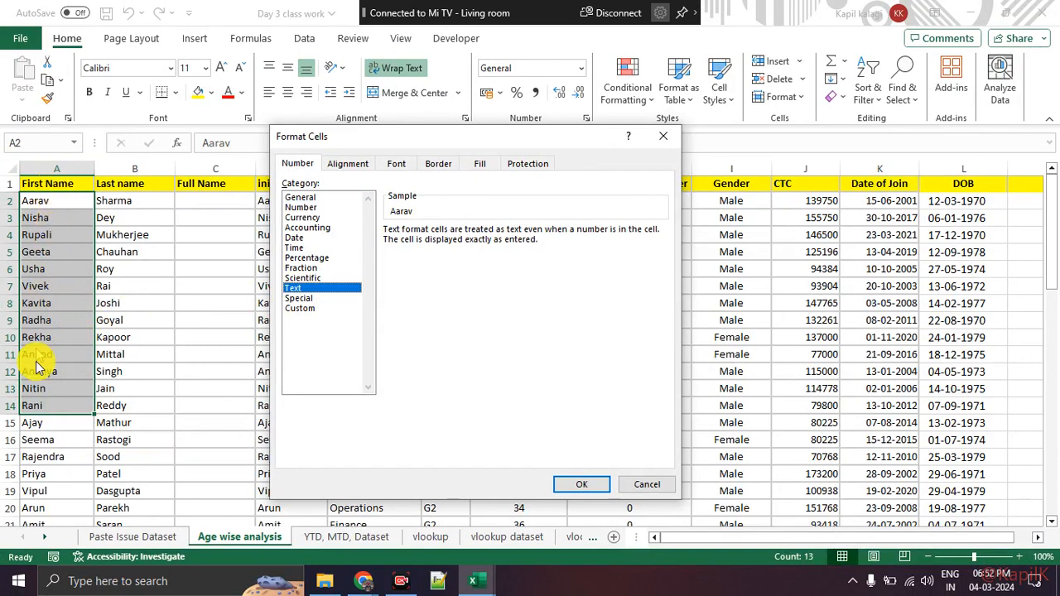
pyautogui.click(558, 479)
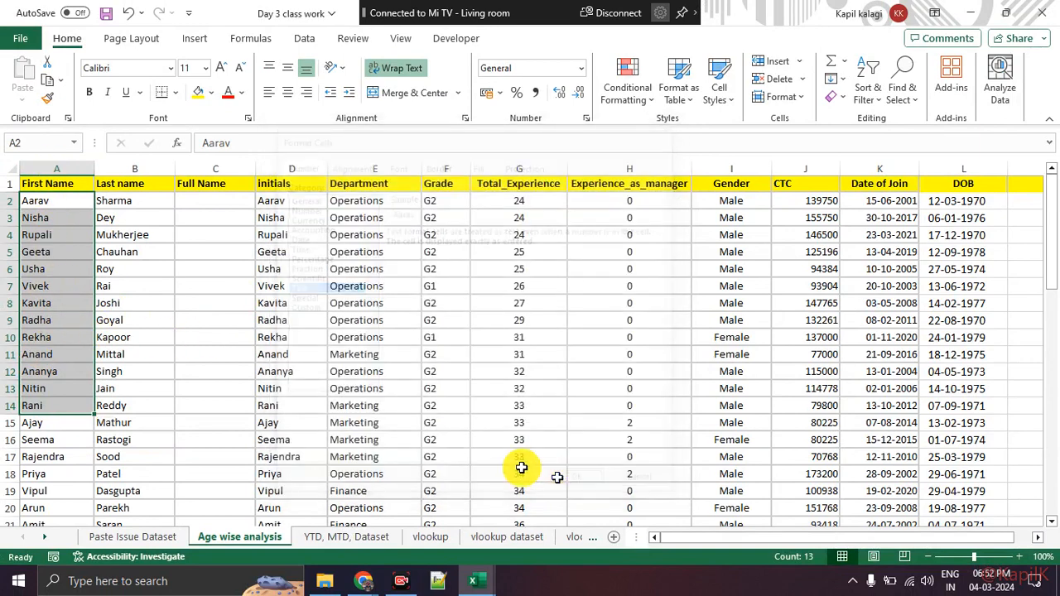
# Look over the First Name, Last name and initials entries in the upper rows of the dataset.
pyautogui.click(208, 390)
pyautogui.moveTo(69, 201); pyautogui.dragTo(66, 398)
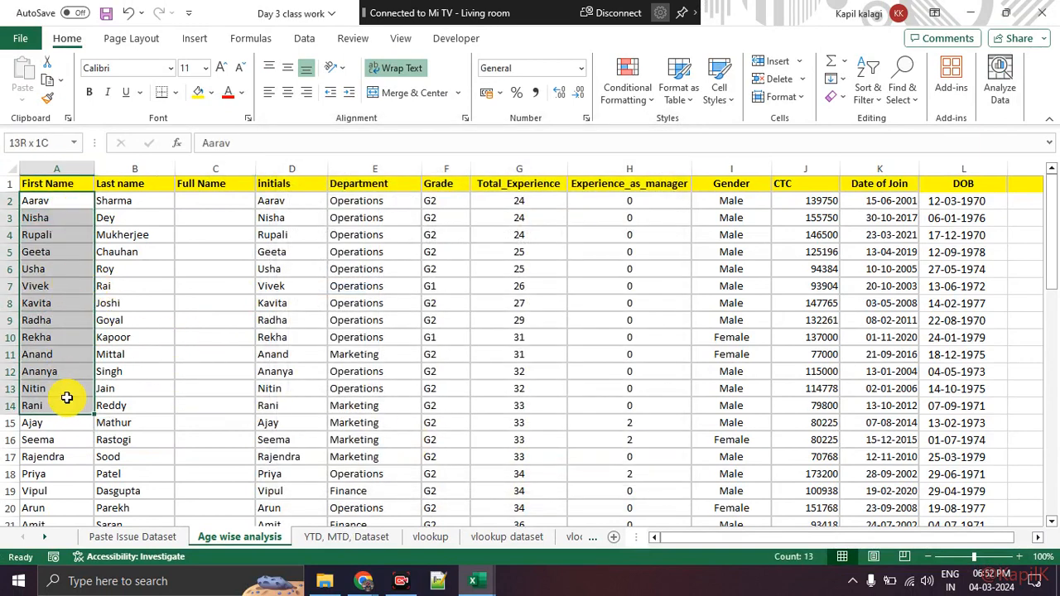
pyautogui.moveTo(139, 218); pyautogui.dragTo(149, 462)
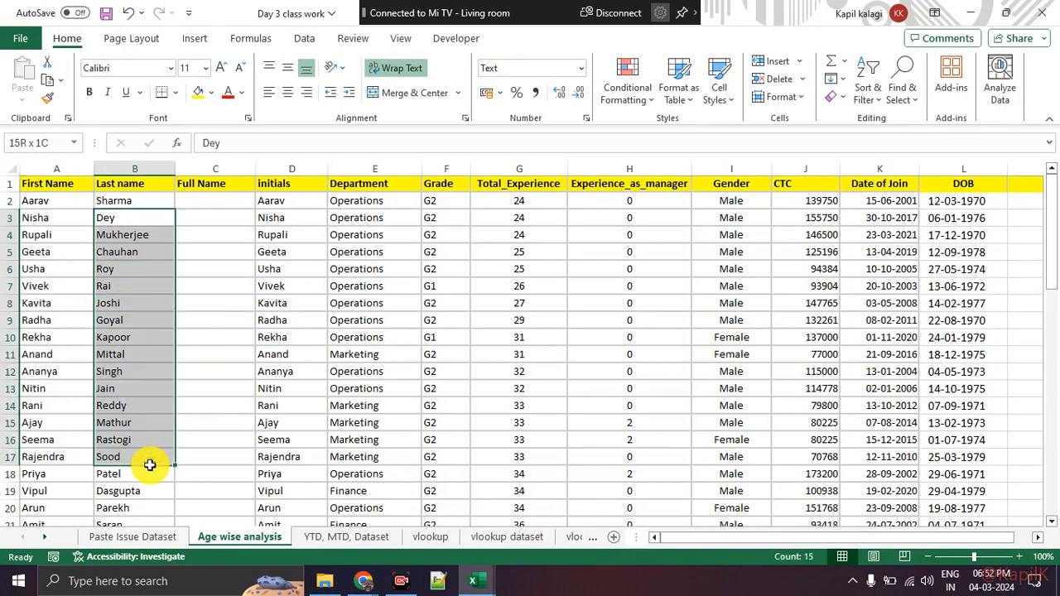
pyautogui.moveTo(290, 221); pyautogui.dragTo(277, 474)
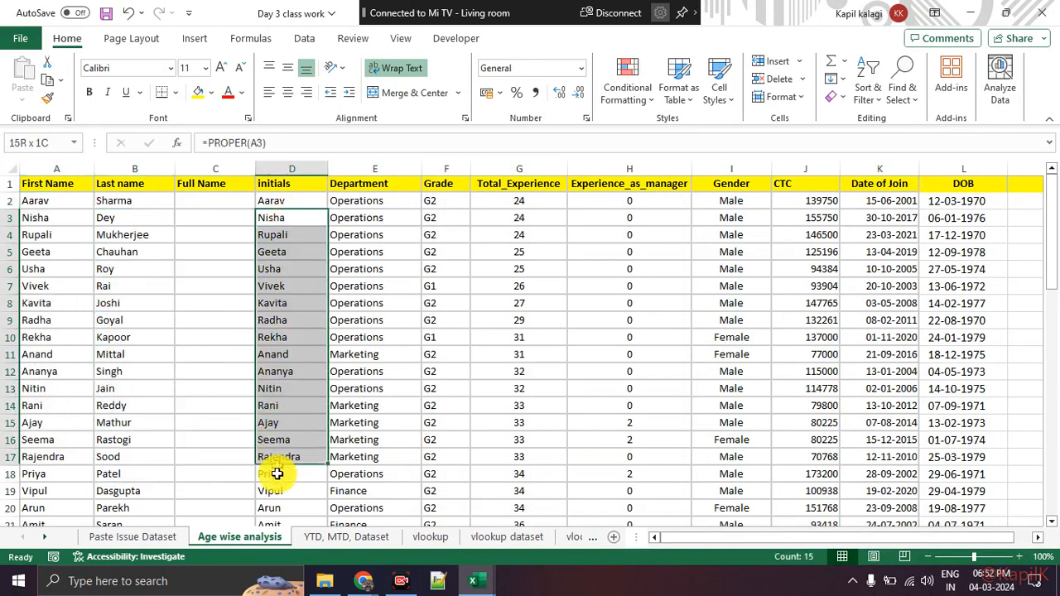
# Look through the Department column's entries down the dataset and return to the header row.
pyautogui.moveTo(359, 218); pyautogui.dragTo(372, 470)
pyautogui.scroll(-5, 373, 383)
pyautogui.scroll(-4, 375, 387)
pyautogui.scroll(9, 372, 390)
# Examine the Grade column's entries, including F29:F37, and return to the header row.
pyautogui.moveTo(445, 201); pyautogui.dragTo(439, 439)
pyautogui.scroll(-5, 439, 323)
pyautogui.scroll(-3, 439, 301)
pyautogui.moveTo(439, 291); pyautogui.dragTo(462, 421)
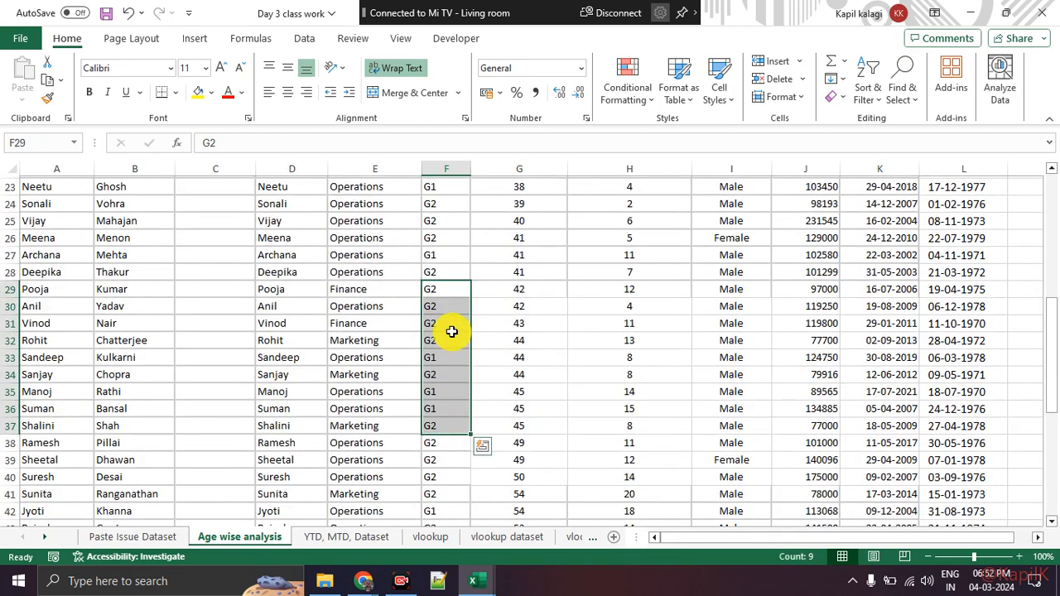
pyautogui.scroll(4, 452, 332)
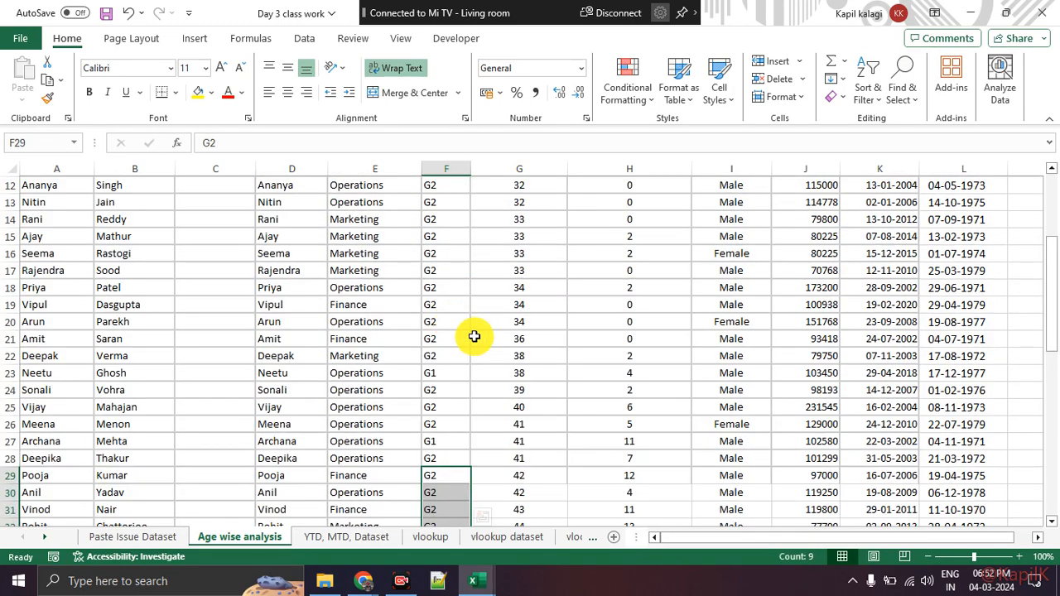
pyautogui.scroll(4, 473, 336)
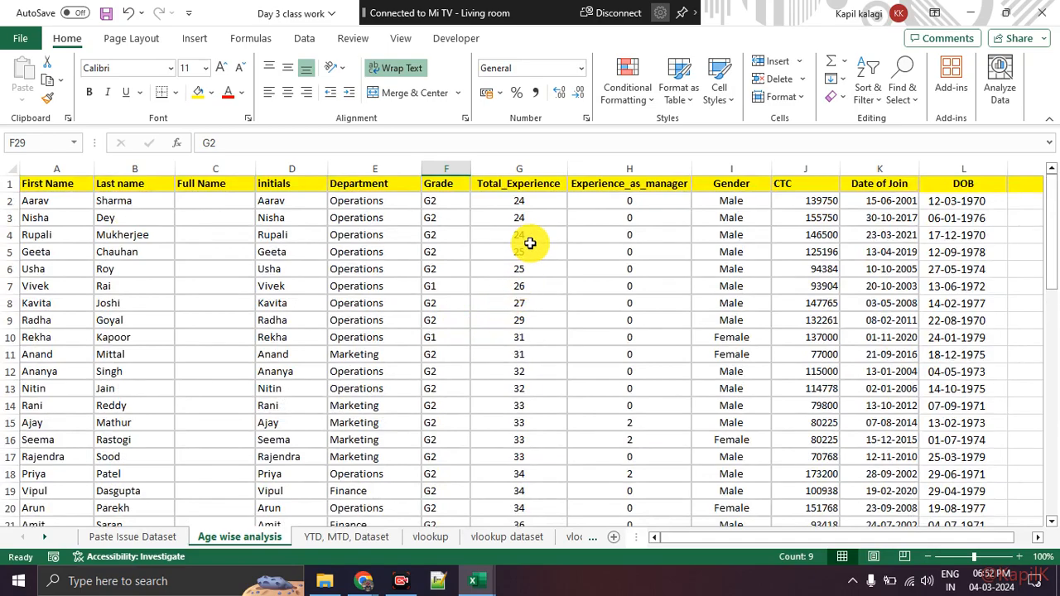
# Review the Total_Experience values from row 2 to row 22.
pyautogui.moveTo(537, 208); pyautogui.dragTo(525, 415)
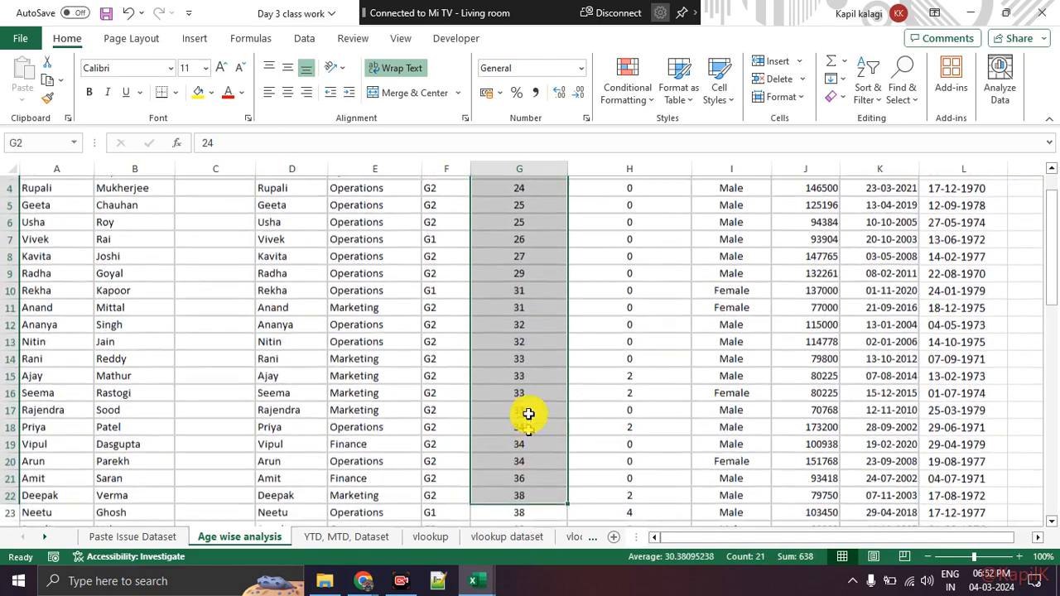
pyautogui.scroll(-5, 528, 334)
pyautogui.scroll(6, 527, 334)
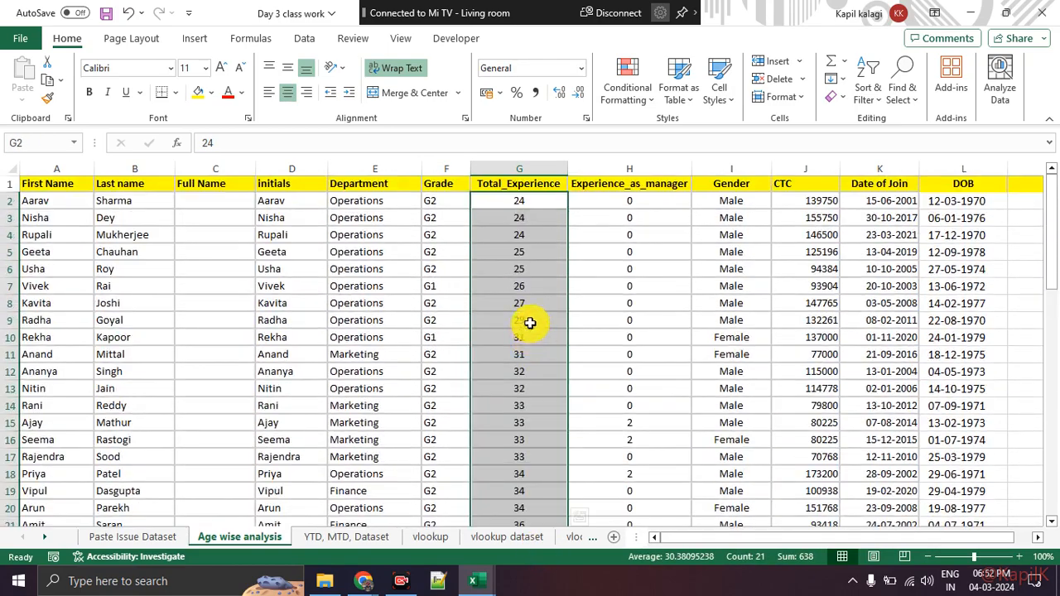
pyautogui.click(536, 306)
# Review the Experience_as_manager values from row 2 downward and compare them with the Total_Experience column.
pyautogui.moveTo(653, 199); pyautogui.dragTo(654, 490)
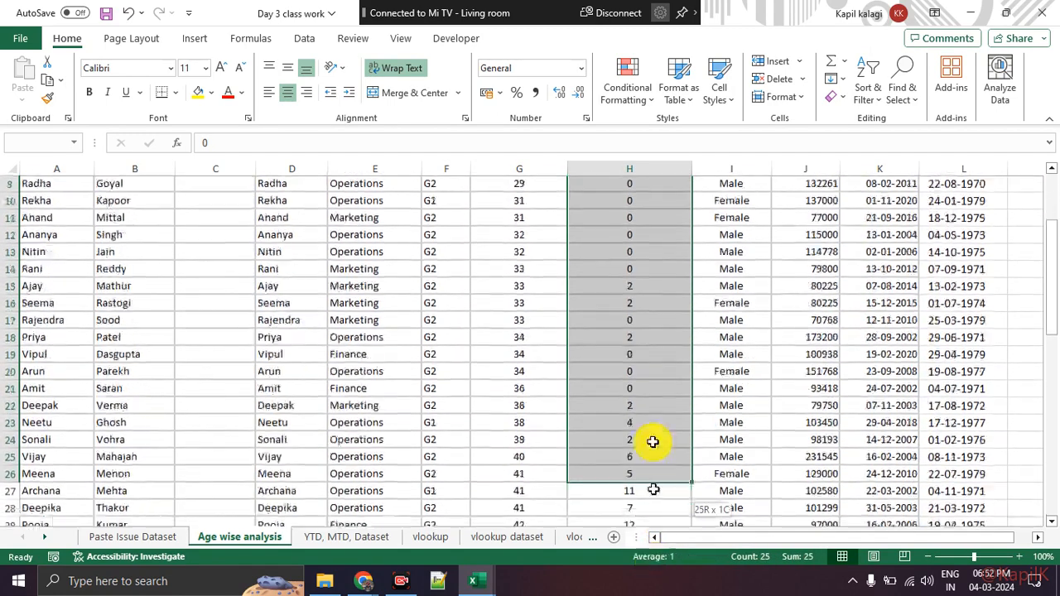
pyautogui.scroll(4, 637, 339)
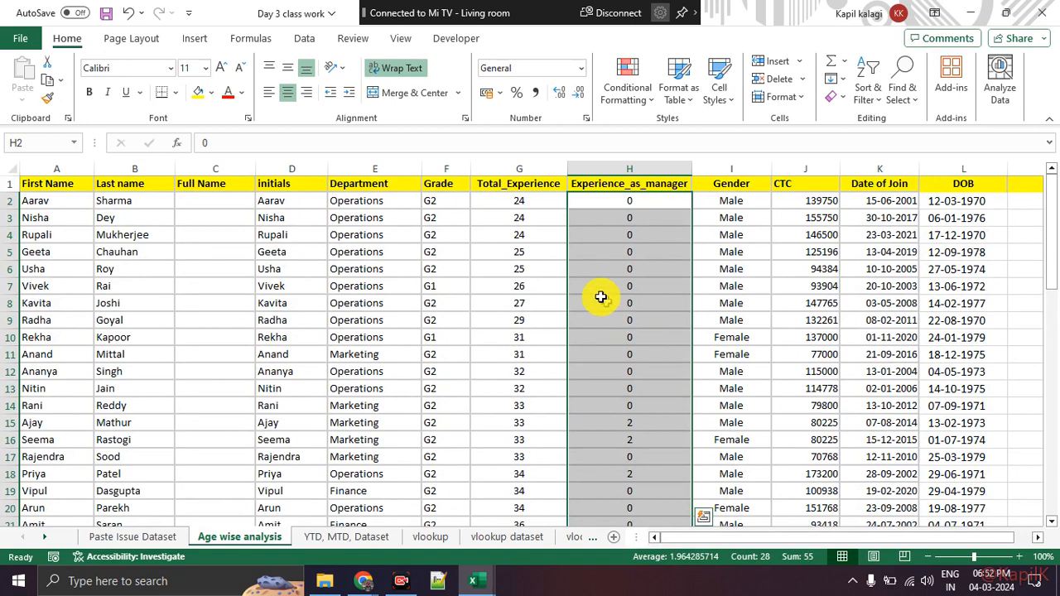
pyautogui.click(558, 253)
pyautogui.moveTo(539, 208); pyautogui.dragTo(657, 478)
pyautogui.click(540, 334)
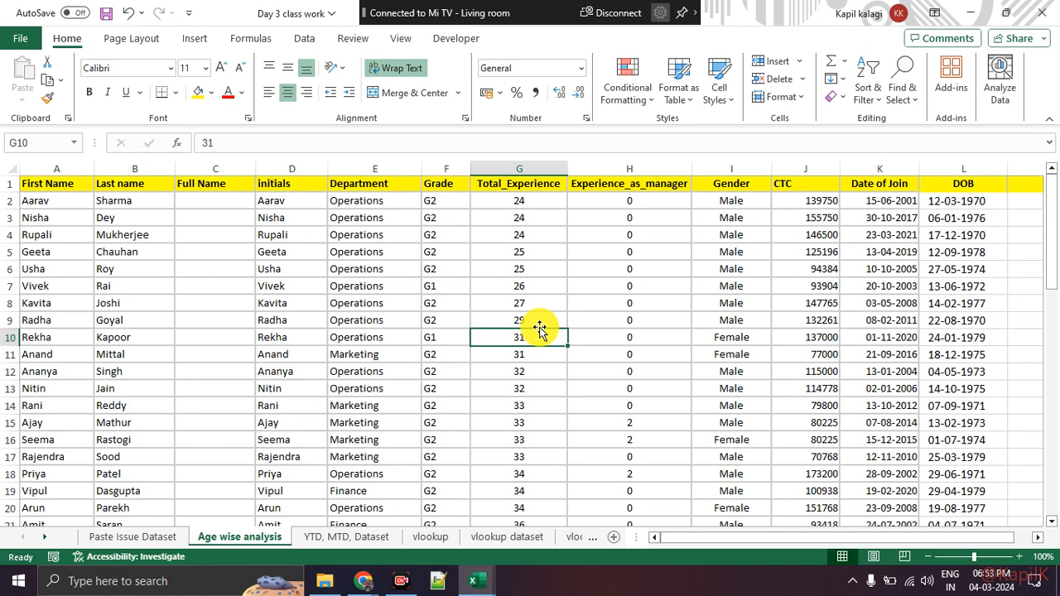
# Examine the Total_Experience values through the last record in row 51, checking rows 42 and 45, and return to the header row.
pyautogui.scroll(-7, 539, 329)
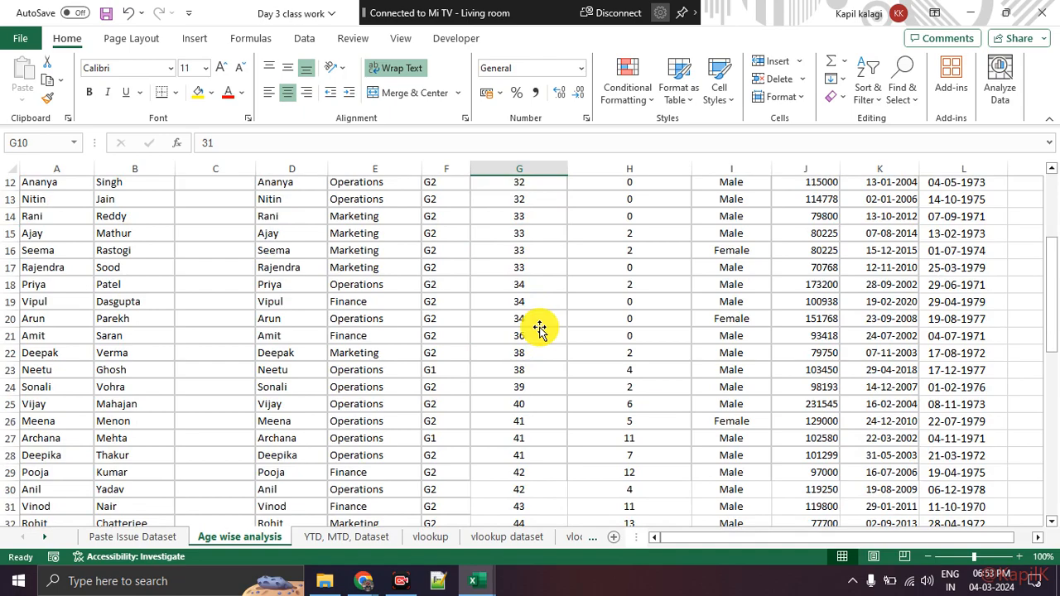
pyautogui.scroll(-3, 539, 329)
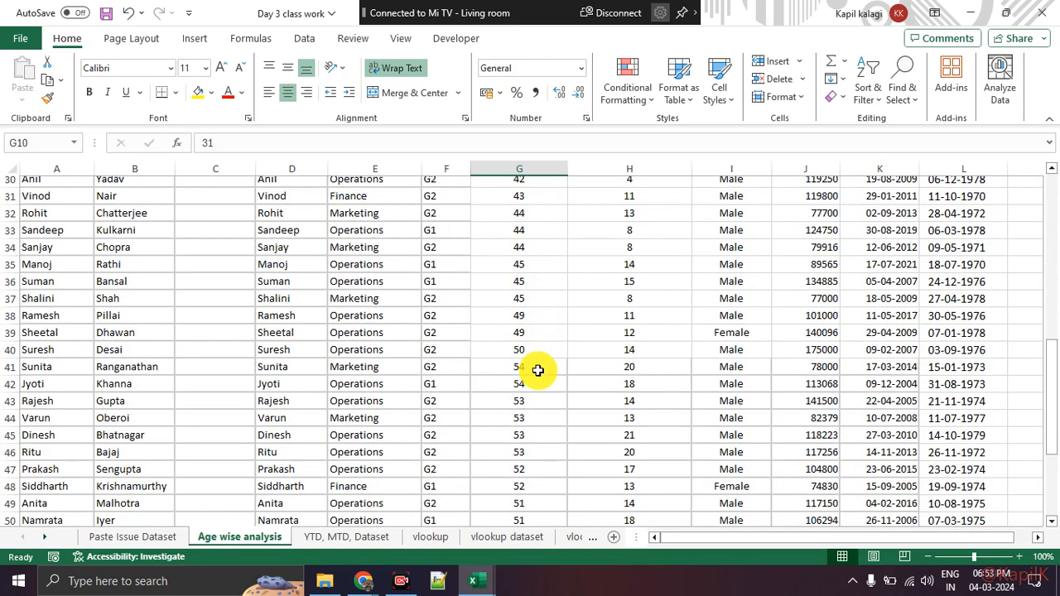
pyautogui.scroll(3, 538, 365)
pyautogui.scroll(-5, 539, 369)
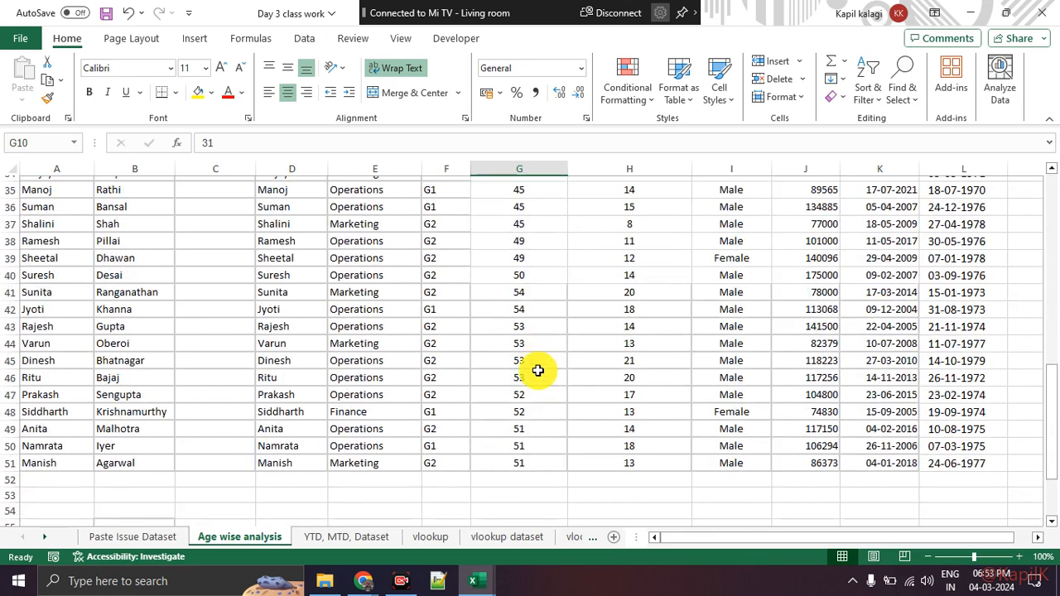
pyautogui.click(532, 306)
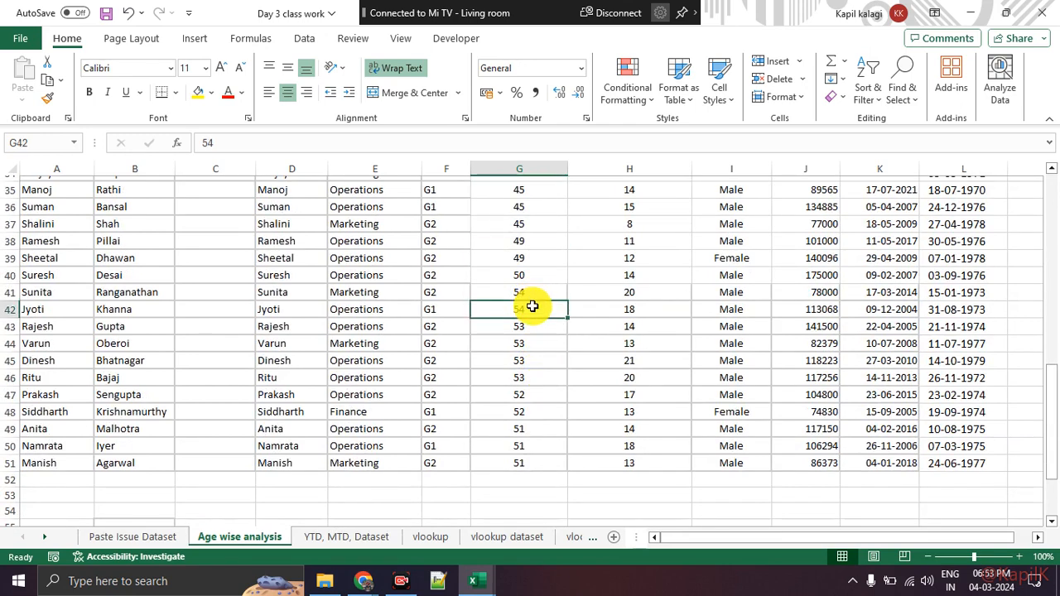
pyautogui.click(535, 356)
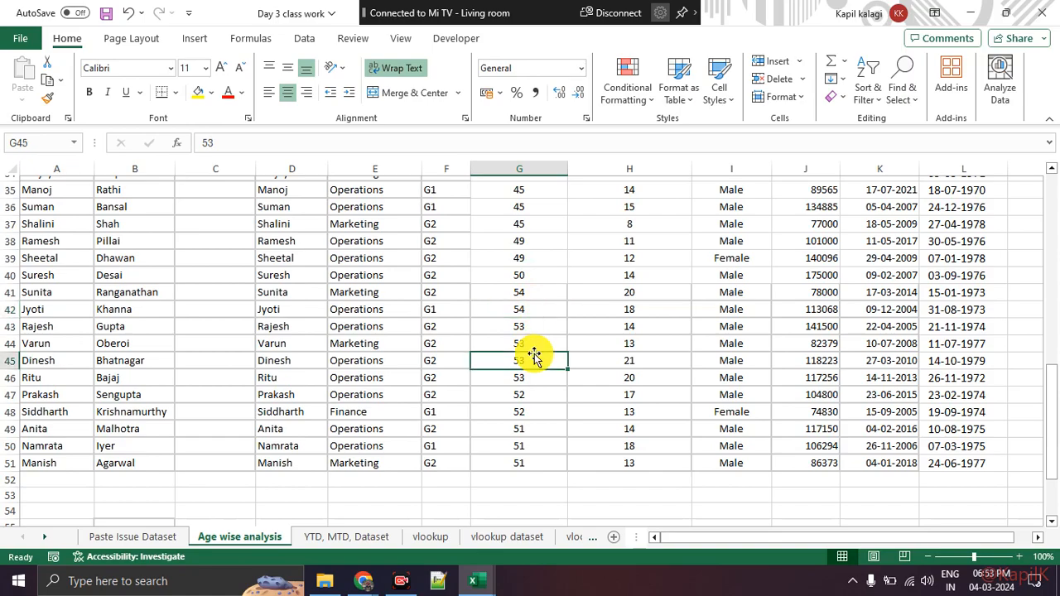
pyautogui.scroll(5, 535, 357)
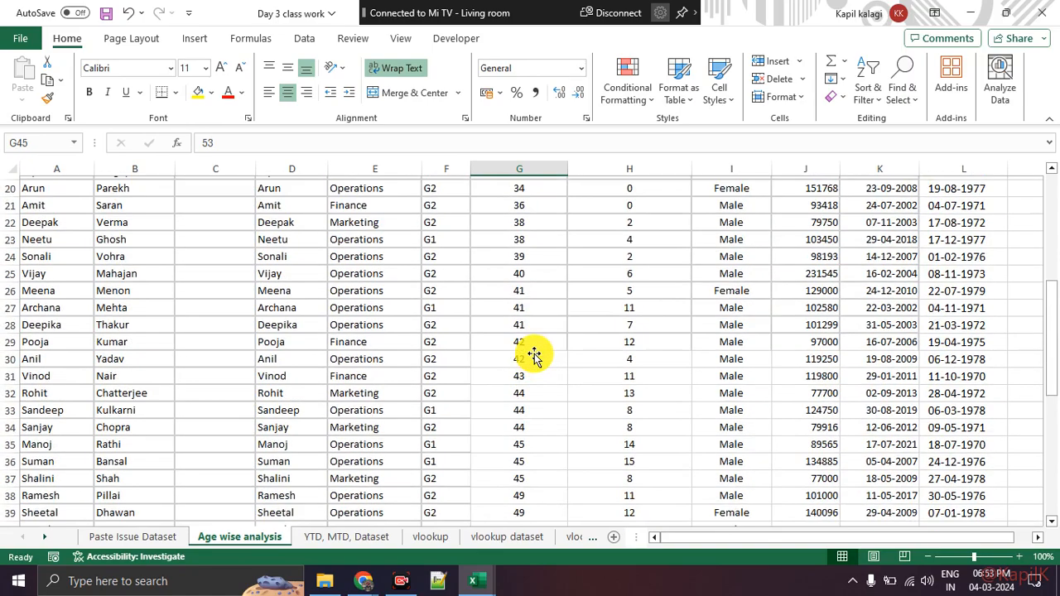
pyautogui.scroll(6, 535, 356)
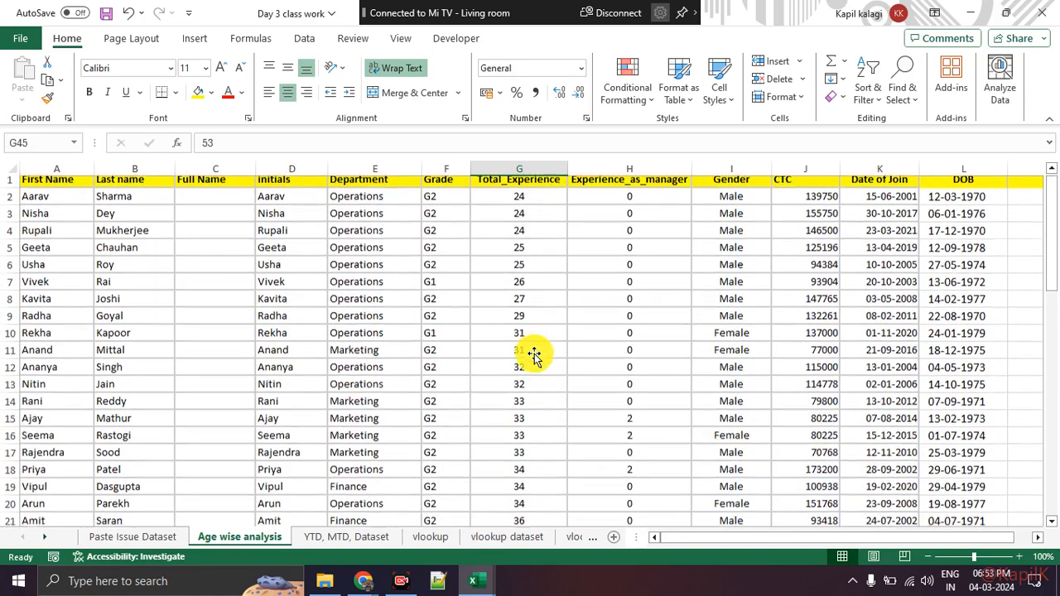
pyautogui.scroll(-6, 535, 357)
pyautogui.scroll(6, 535, 357)
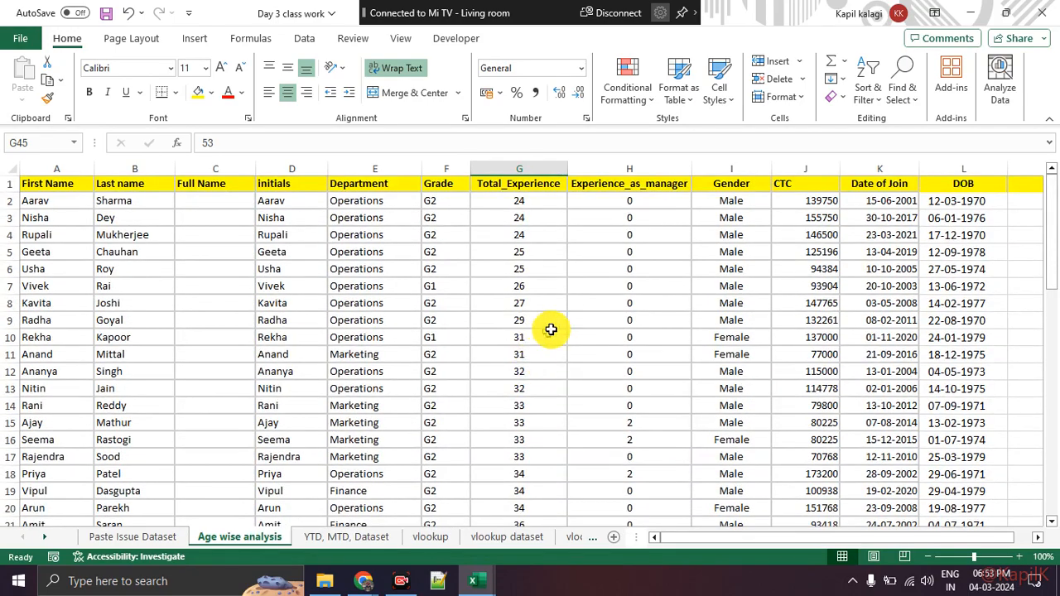
# Check the DOB in row 44 and the Date of Join in row 50 near the end of the dataset.
pyautogui.click(597, 256)
pyautogui.scroll(-2, 596, 257)
pyautogui.scroll(-9, 597, 256)
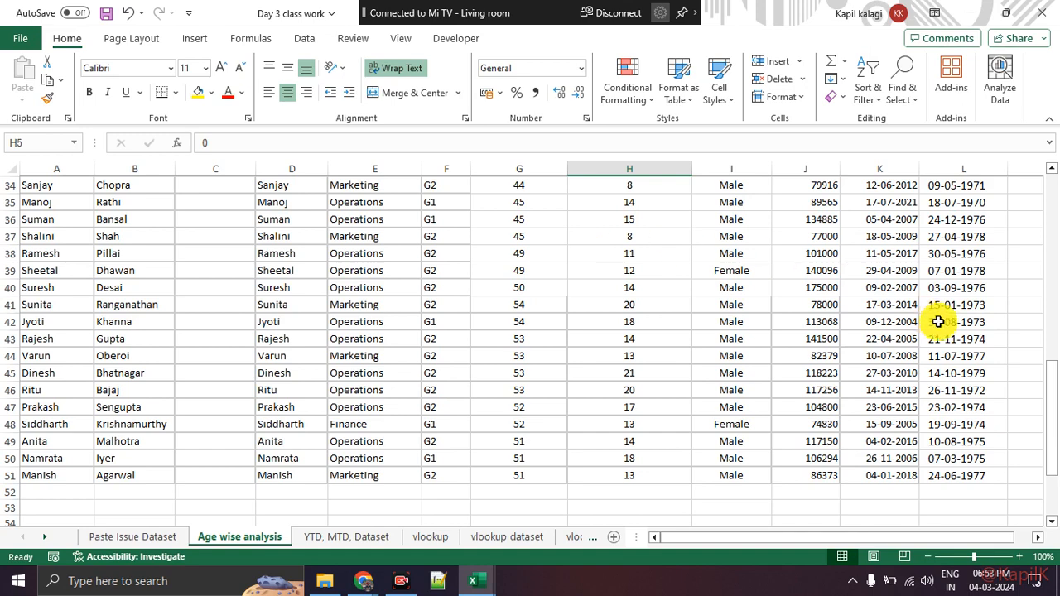
pyautogui.click(914, 357)
pyautogui.click(941, 358)
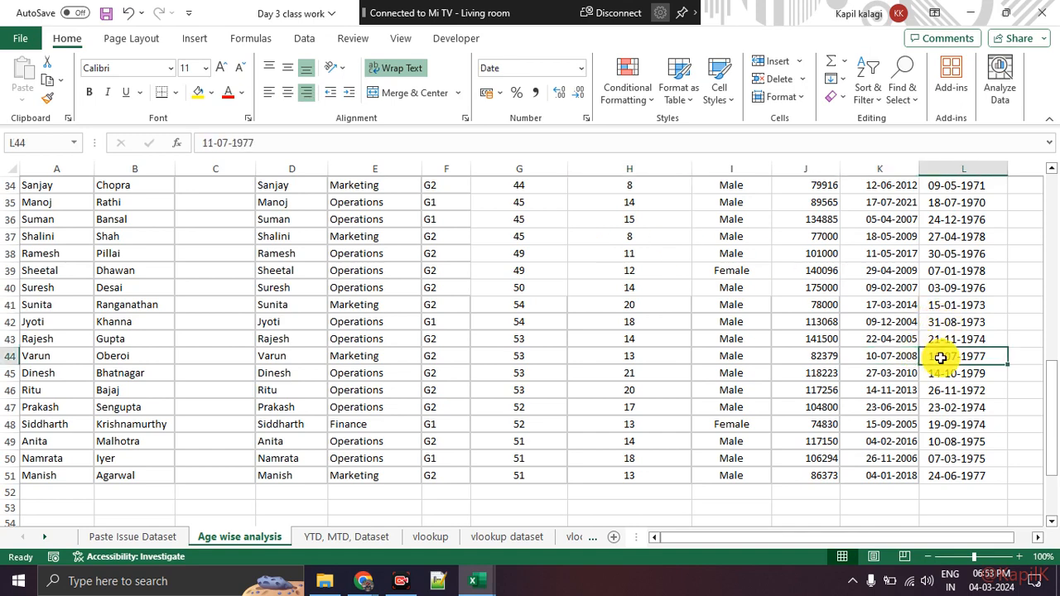
pyautogui.click(898, 458)
pyautogui.scroll(11, 898, 458)
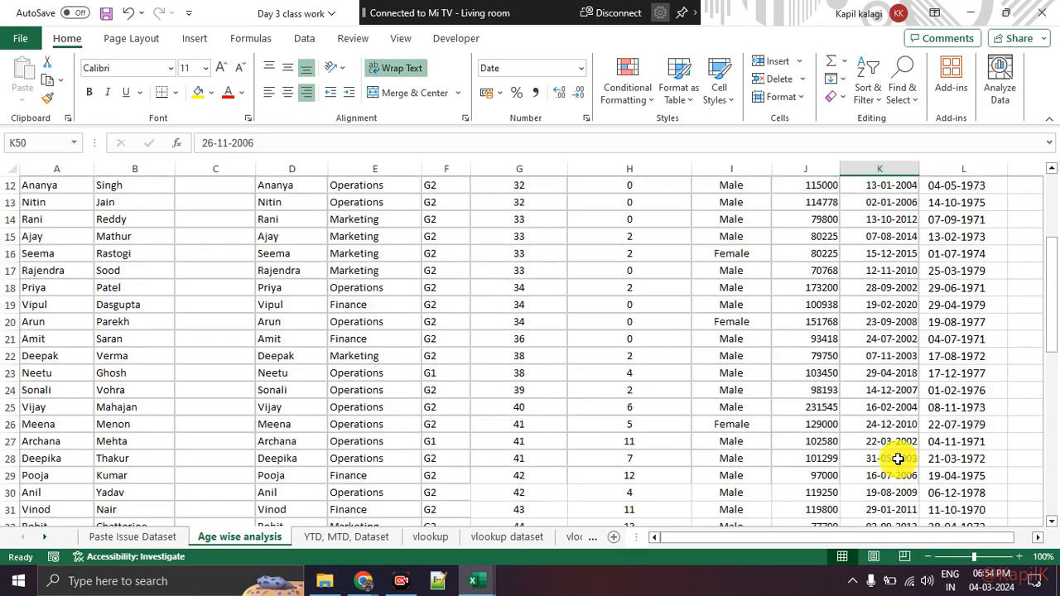
# Examine the last records, checking Total_Experience in row 51 and Experience_as_manager in rows 50 and 51.
pyautogui.scroll(-7, 898, 458)
pyautogui.scroll(-7, 898, 459)
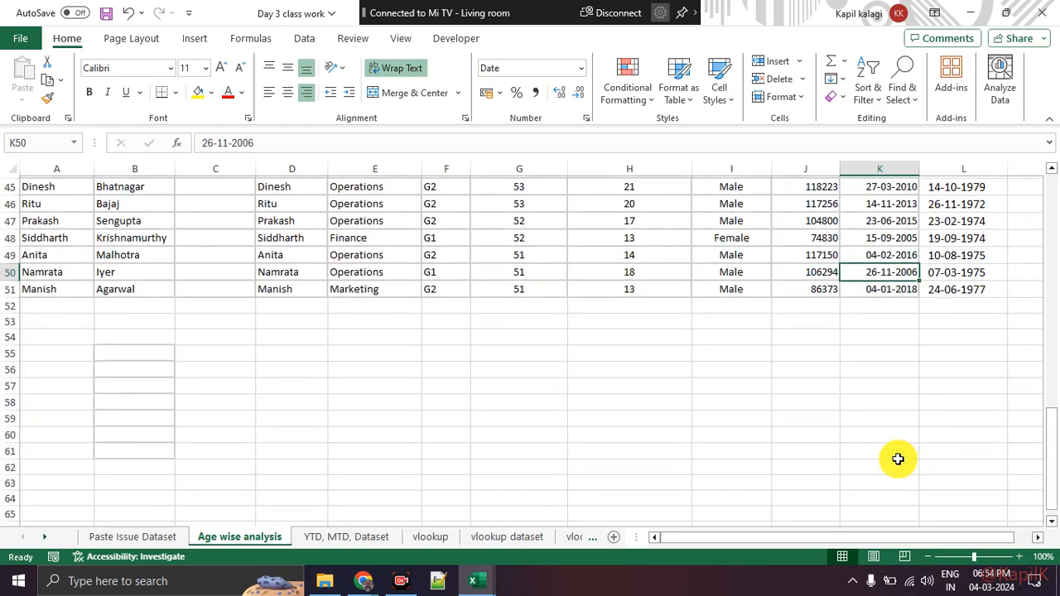
pyautogui.scroll(5, 899, 458)
pyautogui.scroll(-3, 898, 458)
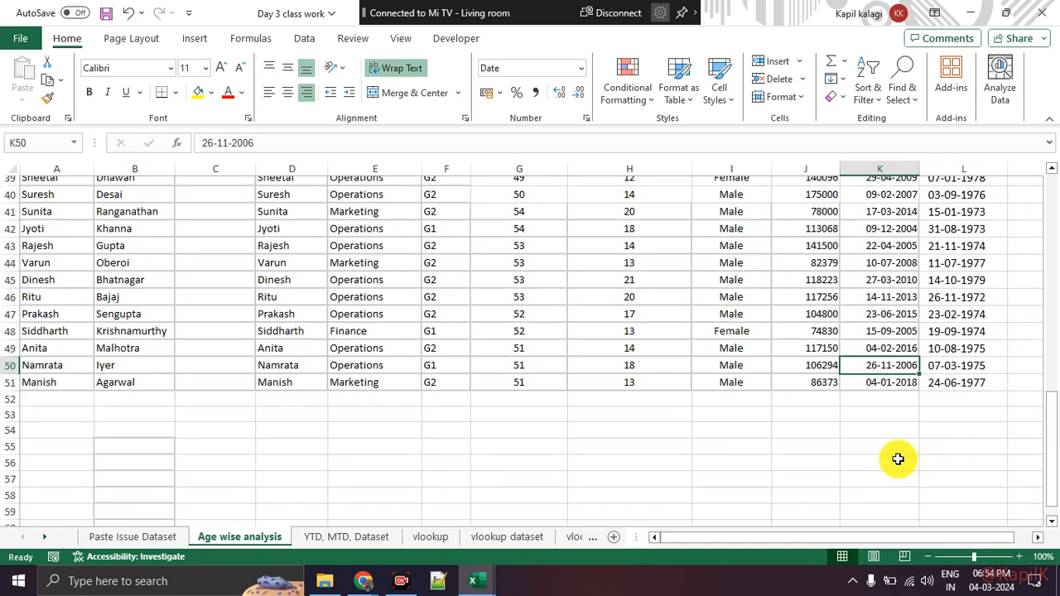
pyautogui.click(553, 382)
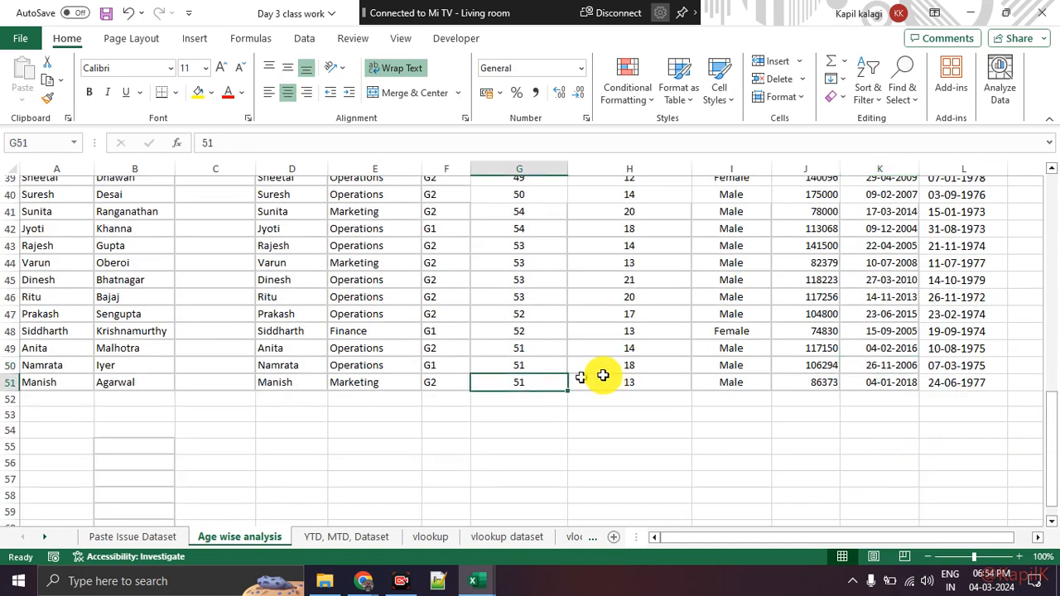
pyautogui.click(619, 377)
pyautogui.click(619, 366)
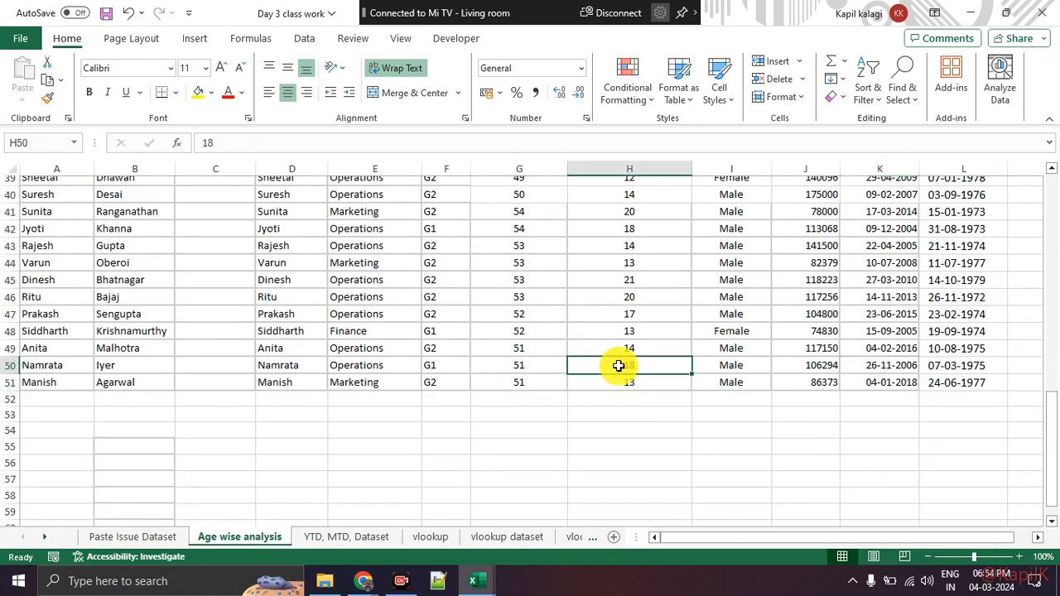
# Review the Experience_as_manager values against Total_Experience throughout the dataset and return to the header row.
pyautogui.scroll(4, 619, 366)
pyautogui.scroll(-1, 618, 365)
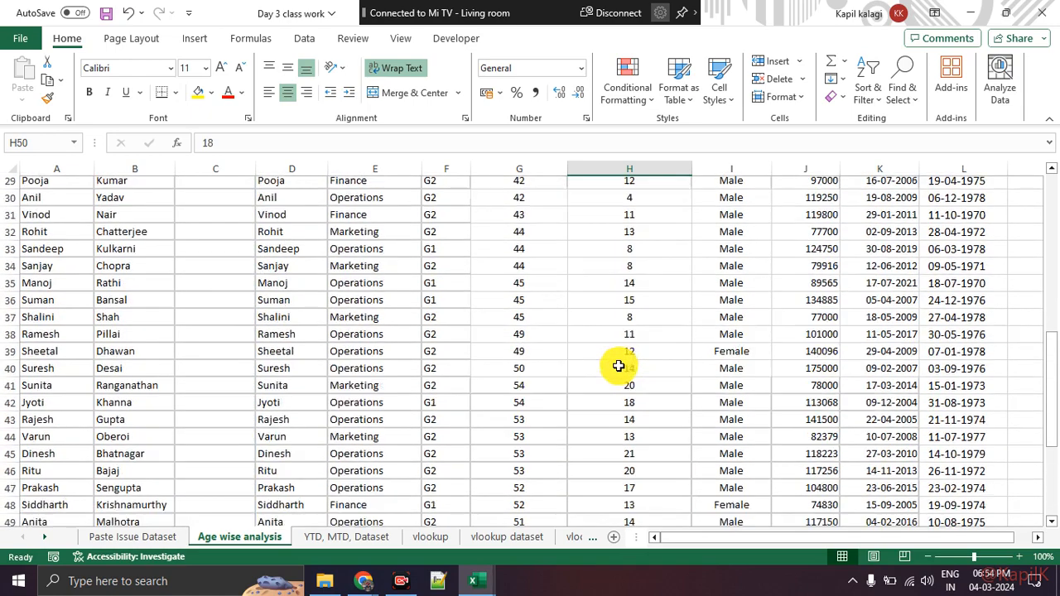
pyautogui.scroll(-2, 619, 366)
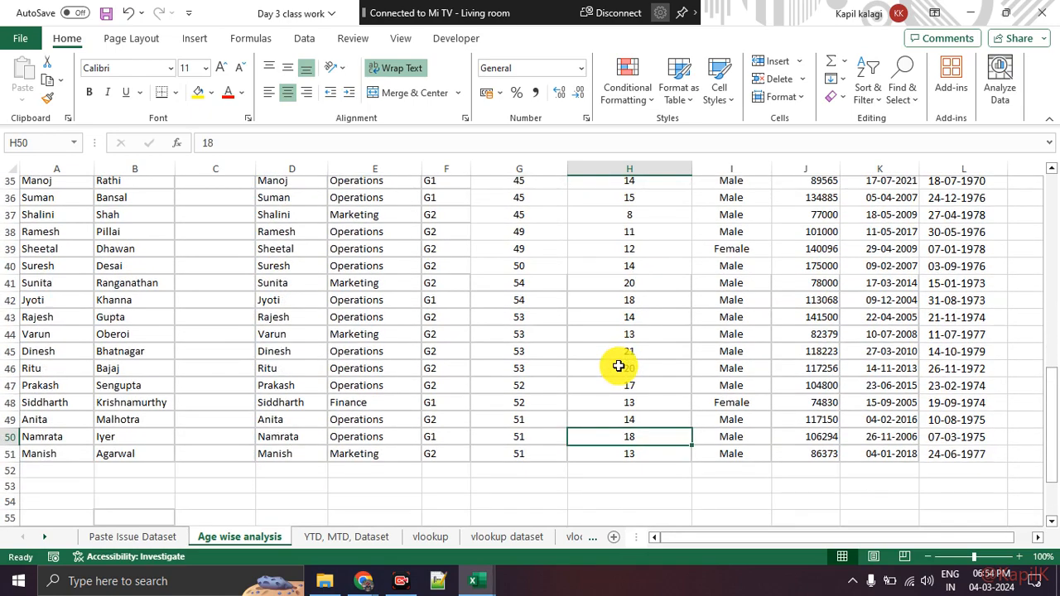
pyautogui.scroll(11, 619, 365)
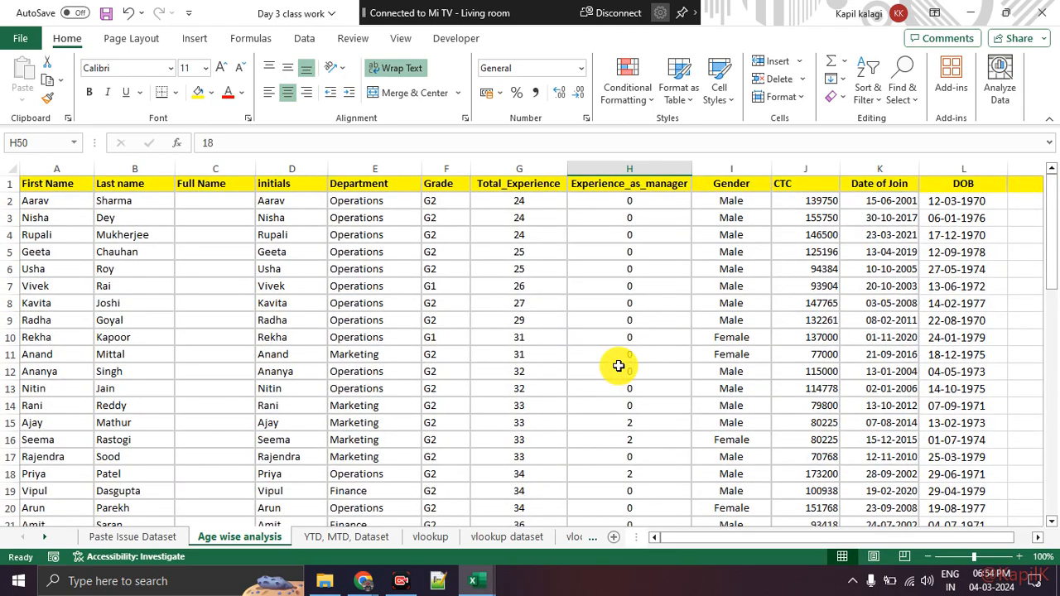
pyautogui.scroll(-3, 619, 365)
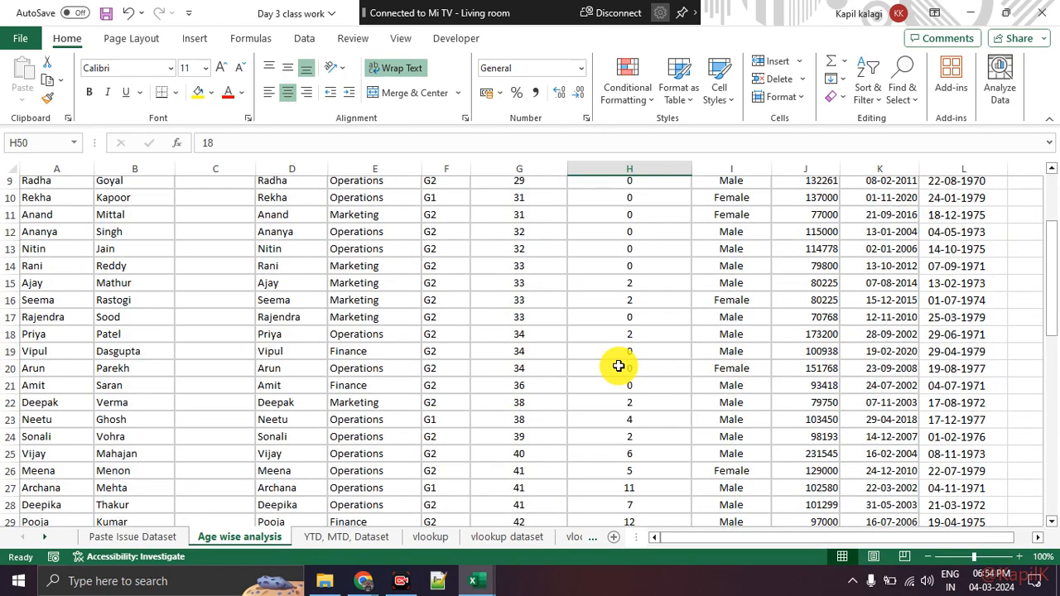
pyautogui.scroll(-2, 619, 365)
pyautogui.scroll(-1, 619, 365)
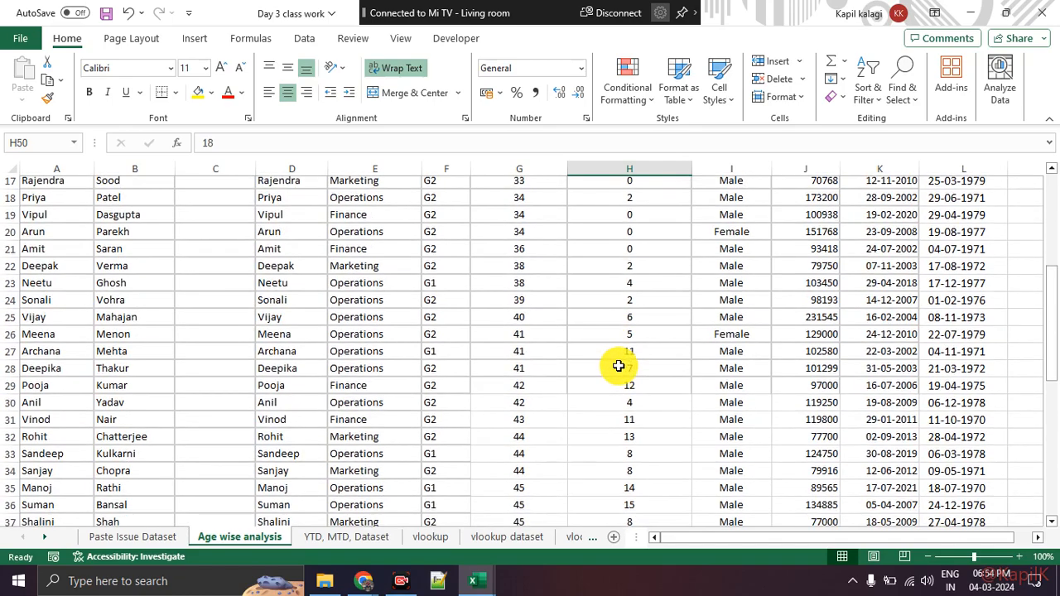
pyautogui.scroll(-3, 619, 366)
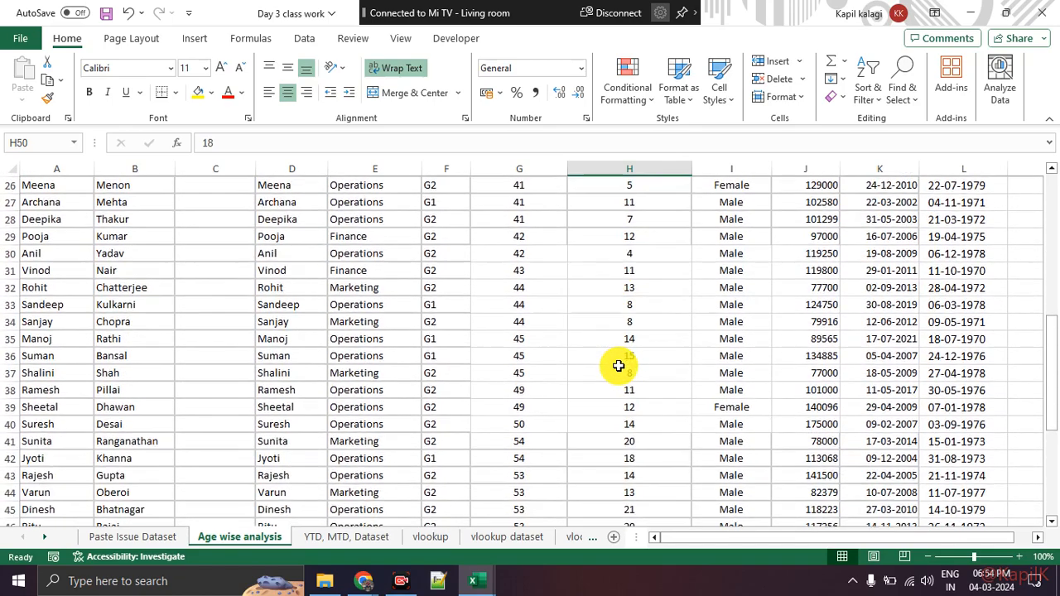
pyautogui.scroll(8, 619, 366)
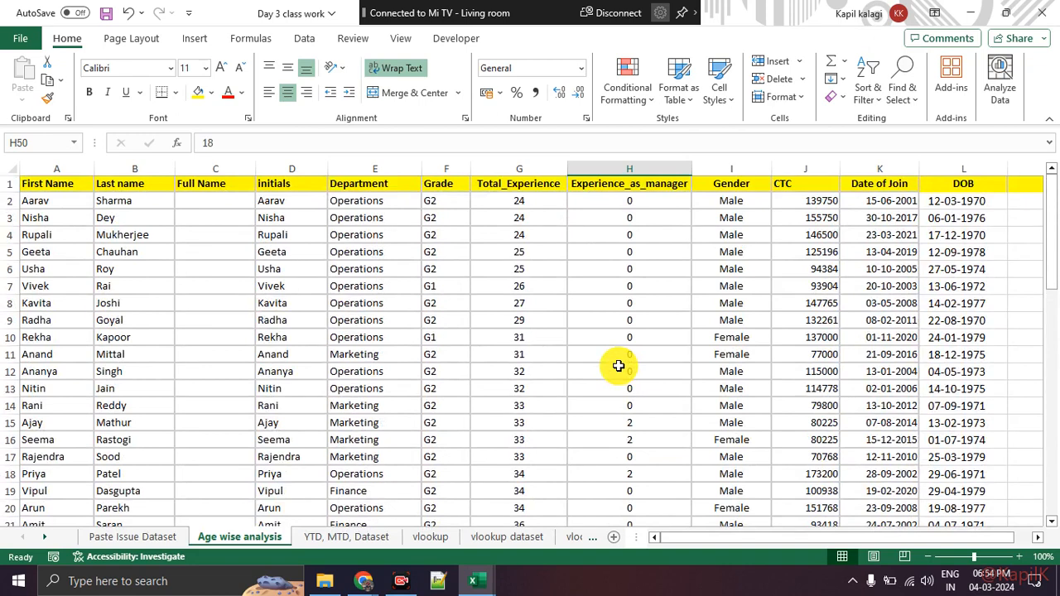
# Review the Gender values in rows 5 to 11 and the CTC values in rows 2 to 15.
pyautogui.hscroll(1, 619, 366)
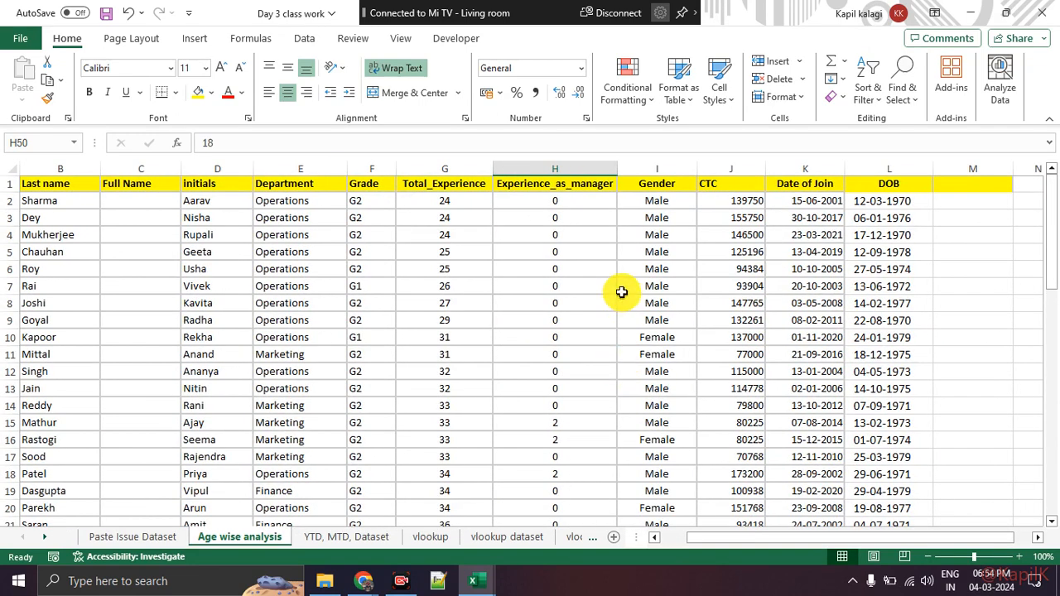
pyautogui.moveTo(634, 256); pyautogui.dragTo(665, 355)
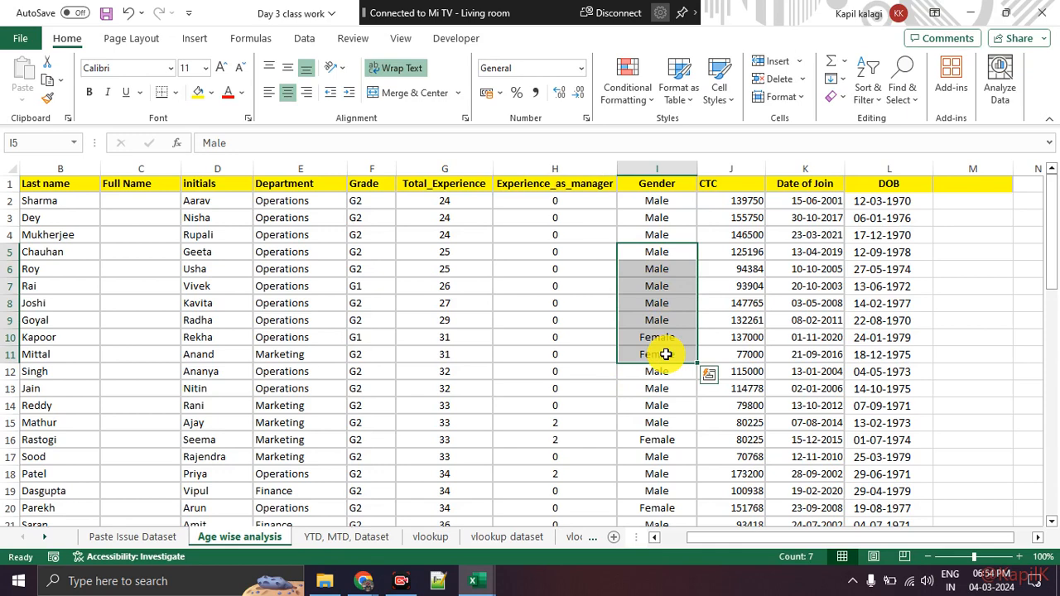
pyautogui.moveTo(722, 235); pyautogui.dragTo(753, 409)
pyautogui.click(727, 201)
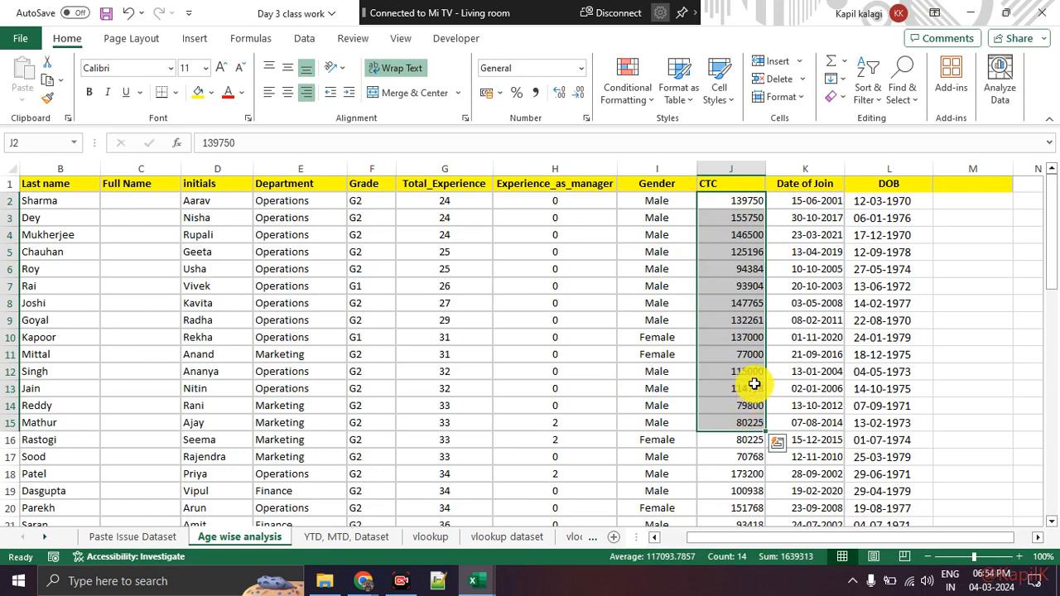
pyautogui.click(755, 385)
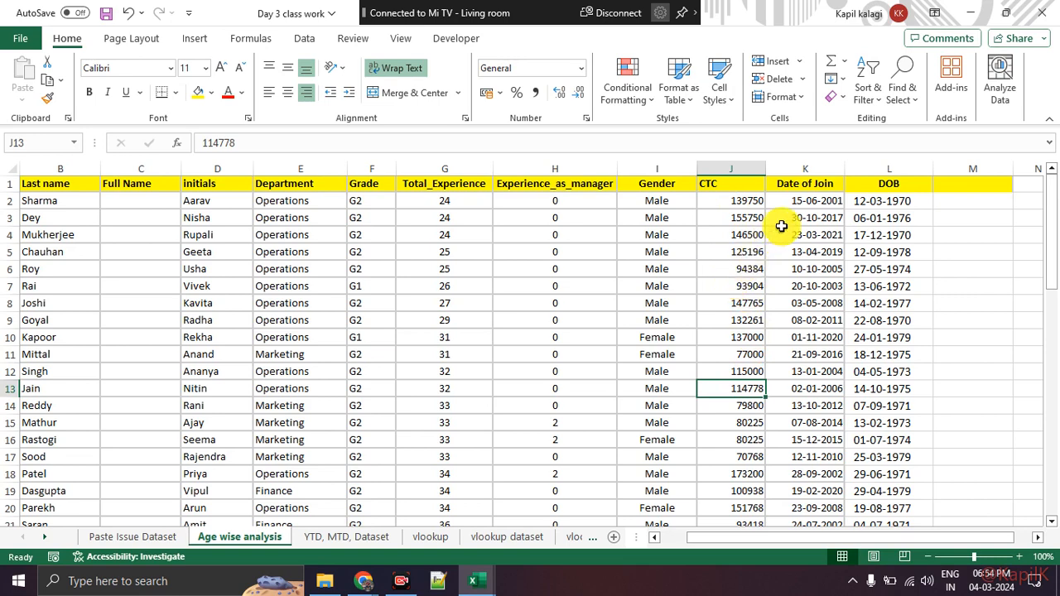
# Review the Date of Join values in rows 3 to 15 and the DOB values in rows 2 to 19.
pyautogui.moveTo(791, 218); pyautogui.dragTo(813, 422)
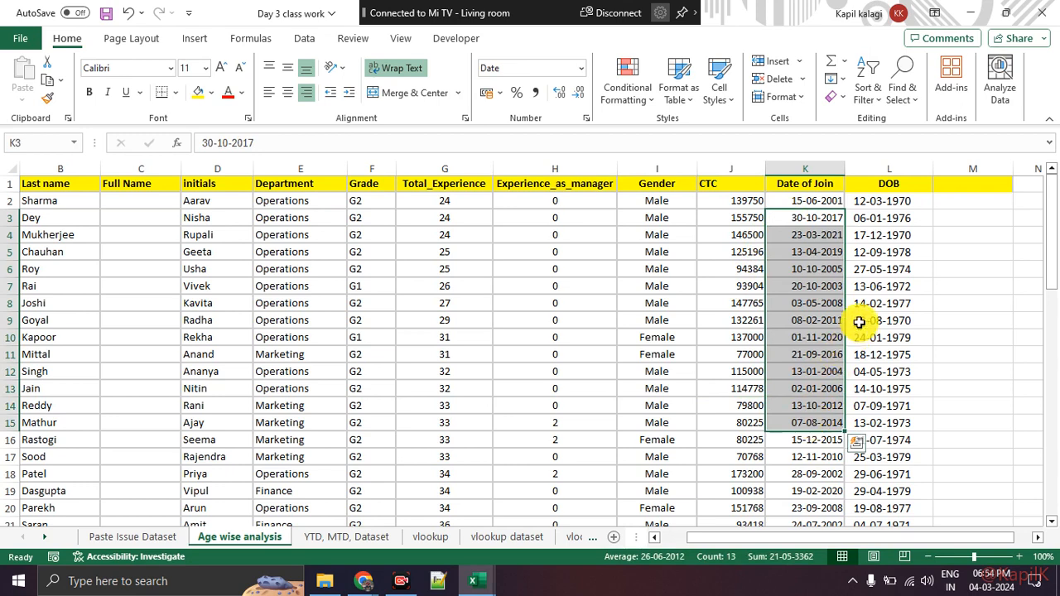
pyautogui.moveTo(906, 212); pyautogui.dragTo(929, 491)
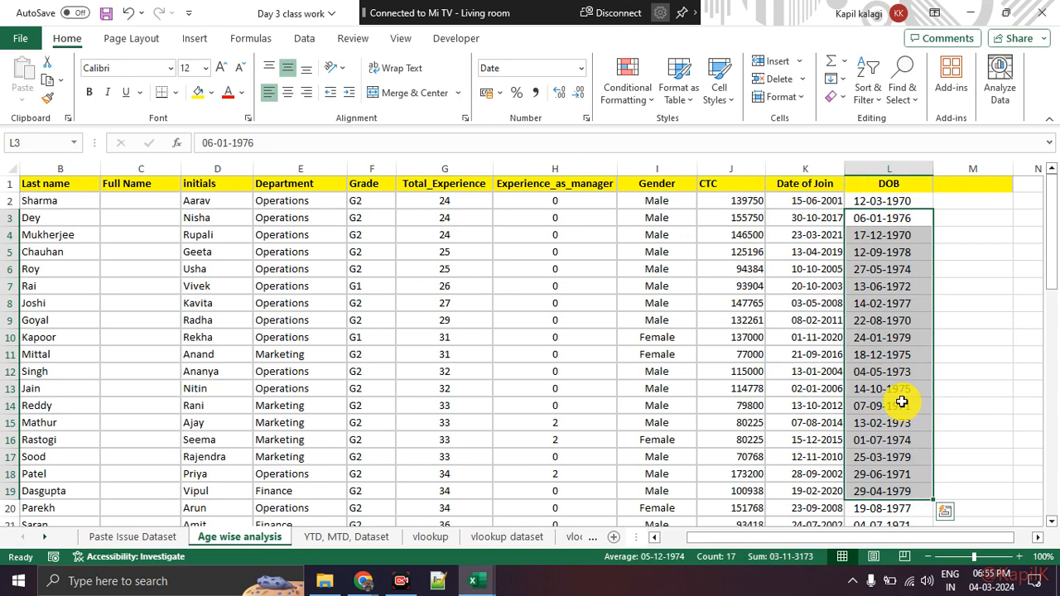
pyautogui.scroll(-3, 902, 402)
pyautogui.scroll(3, 900, 403)
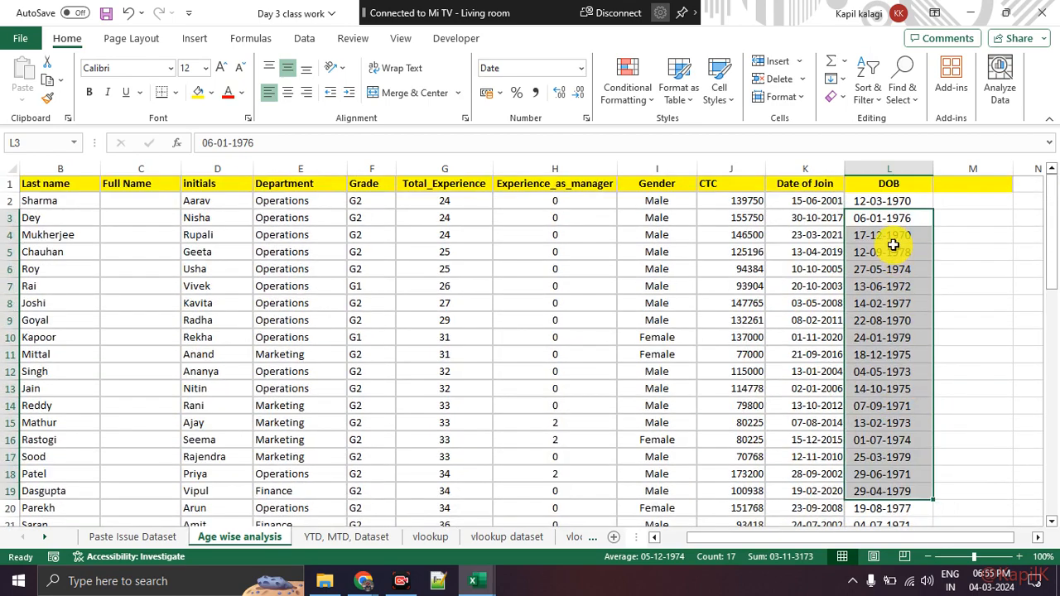
pyautogui.click(886, 206)
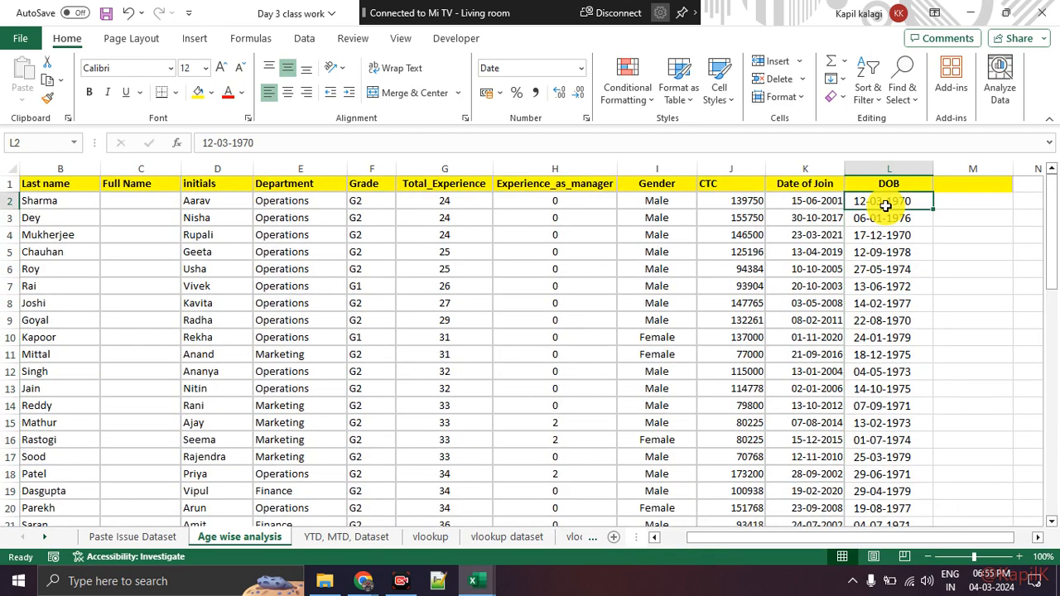
# Look across all dataset columns, checking the Department in row 2 and the row 8 record from First Name to Gender.
pyautogui.hscroll(-1, 885, 205)
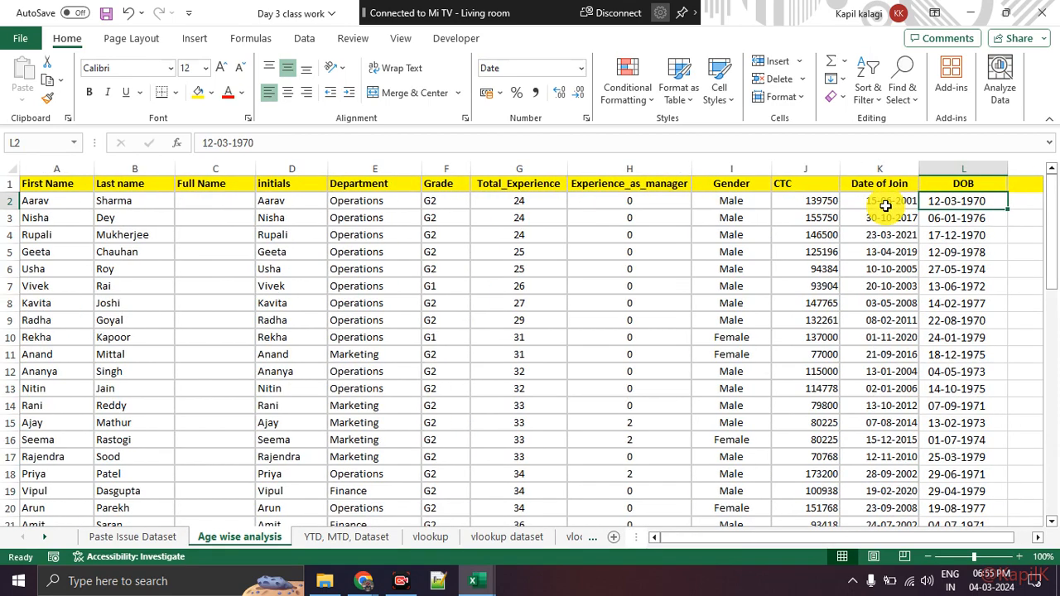
pyautogui.hscroll(5, 528, 289)
pyautogui.hscroll(-5, 528, 292)
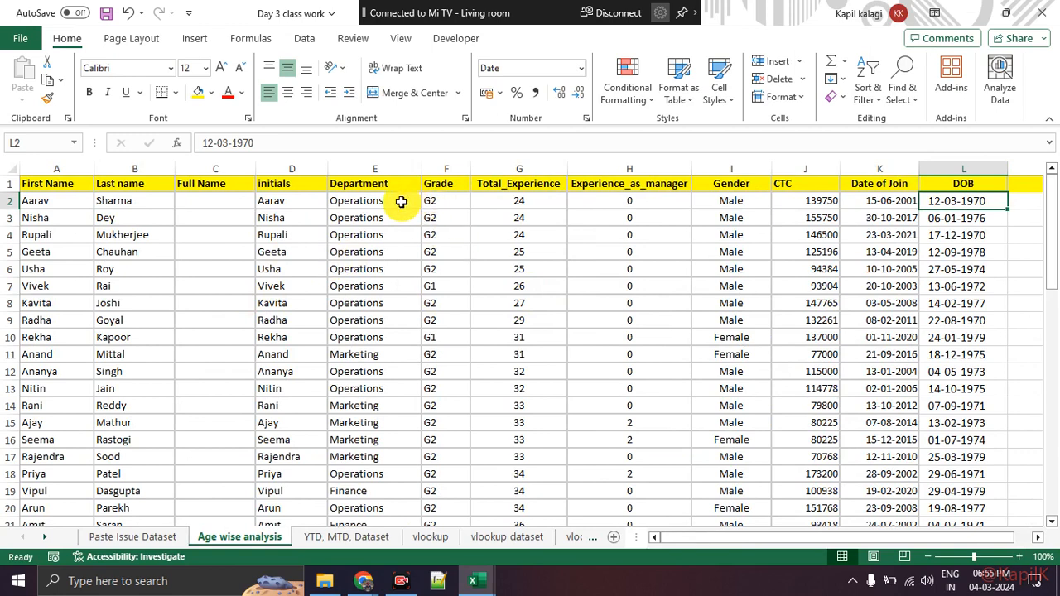
pyautogui.click(401, 203)
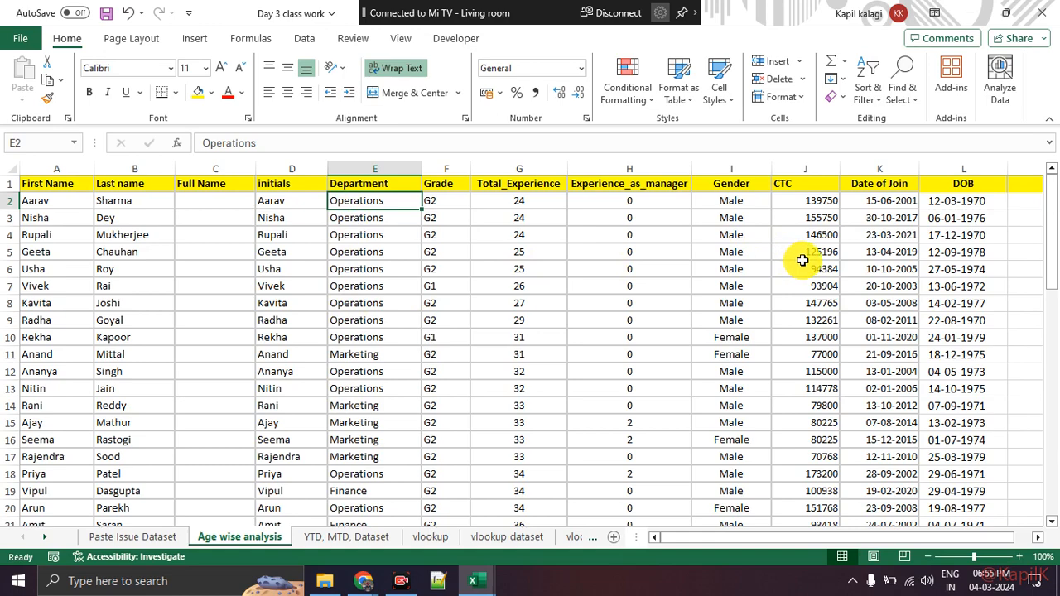
pyautogui.scroll(-2, 444, 337)
pyautogui.scroll(2, 444, 337)
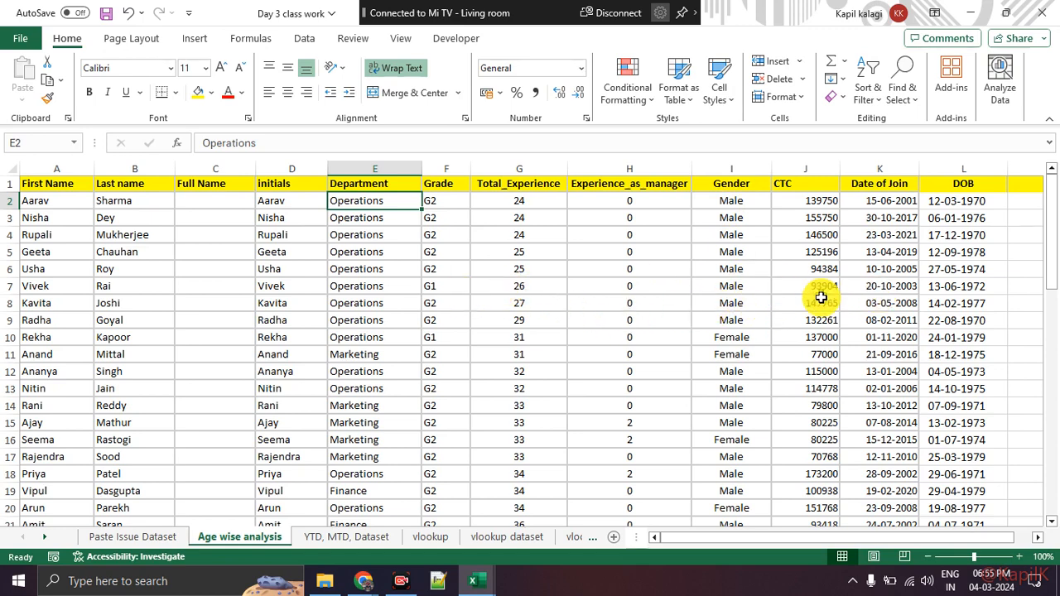
pyautogui.moveTo(29, 303); pyautogui.dragTo(765, 309)
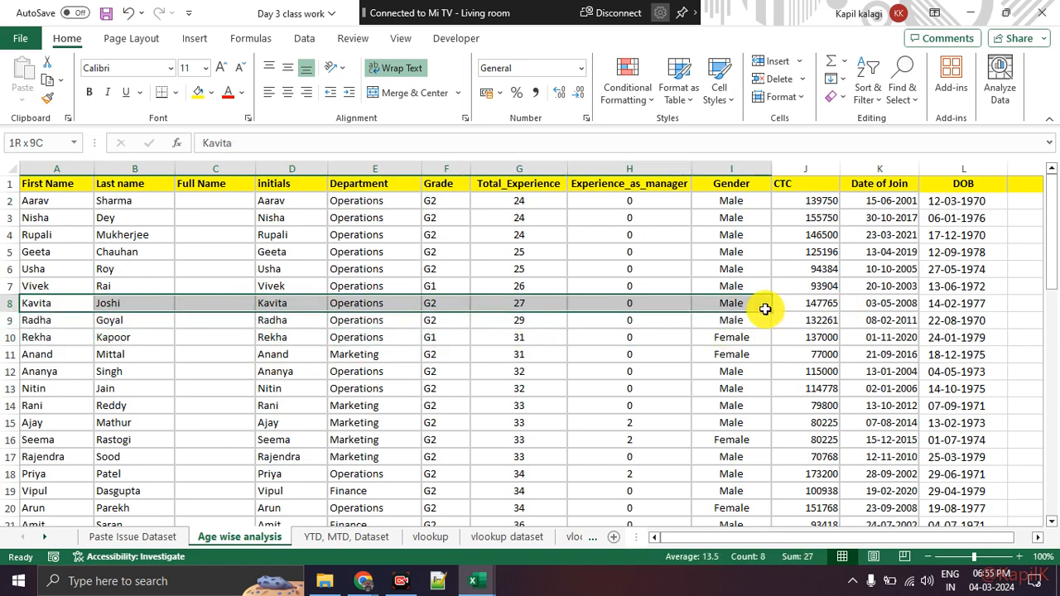
pyautogui.click(743, 303)
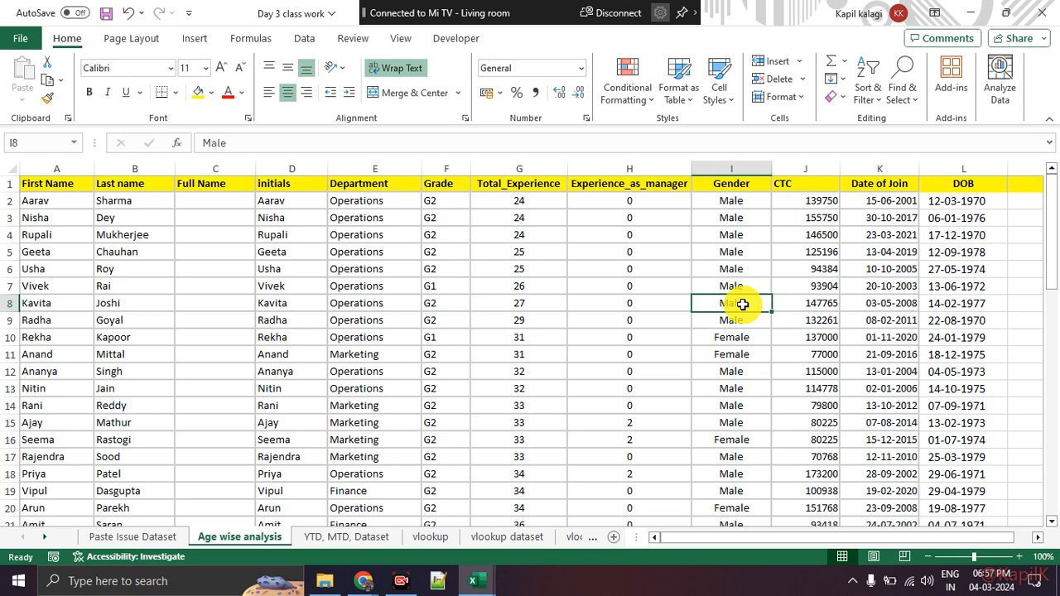
# Switch to the Google Meet call to check the participants and return to the Day 3 class workbook.
pyautogui.hotkey('alt', 'Tab')
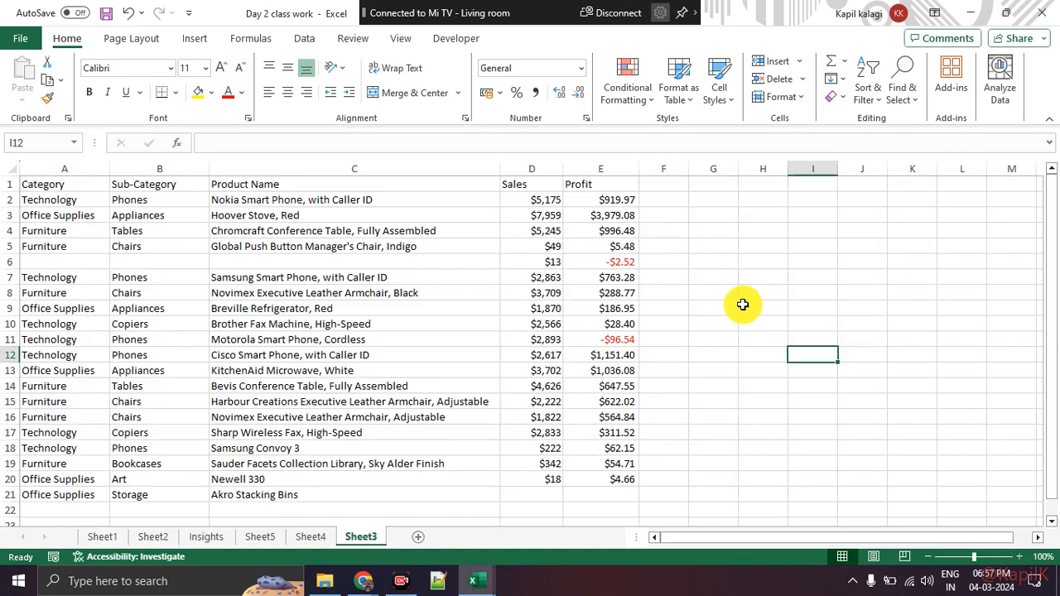
pyautogui.hotkey('alt', 'Tab')
pyautogui.press('Tab')
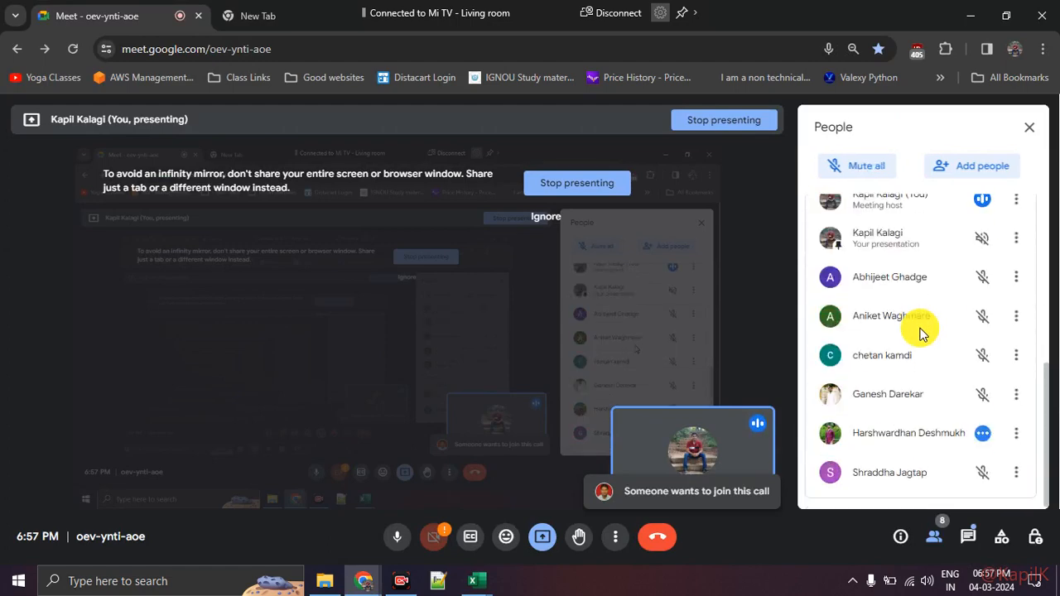
pyautogui.hotkey('alt', 'Tab')
pyautogui.hotkey('alt', 'Tab')
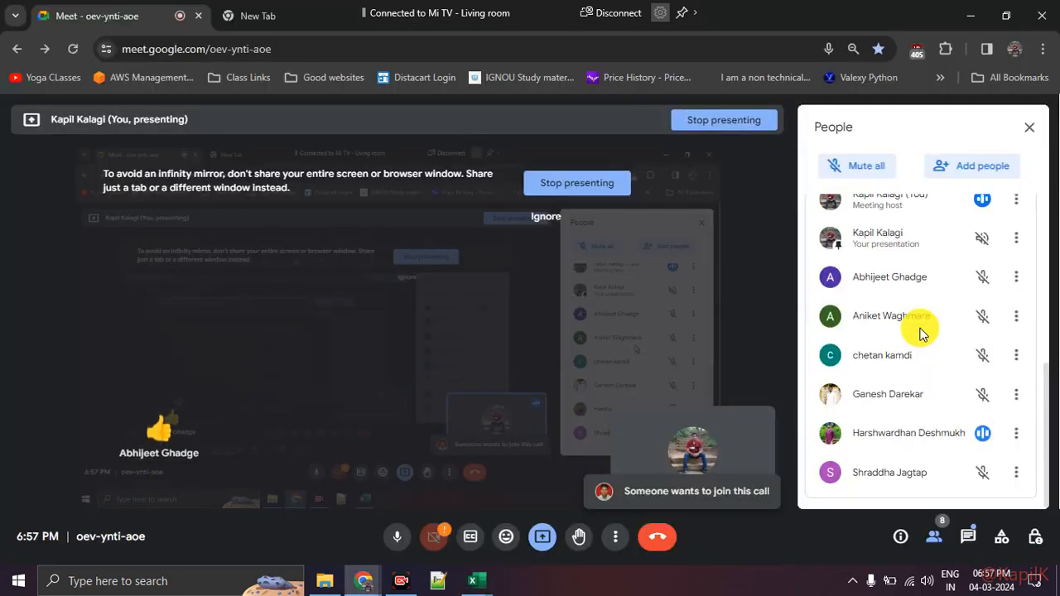
pyautogui.hotkey('alt', 'Tab')
pyautogui.hotkey('alt', 'Tab')
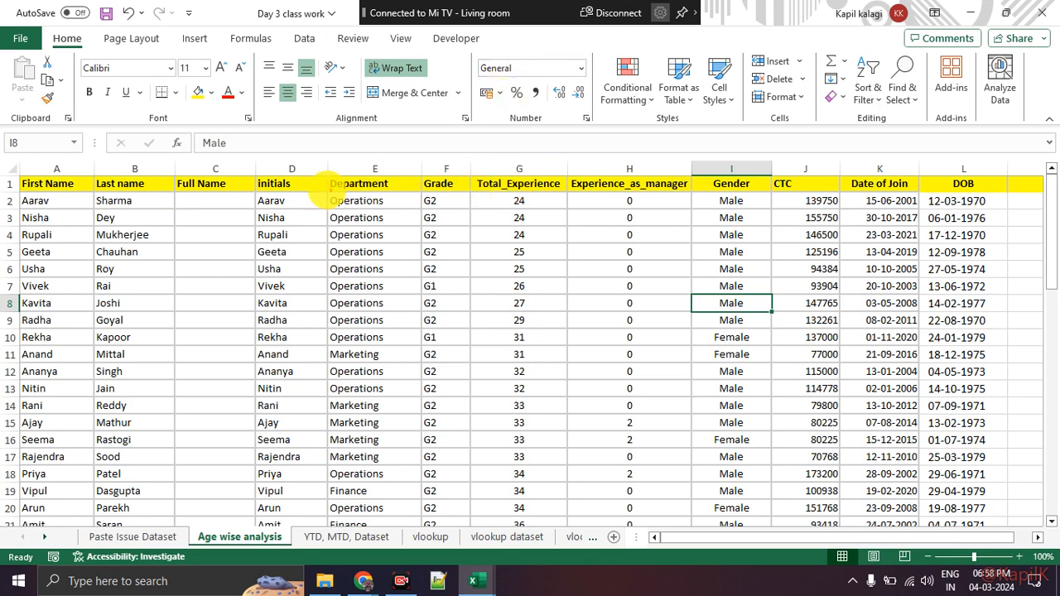
# Outline the whole dataset with a temporary annotation and highlight the Date of Join and DOB columns from the header row down.
pyautogui.moveTo(26, 176)
pyautogui.mouseDown()
pyautogui.moveTo(990, 174)
pyautogui.moveTo(997, 517)
pyautogui.moveTo(561, 514)
pyautogui.moveTo(161, 491)
pyautogui.moveTo(38, 501)
pyautogui.moveTo(27, 179)
pyautogui.mouseUp()
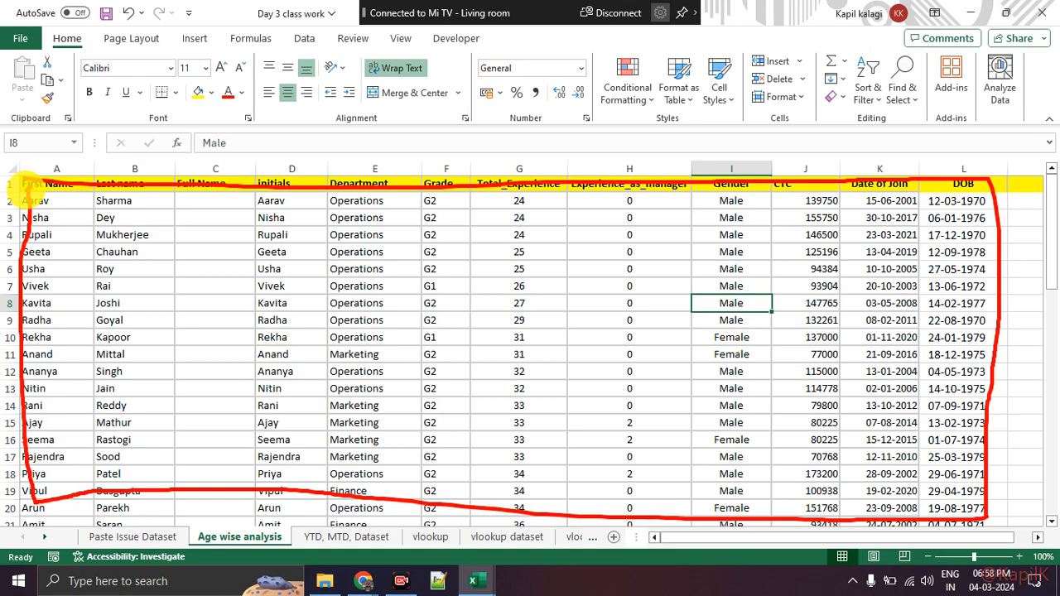
pyautogui.press('Escape')
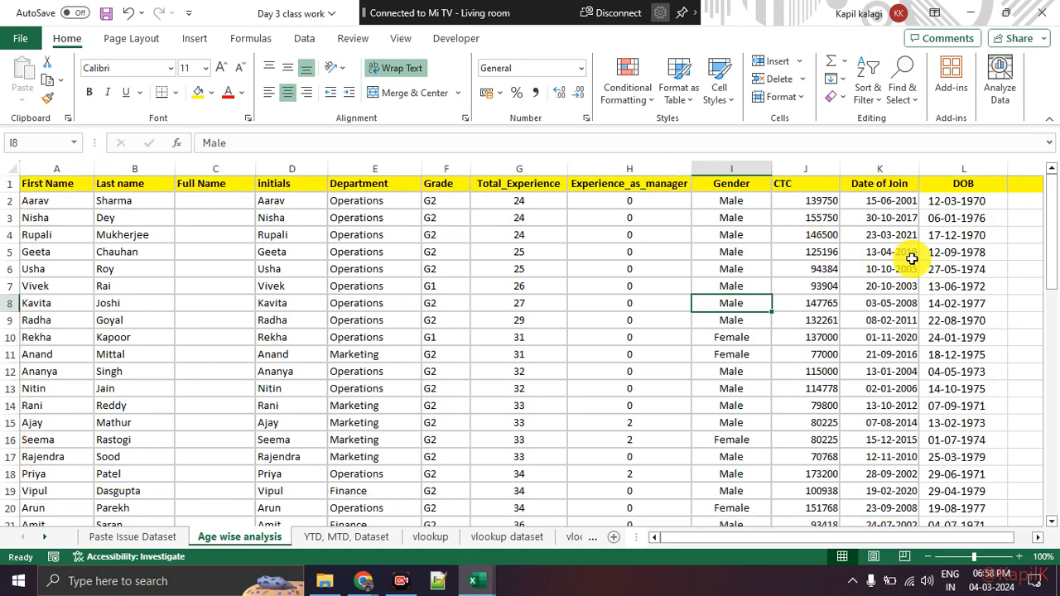
pyautogui.moveTo(881, 183); pyautogui.dragTo(1002, 334)
pyautogui.scroll(1, 1014, 297)
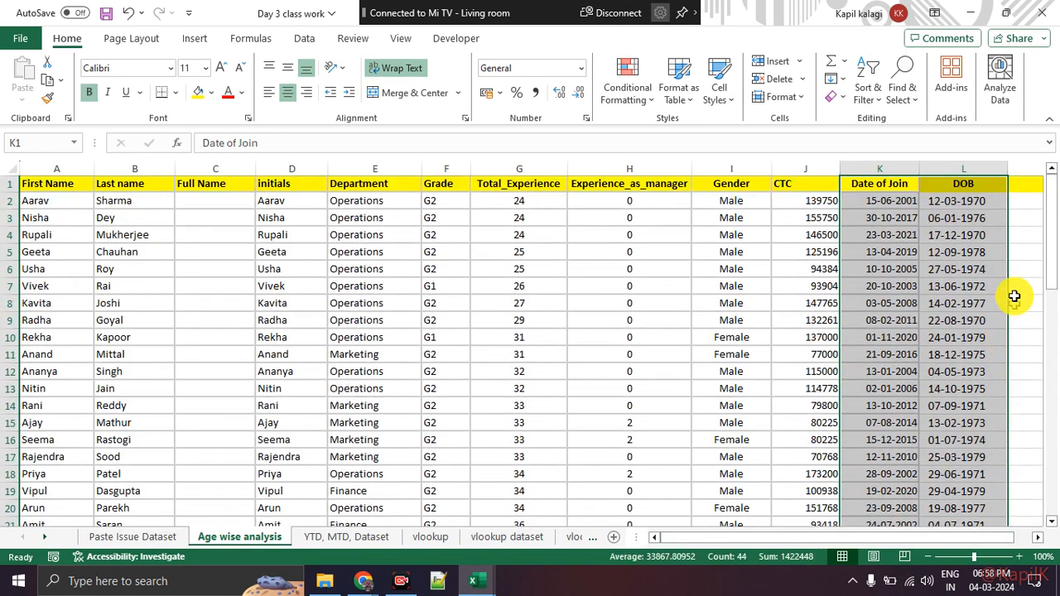
# Enter the formula =TODAY() in cell M2, beside the first DOB value.
pyautogui.click(1038, 537)
pyautogui.click(1038, 537)
pyautogui.click(891, 199)
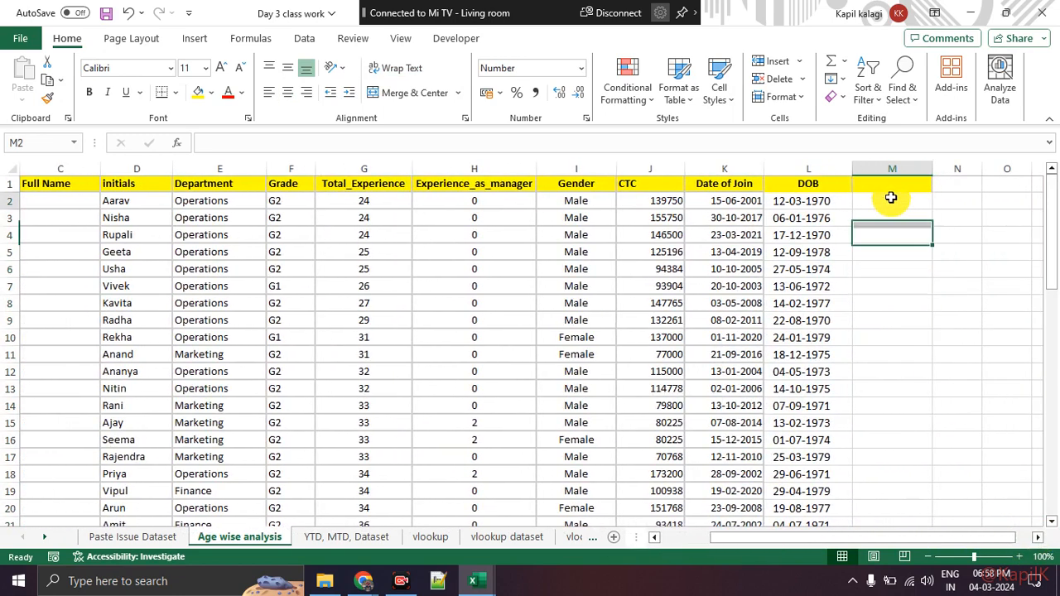
pyautogui.click(791, 202)
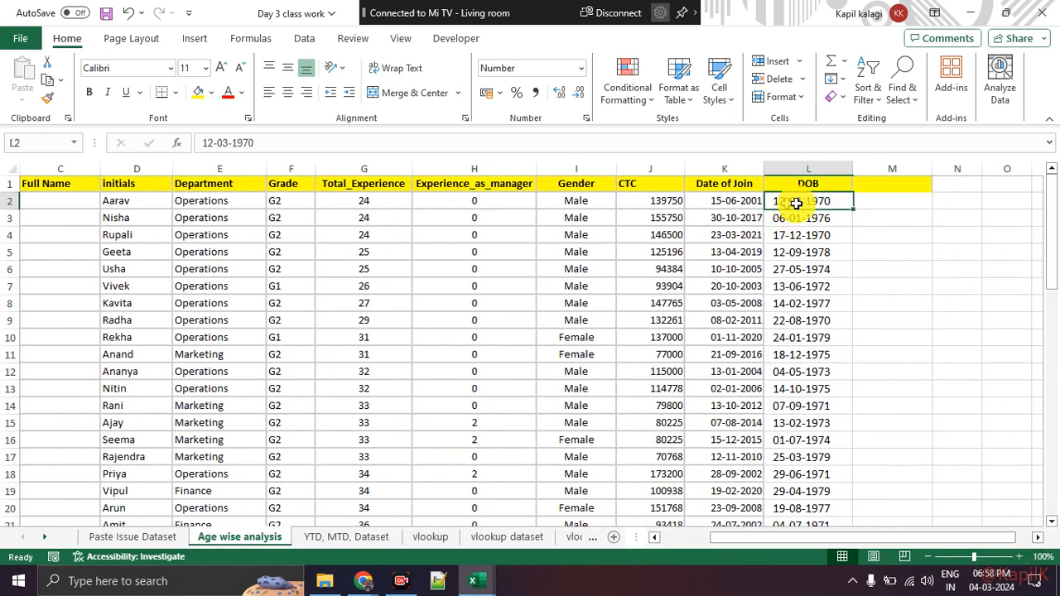
pyautogui.click(894, 199)
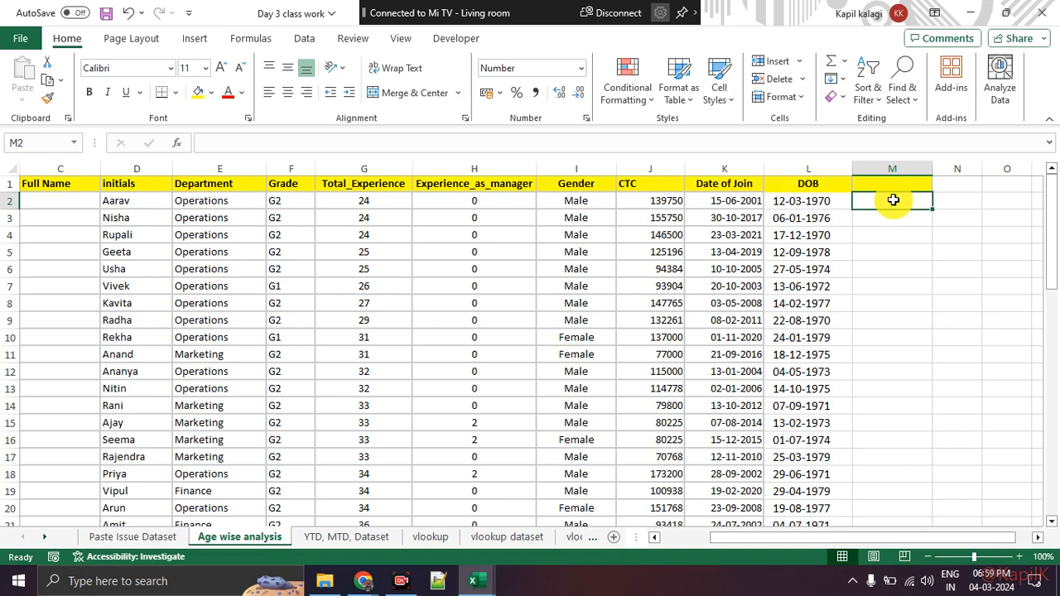
pyautogui.write('=')
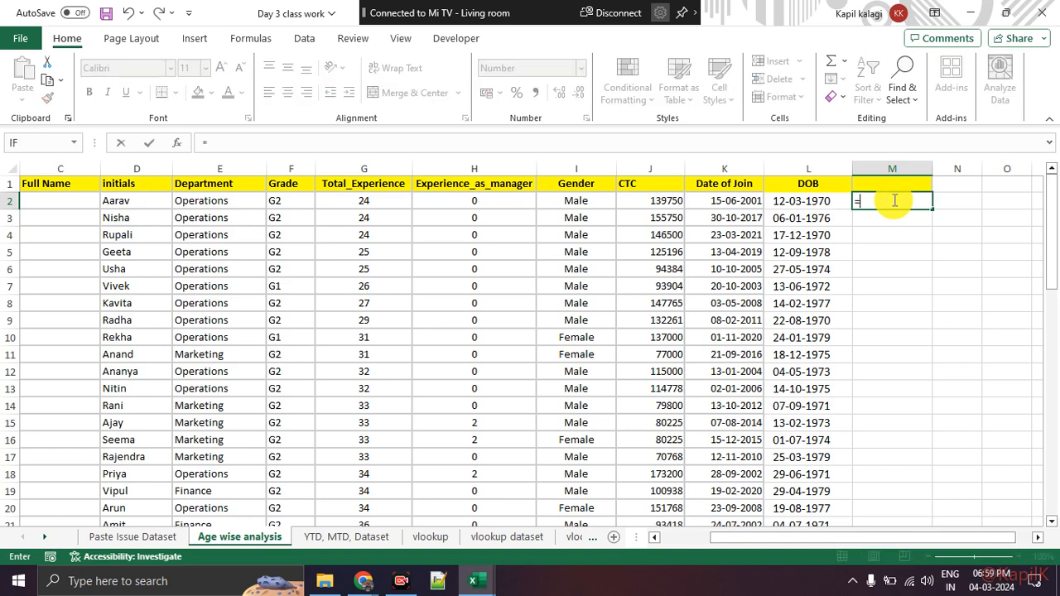
pyautogui.write('today')
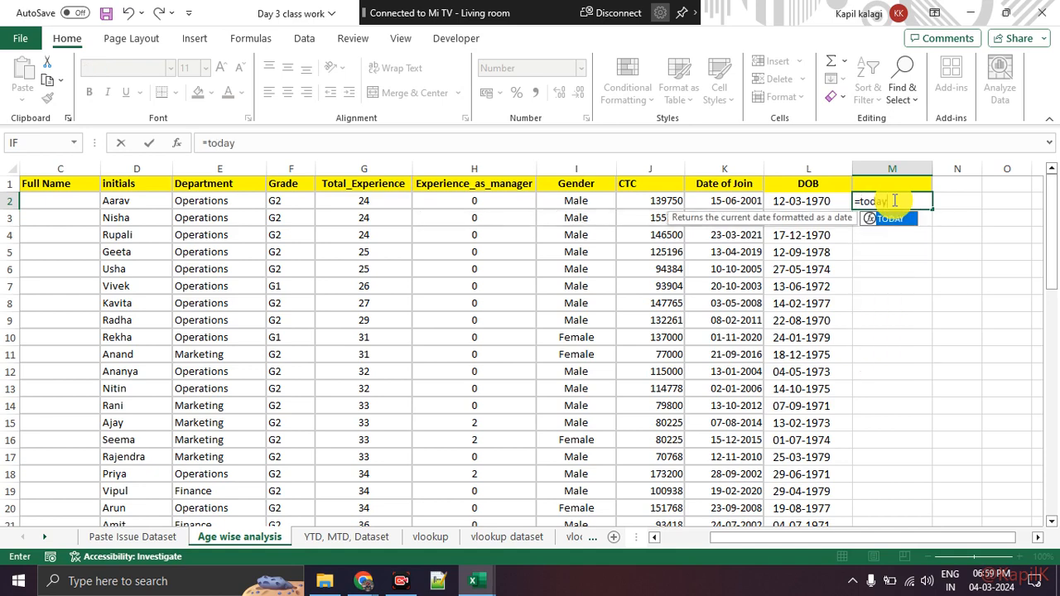
pyautogui.write('()')
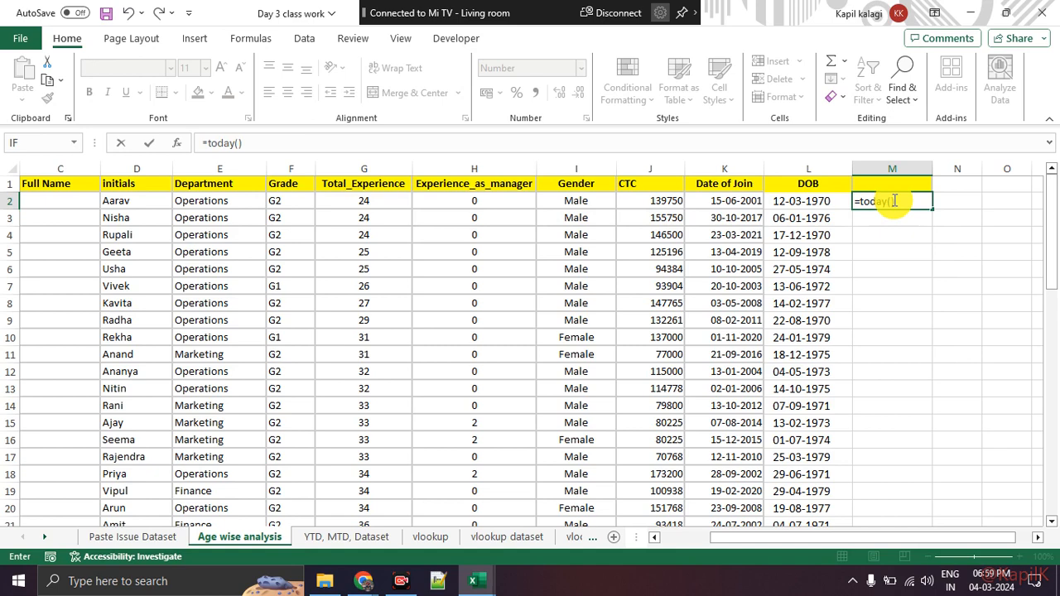
pyautogui.press('Return')
# Fill the TODAY formula from M2 down column M for all employee rows.
pyautogui.click(893, 200)
pyautogui.click(900, 267)
pyautogui.click(902, 199)
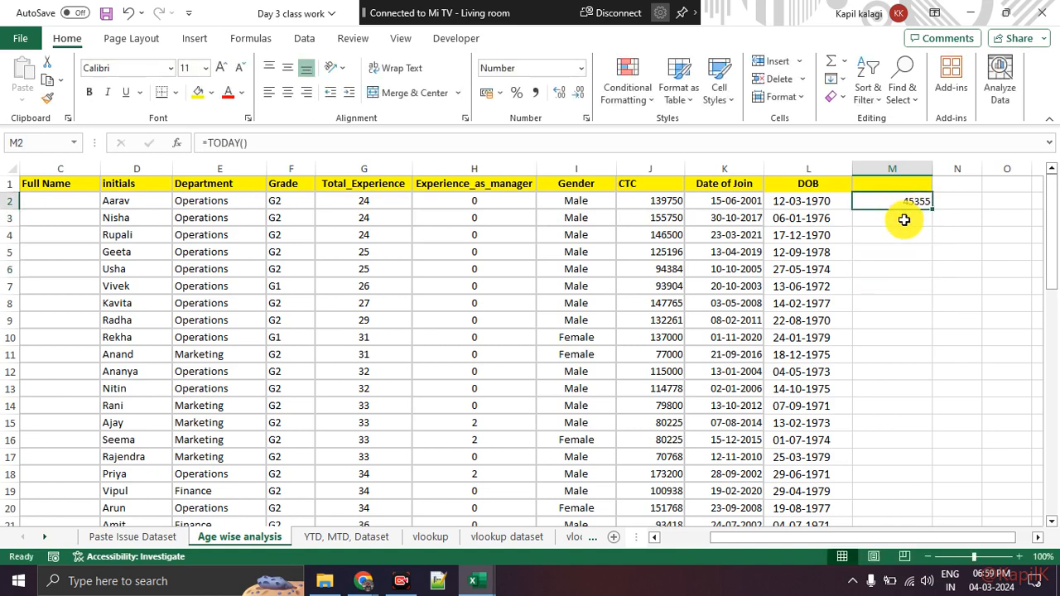
pyautogui.click(914, 218)
pyautogui.click(914, 202)
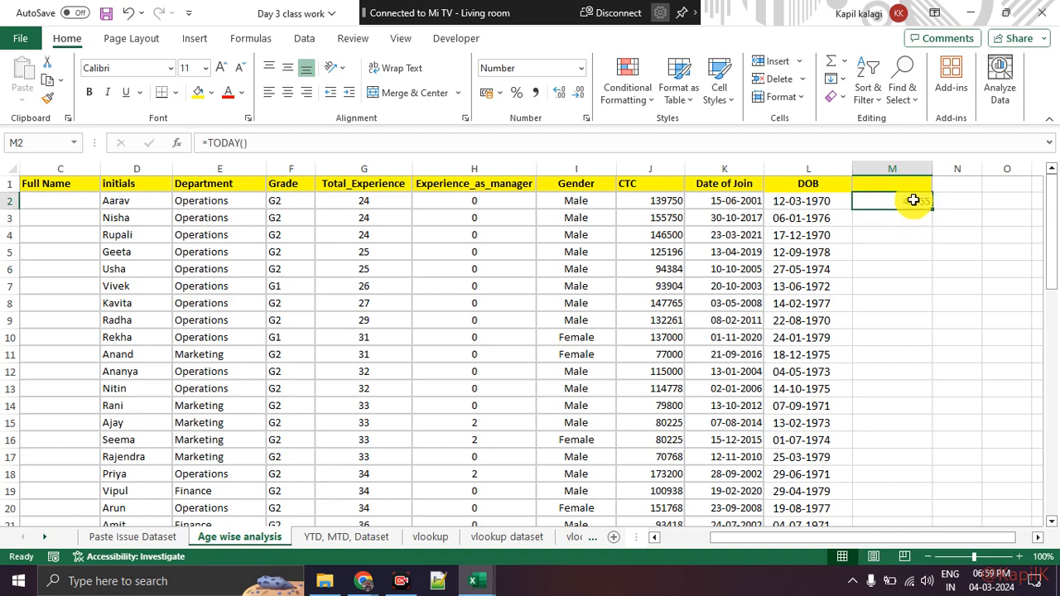
pyautogui.rightClick(914, 201)
pyautogui.press('Escape')
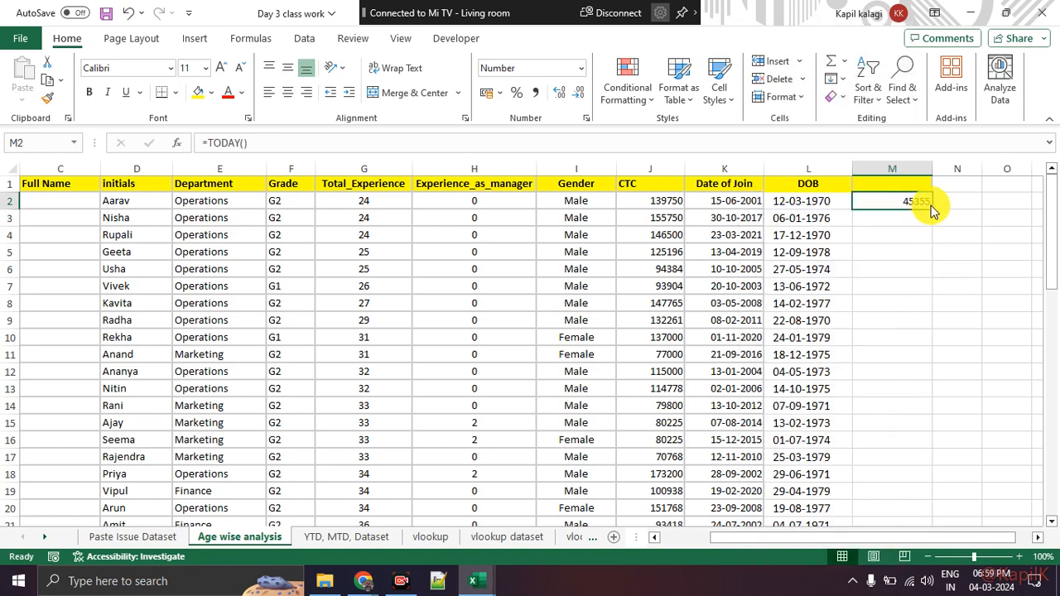
pyautogui.doubleClick(932, 208)
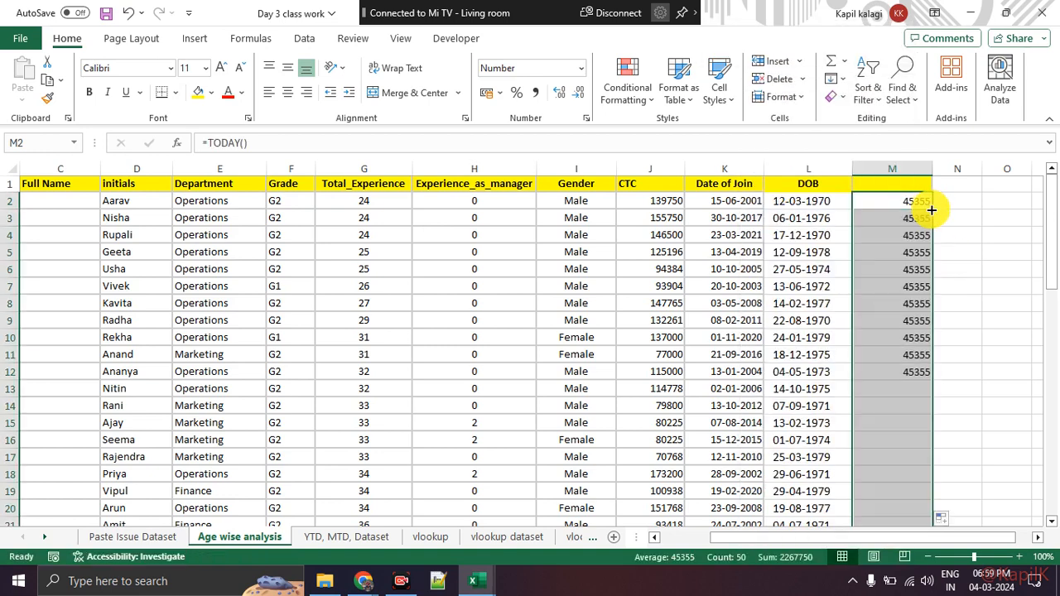
pyautogui.click(899, 280)
# Enter the header Today in cell M1.
pyautogui.click(899, 180)
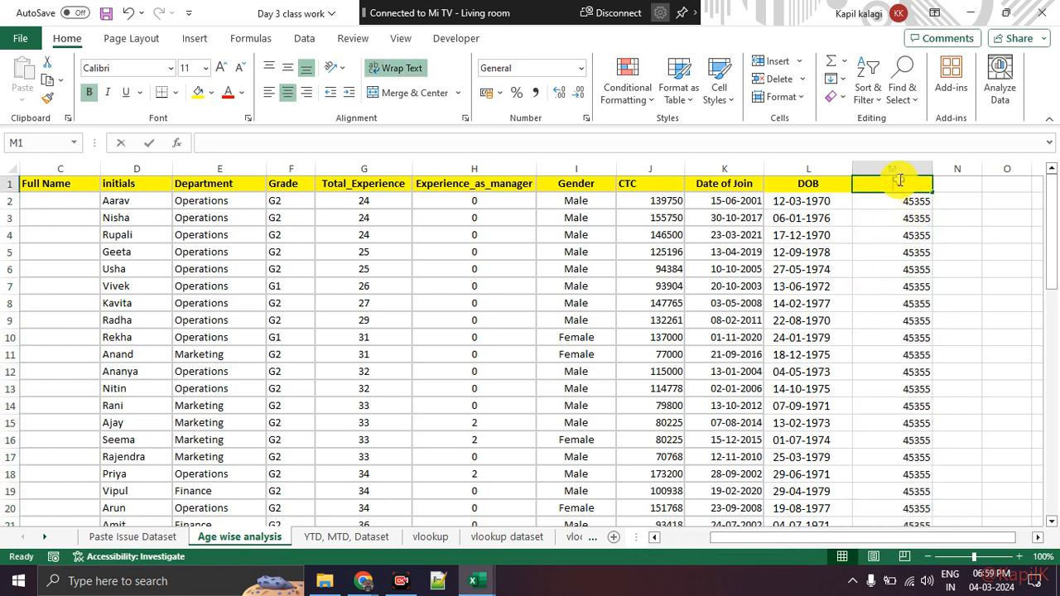
pyautogui.write('Today')
pyautogui.click(907, 267)
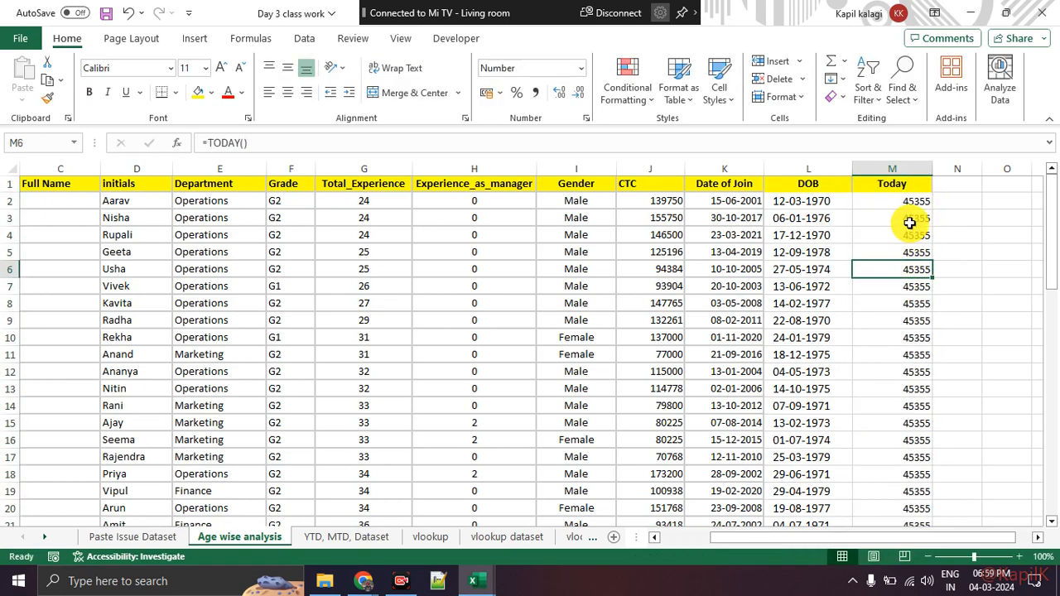
# Format all values below the Today header as dates of type *14-03-2012 with the English (India) locale.
pyautogui.click(903, 207)
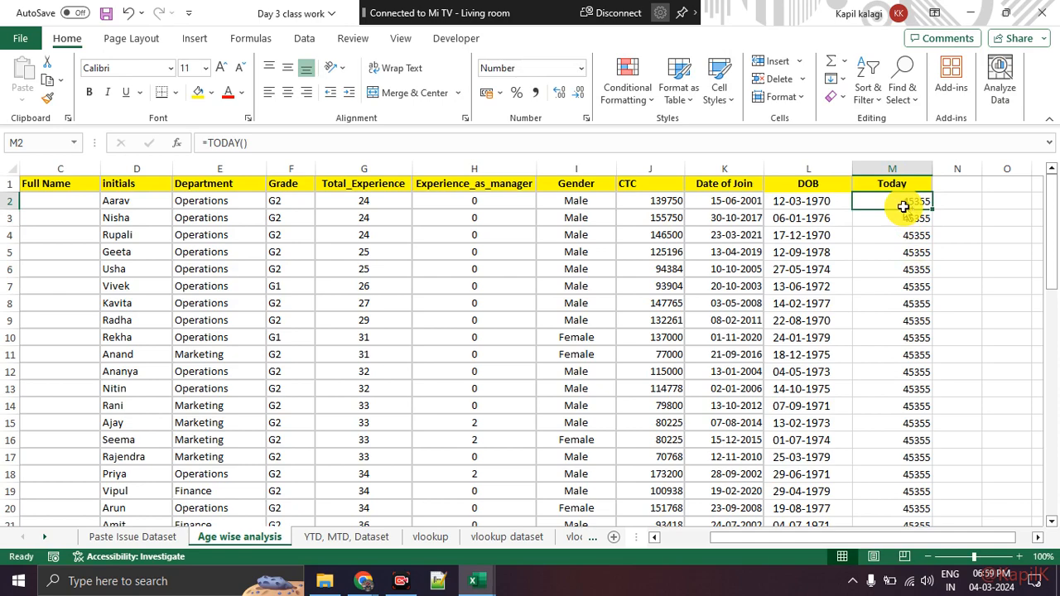
pyautogui.hotkey('ctrl', 'shift', 'Down')
pyautogui.rightClick(885, 250)
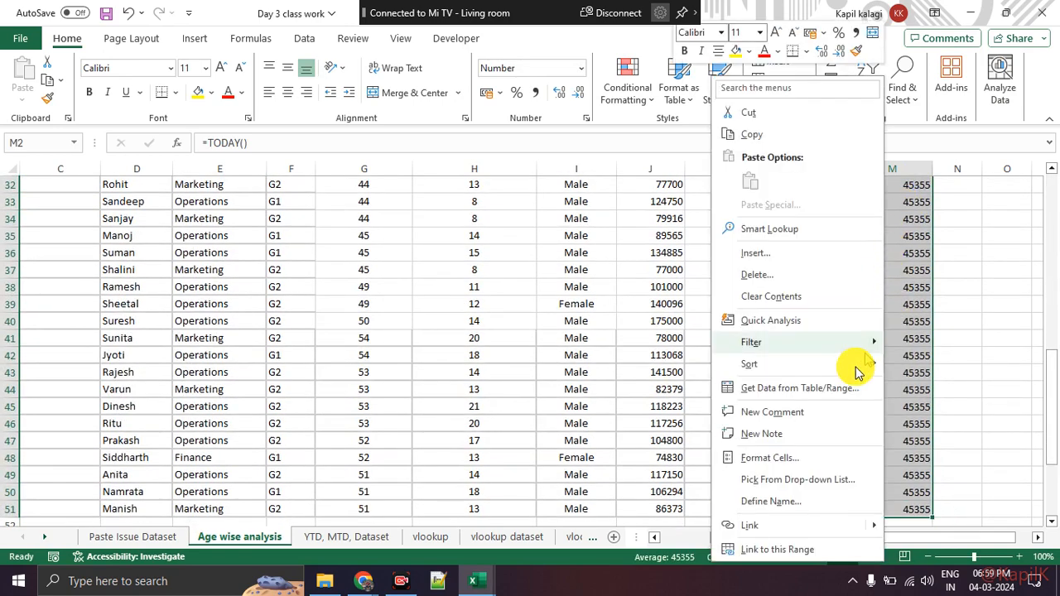
pyautogui.scroll(10, 821, 456)
pyautogui.hotkey('ctrl', '1')
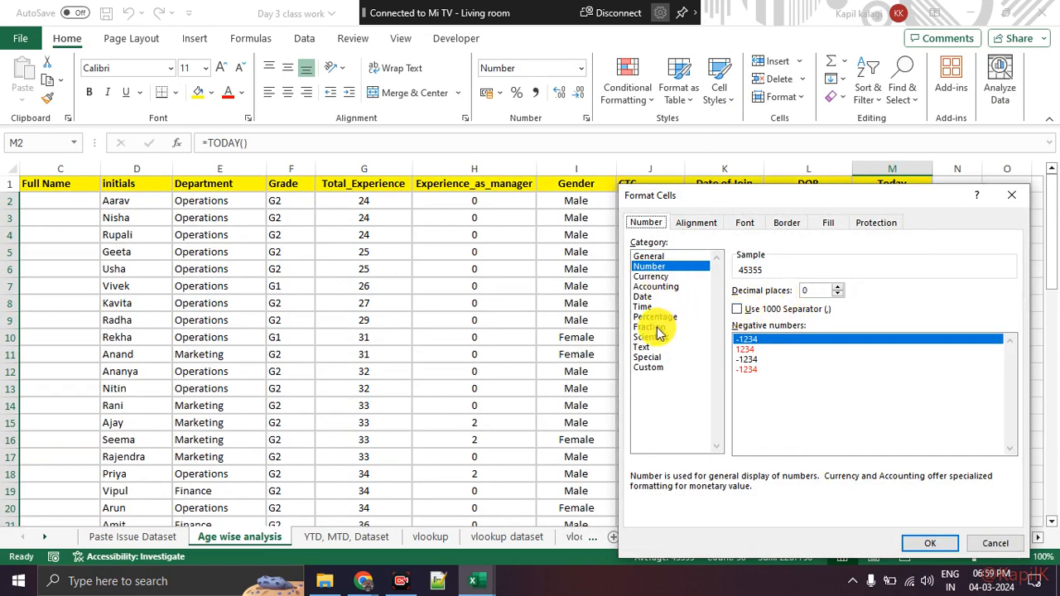
pyautogui.click(647, 298)
pyautogui.moveTo(718, 195); pyautogui.dragTo(536, 81)
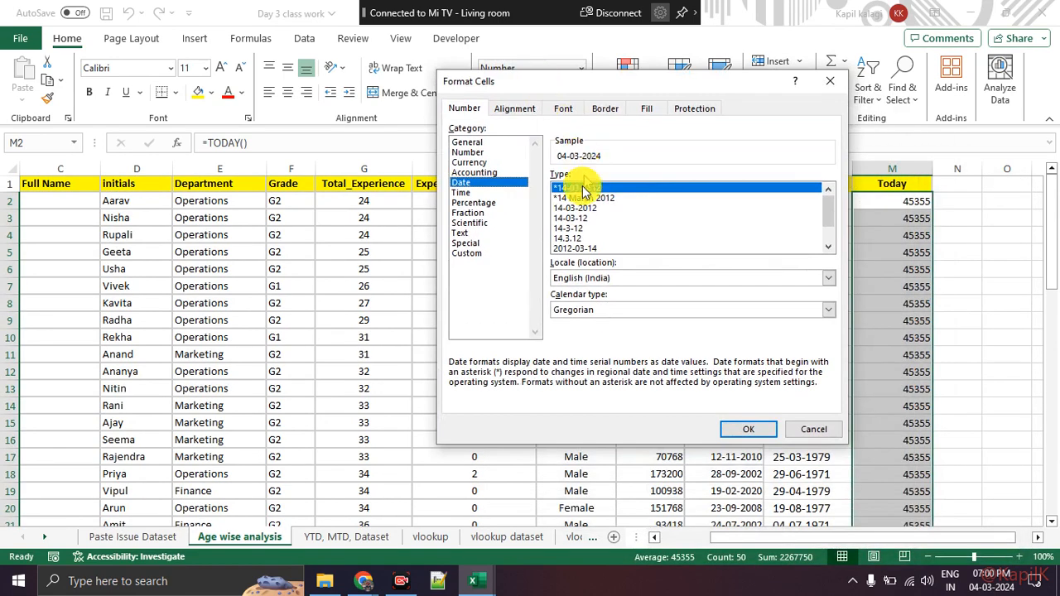
pyautogui.click(748, 429)
pyautogui.click(907, 352)
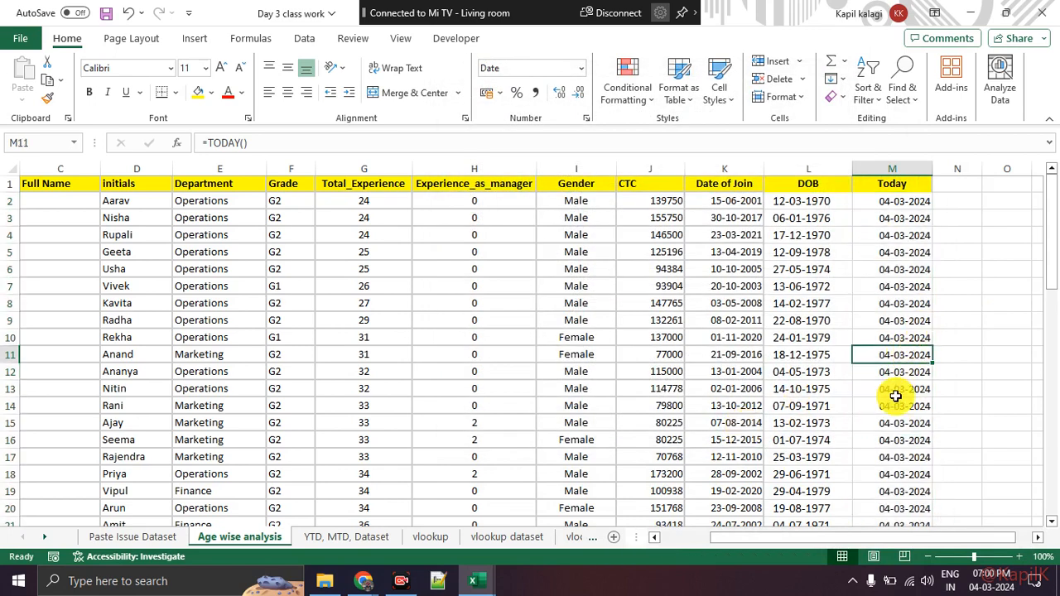
# Enter the header Age in cell N1, beside the Today column.
pyautogui.click(951, 191)
pyautogui.write('Age')
pyautogui.press('Return')
# Try to calculate the first employee's age in N2 with the formula =M2--L2.
pyautogui.write('=')
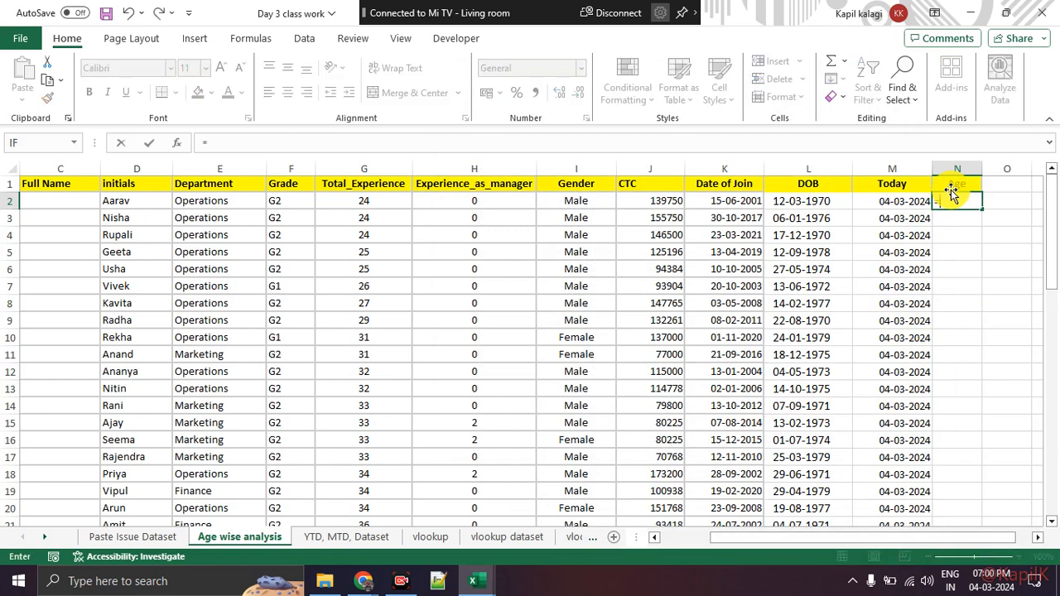
pyautogui.press('Left')
pyautogui.write('-')
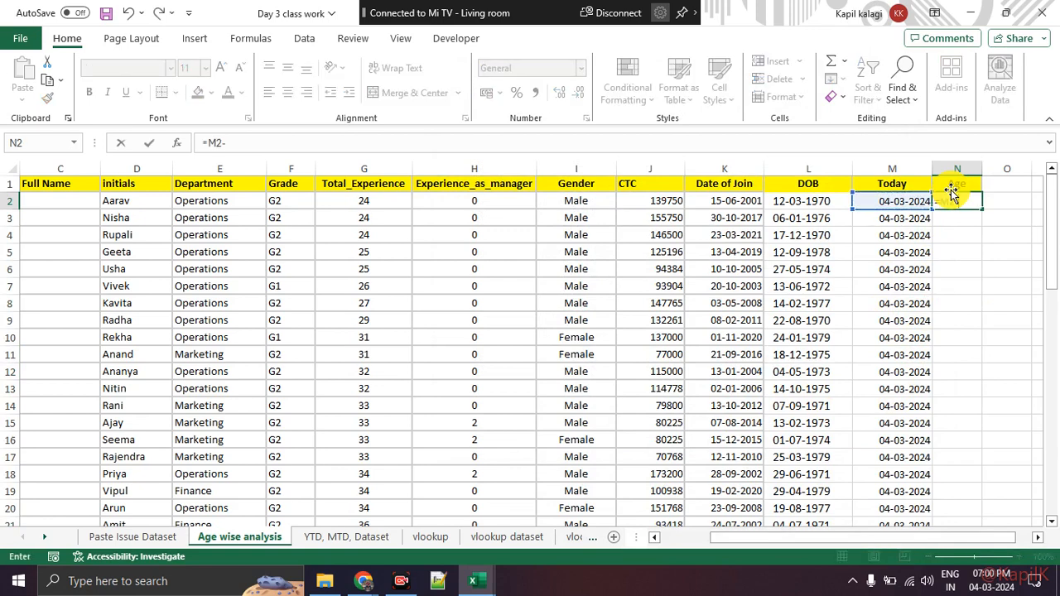
pyautogui.press('Left')
pyautogui.press('Left')
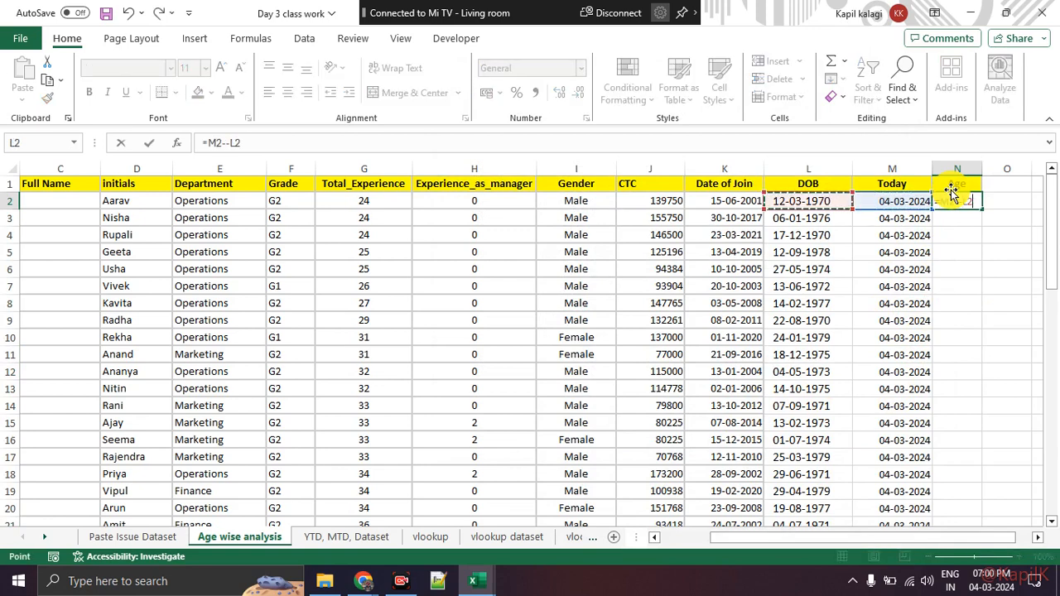
pyautogui.press('Return')
# Remove the extra minus sign from the N2 age formula so it reads =M2-L2.
pyautogui.click(965, 201)
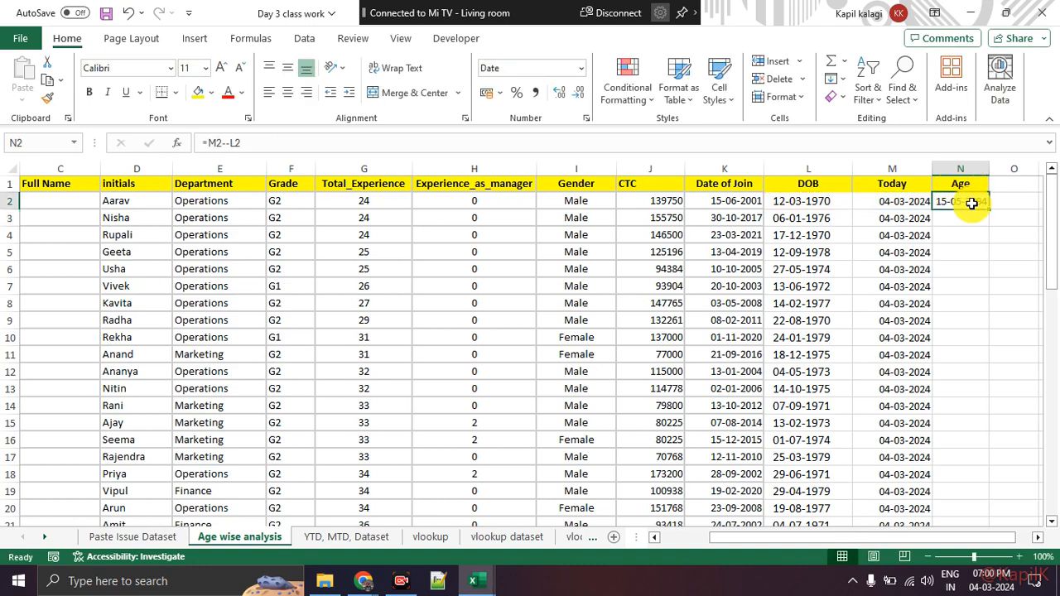
pyautogui.click(222, 144)
pyautogui.write('-')
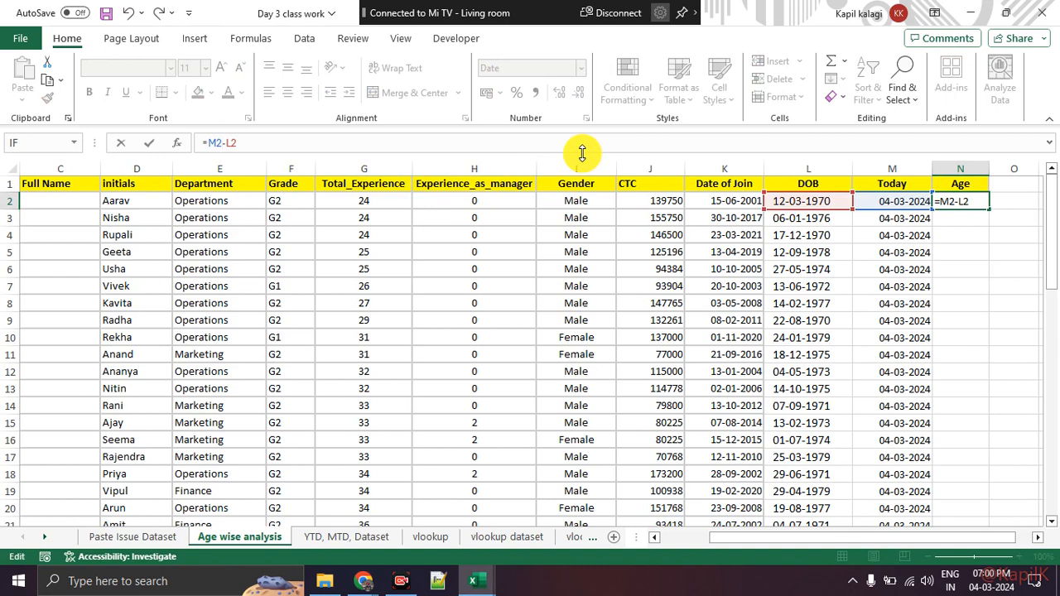
pyautogui.press('Return')
pyautogui.click(968, 247)
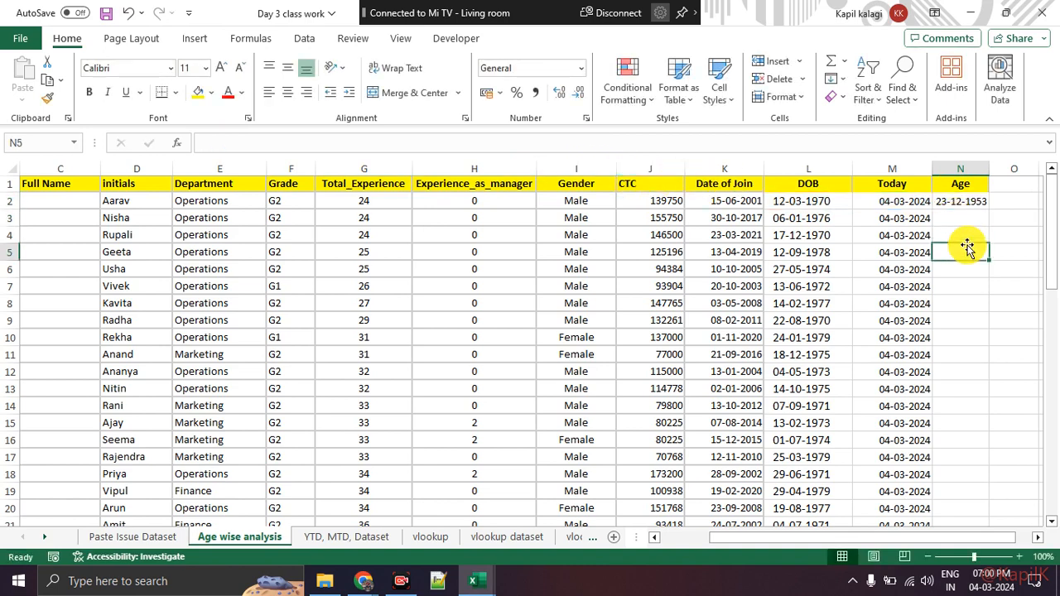
# Clear N2, enter the formula =M2-L2 from scratch, and widen the Age column slightly.
pyautogui.click(958, 206)
pyautogui.write('=-')
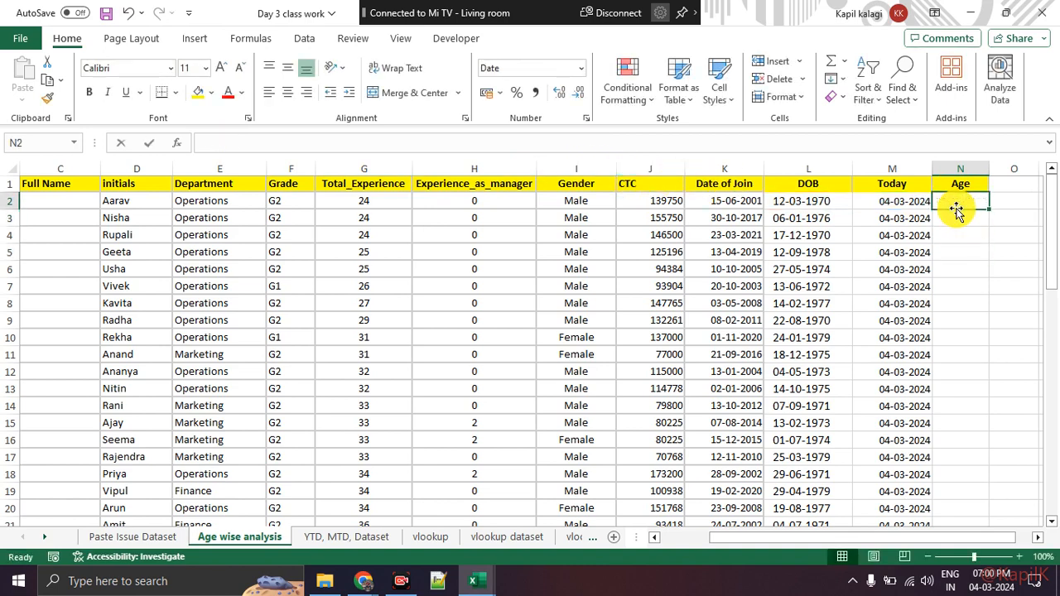
pyautogui.write('=')
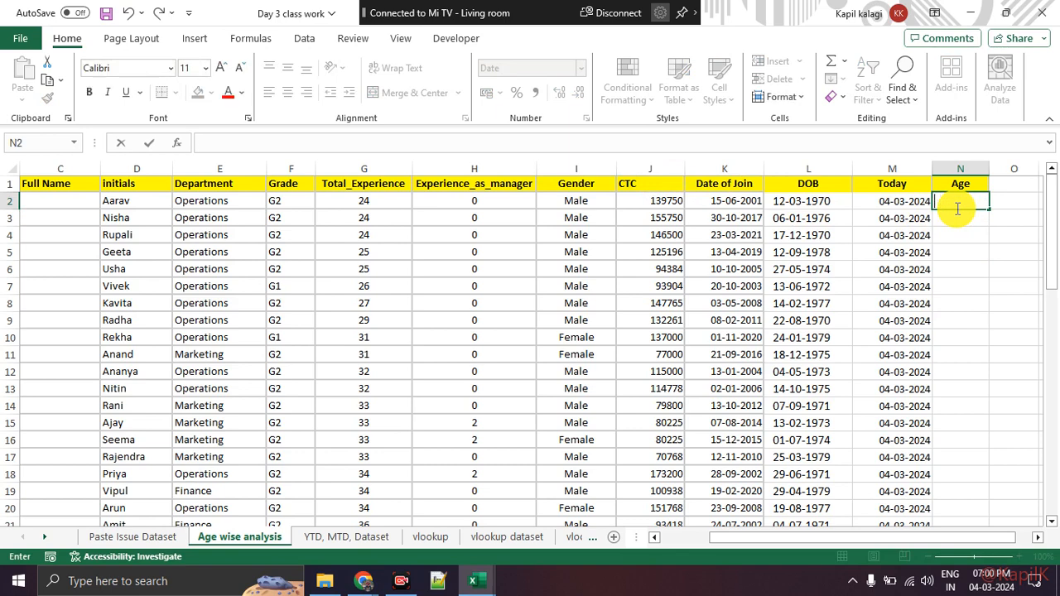
pyautogui.click(903, 203)
pyautogui.write('-')
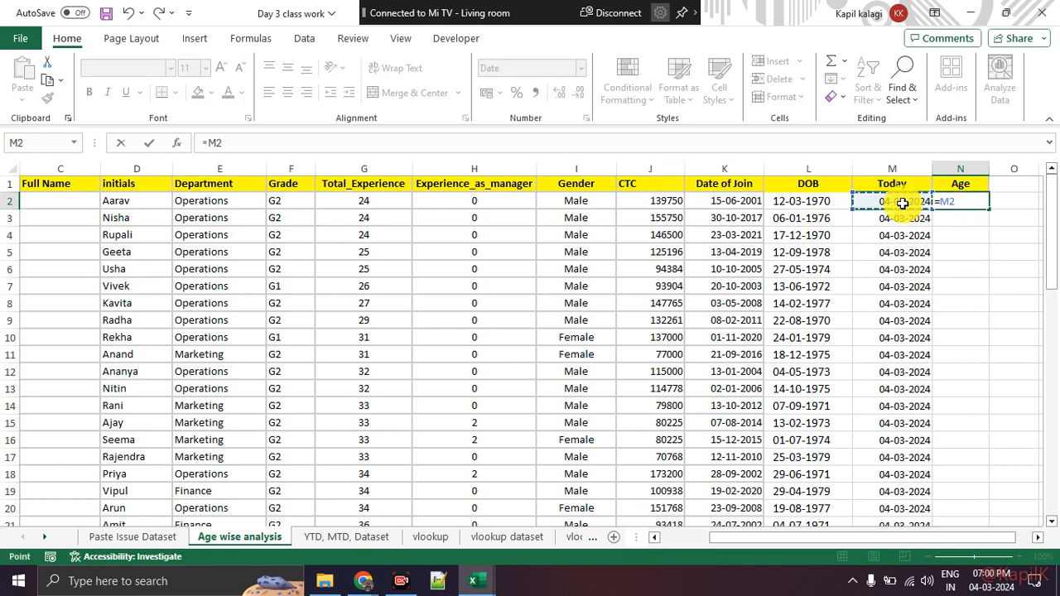
pyautogui.click(833, 201)
pyautogui.press('Return')
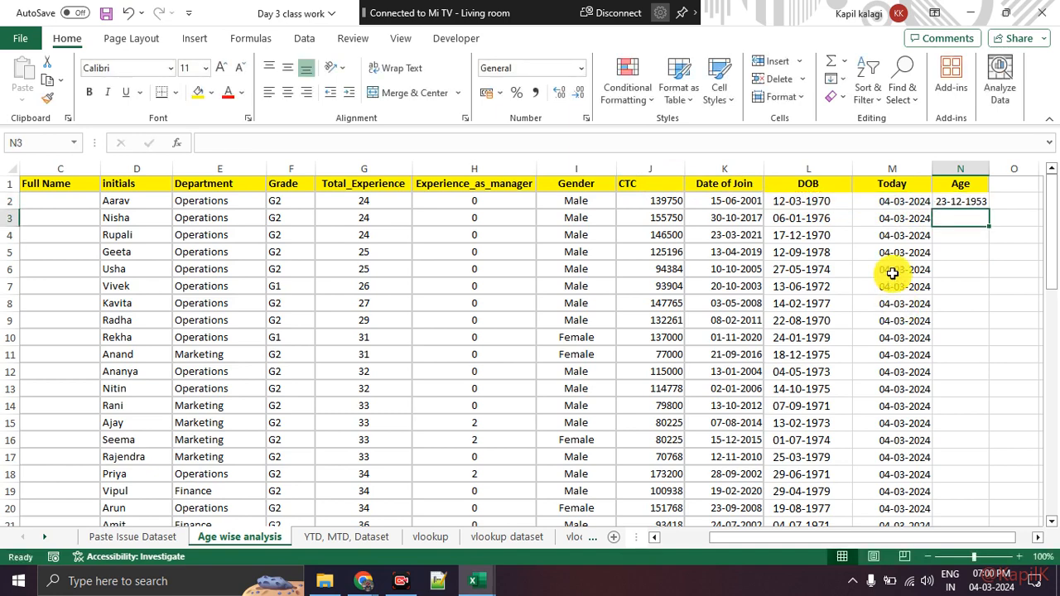
pyautogui.moveTo(995, 169); pyautogui.dragTo(1008, 177)
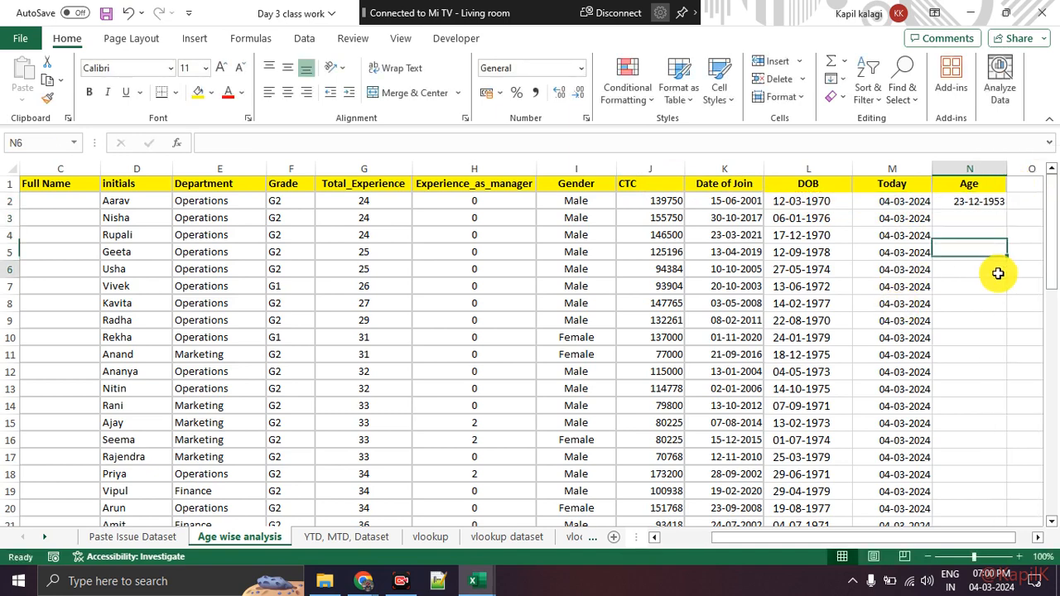
pyautogui.click(972, 201)
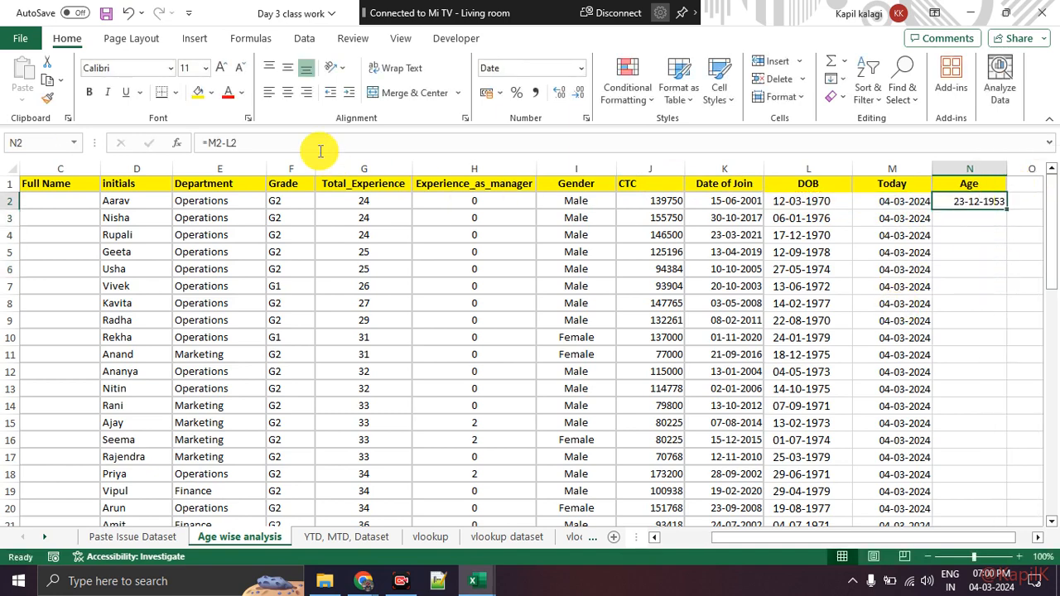
pyautogui.click(238, 143)
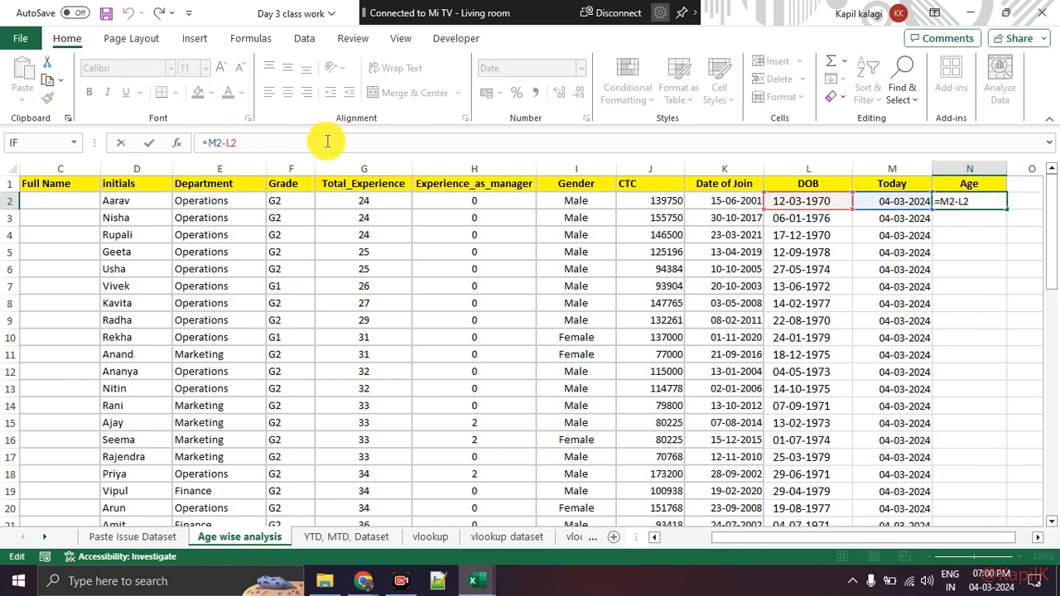
pyautogui.press('BackSpace')
pyautogui.press('BackSpace')
pyautogui.press('BackSpace')
pyautogui.press('BackSpace')
pyautogui.press('BackSpace')
pyautogui.press('Escape')
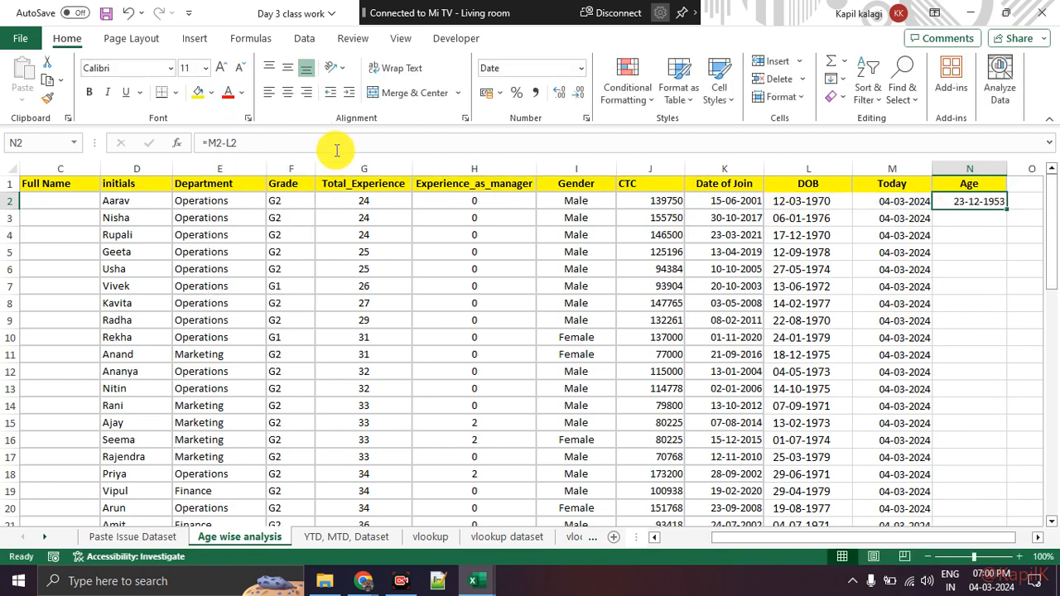
# Inspect the cell format applied to the first employee's DOB in L2, leaving it as it is.
pyautogui.click(884, 205)
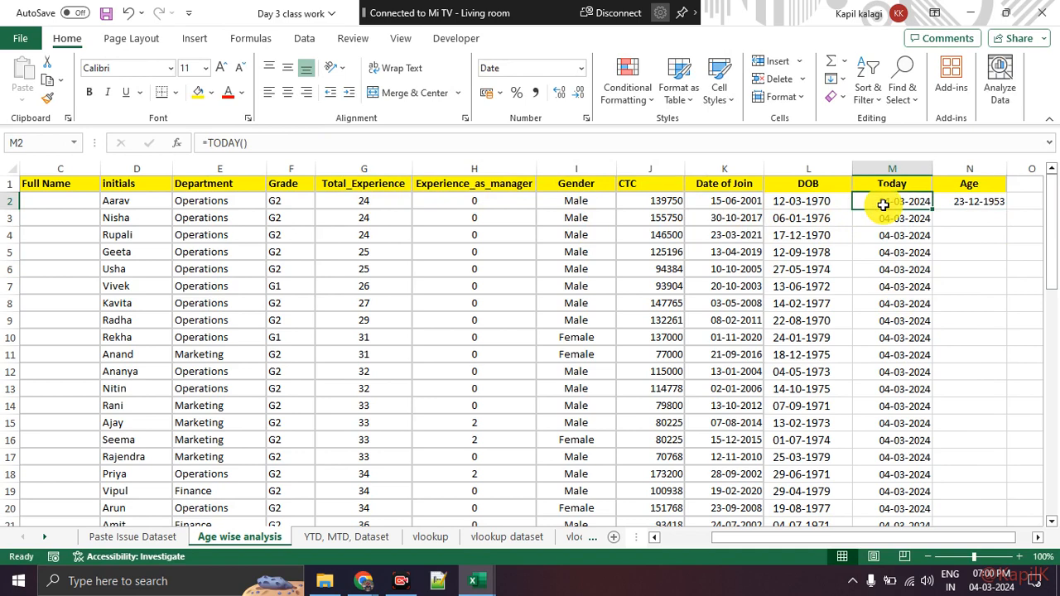
pyautogui.rightClick(884, 204)
pyautogui.press('Escape')
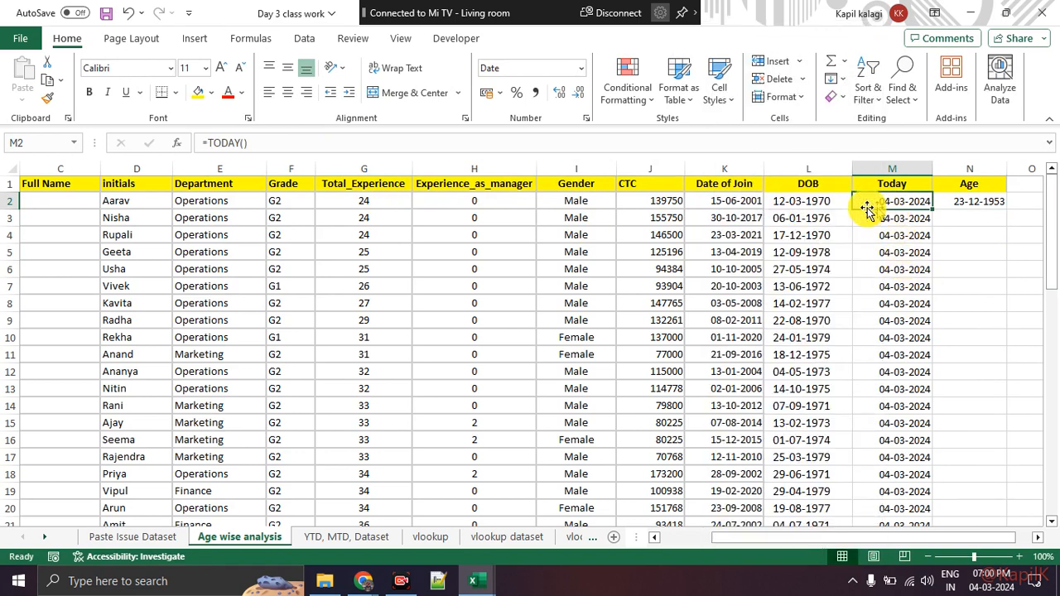
pyautogui.click(807, 202)
pyautogui.rightClick(807, 202)
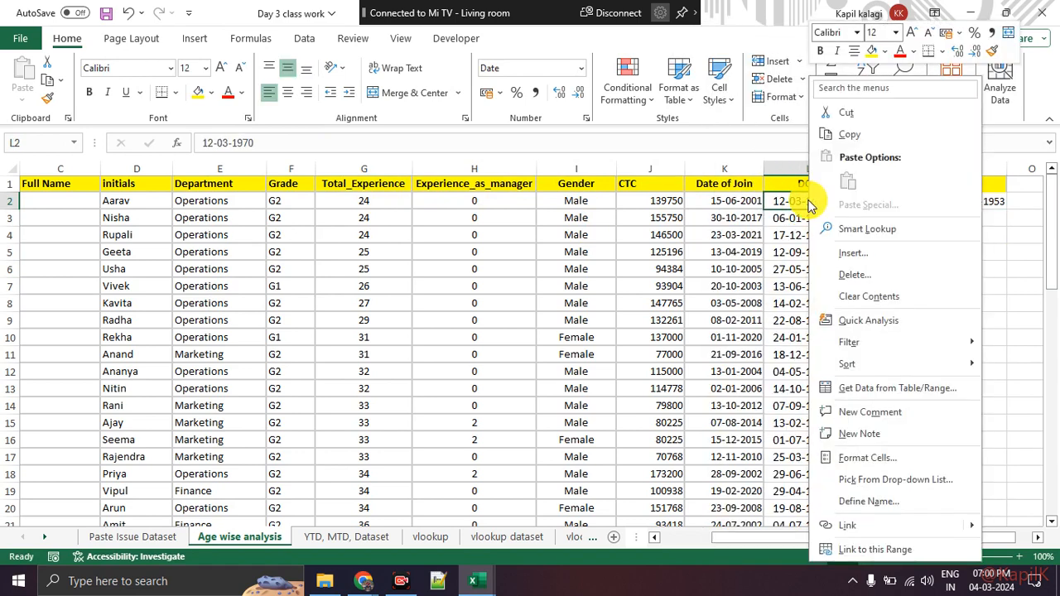
pyautogui.click(890, 451)
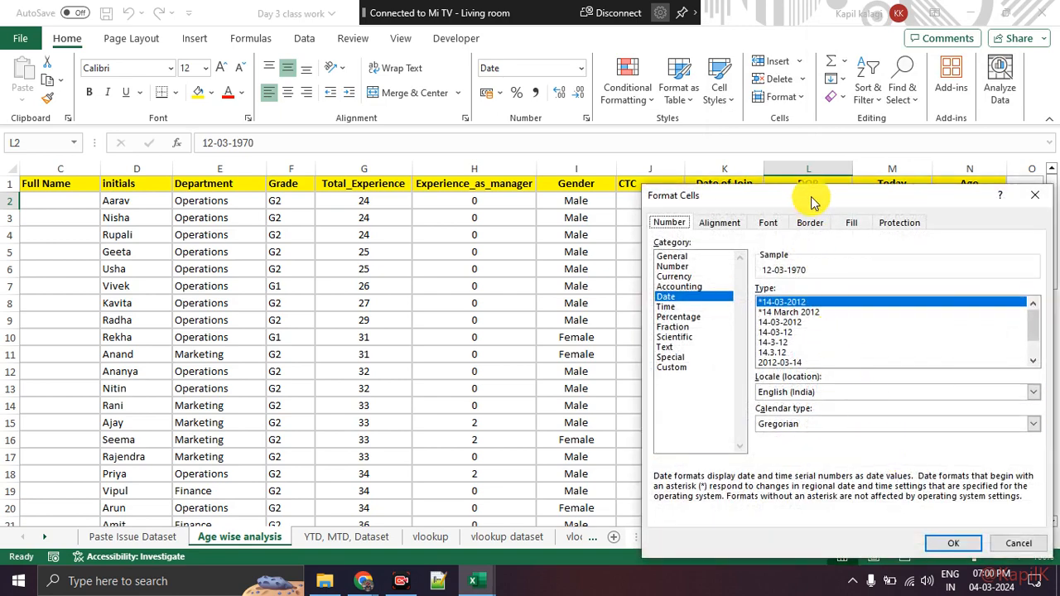
pyautogui.moveTo(814, 199); pyautogui.dragTo(685, 147)
pyautogui.click(820, 493)
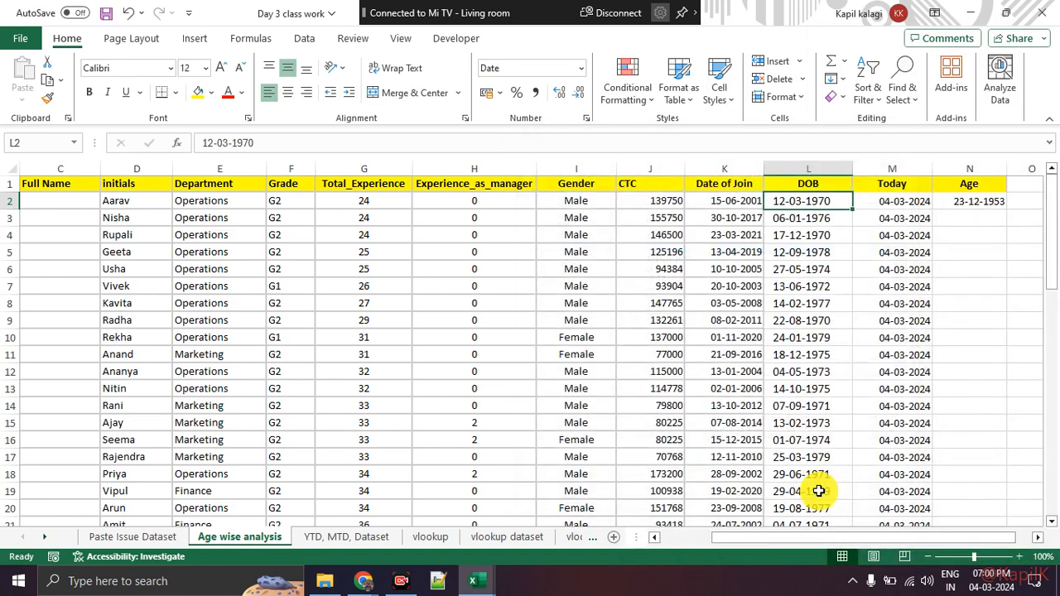
pyautogui.click(993, 203)
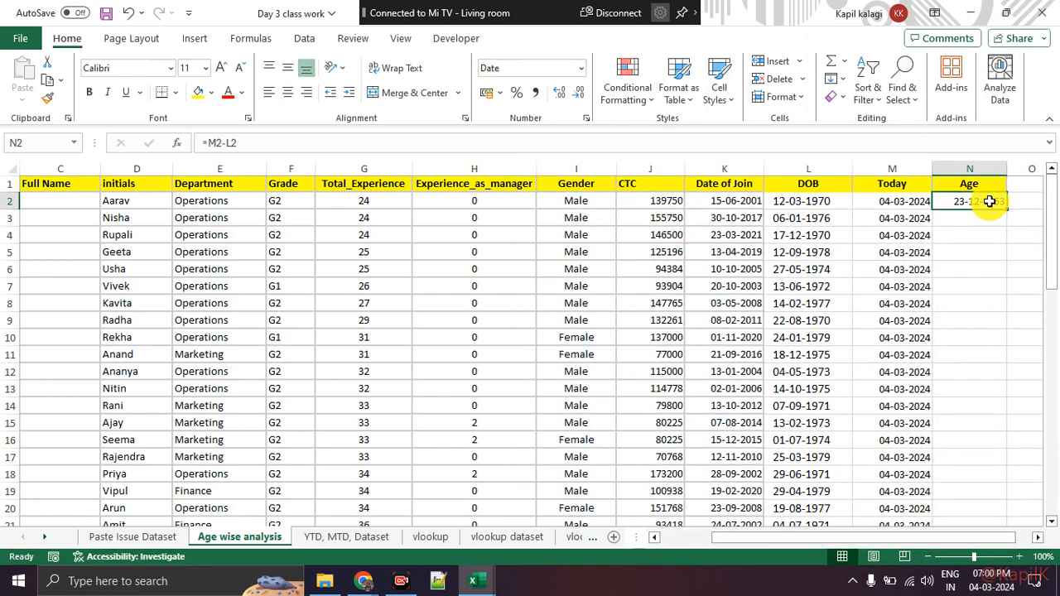
pyautogui.doubleClick(990, 201)
pyautogui.write('=date')
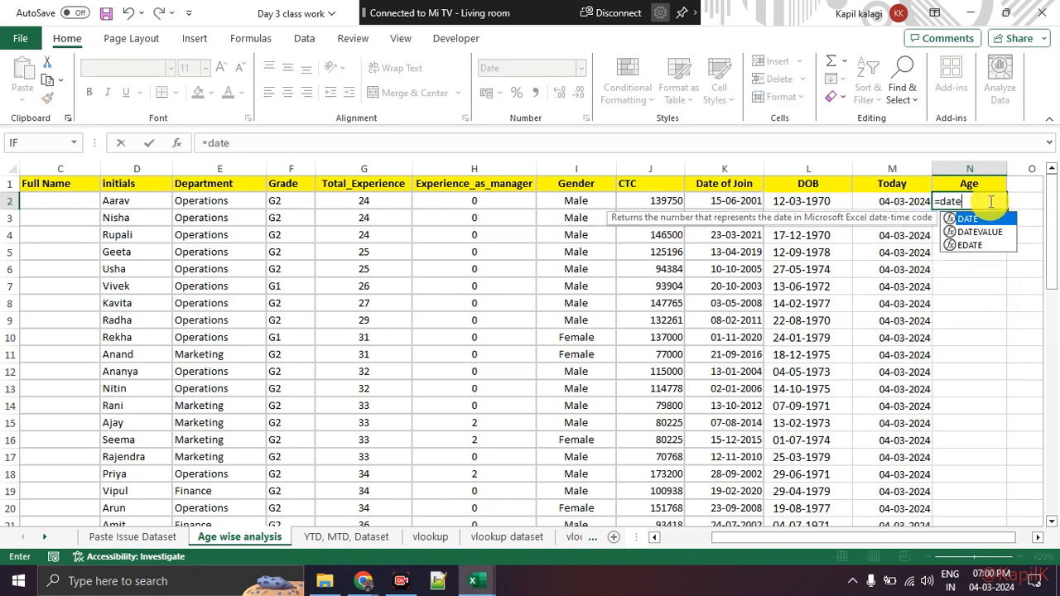
pyautogui.press('BackSpace')
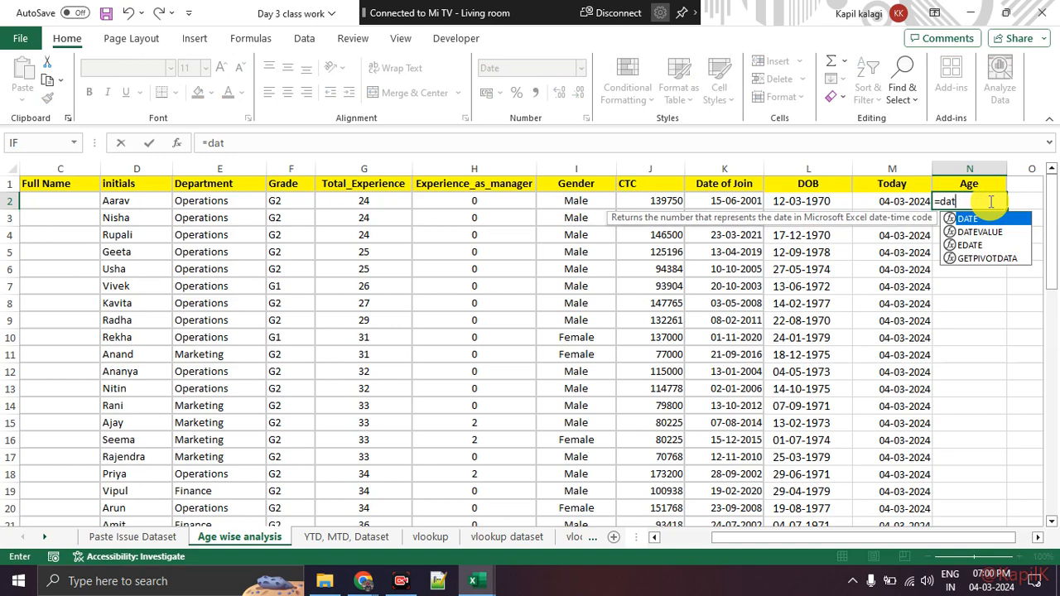
pyautogui.press('BackSpace')
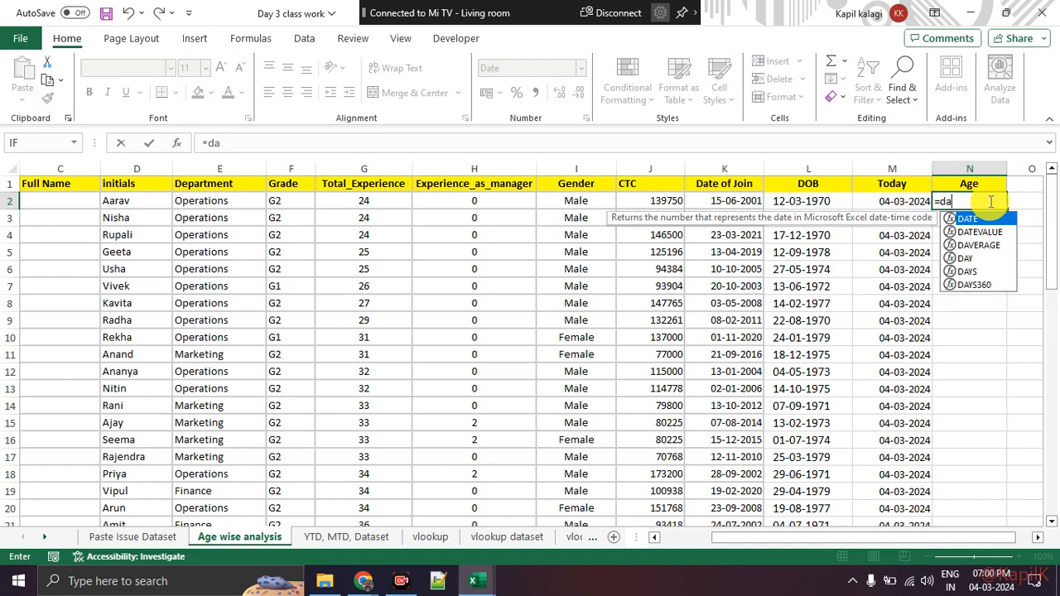
pyautogui.press('BackSpace')
pyautogui.press('BackSpace')
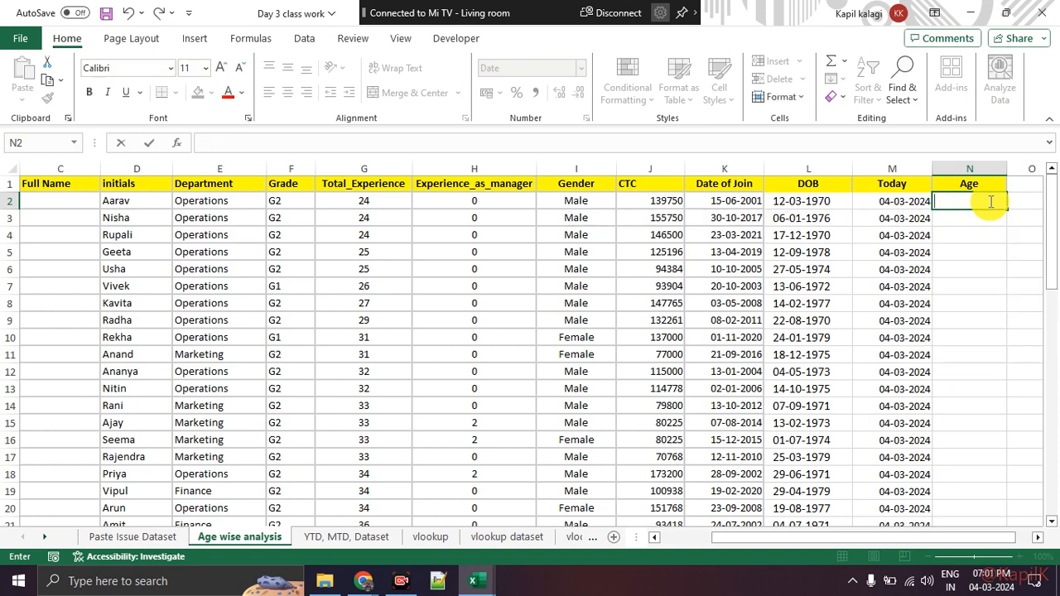
pyautogui.write('=date')
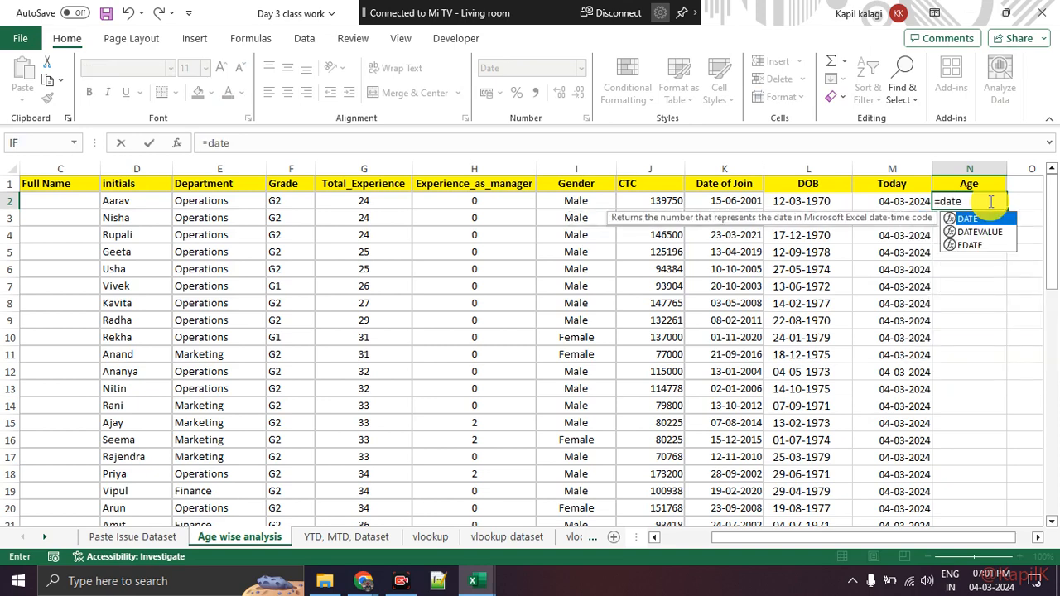
pyautogui.press('BackSpace')
pyautogui.press('BackSpace')
pyautogui.press('BackSpace')
pyautogui.press('BackSpace')
pyautogui.press('BackSpace')
pyautogui.press('Escape')
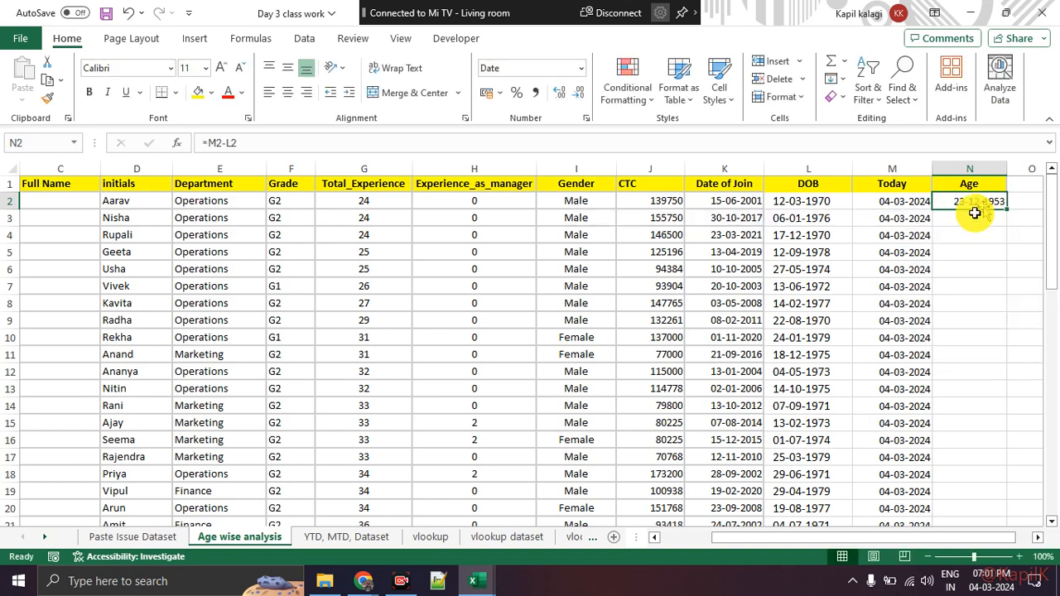
# Format the first employee's Age cell N2 as Number with 2 decimal places.
pyautogui.click(966, 222)
pyautogui.click(969, 204)
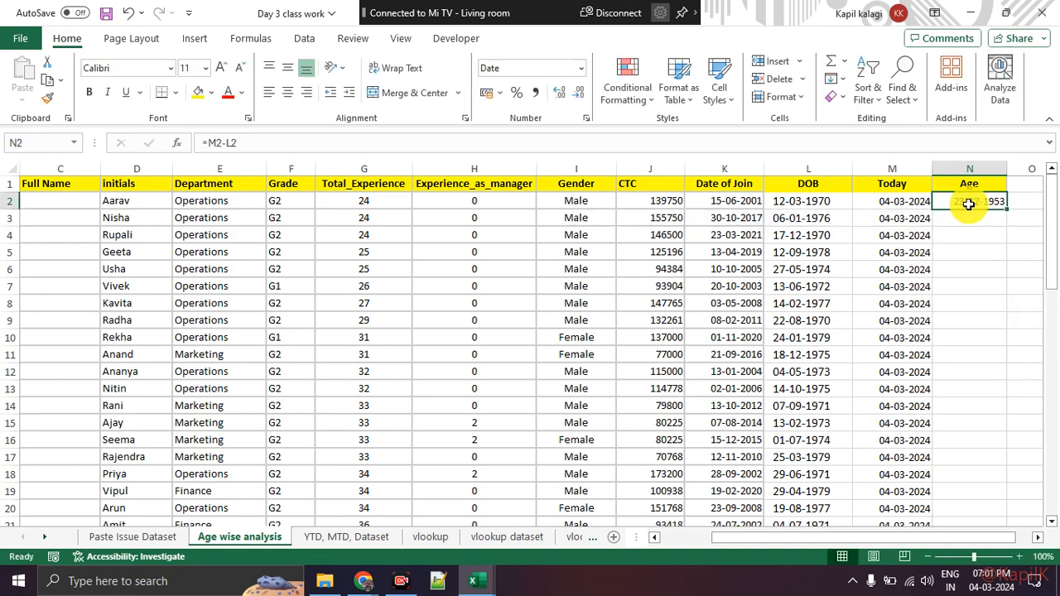
pyautogui.rightClick(969, 205)
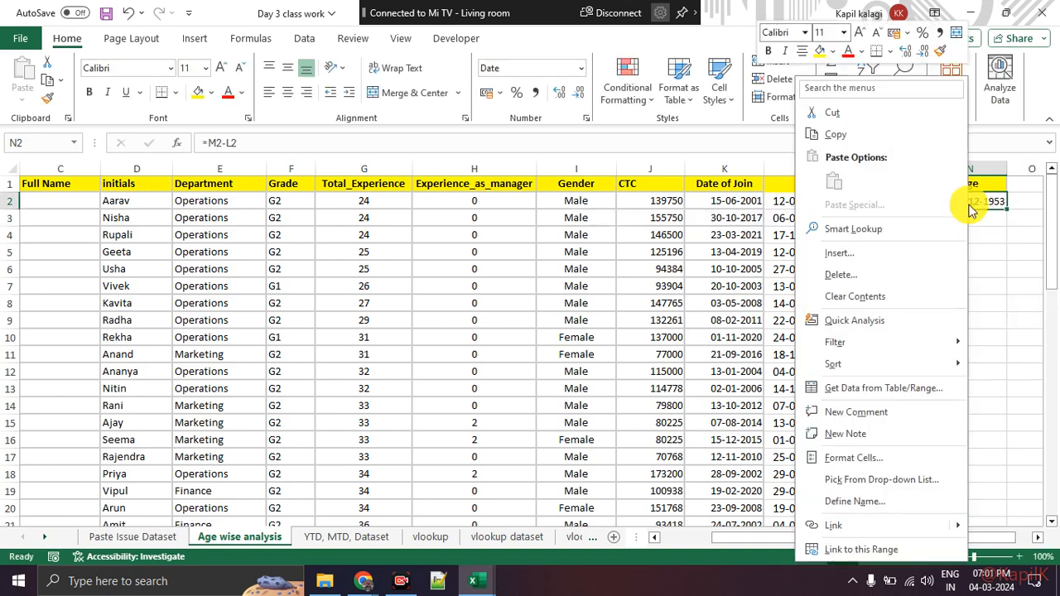
pyautogui.click(876, 460)
pyautogui.moveTo(797, 197); pyautogui.dragTo(702, 127)
pyautogui.click(590, 195)
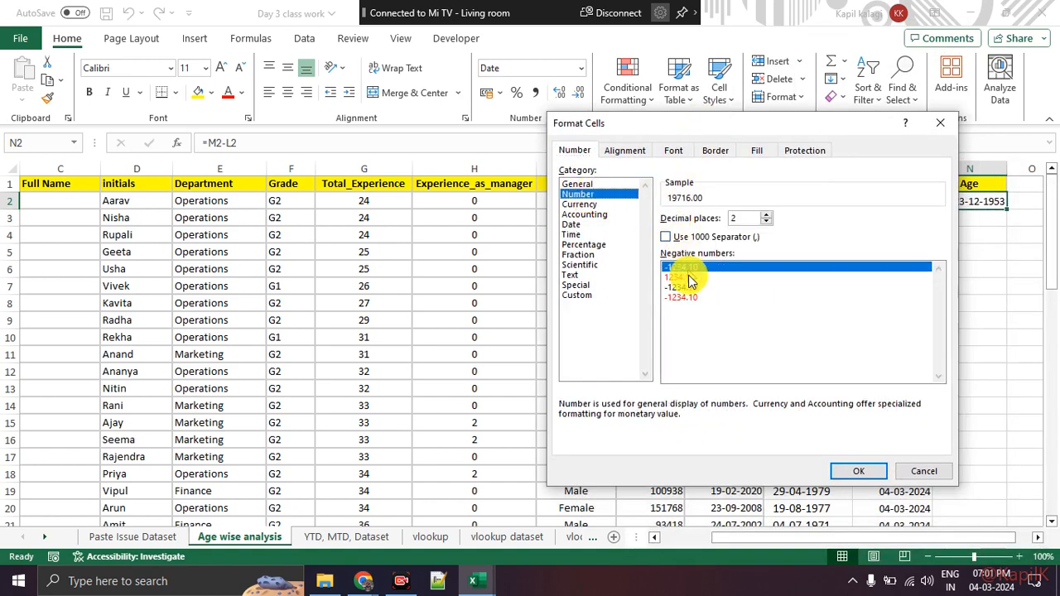
pyautogui.click(859, 470)
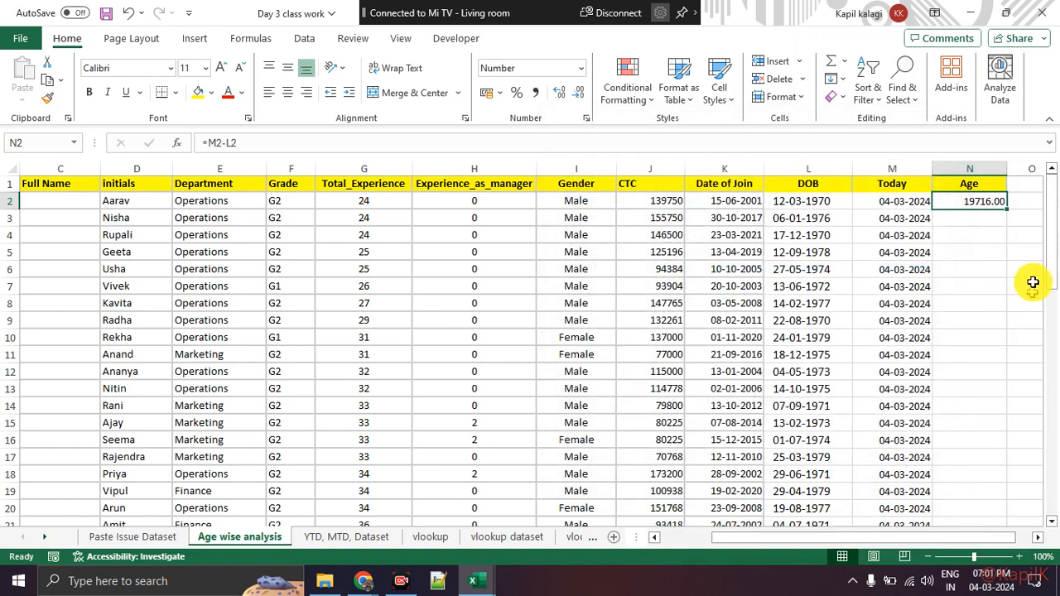
# Enter the formula =M2-L2 in the empty cell P2 to subtract the first DOB from today's date.
pyautogui.click(1024, 265)
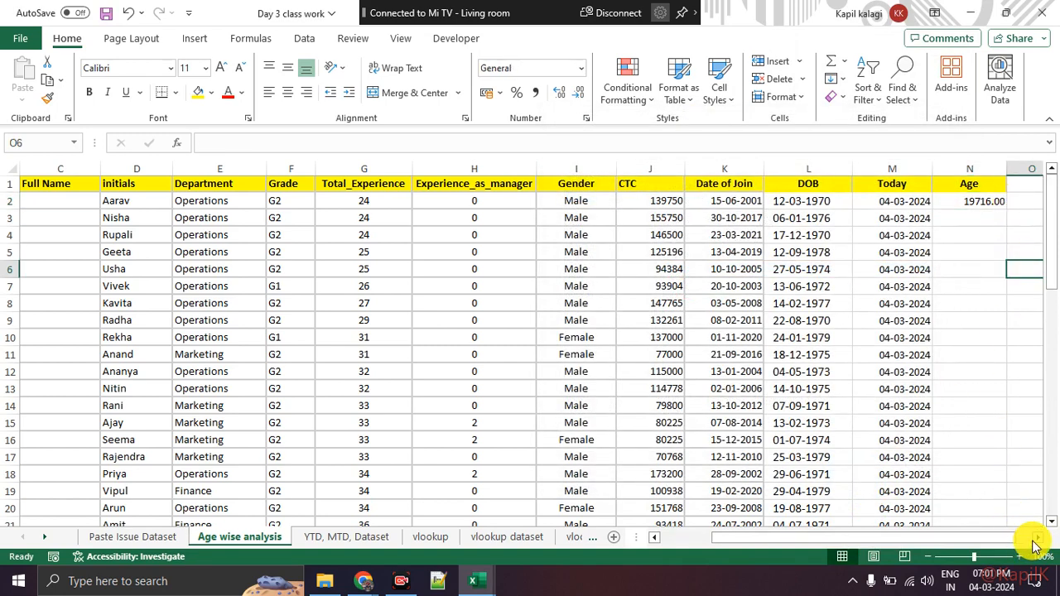
pyautogui.hscroll(3, 1024, 545)
pyautogui.click(746, 204)
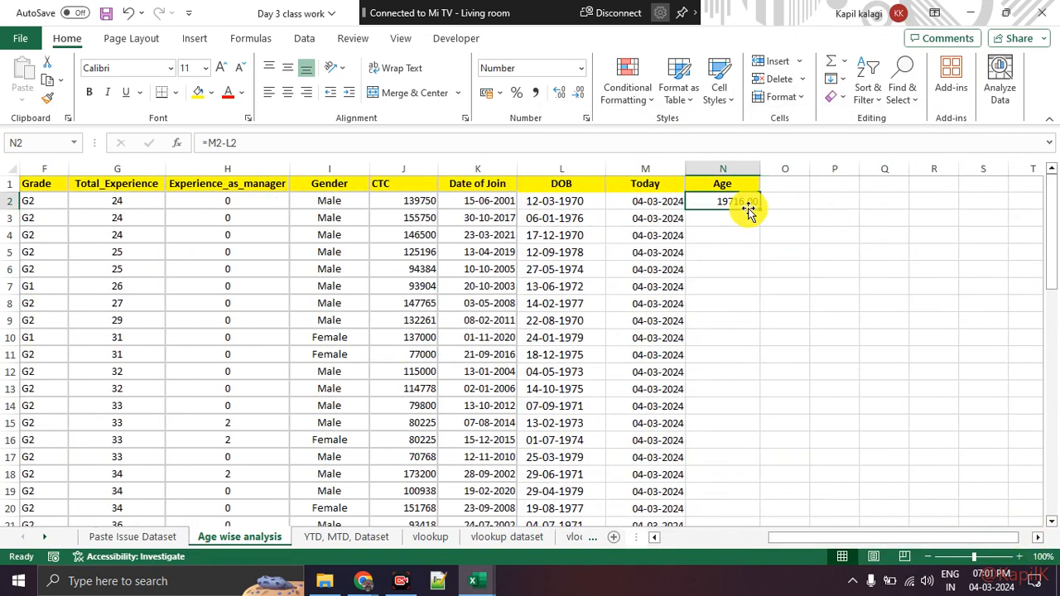
pyautogui.click(837, 206)
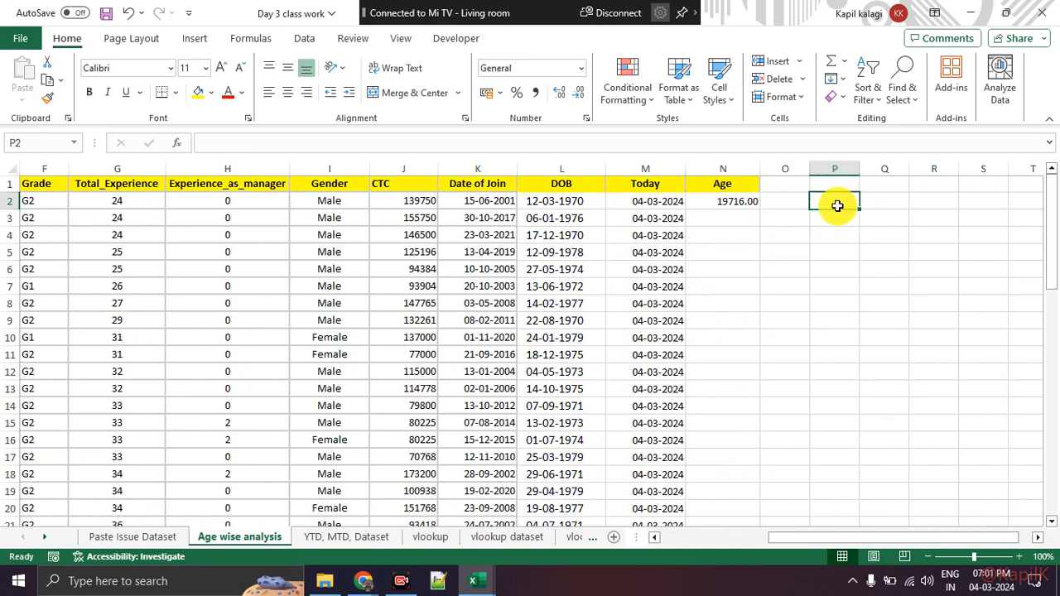
pyautogui.write('=')
pyautogui.click(665, 202)
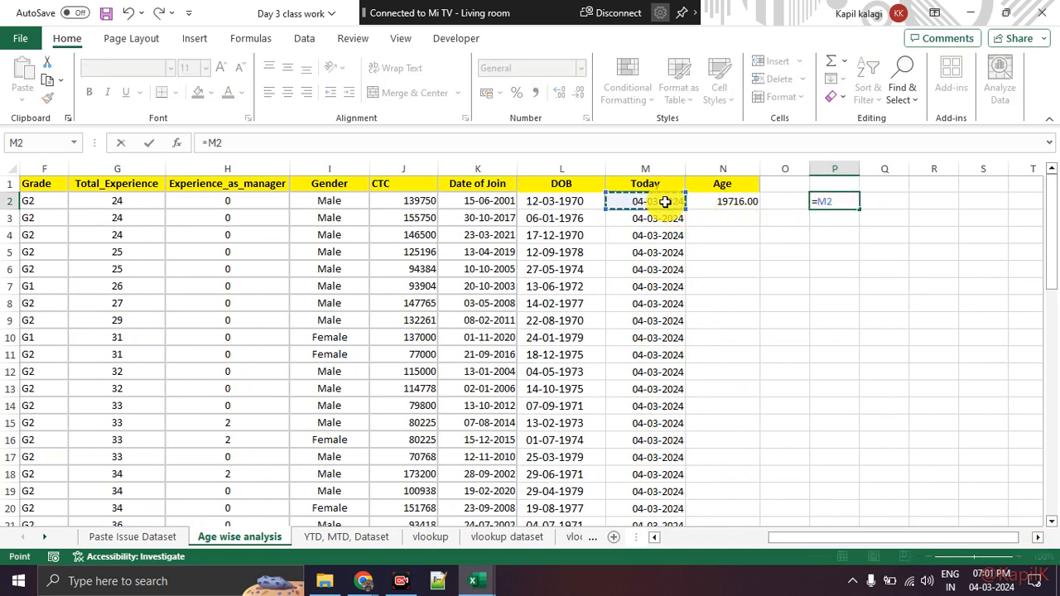
pyautogui.write('-')
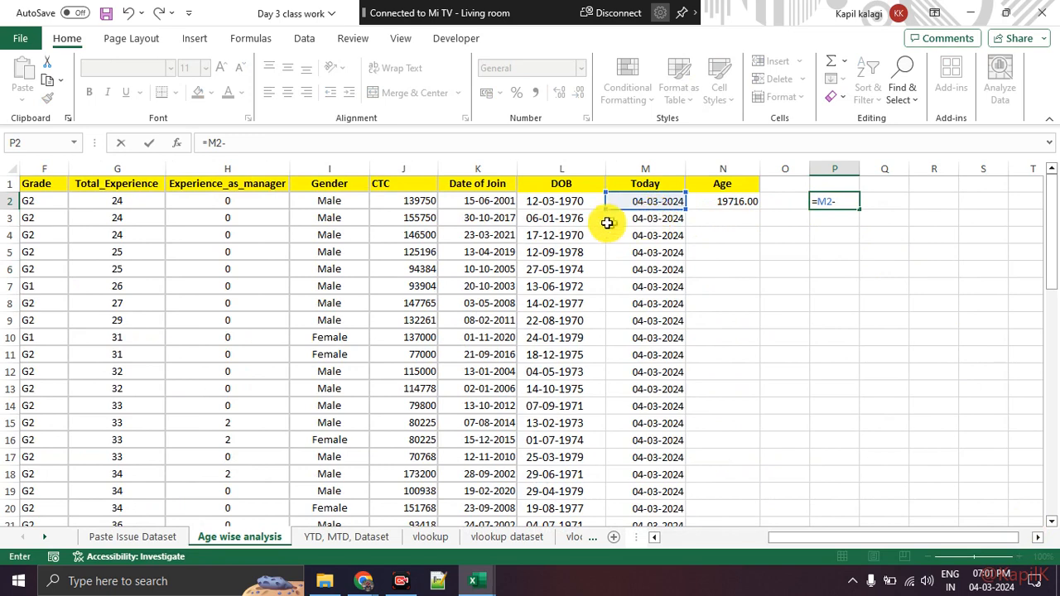
pyautogui.click(580, 208)
pyautogui.press('Return')
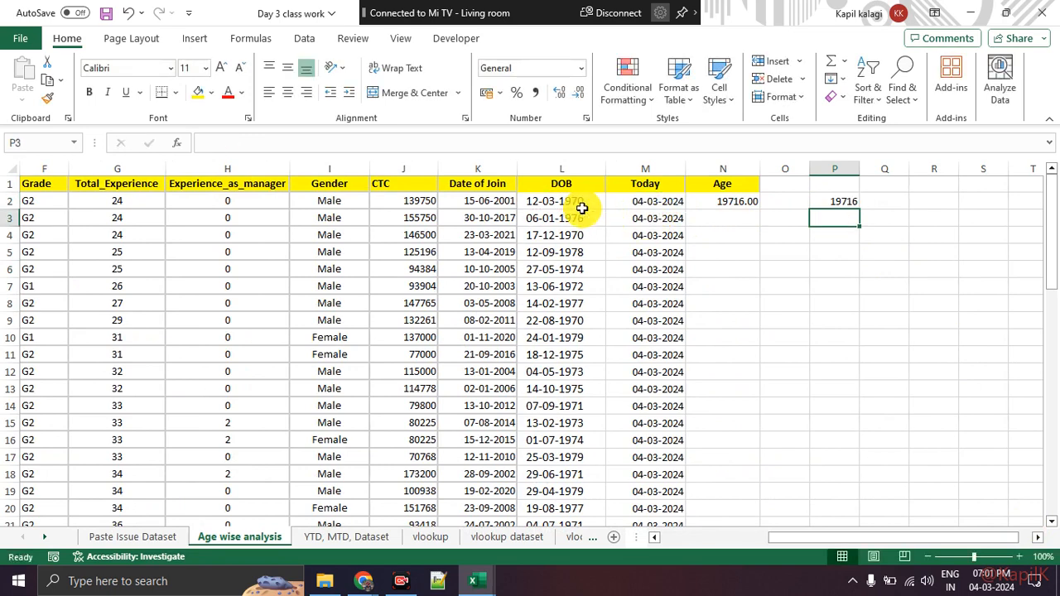
pyautogui.click(868, 271)
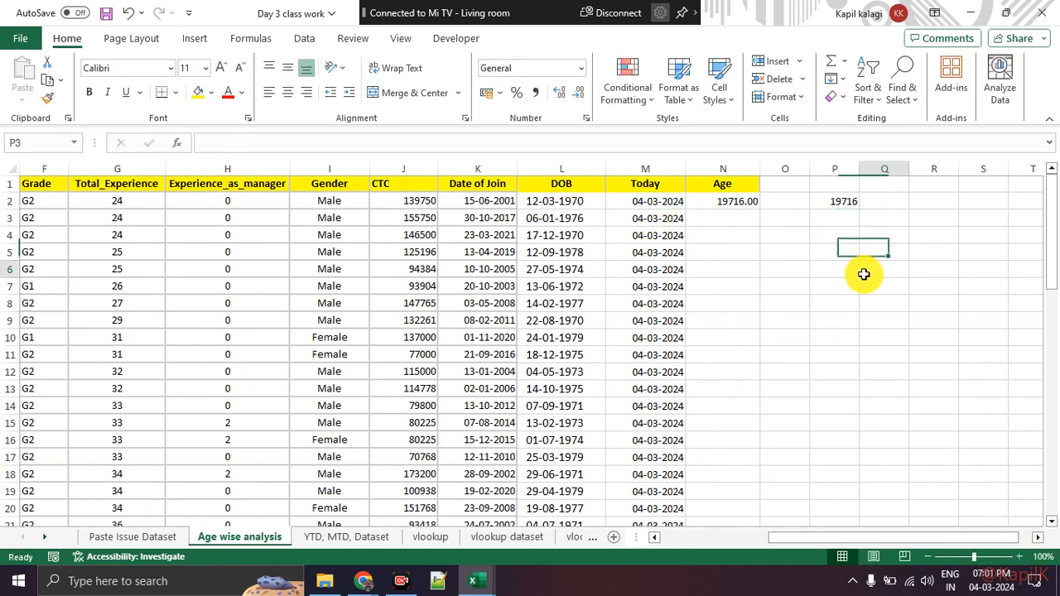
# Clear the contents of the whole Age column N, including its header.
pyautogui.click(750, 169)
pyautogui.press('Delete')
pyautogui.click(821, 334)
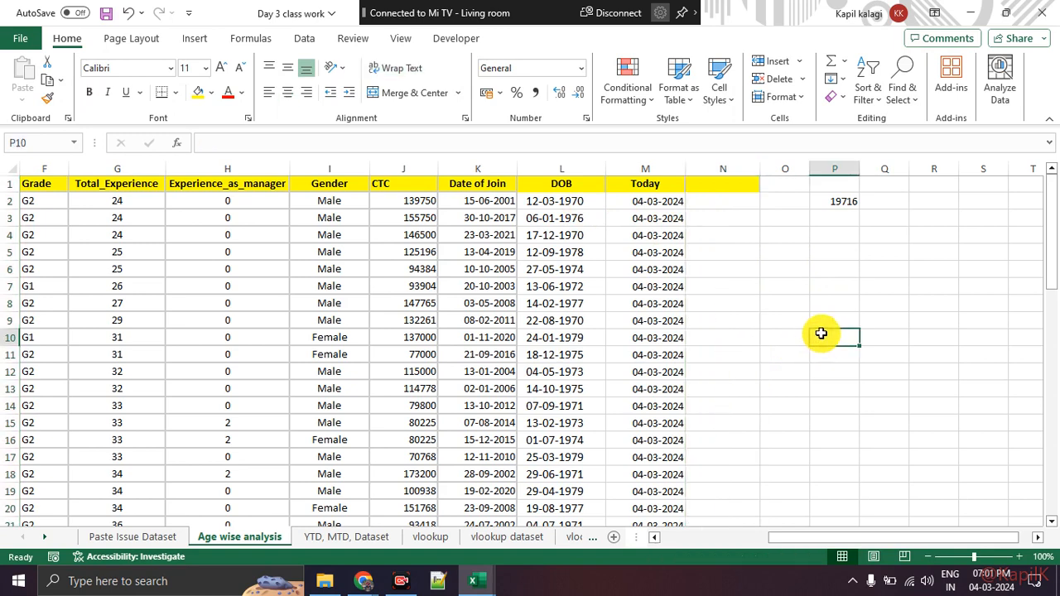
pyautogui.click(734, 169)
# Widen column P slightly and delete the date difference formula from P2.
pyautogui.click(799, 201)
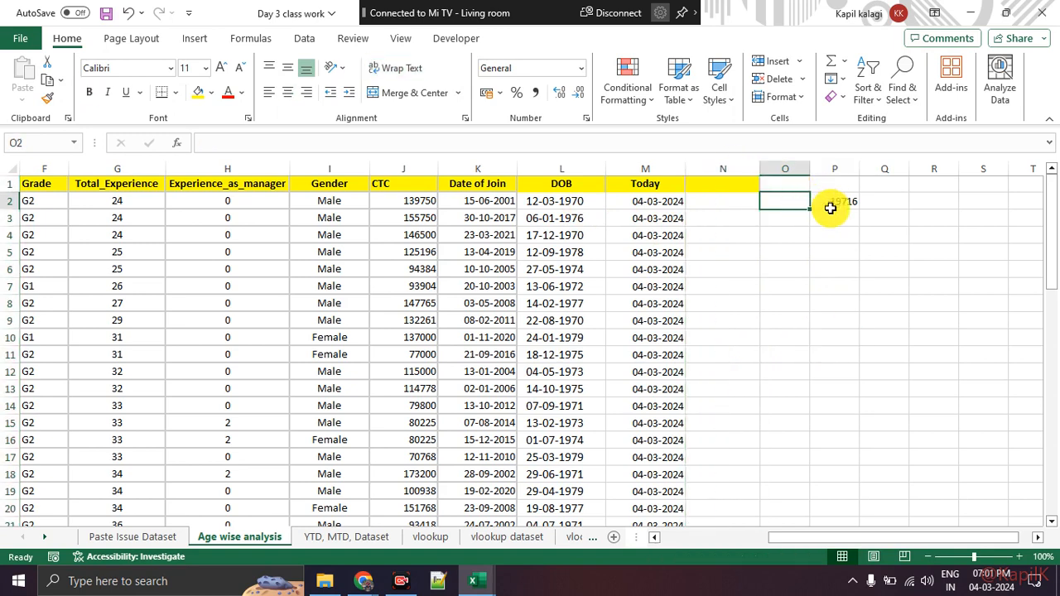
pyautogui.click(832, 232)
pyautogui.moveTo(860, 170); pyautogui.dragTo(880, 176)
pyautogui.click(859, 284)
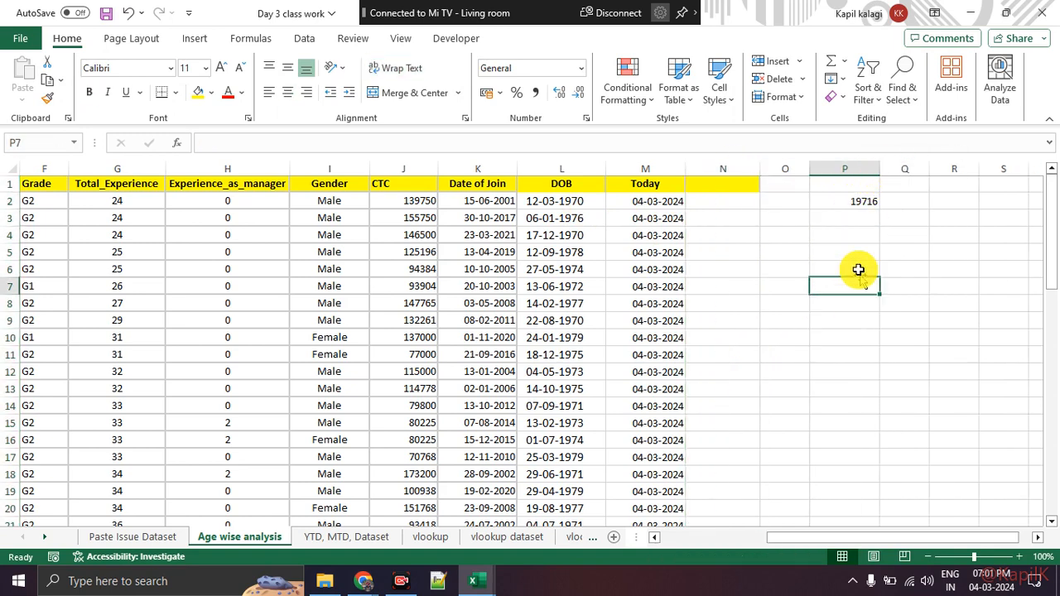
pyautogui.click(847, 203)
pyautogui.press('Delete')
pyautogui.click(853, 254)
pyautogui.click(856, 201)
# Enter the formula =M2-L2 in cell O2 and widen column O slightly.
pyautogui.click(784, 201)
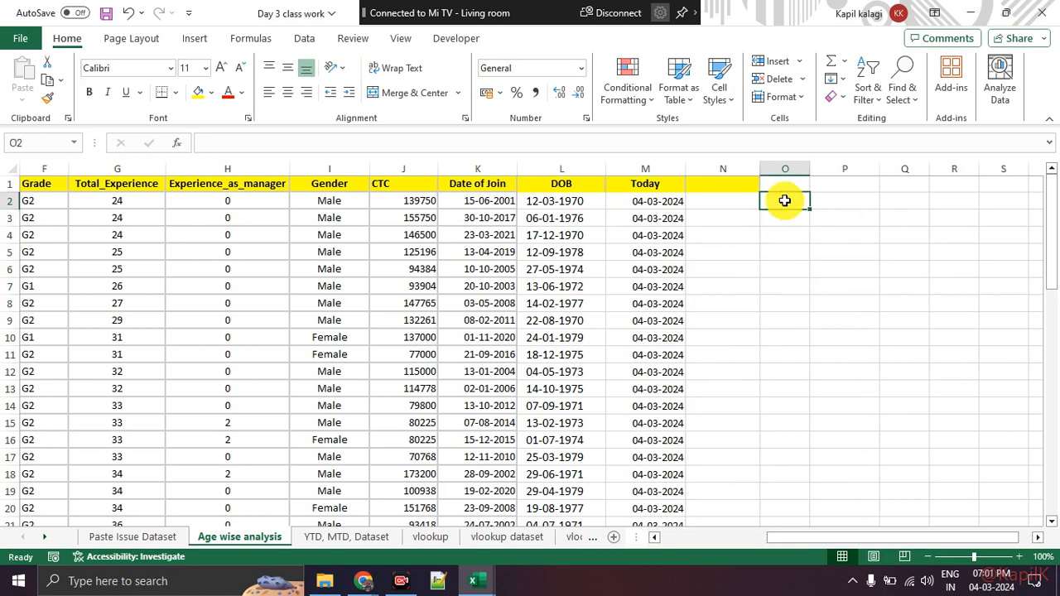
pyautogui.write('=')
pyautogui.click(646, 201)
pyautogui.write('-')
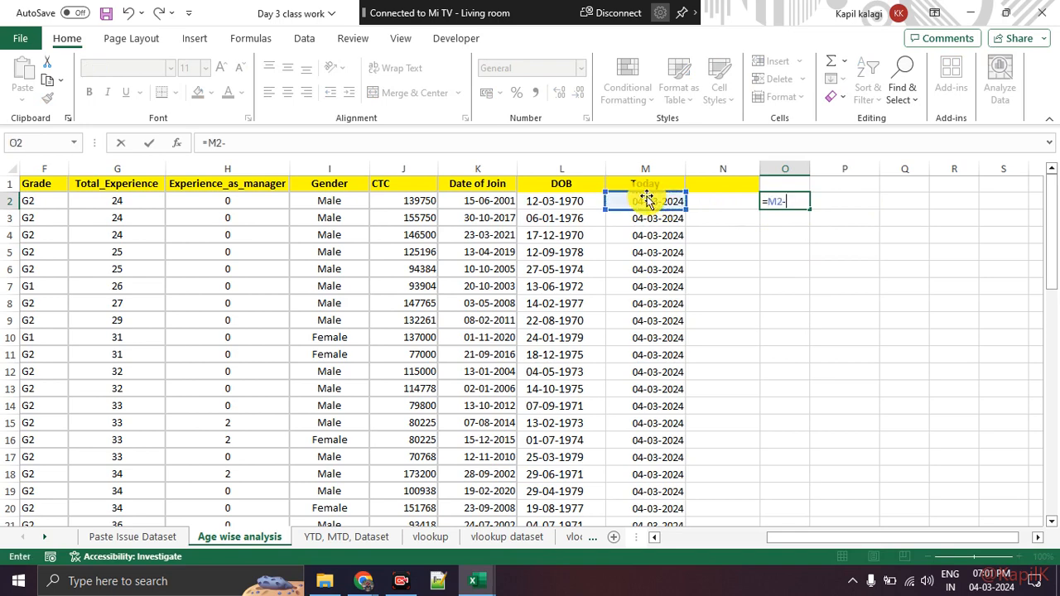
pyautogui.click(572, 202)
pyautogui.press('Return')
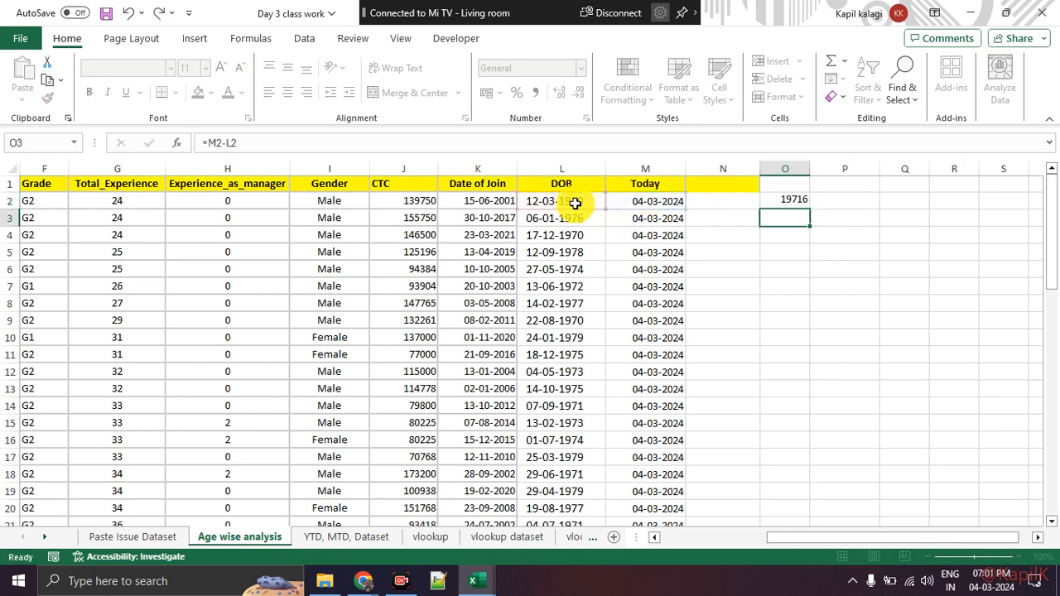
pyautogui.moveTo(810, 169); pyautogui.dragTo(821, 170)
pyautogui.click(812, 252)
pyautogui.click(805, 202)
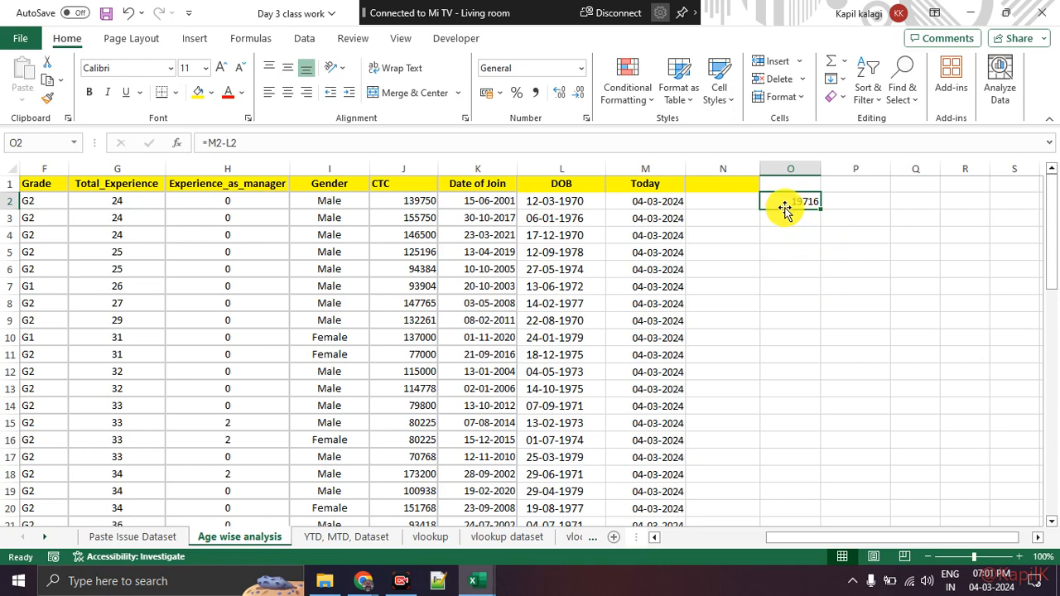
# Extend the O2 formula with a division by 365 so it reads =M2-L2/365.
pyautogui.click(292, 143)
pyautogui.write('/')
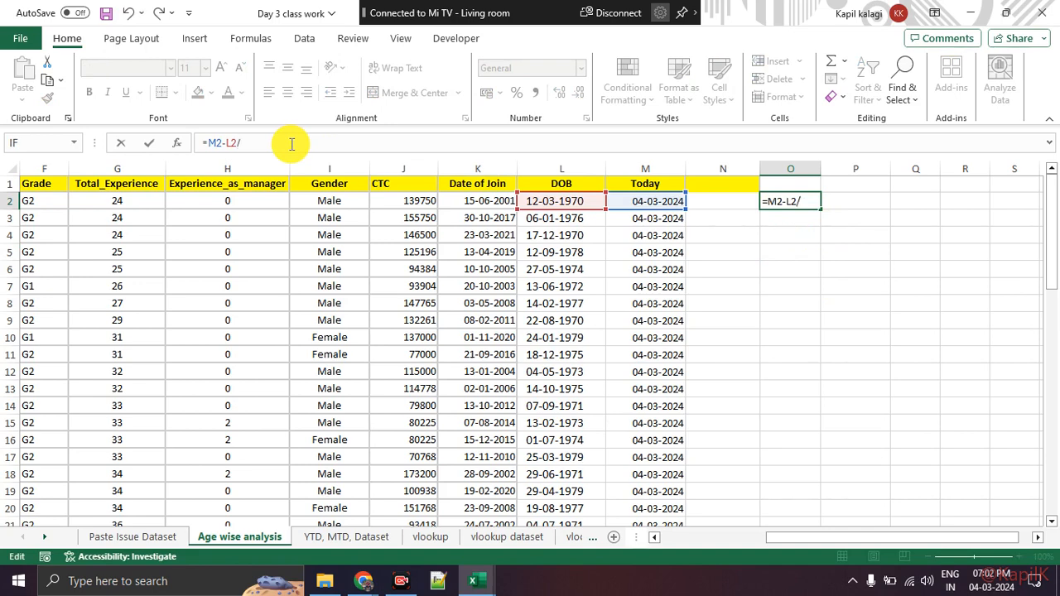
pyautogui.write('365')
pyautogui.press('Return')
pyautogui.write(')')
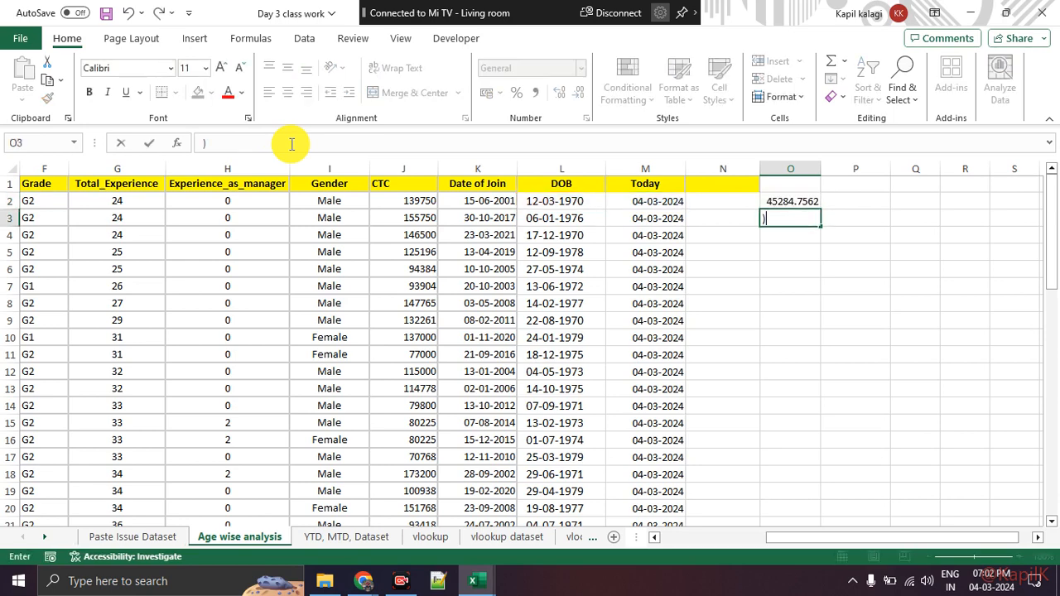
pyautogui.press('Escape')
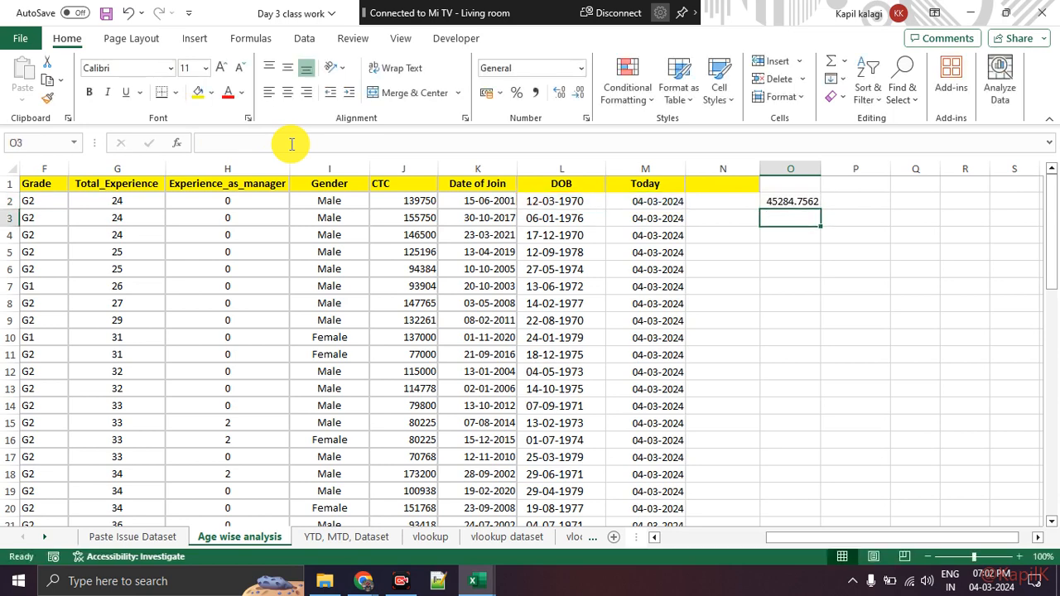
# Bracket the date subtraction in O2 so the formula reads =(M2-L2)/365, and widen column O slightly.
pyautogui.click(787, 199)
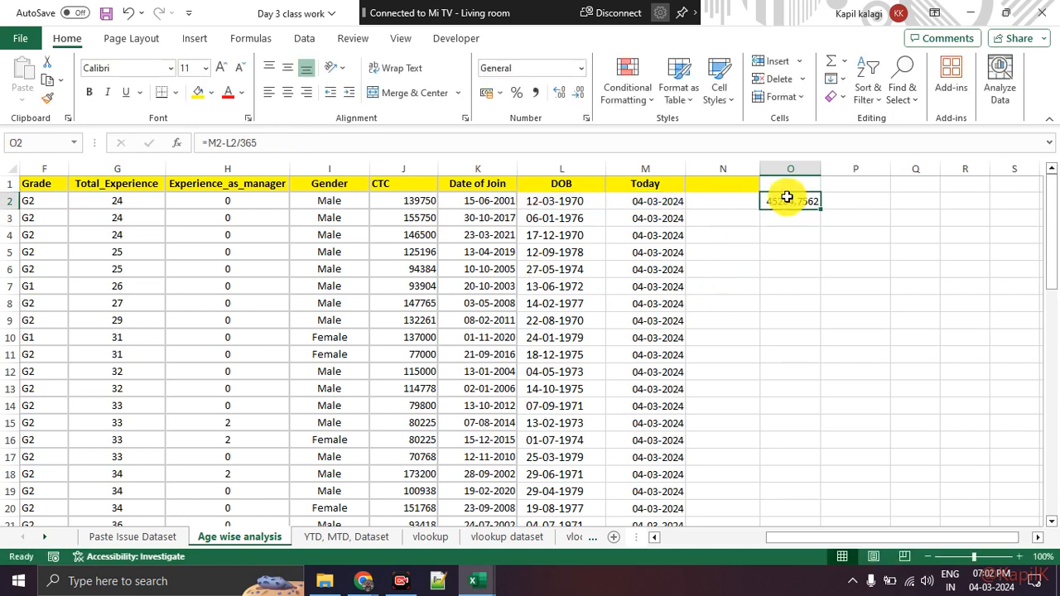
pyautogui.click(243, 143)
pyautogui.write(')')
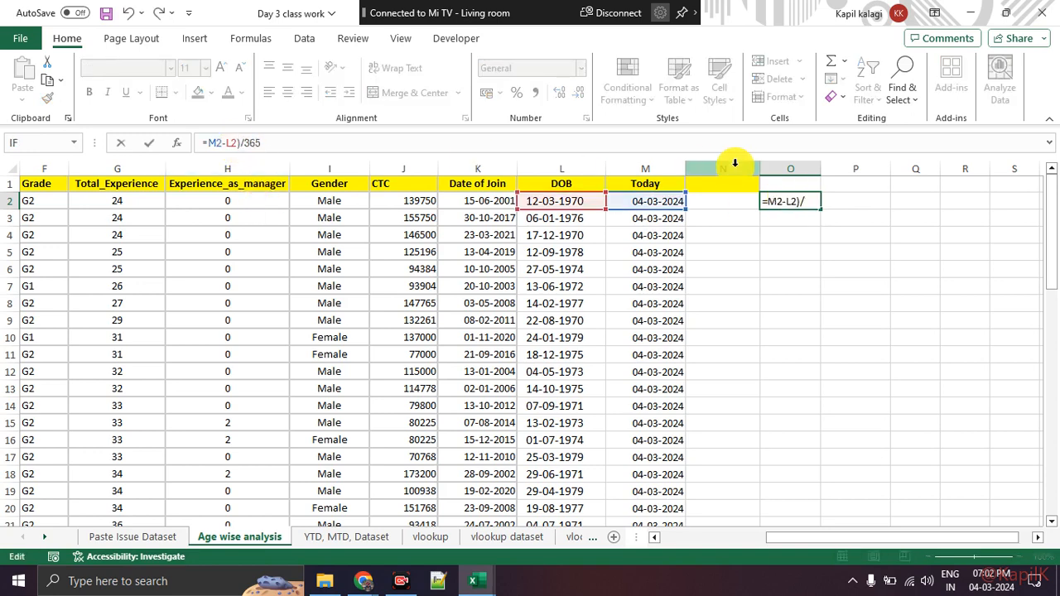
pyautogui.write('(')
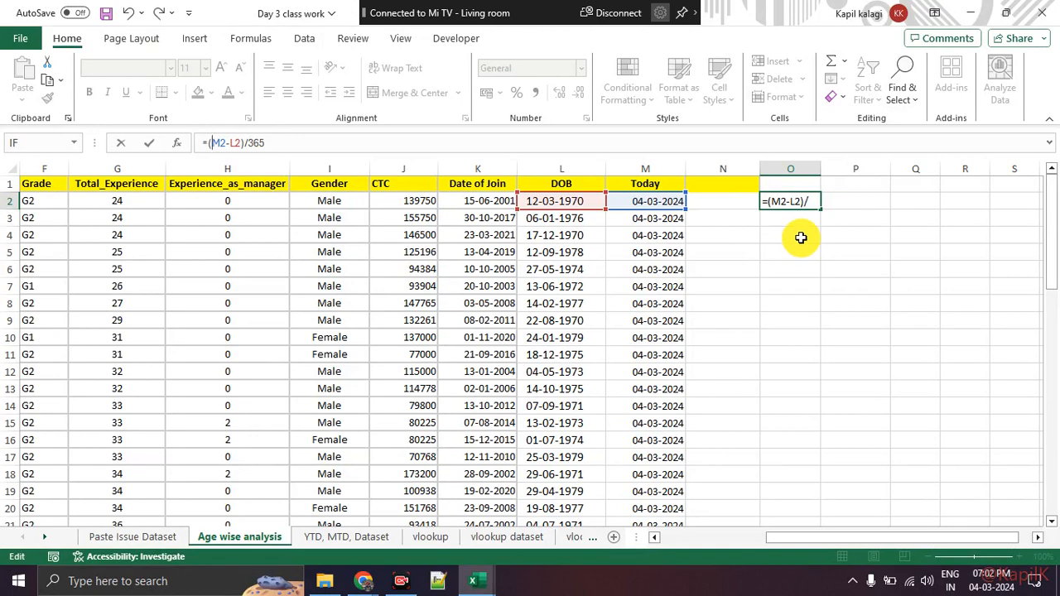
pyautogui.press('Return')
pyautogui.moveTo(821, 169); pyautogui.dragTo(834, 170)
# Reduce the number of decimals shown in O2 until the age displays as a whole number.
pyautogui.click(817, 251)
pyautogui.click(804, 201)
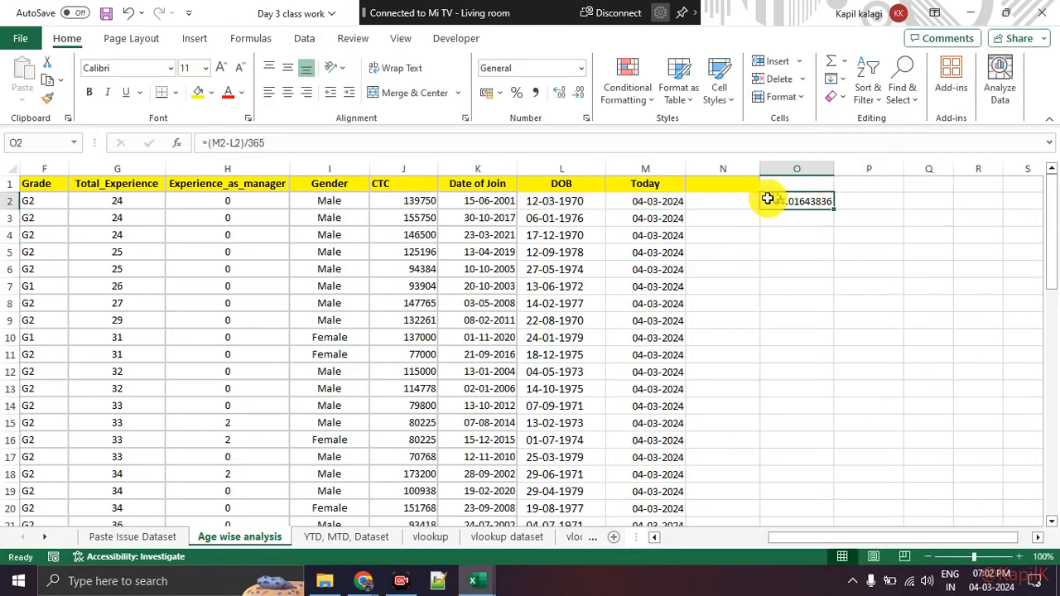
pyautogui.click(579, 92)
pyautogui.click(579, 93)
pyautogui.click(578, 94)
pyautogui.click(578, 93)
pyautogui.click(579, 94)
pyautogui.click(579, 93)
pyautogui.click(578, 94)
pyautogui.click(578, 93)
pyautogui.click(798, 270)
pyautogui.click(813, 202)
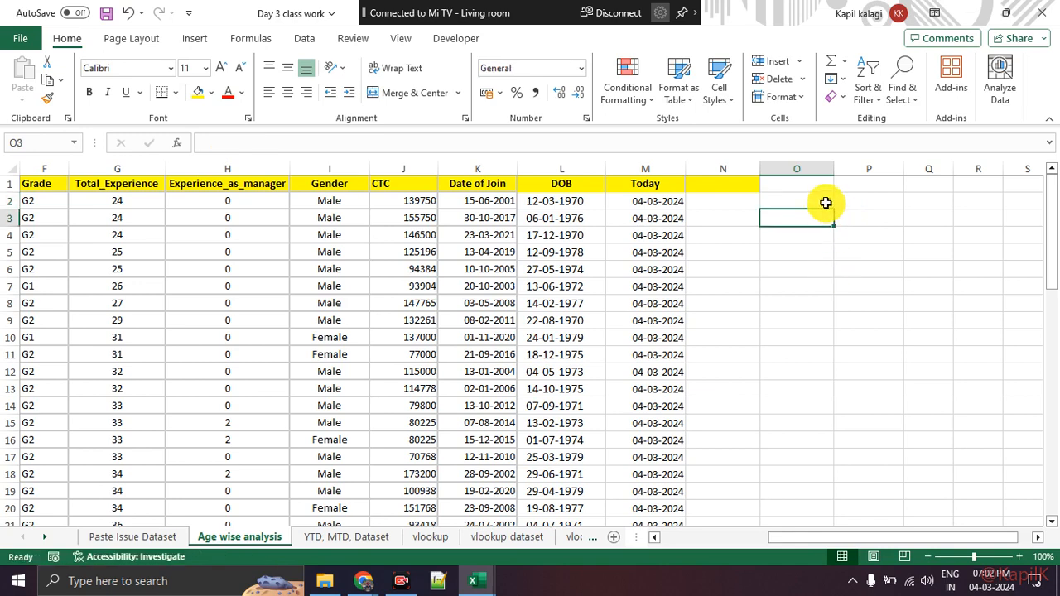
# Fill the age formula from O2 down to O51 and check the ages along the column.
pyautogui.doubleClick(833, 211)
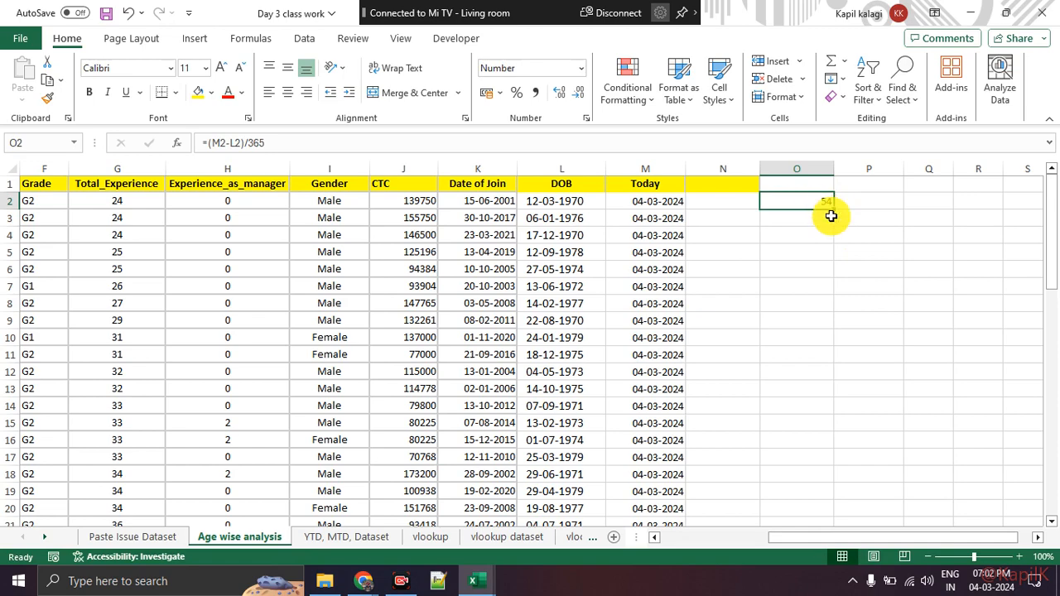
pyautogui.moveTo(836, 212); pyautogui.dragTo(805, 428)
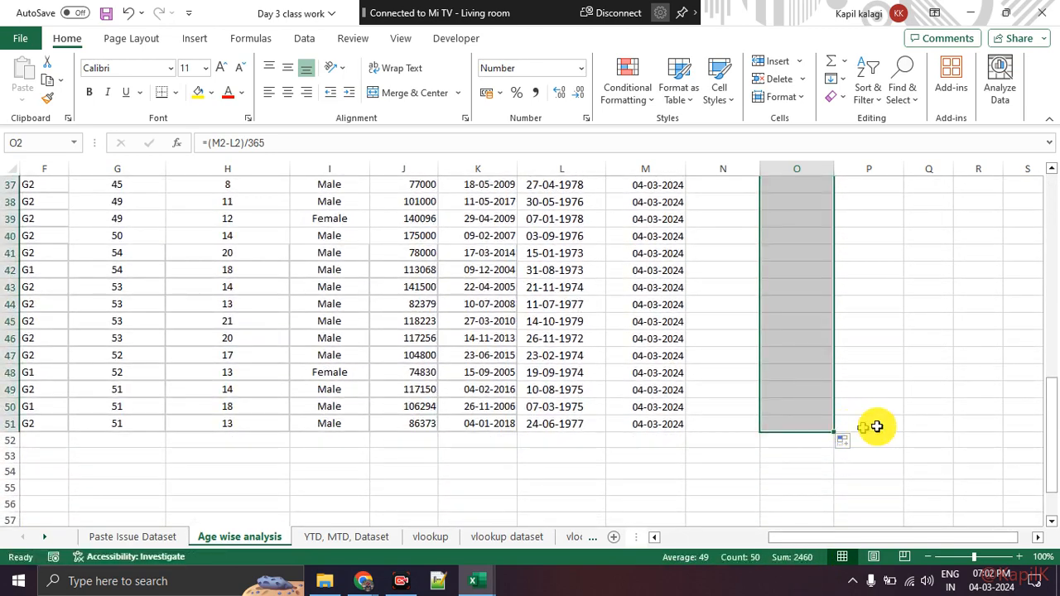
pyautogui.scroll(5, 900, 418)
pyautogui.click(900, 418)
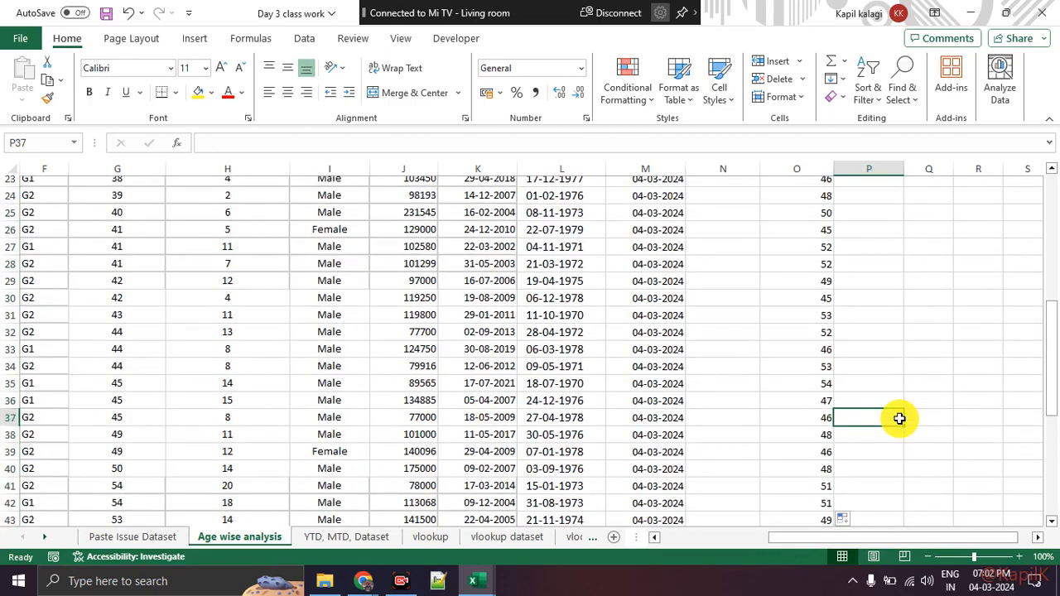
pyautogui.scroll(-4, 900, 418)
pyautogui.scroll(5, 899, 419)
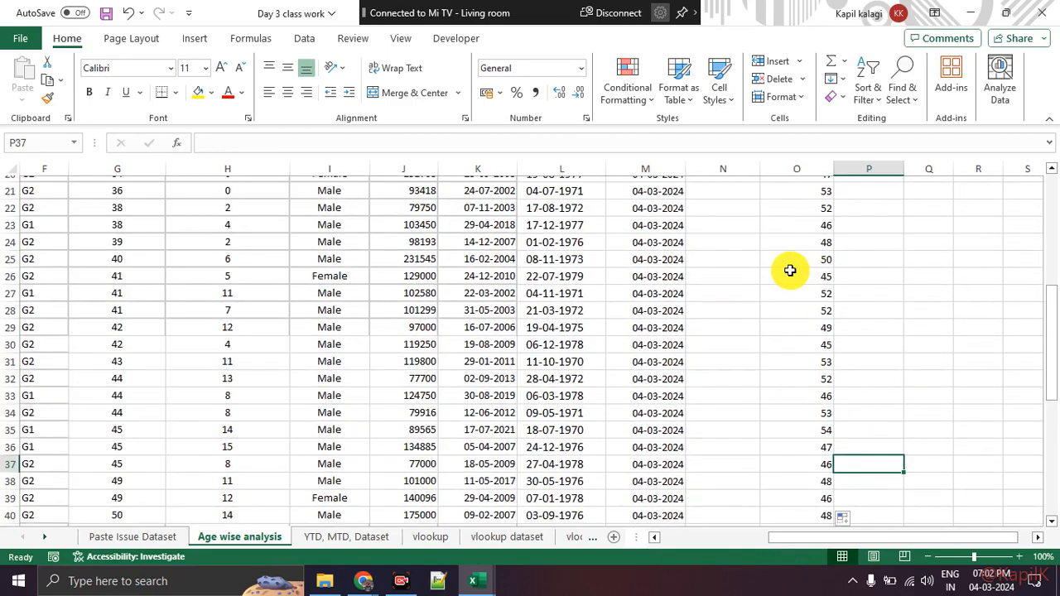
pyautogui.scroll(6, 803, 277)
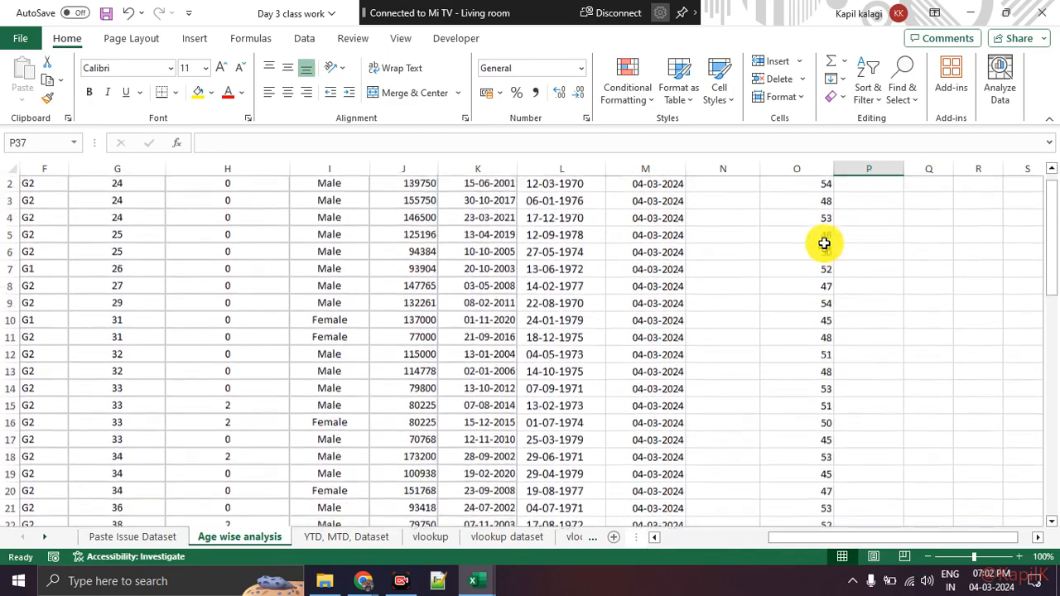
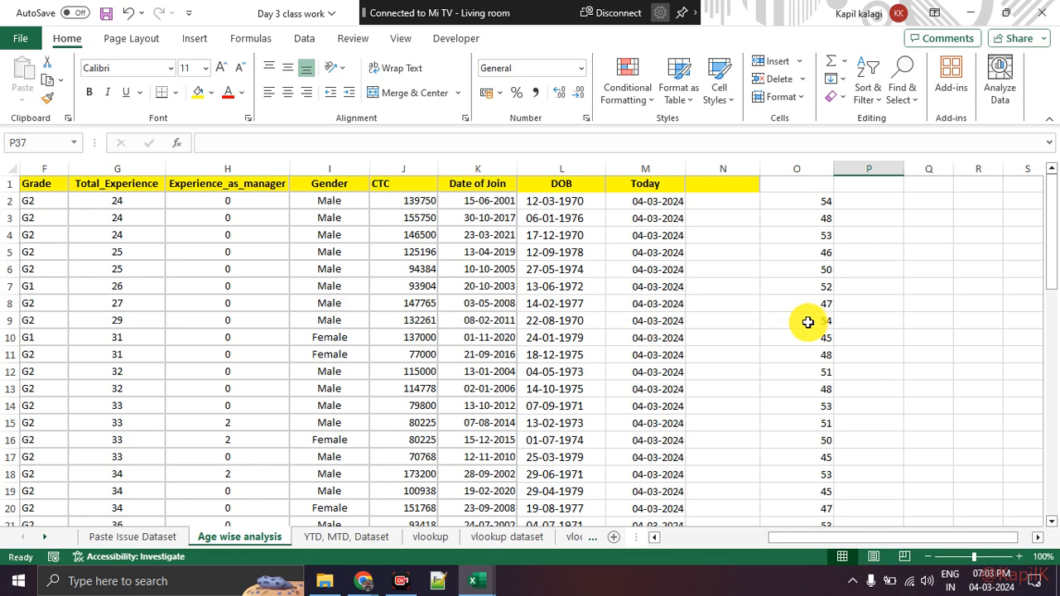
# Switch to the Google Meet call in Chrome to look through its participant list, and bring up the screen recorder's controls.
pyautogui.hotkey('alt', 'Tab')
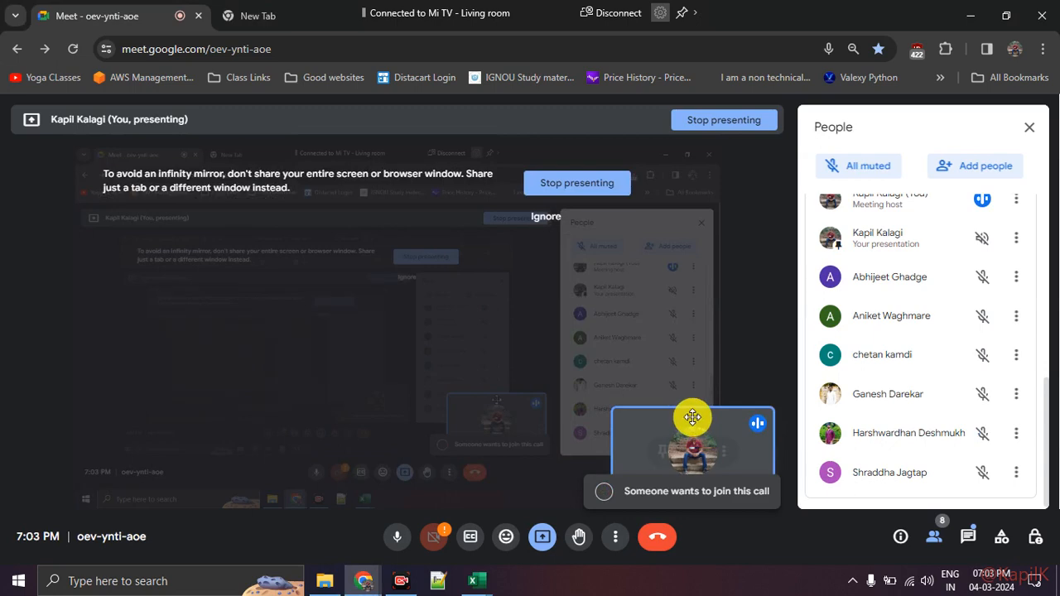
pyautogui.scroll(5, 895, 404)
pyautogui.scroll(-5, 895, 404)
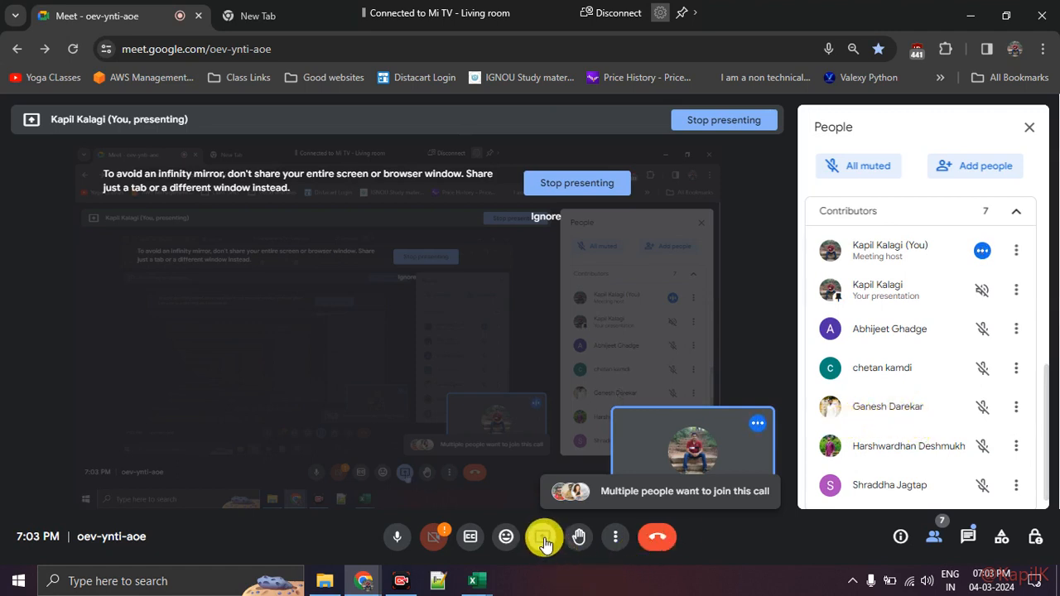
pyautogui.click(405, 588)
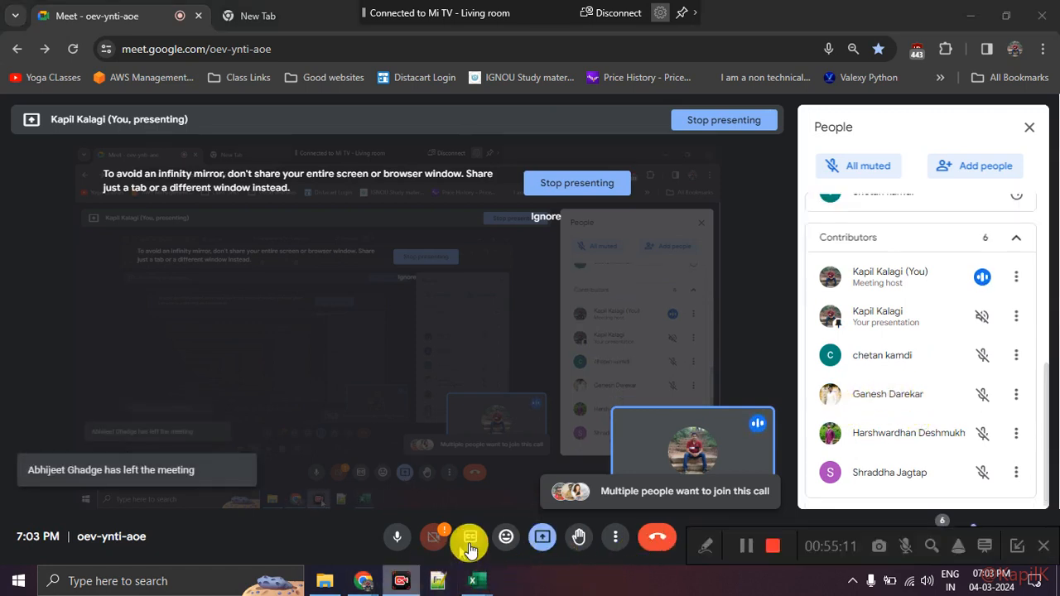